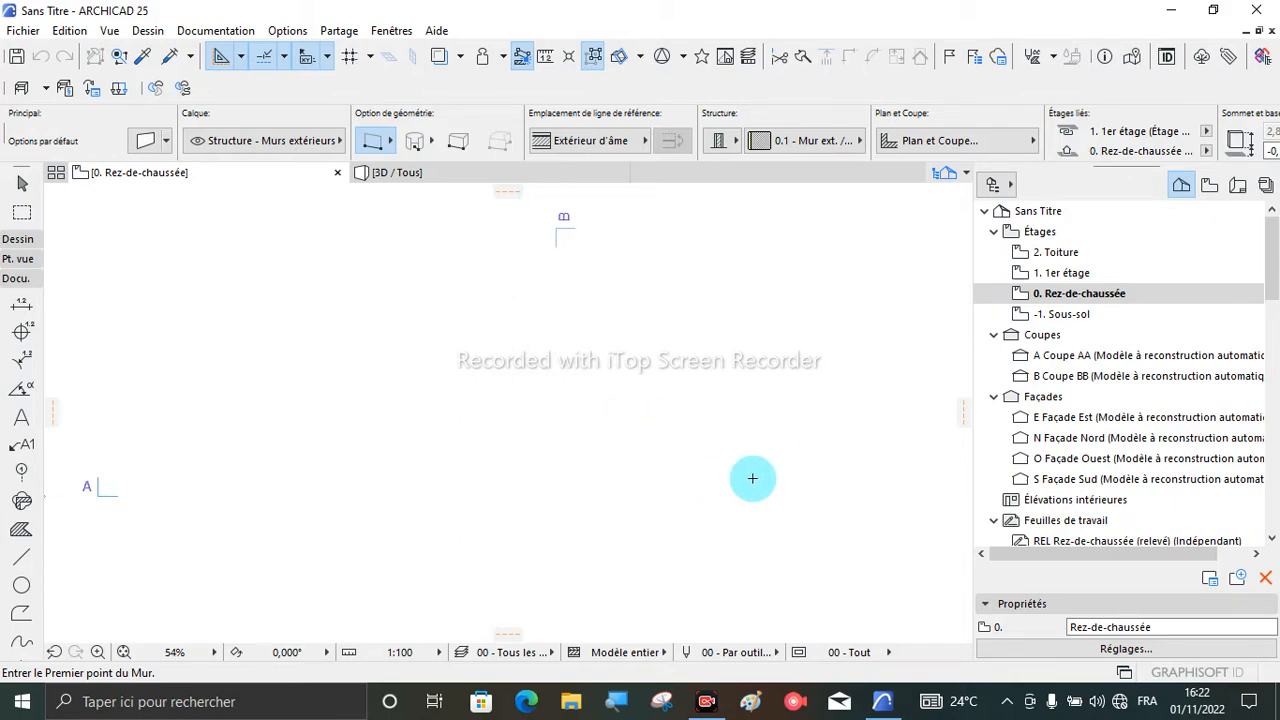
# - Open the existing project R+3.pln from the Dossier archi folder and migrate its ARCHICAD libraries
pyautogui.scroll(2, 617, 425)
pyautogui.scroll(-2, 500, 286)
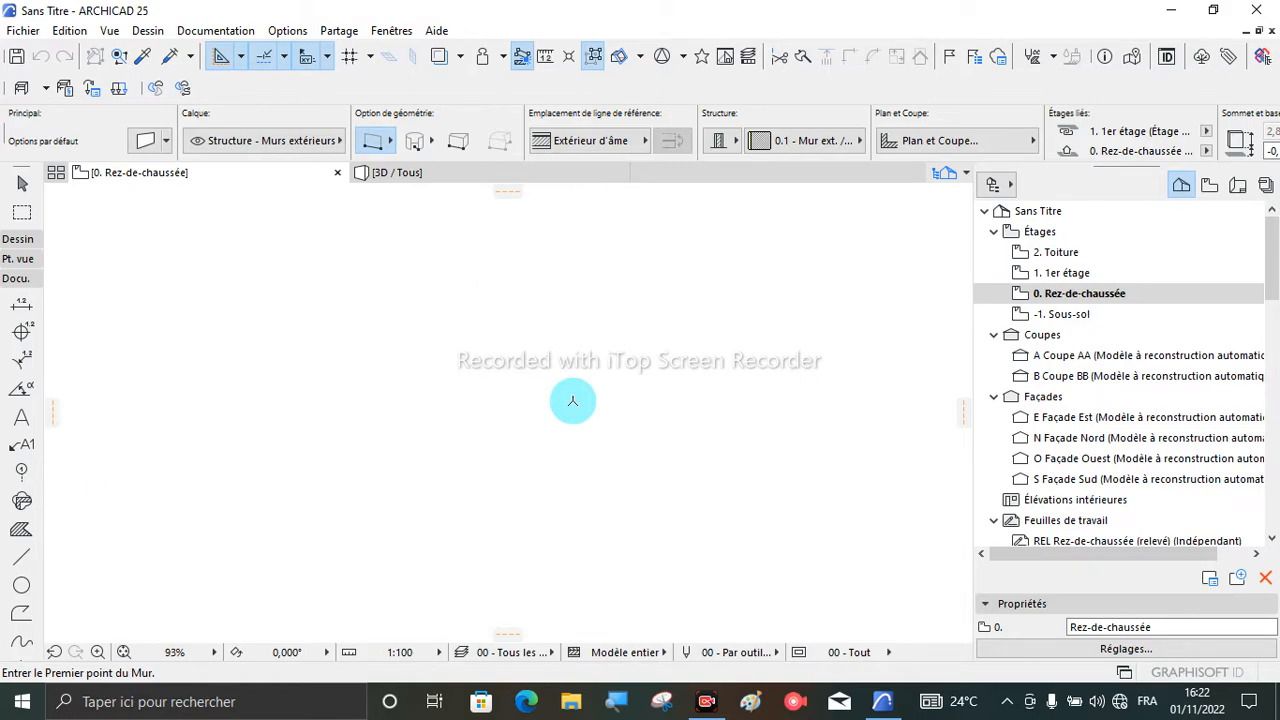
pyautogui.click(14, 34)
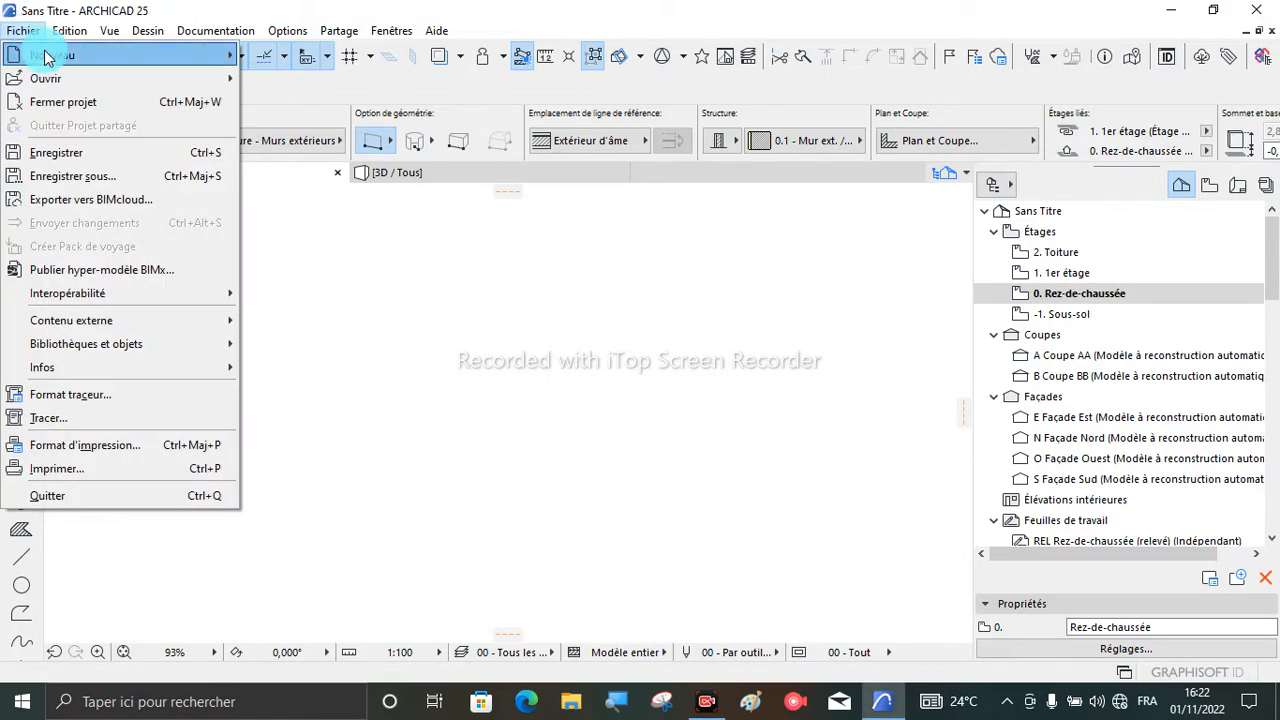
pyautogui.moveTo(86, 80)
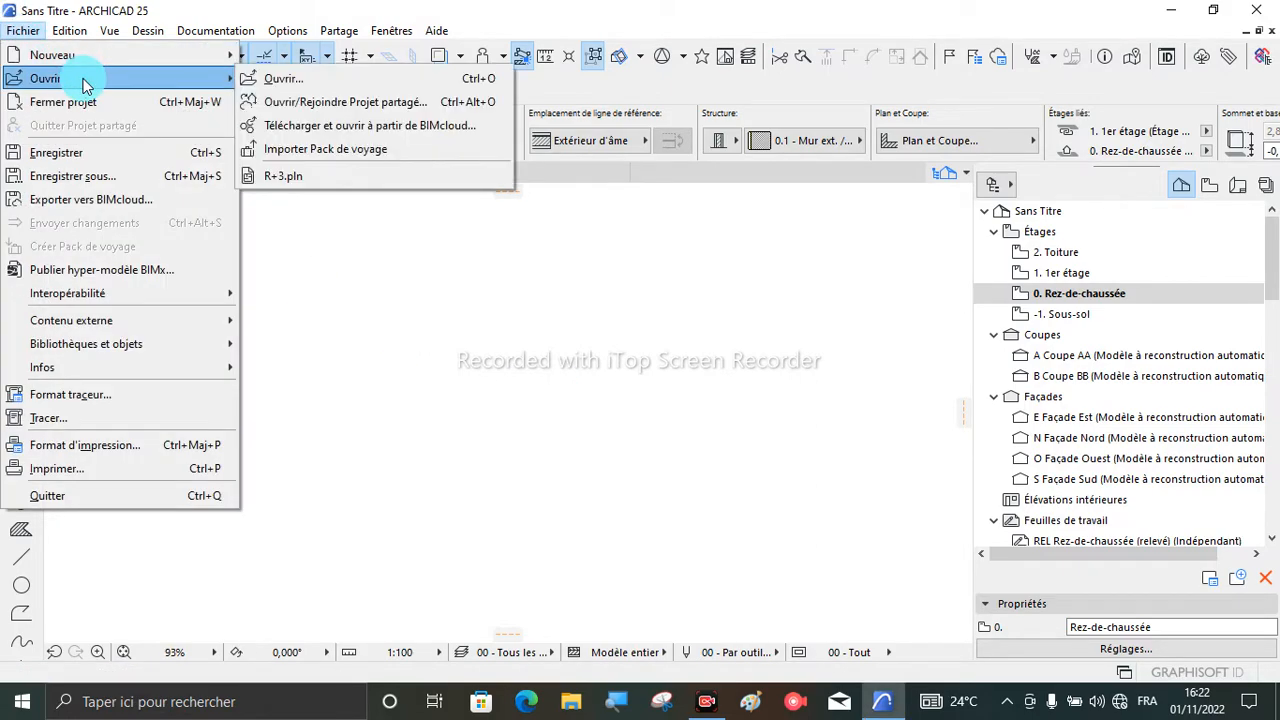
pyautogui.click(272, 84)
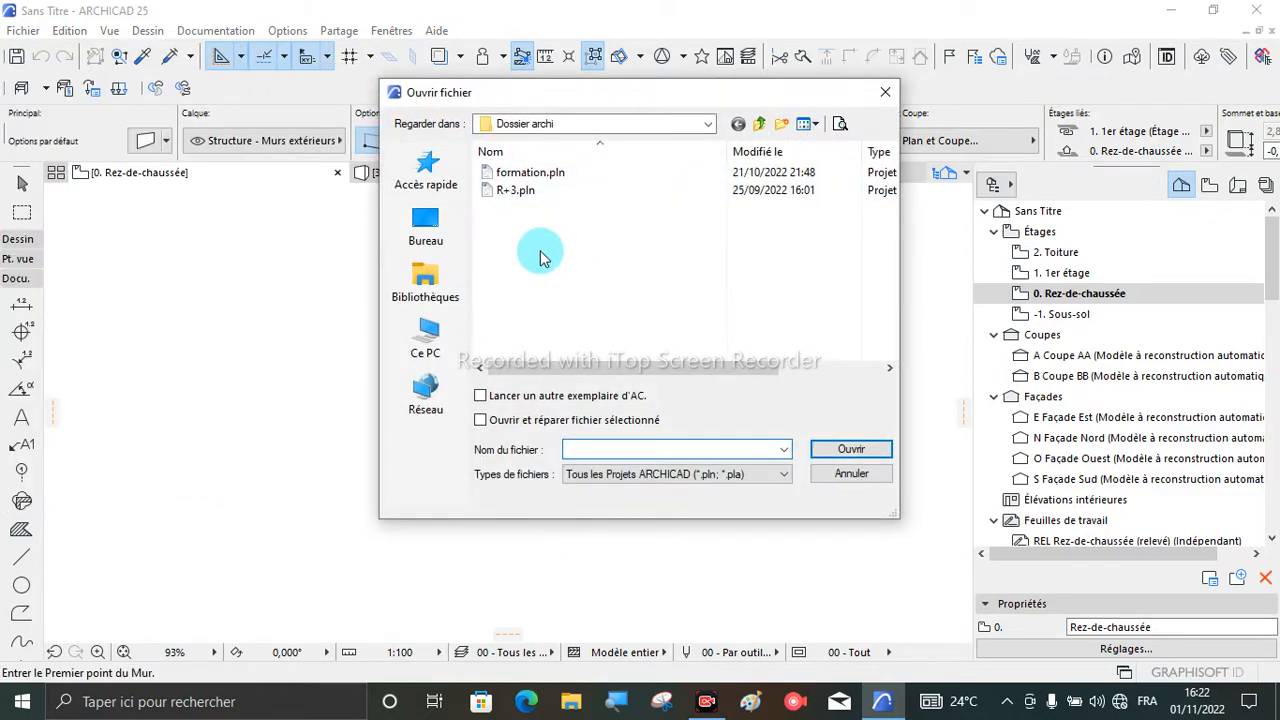
pyautogui.click(543, 173)
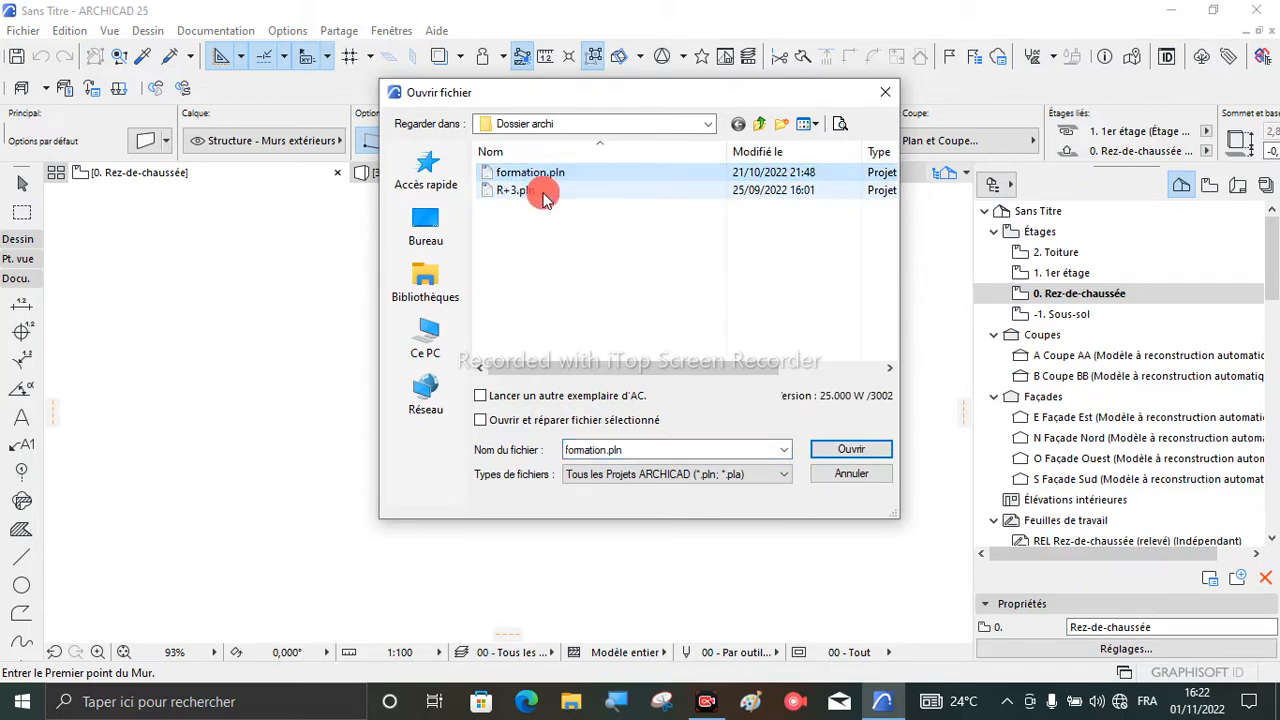
pyautogui.click(583, 190)
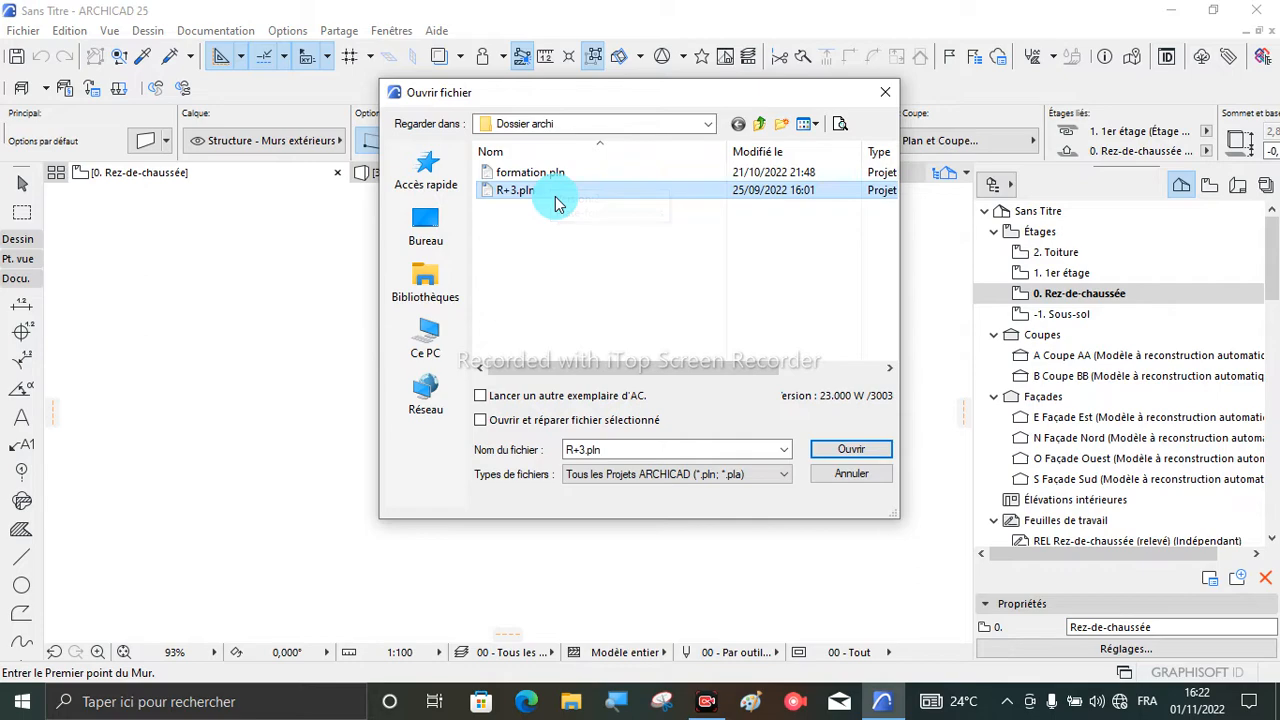
pyautogui.click(845, 447)
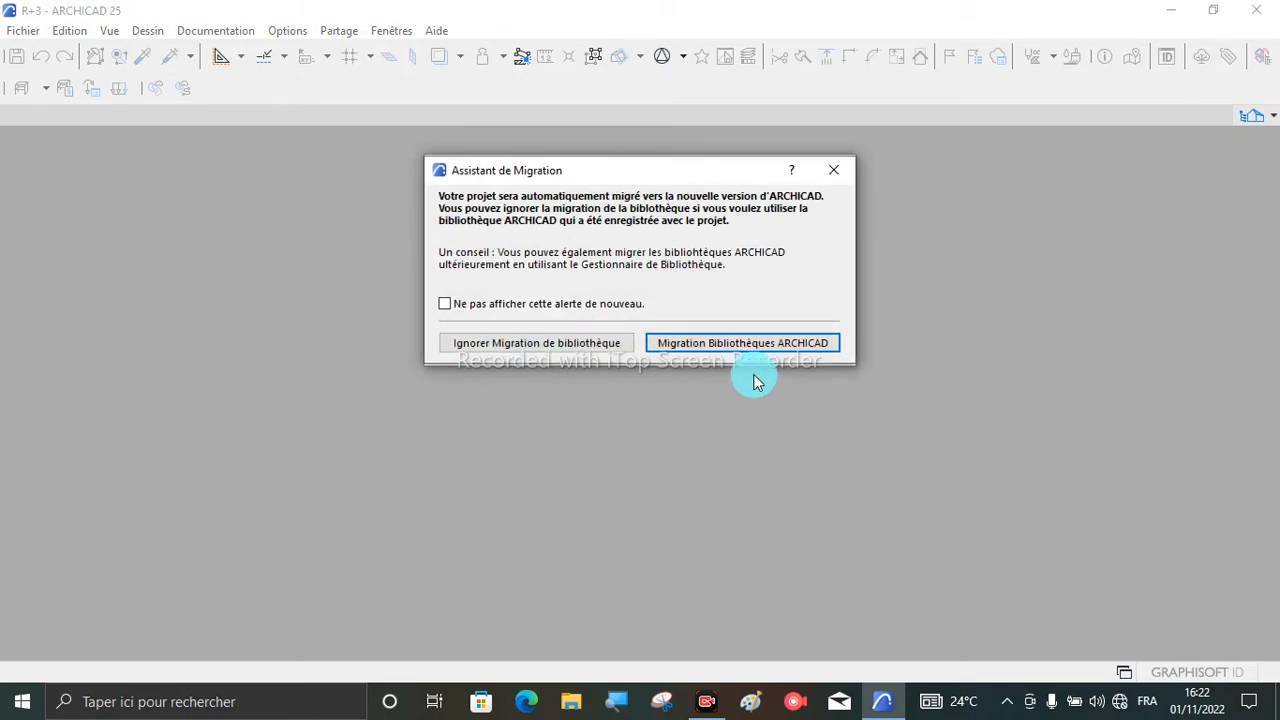
pyautogui.click(742, 350)
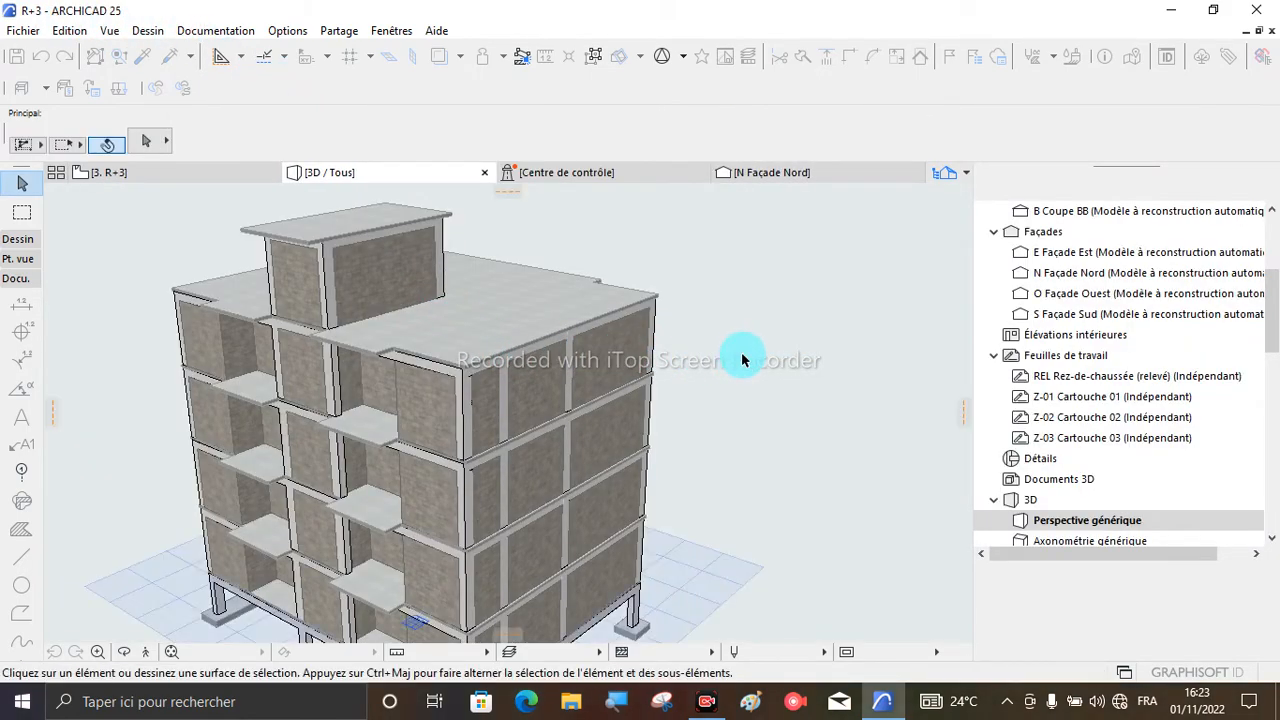
# - Examine the multi-storey building model in the 3D perspective, from its roof slabs down to its foundations
pyautogui.scroll(-1, 608, 430)
pyautogui.scroll(2, 367, 425)
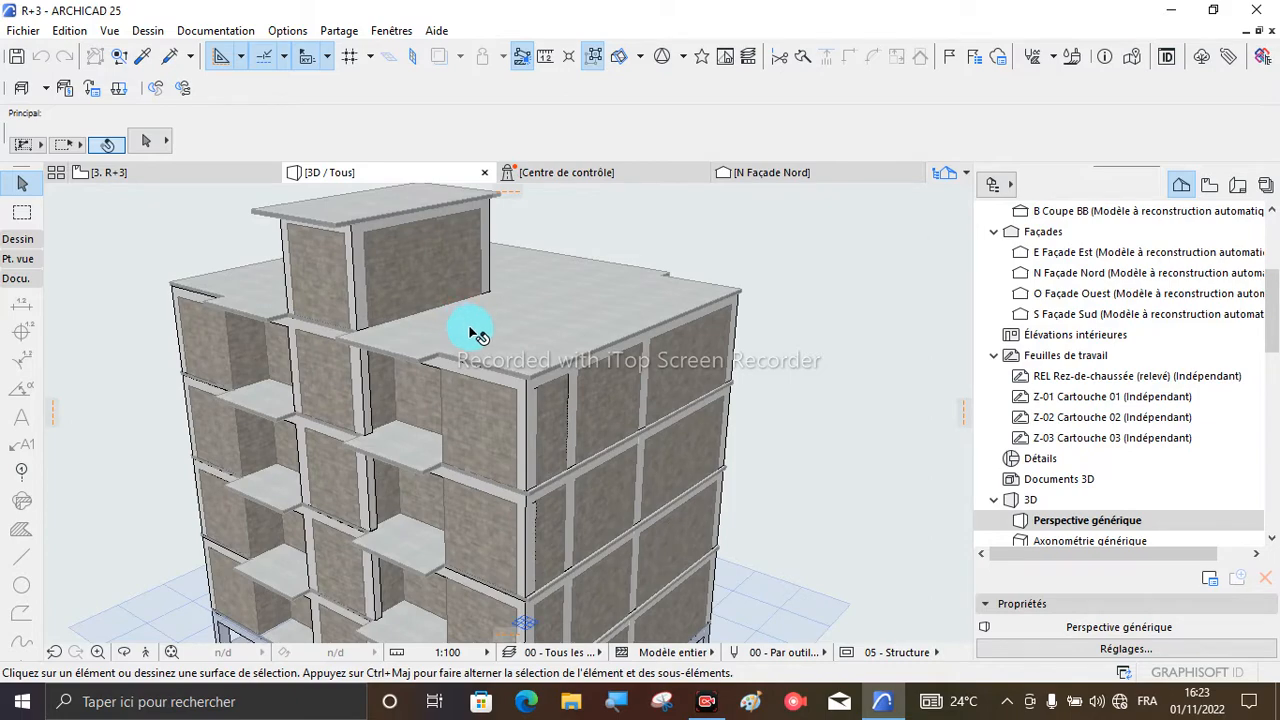
pyautogui.scroll(-3, 477, 335)
pyautogui.scroll(-2, 693, 371)
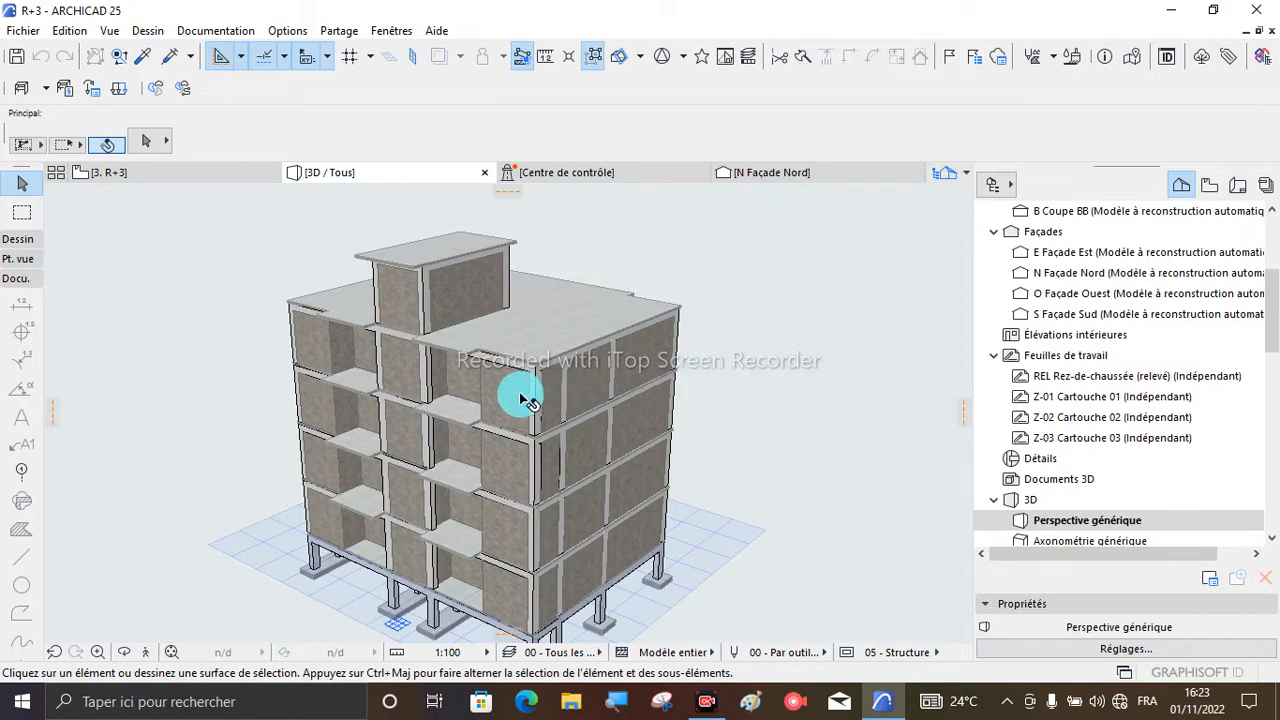
pyautogui.scroll(3, 503, 374)
pyautogui.scroll(-2, 555, 400)
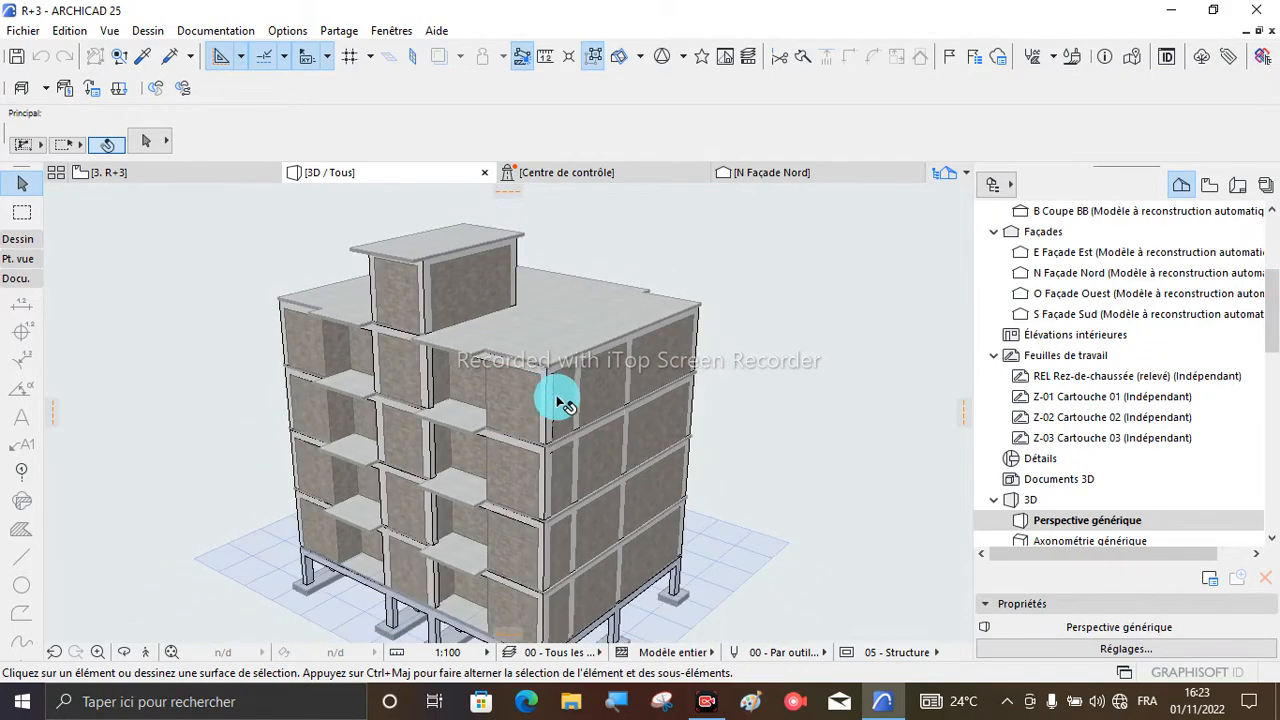
pyautogui.scroll(-2, 608, 391)
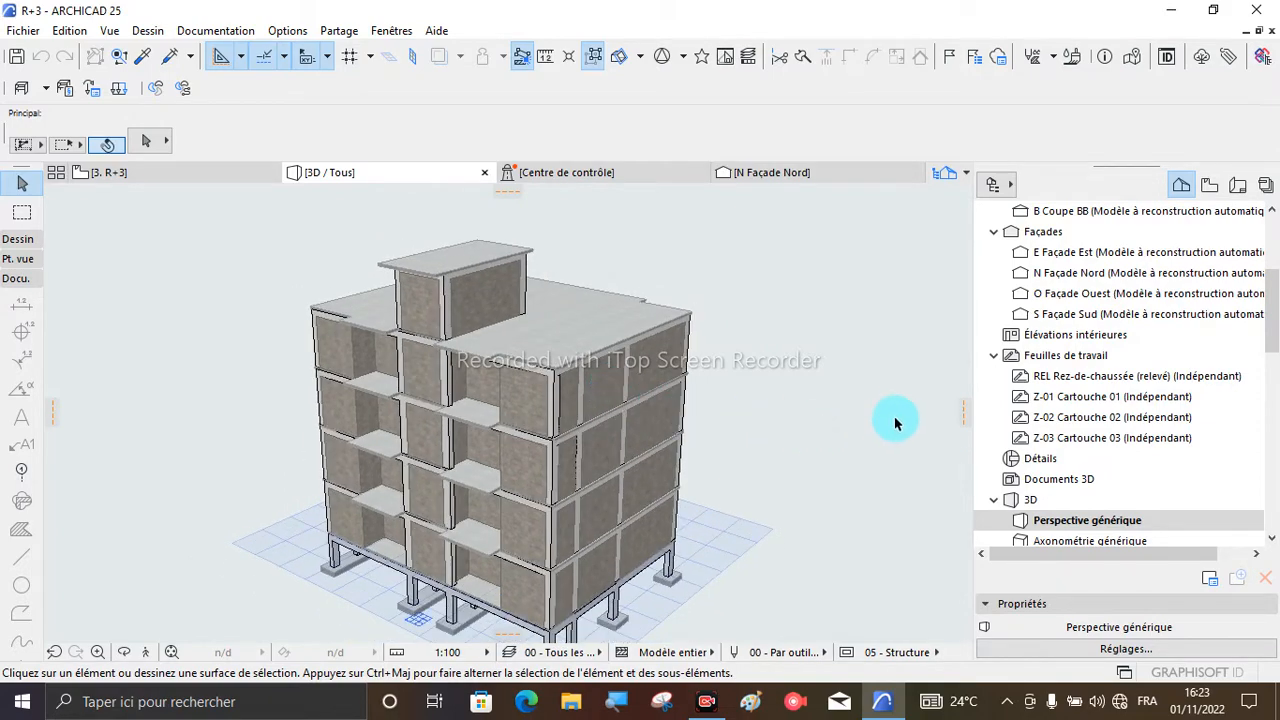
pyautogui.scroll(-2, 783, 382)
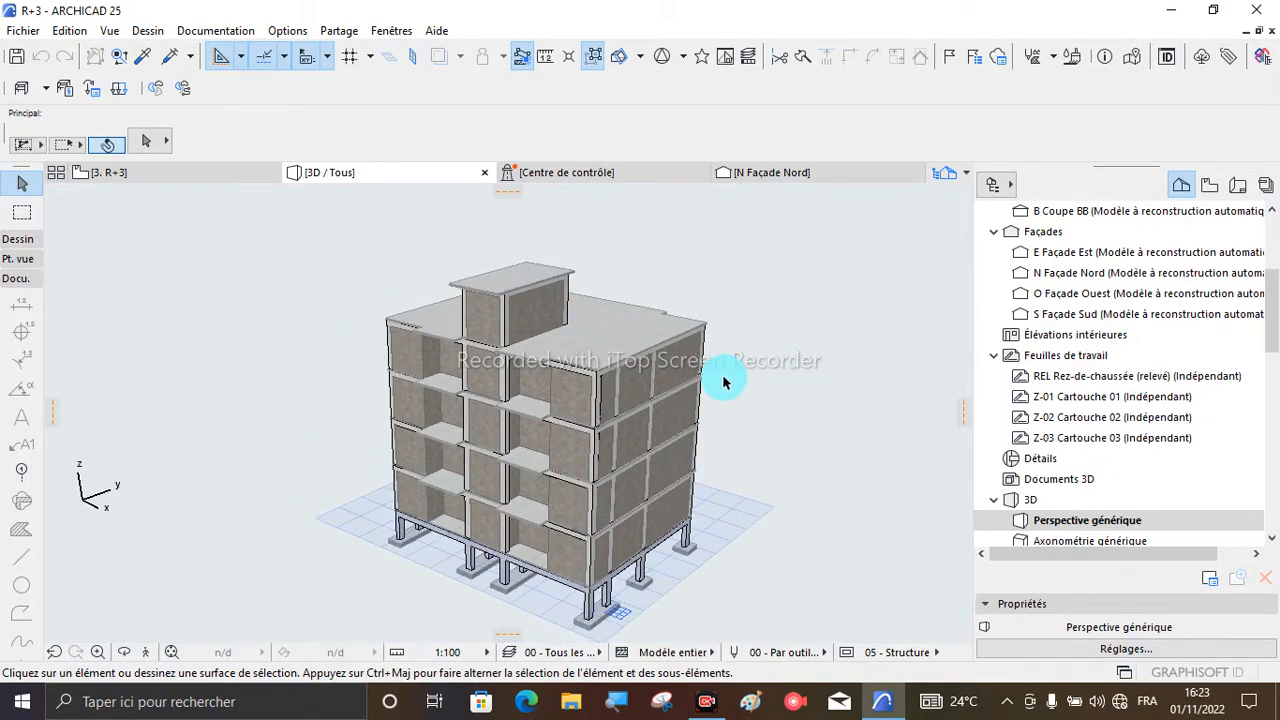
pyautogui.scroll(3, 725, 382)
pyautogui.scroll(-3, 692, 354)
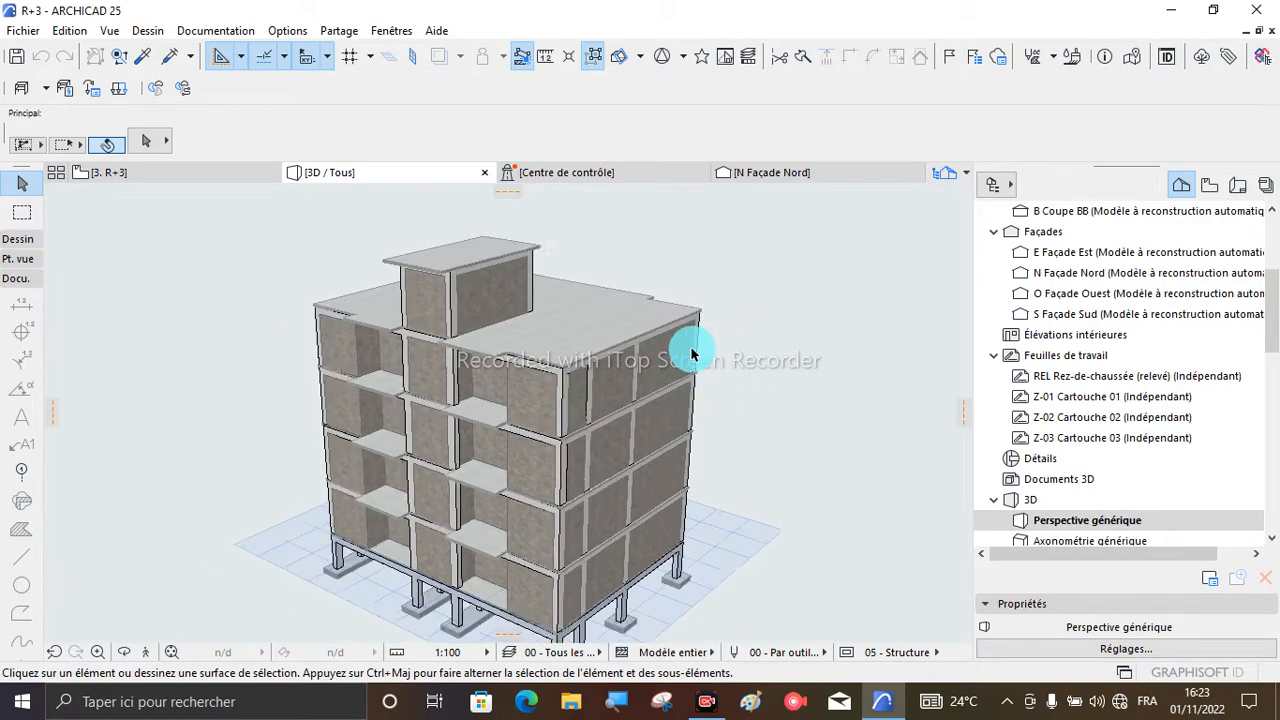
pyautogui.scroll(3, 578, 381)
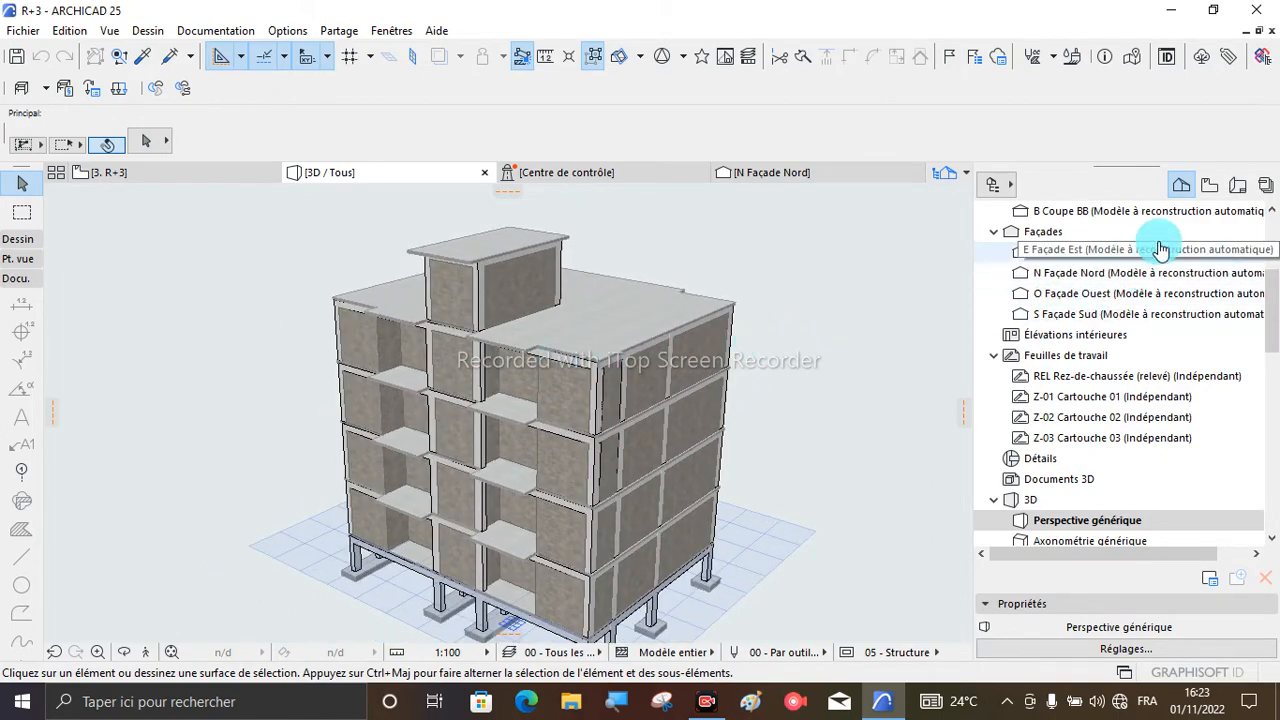
# - Hide the Navigator, then bring up the Organiser and close it again
pyautogui.click(993, 187)
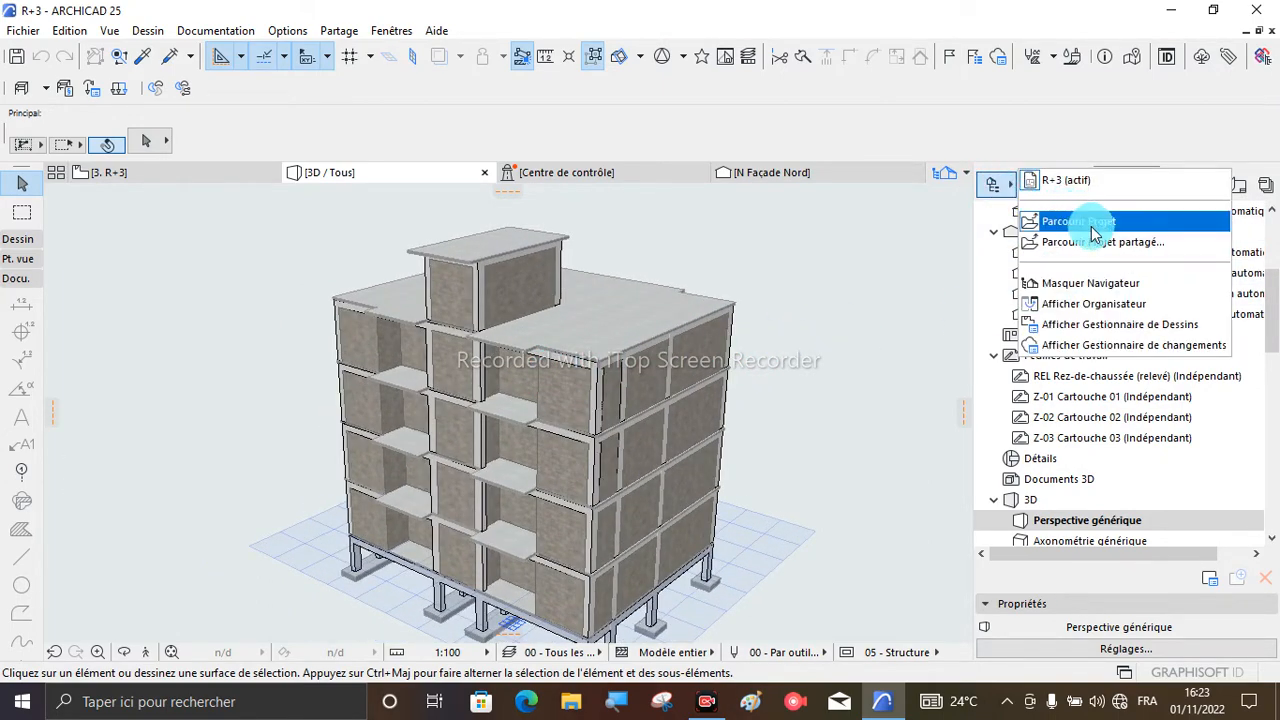
pyautogui.click(1103, 286)
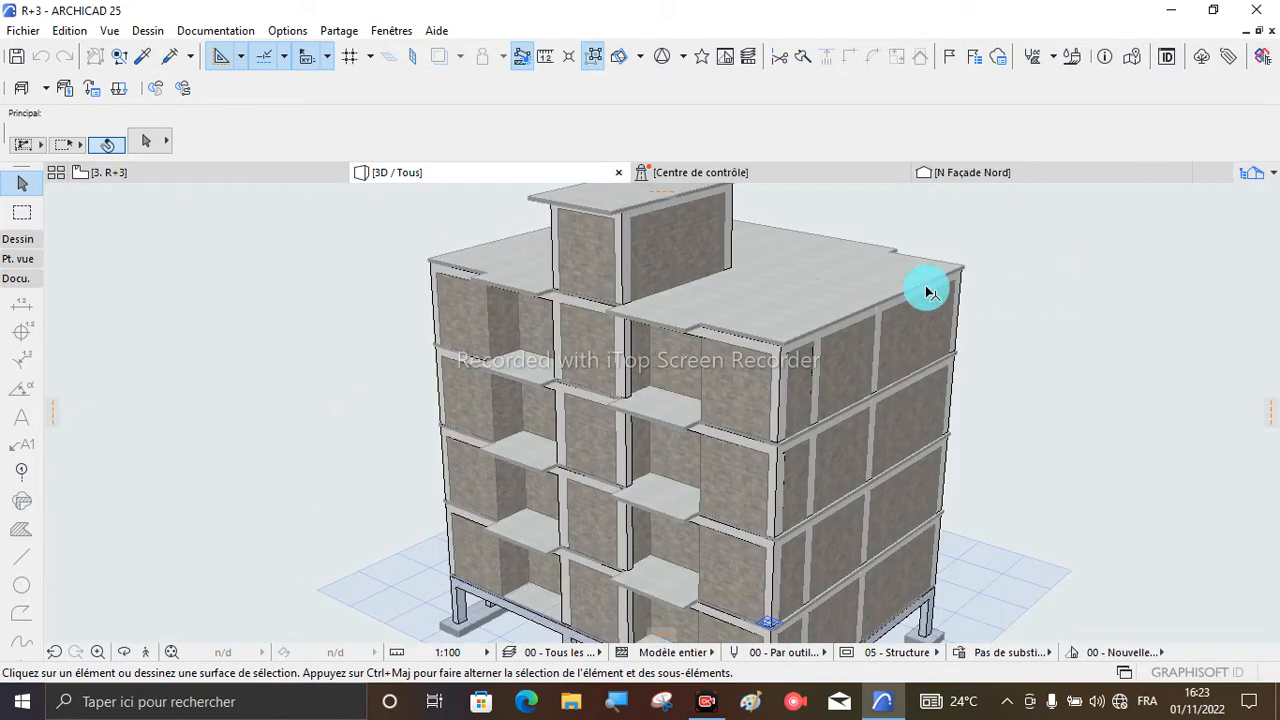
pyautogui.click(1252, 173)
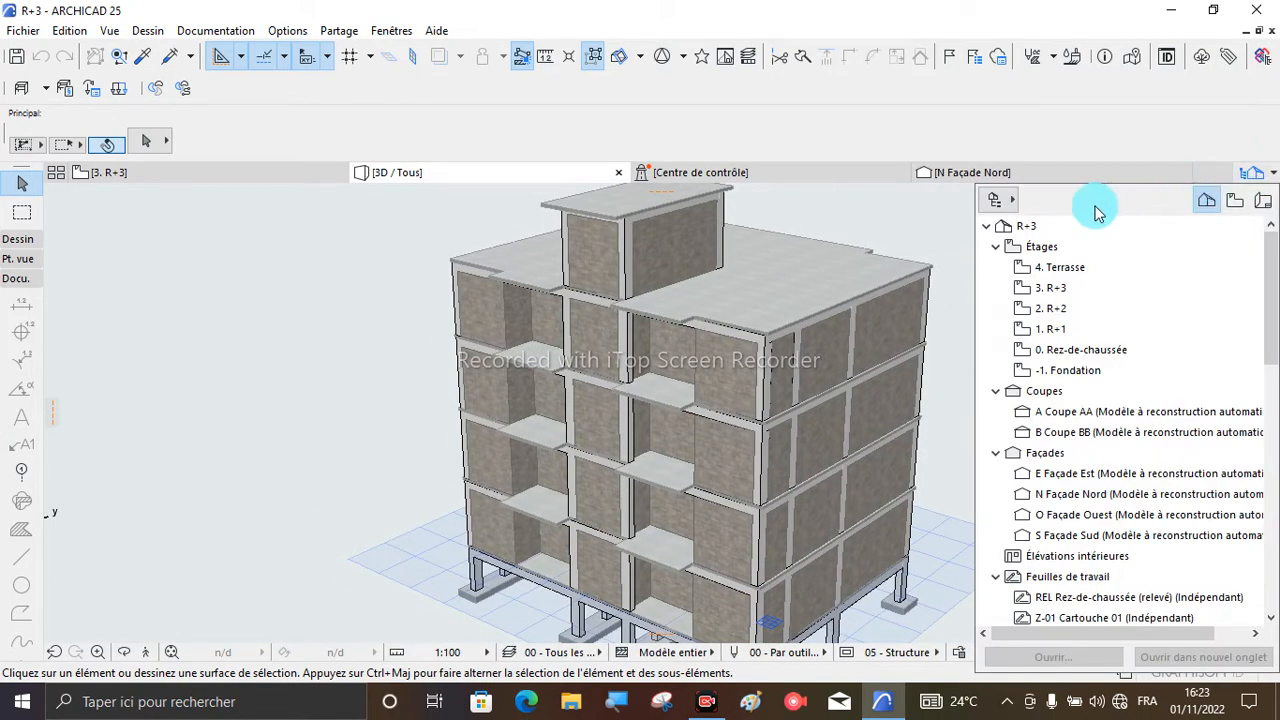
pyautogui.click(994, 197)
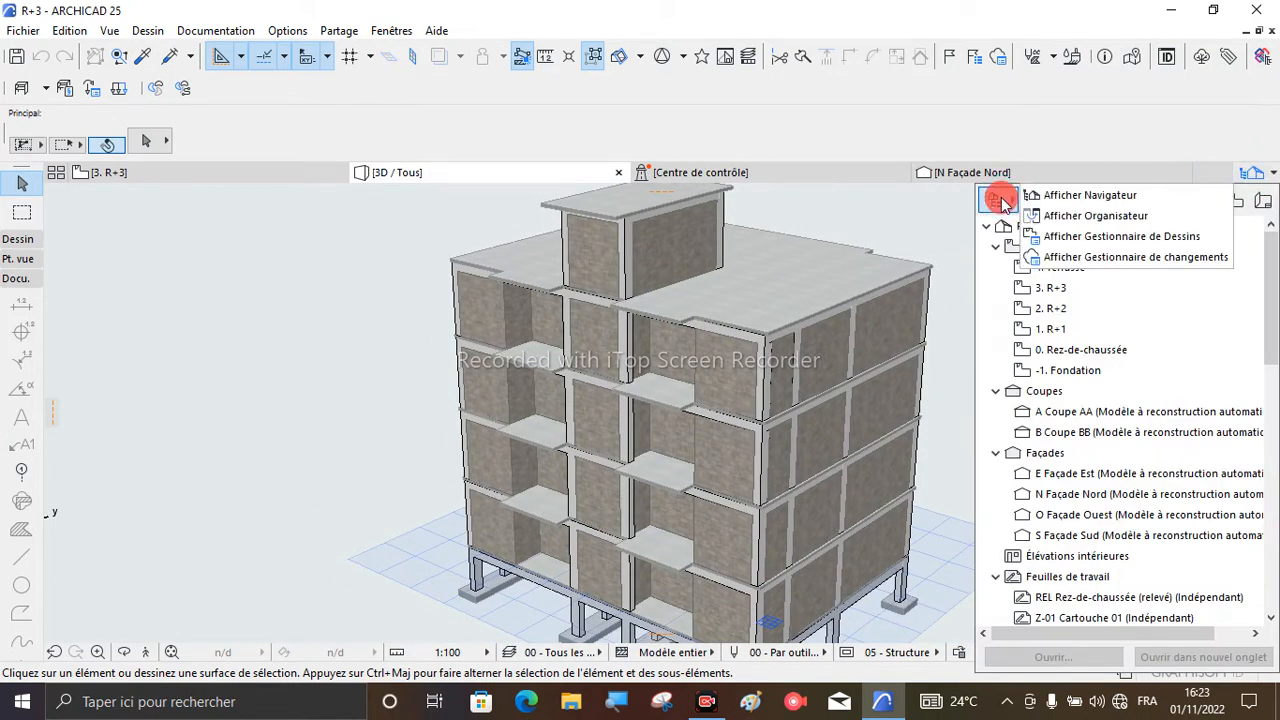
pyautogui.click(1100, 222)
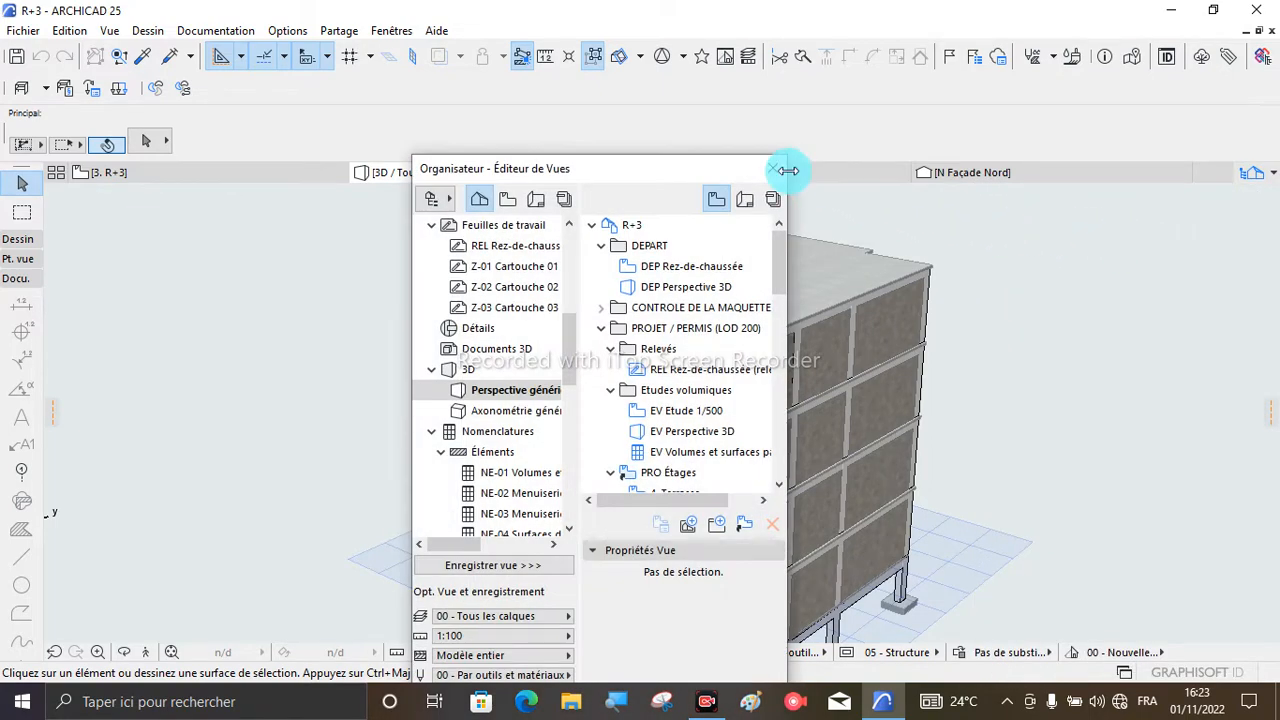
pyautogui.click(770, 169)
# - Show the Navigator again and narrow it to widen the 3D view
pyautogui.click(1255, 172)
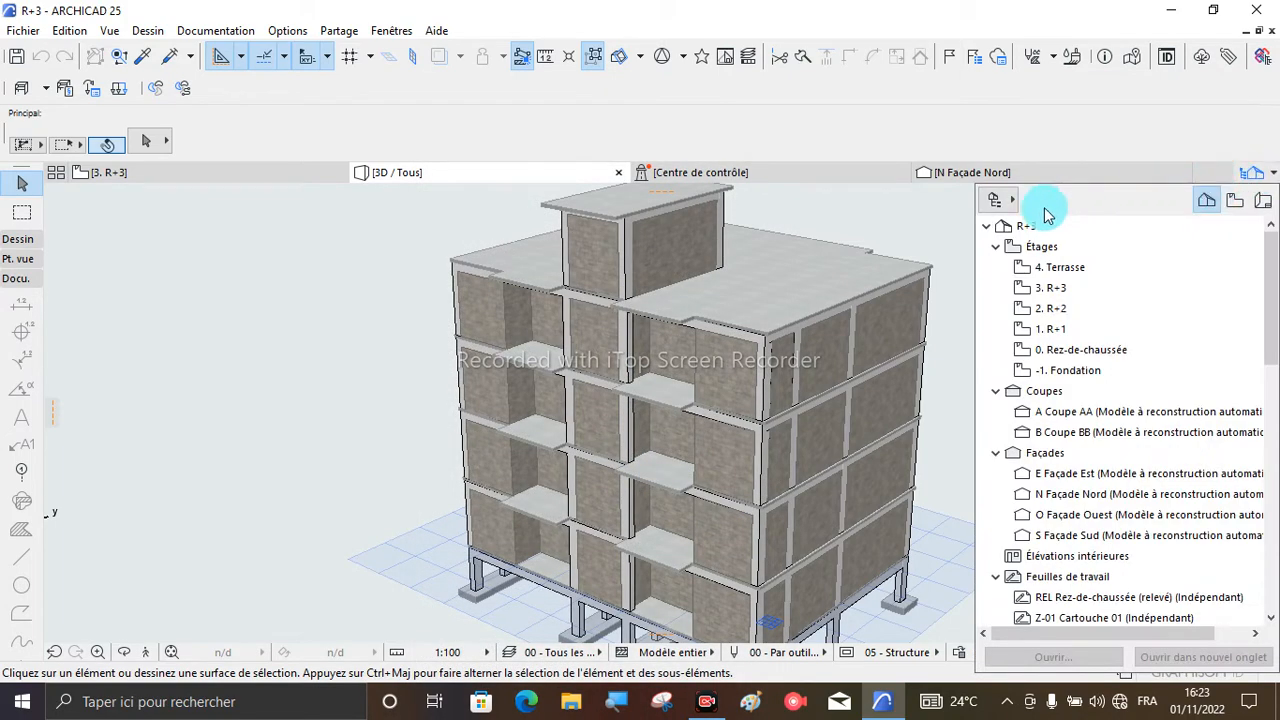
pyautogui.click(995, 199)
pyautogui.click(1066, 196)
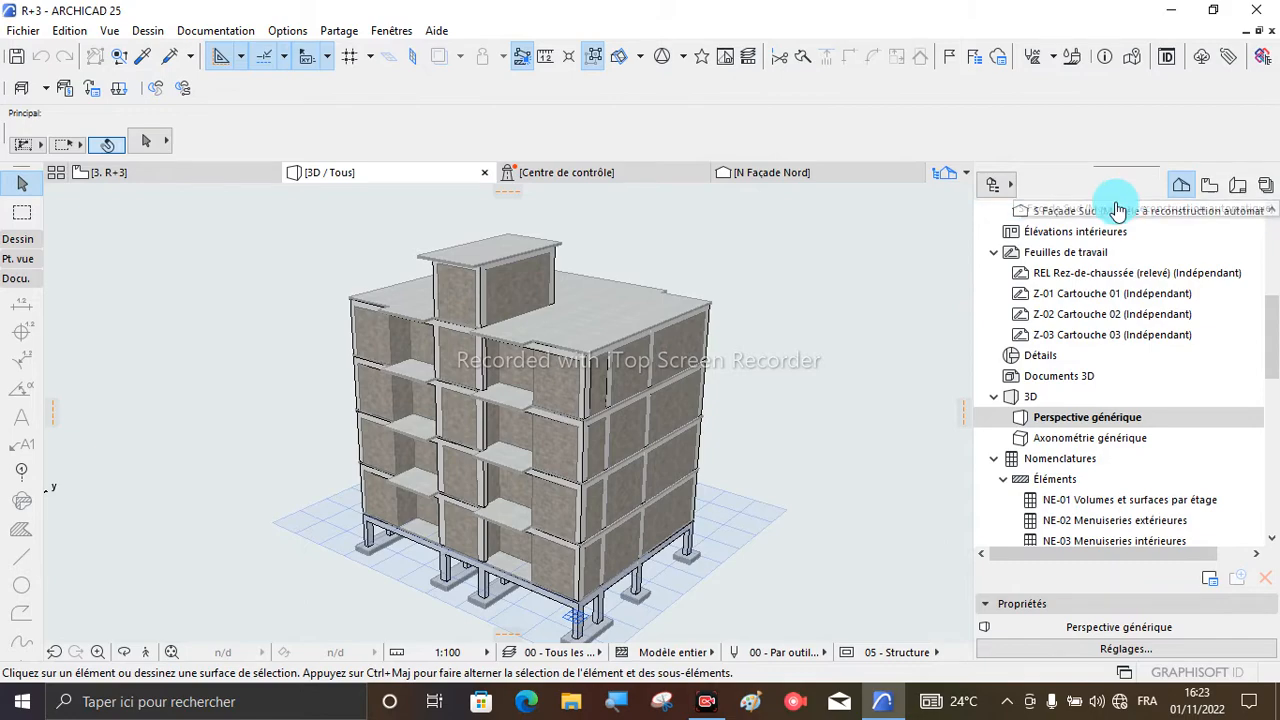
pyautogui.scroll(5, 1100, 340)
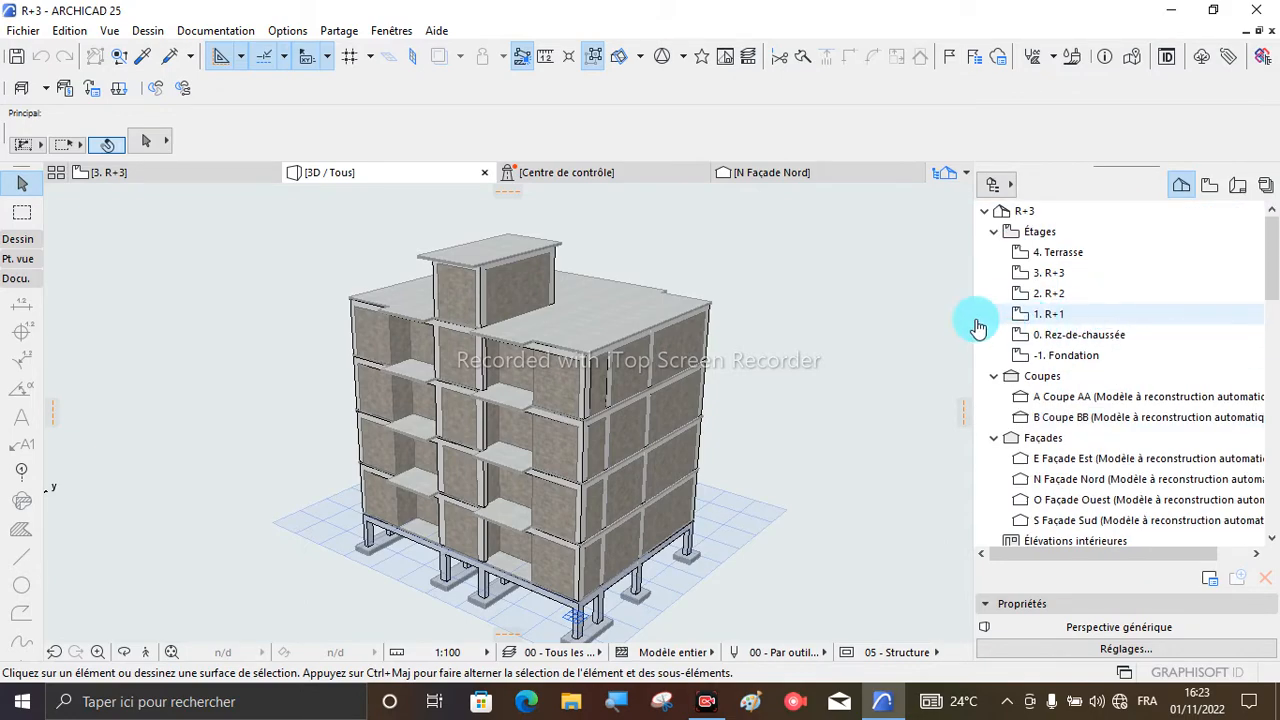
pyautogui.moveTo(972, 301); pyautogui.dragTo(1053, 301)
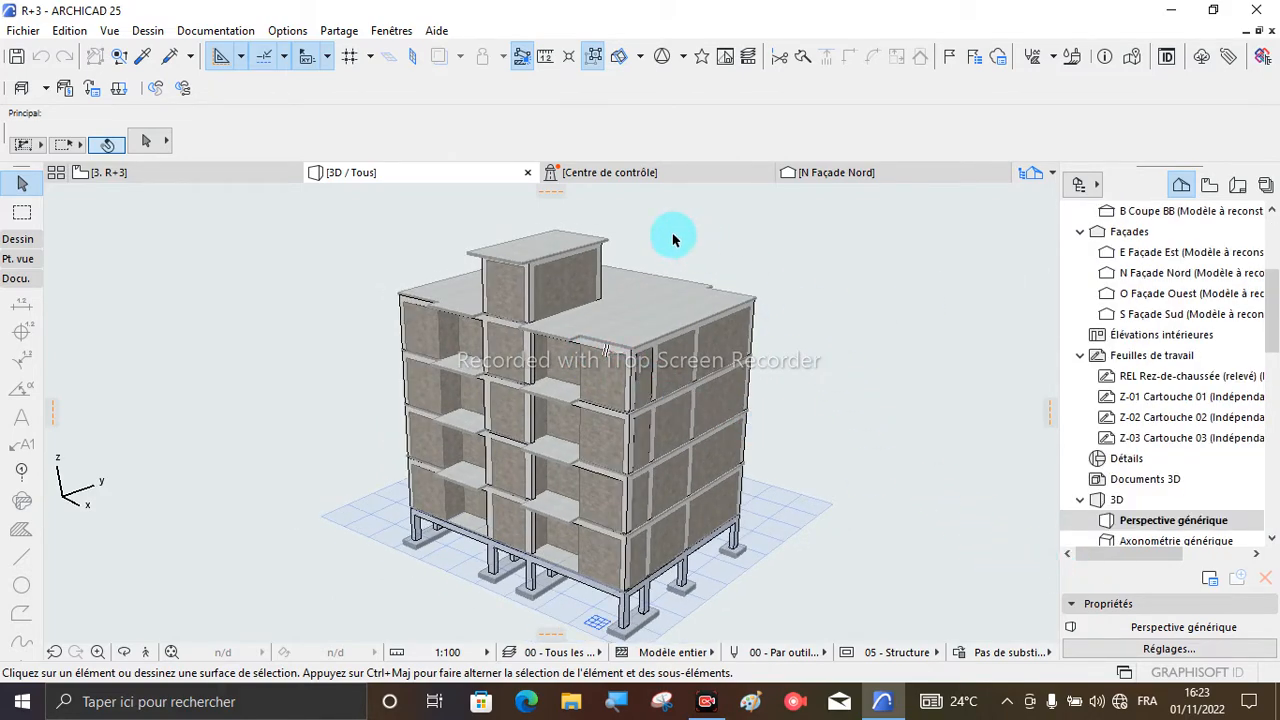
# - Review the project's working units for length, area, volume, angle and layout, and accept the settings
pyautogui.click(291, 33)
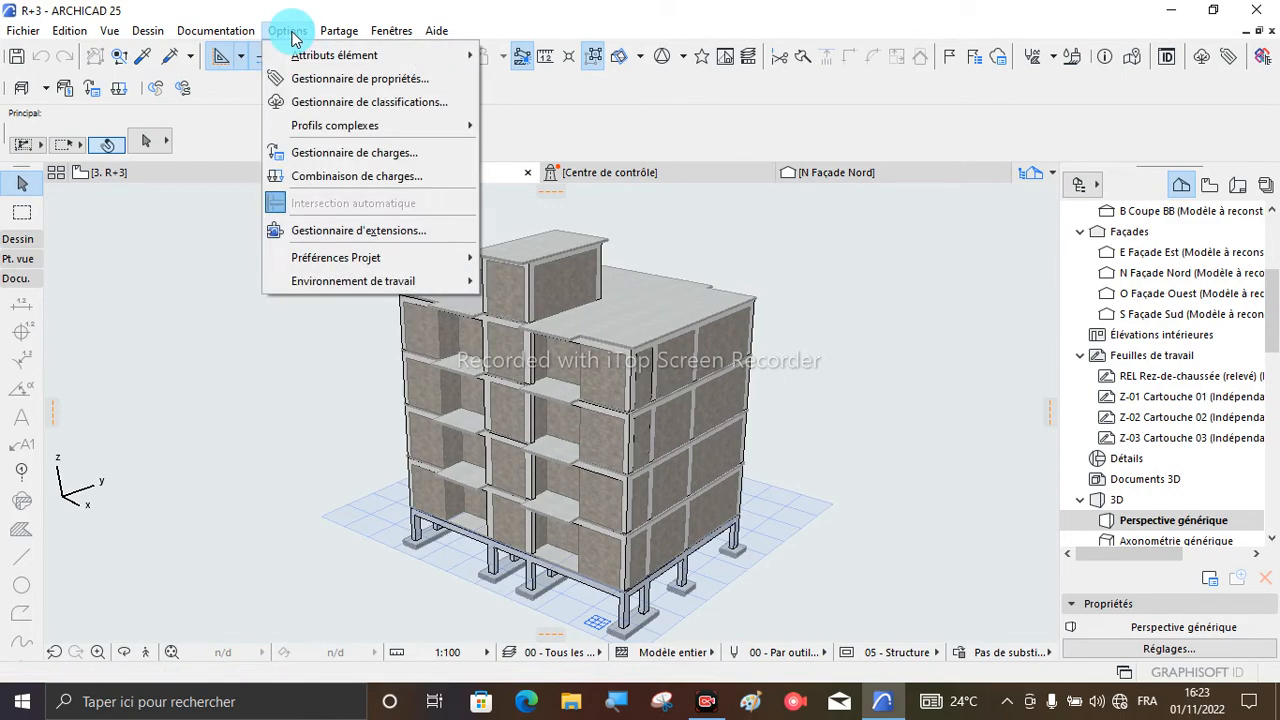
pyautogui.moveTo(440, 269)
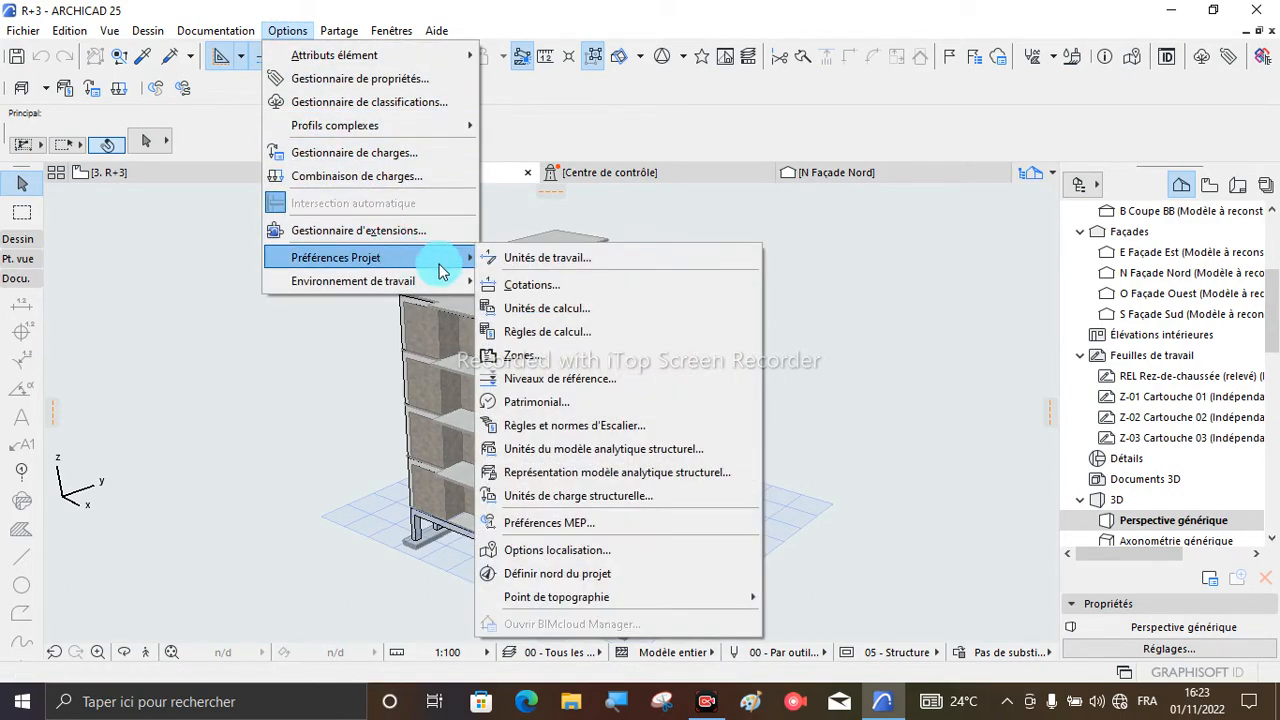
pyautogui.click(555, 258)
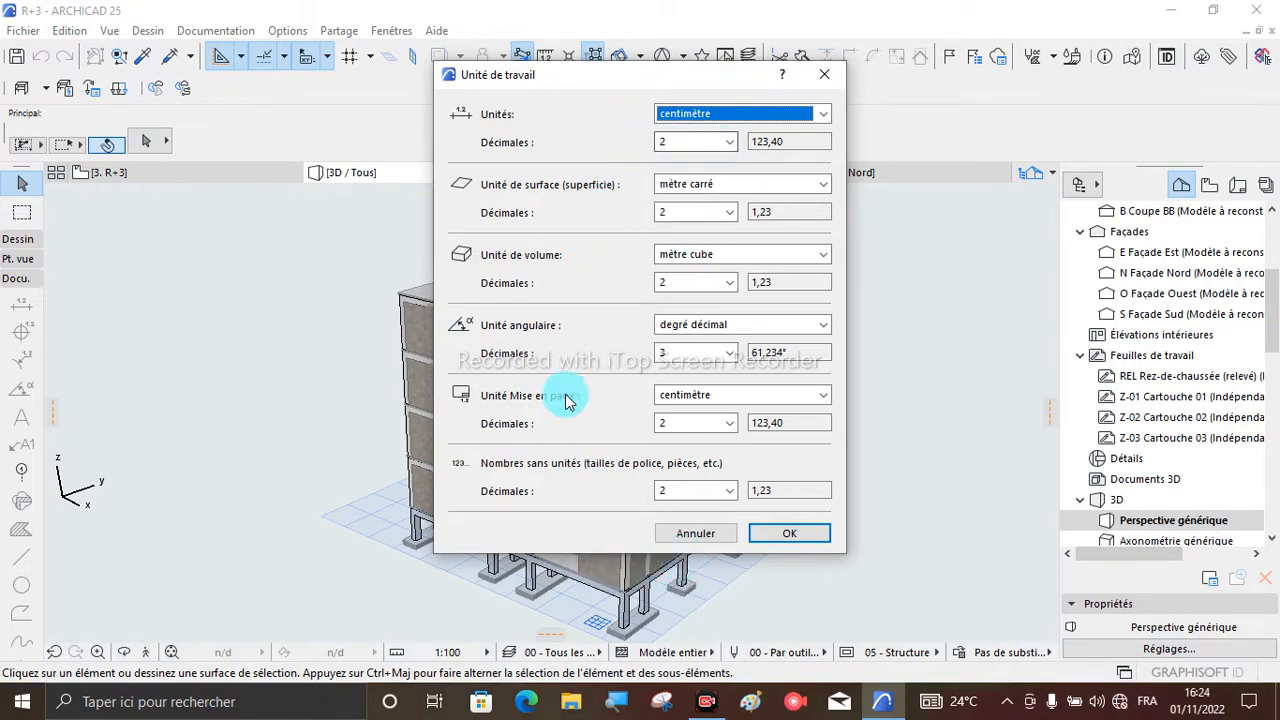
pyautogui.click(802, 534)
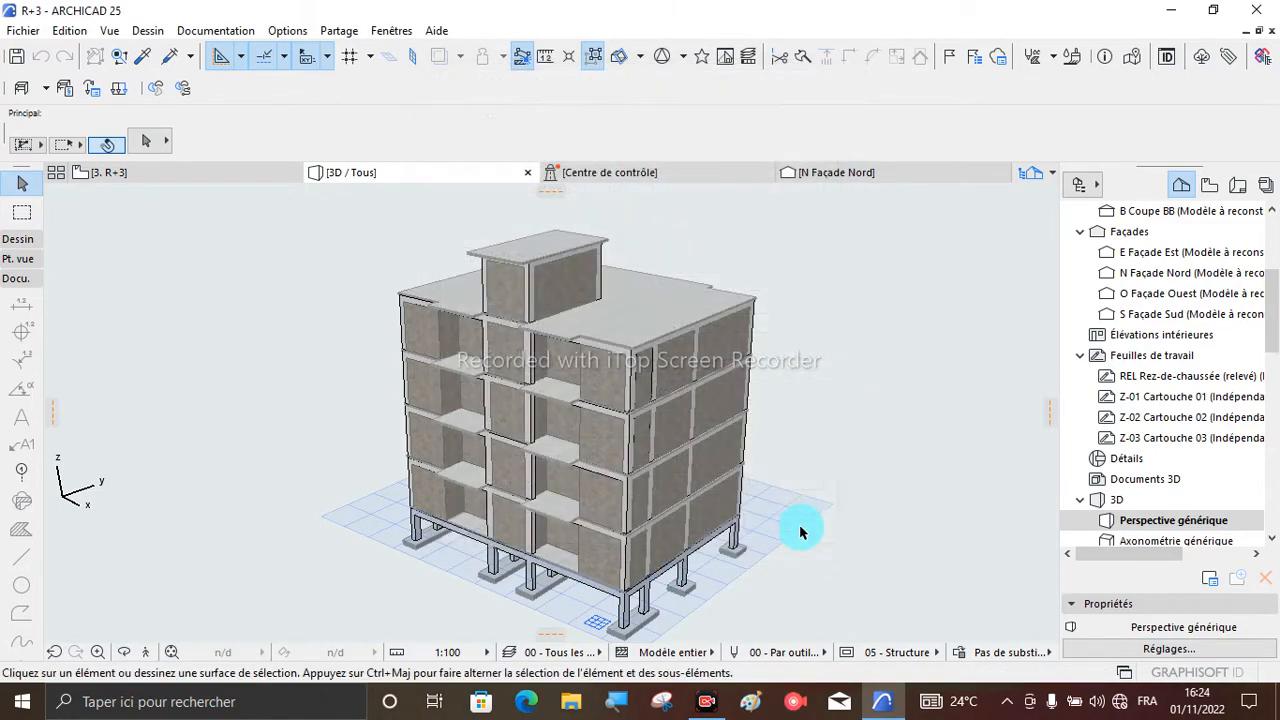
pyautogui.scroll(3, 740, 334)
pyautogui.scroll(-1, 810, 314)
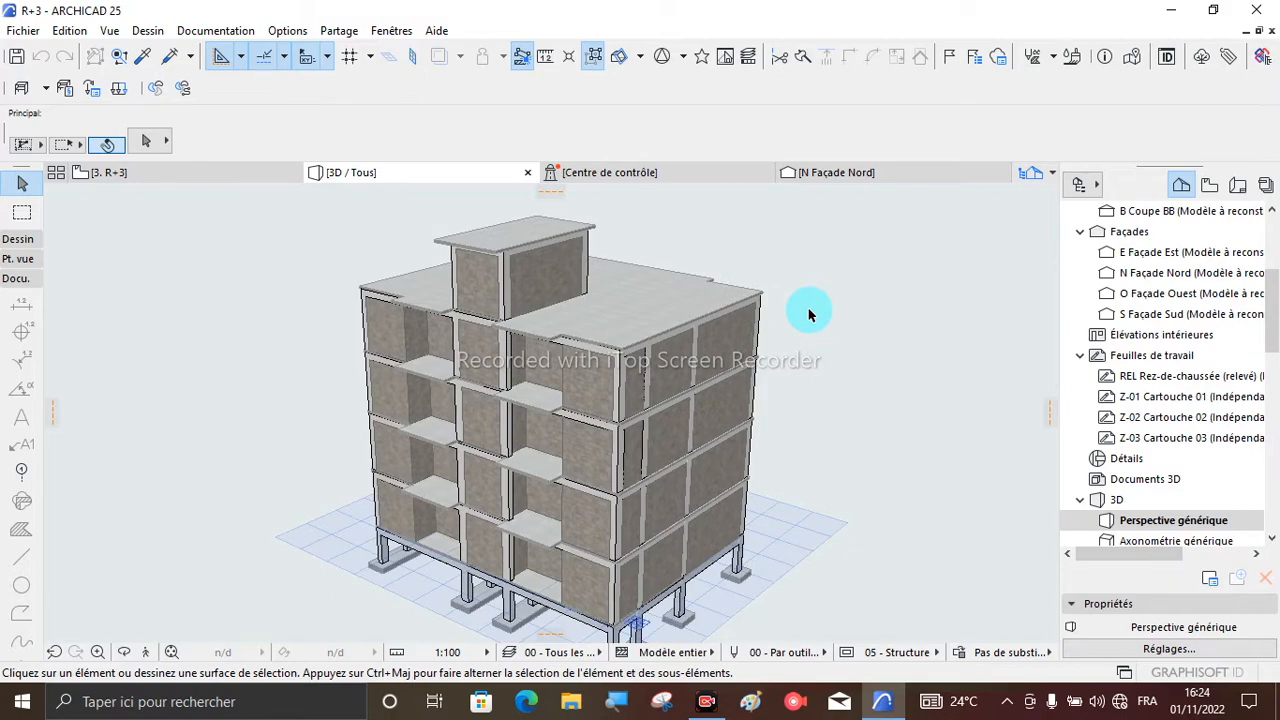
# - Show the project's layout book in the Navigator and bring the Type master layouts into view
pyautogui.scroll(-3, 1180, 394)
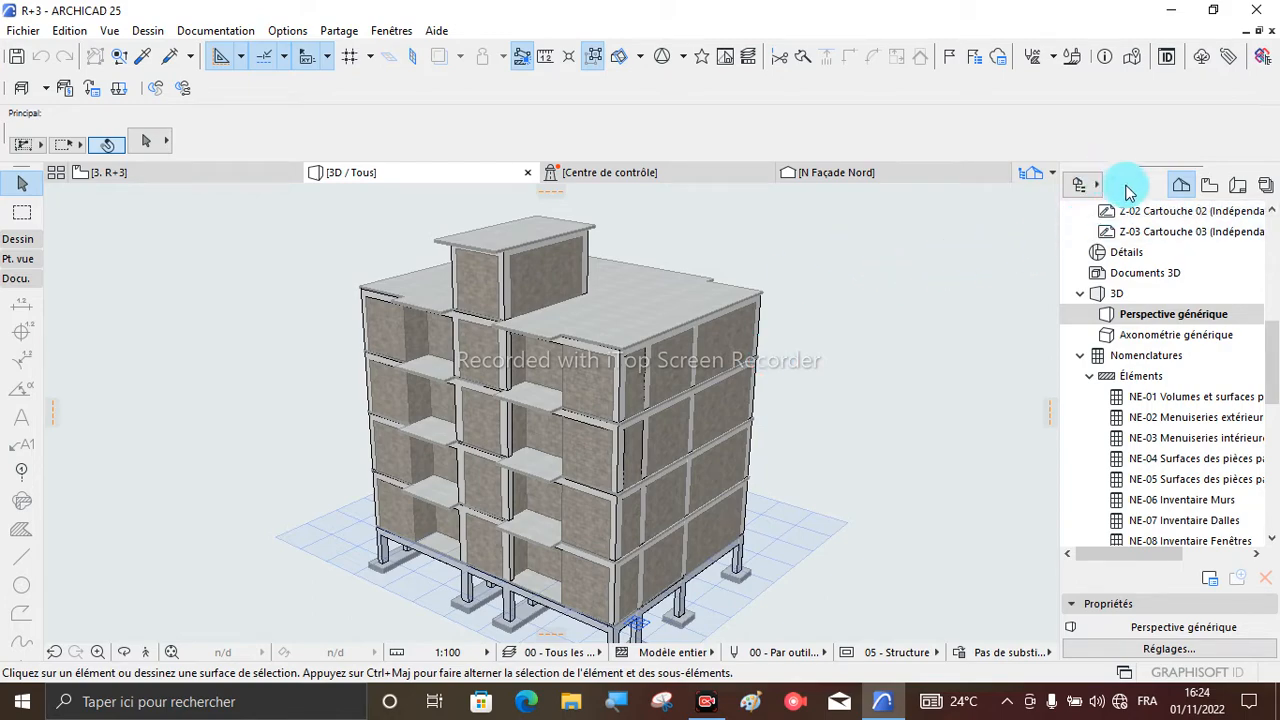
pyautogui.click(1234, 191)
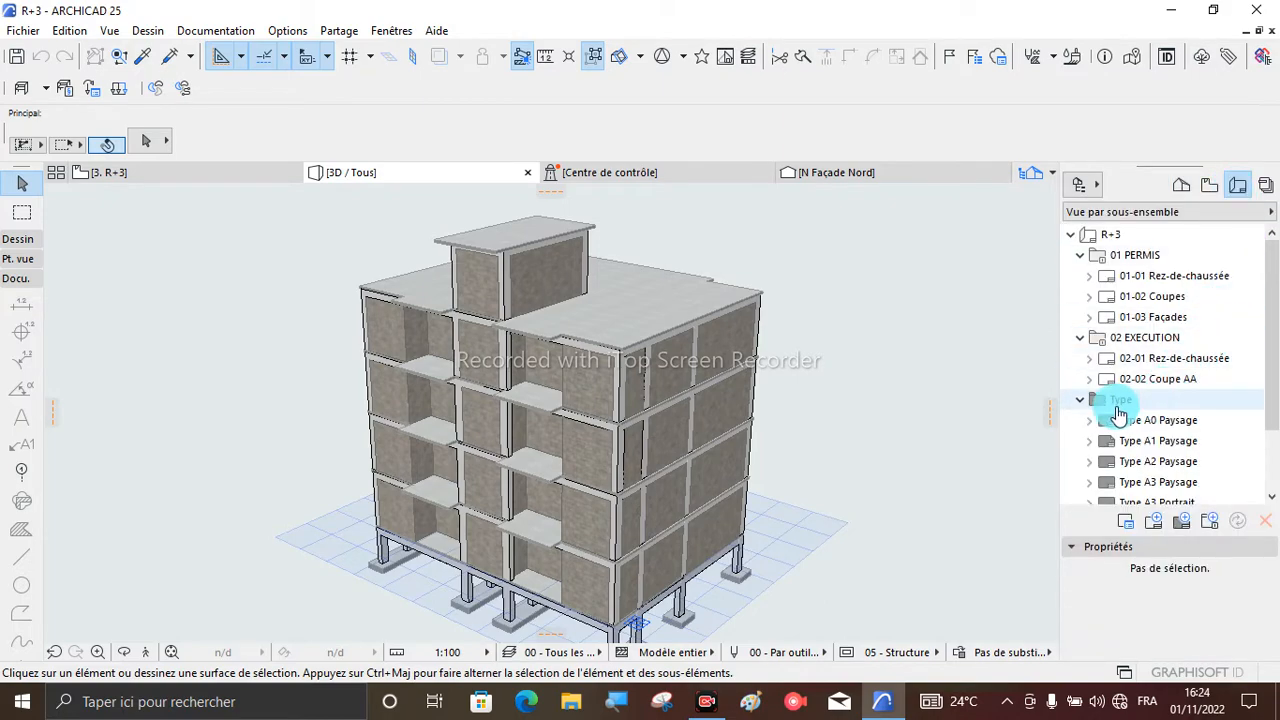
pyautogui.scroll(-2, 1117, 410)
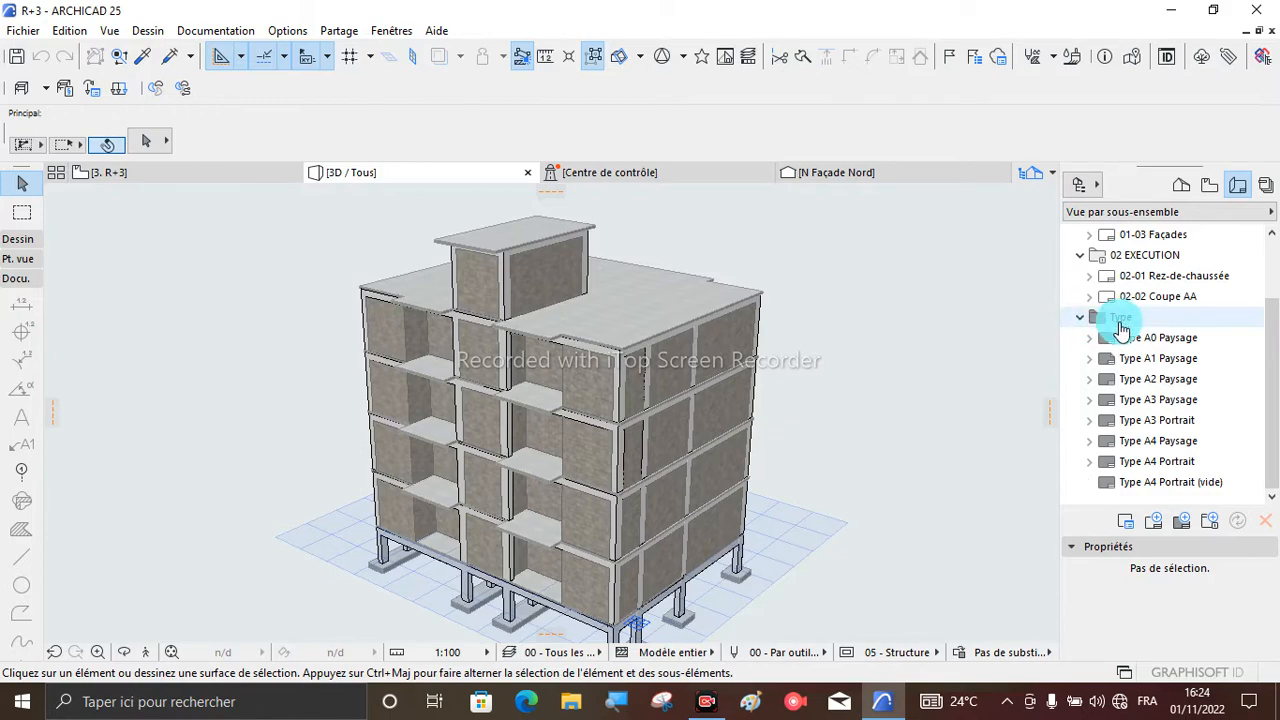
# - Try portrait orientation in the Type A0 Paysage master layout options, return it to Paysage and cancel the settings
pyautogui.click(1166, 342)
pyautogui.rightClick(1145, 340)
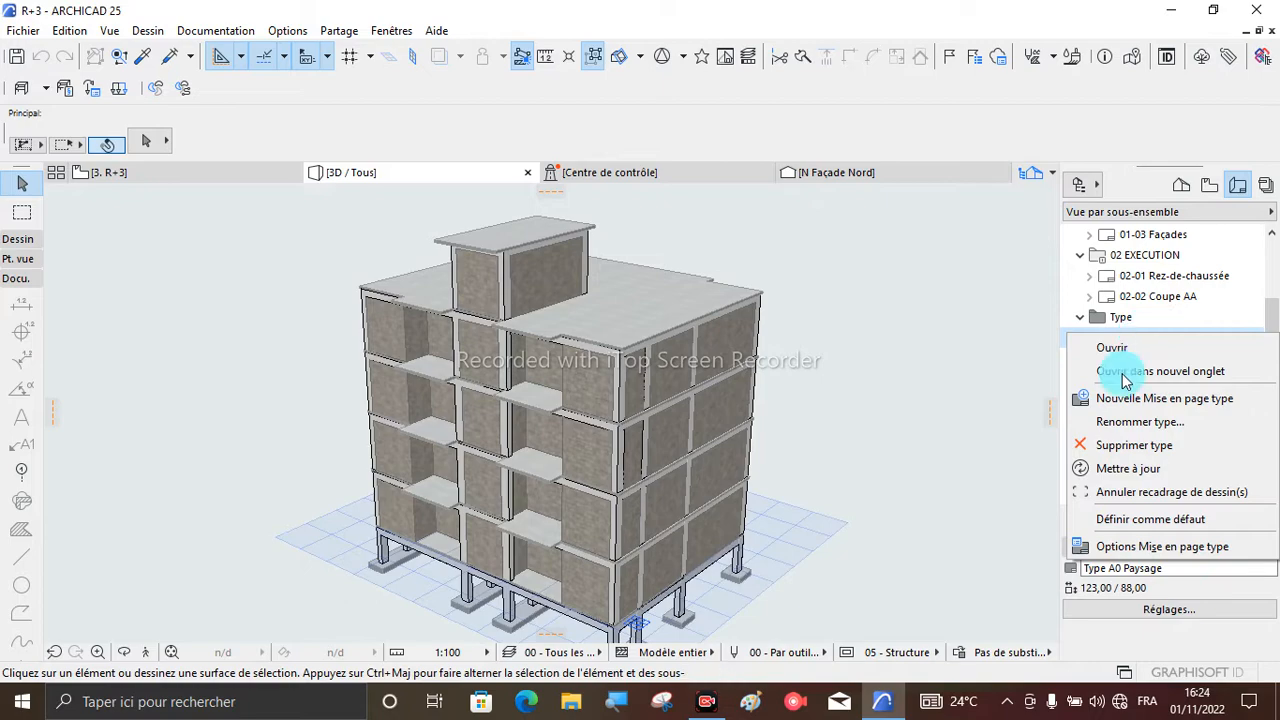
pyautogui.click(1120, 550)
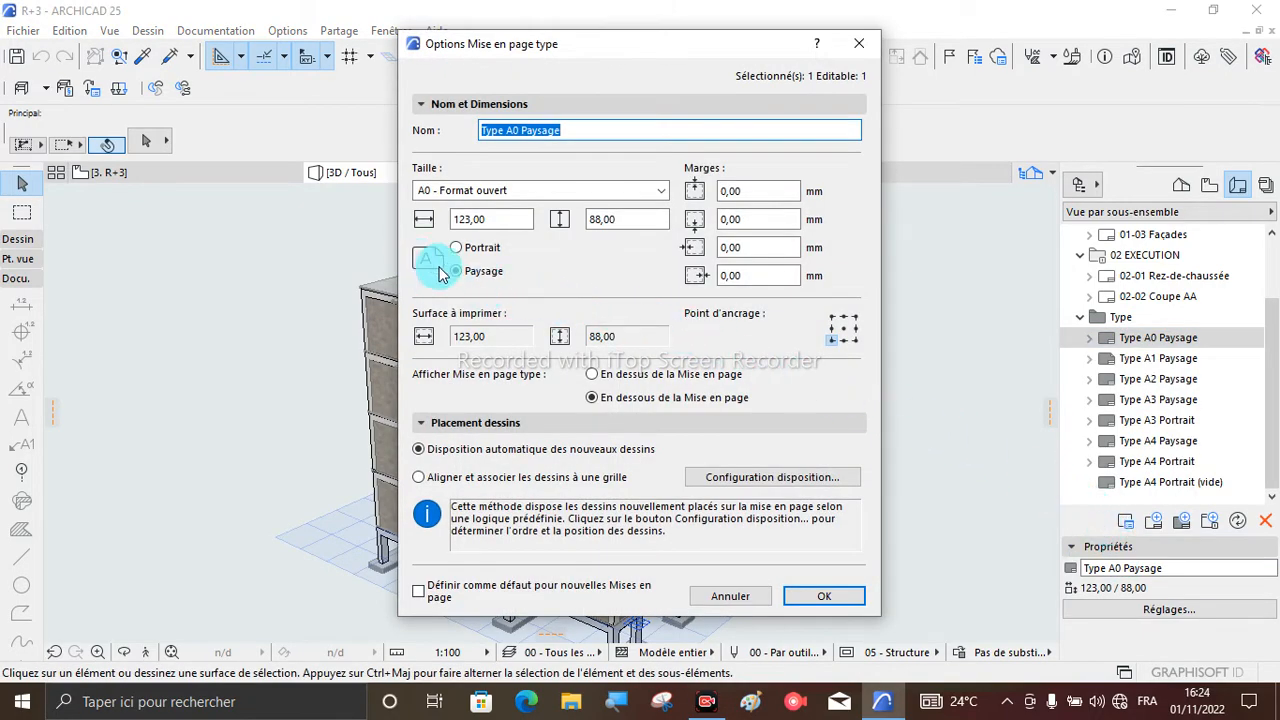
pyautogui.click(457, 249)
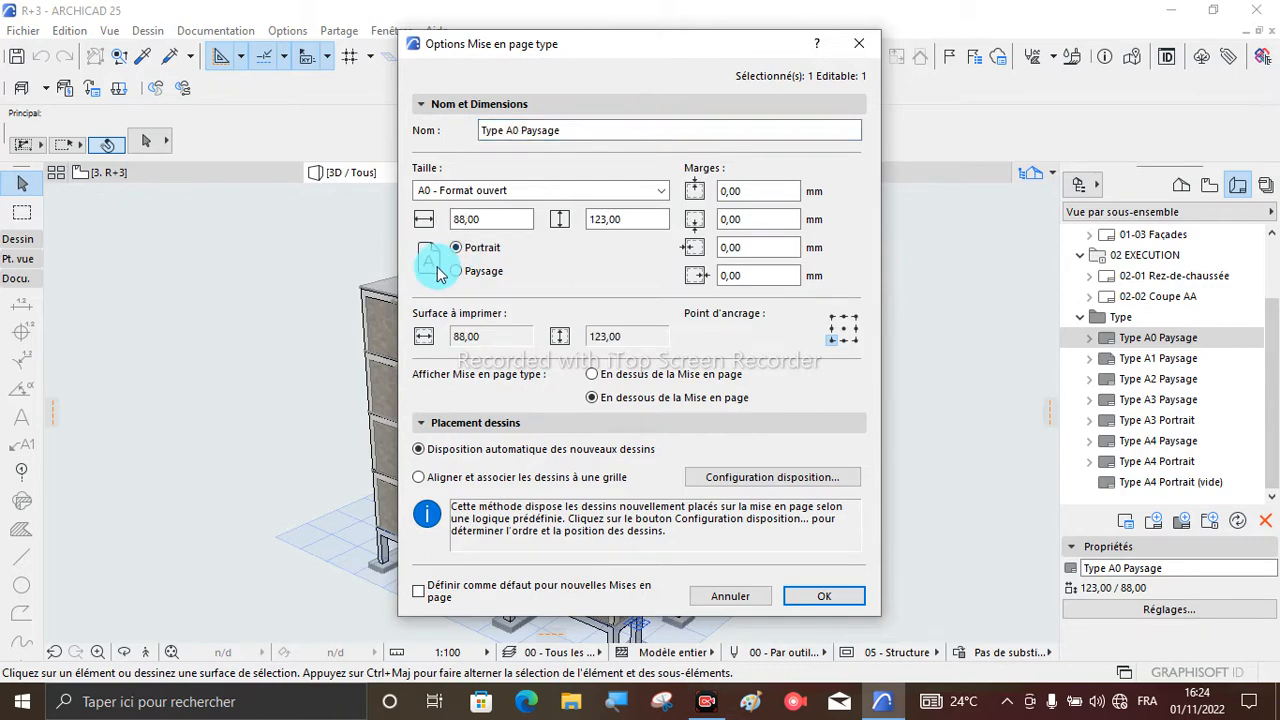
pyautogui.click(457, 271)
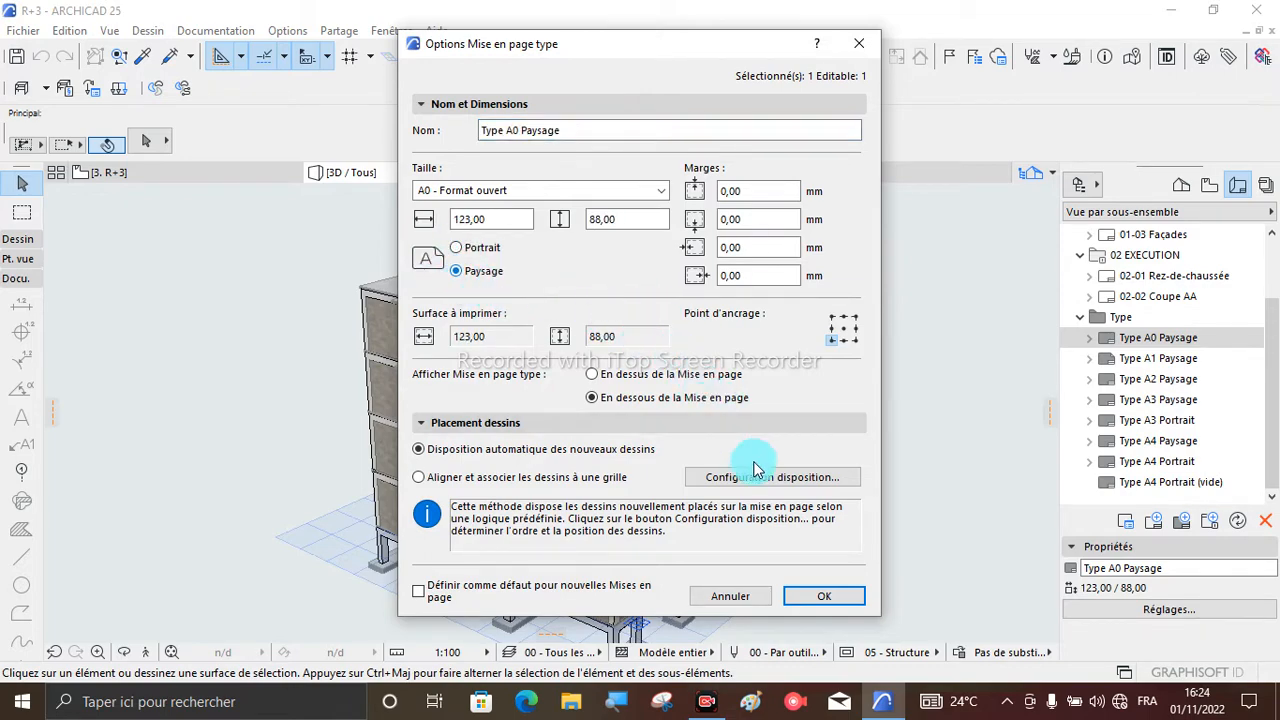
pyautogui.click(735, 598)
pyautogui.scroll(-1, 525, 377)
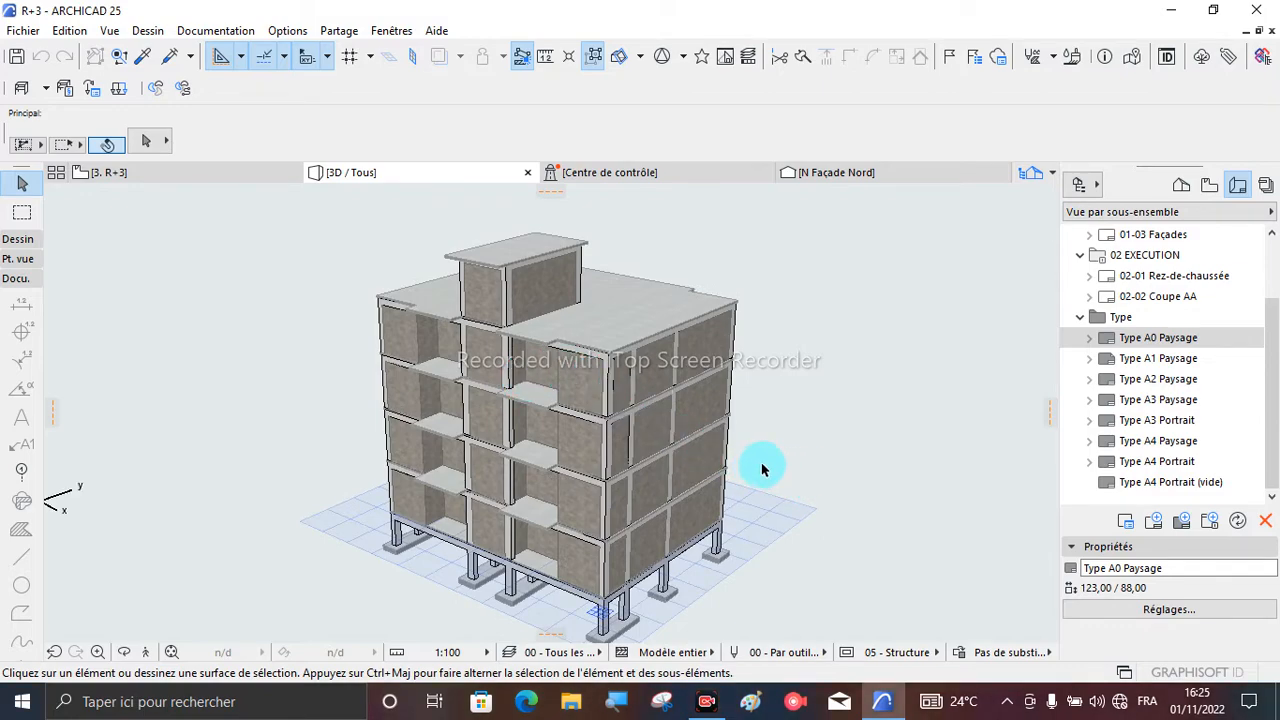
pyautogui.scroll(2, 768, 374)
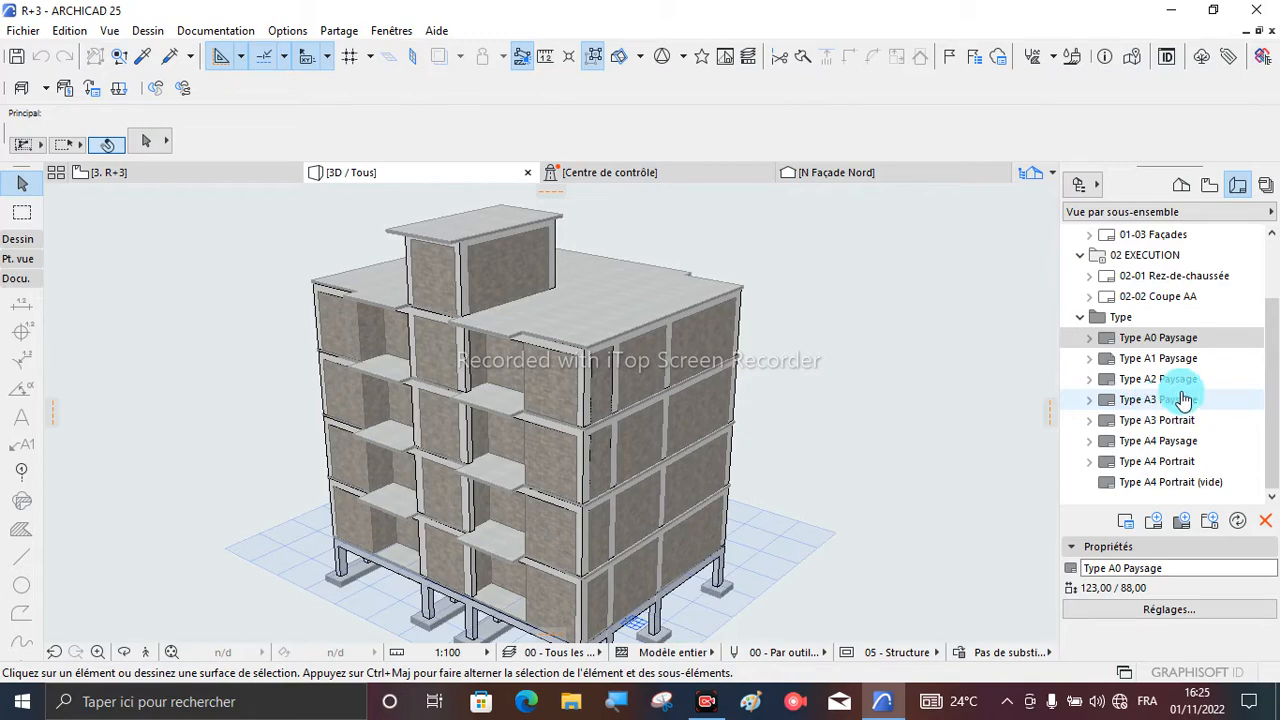
# - Open the master layout options of Type A3 Paysage
pyautogui.click(1128, 403)
pyautogui.rightClick(1128, 403)
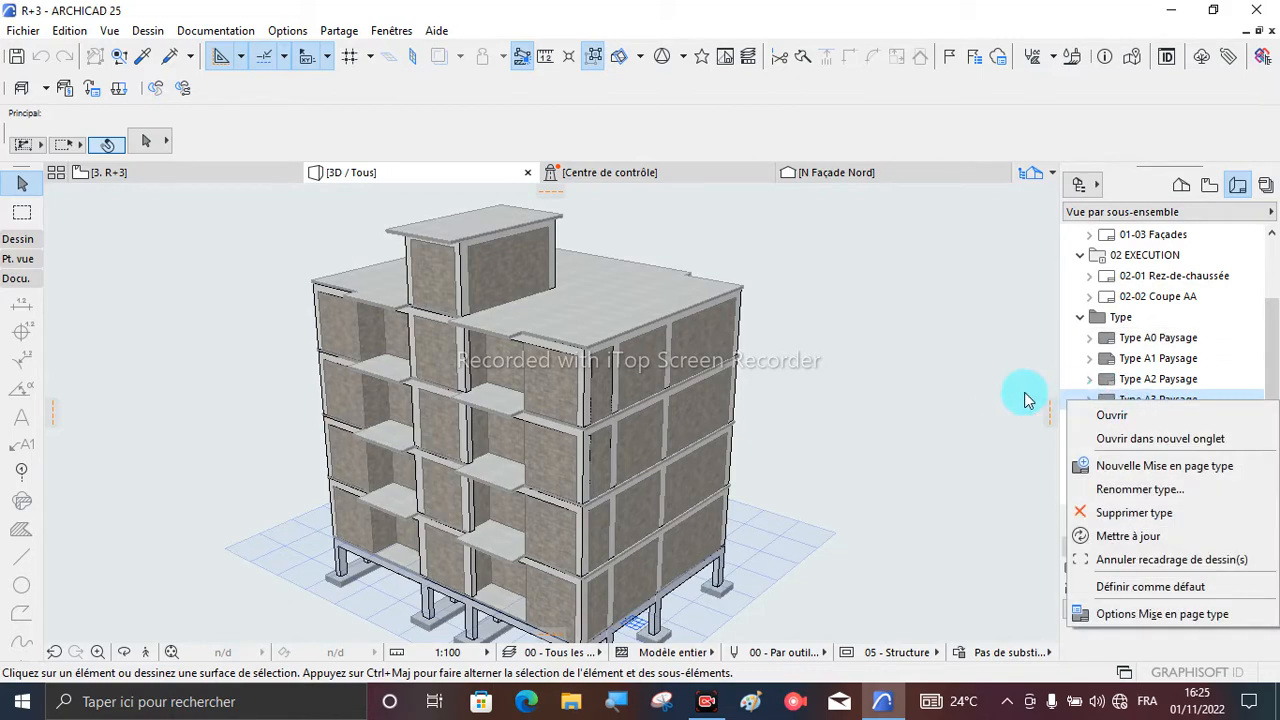
pyautogui.click(998, 397)
pyautogui.click(1112, 410)
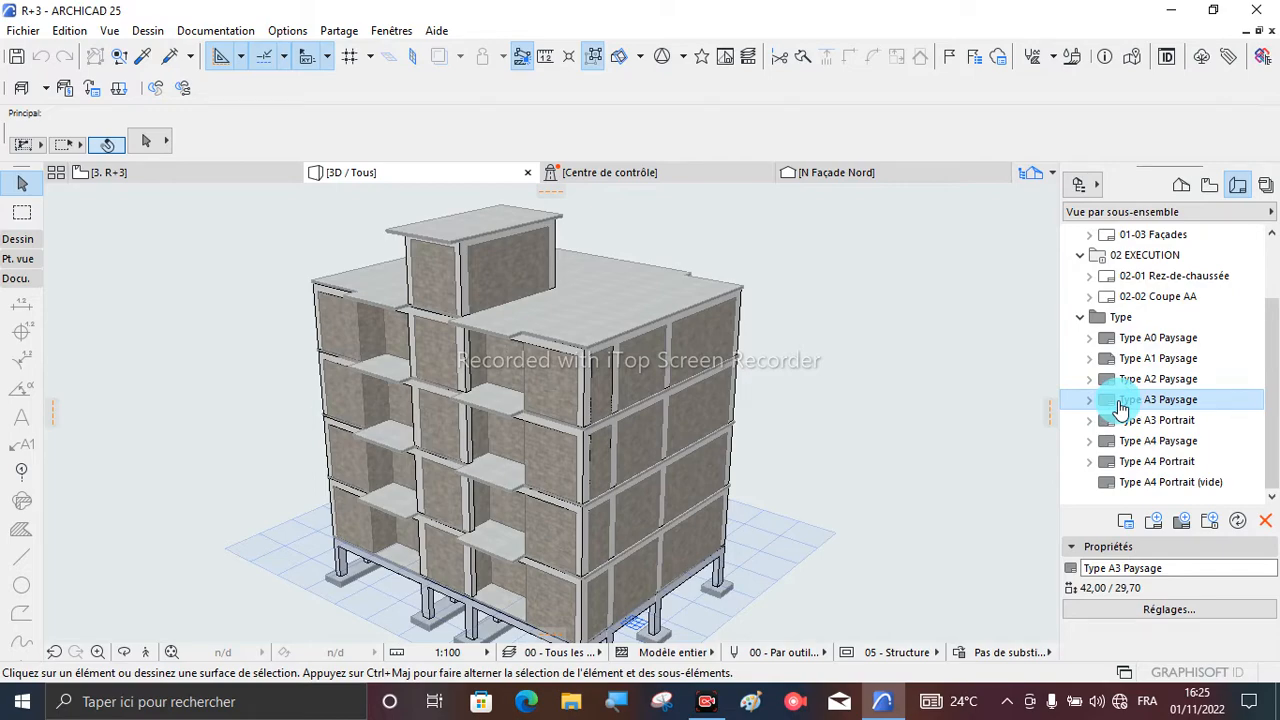
pyautogui.rightClick(1120, 408)
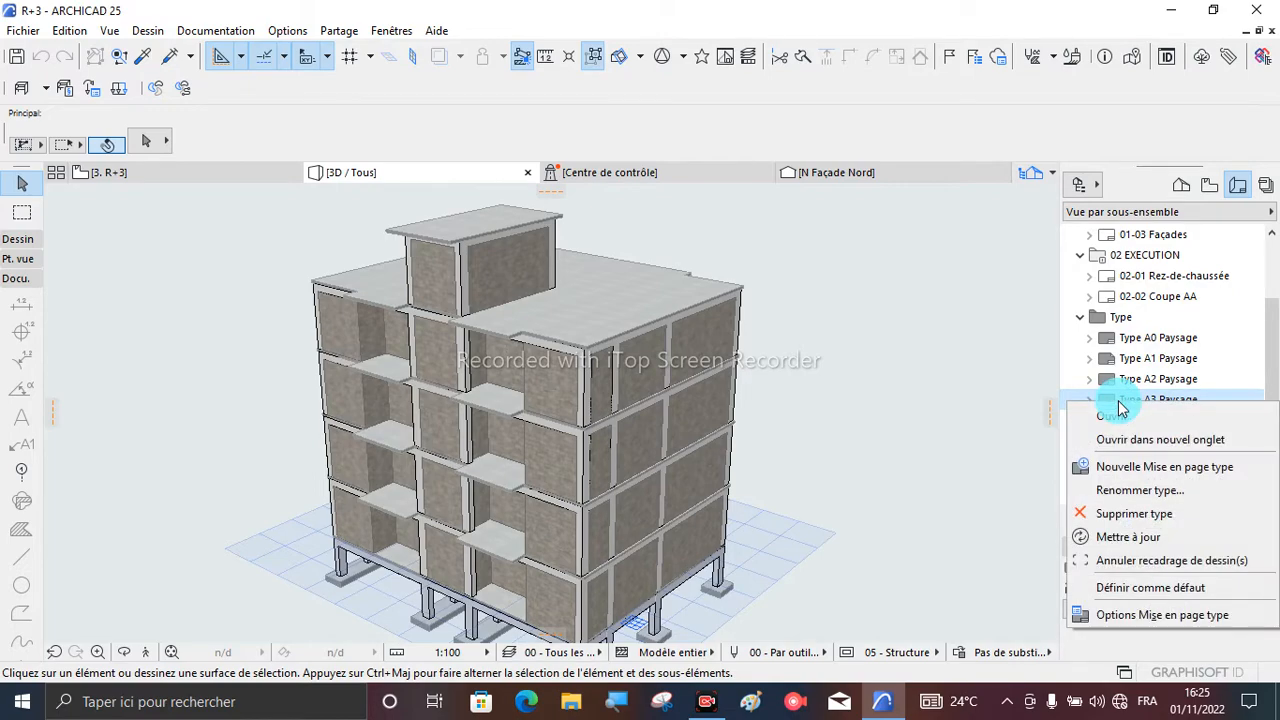
pyautogui.click(1126, 615)
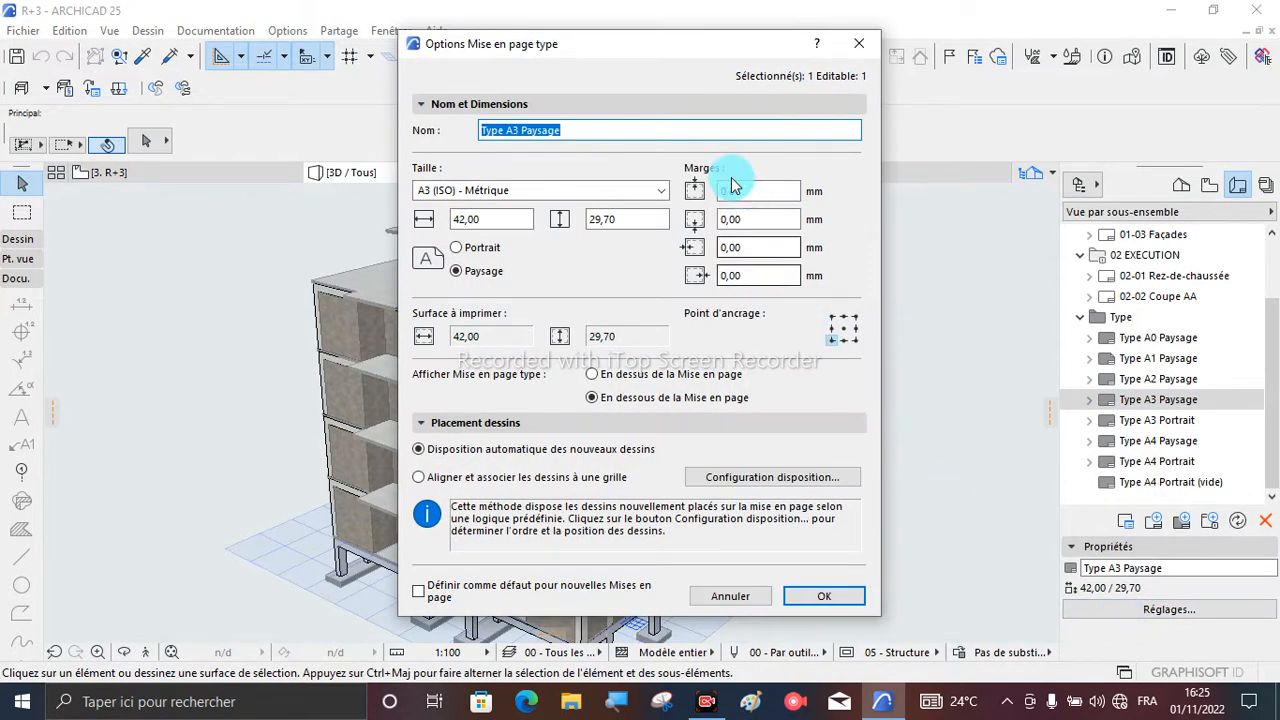
pyautogui.moveTo(591, 36); pyautogui.dragTo(590, 46)
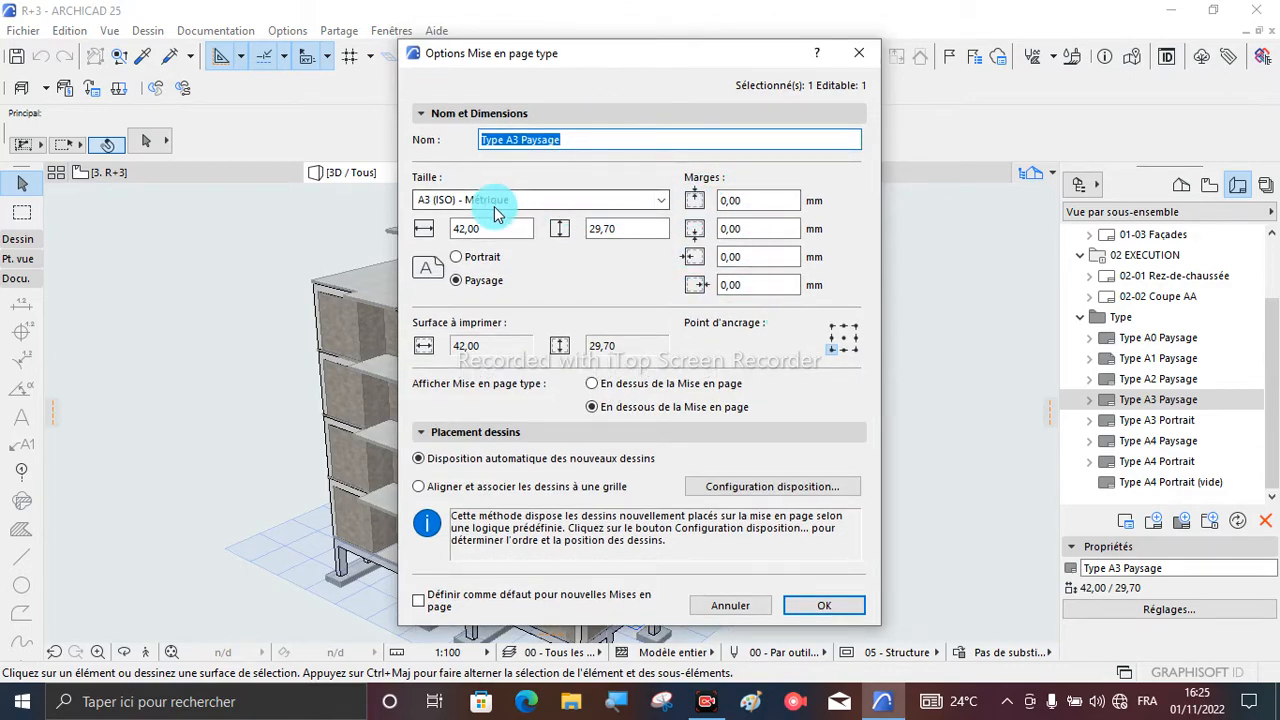
# - Set all four margins of the Type A3 Paysage master layout to 5 mm and accept the settings
pyautogui.click(740, 201)
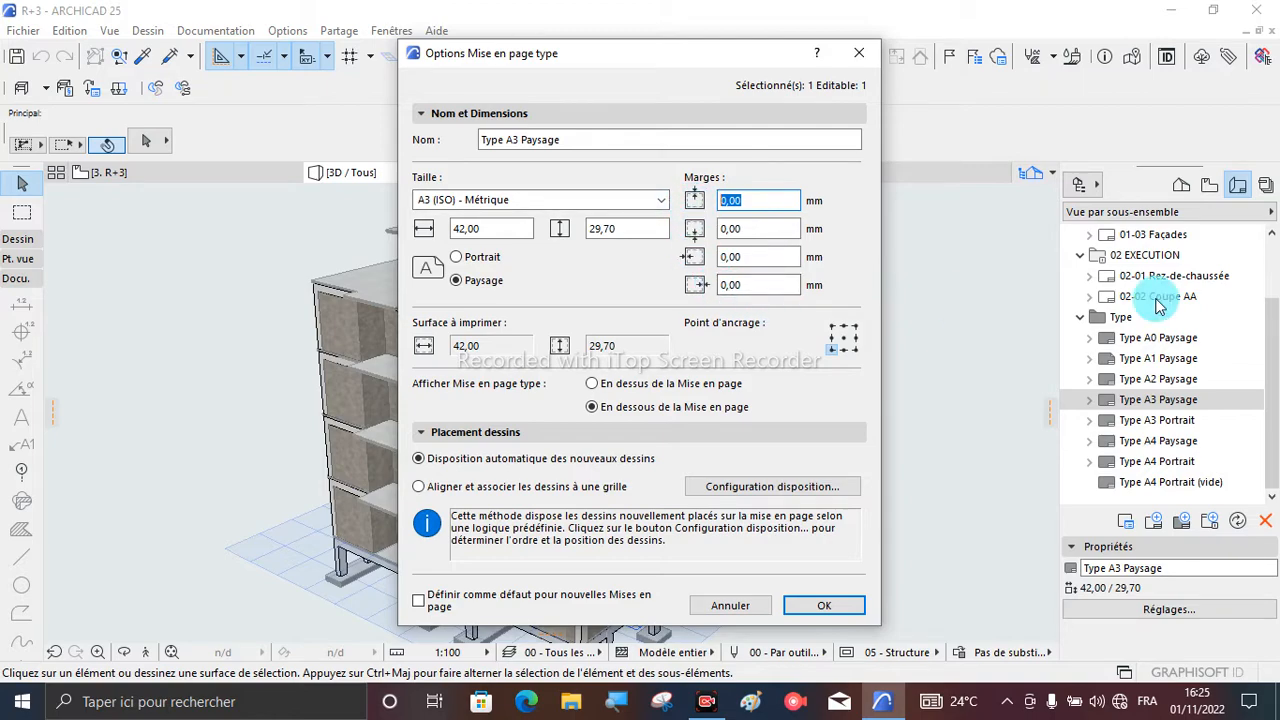
pyautogui.write('5')
pyautogui.press('Tab')
pyautogui.write('5')
pyautogui.press('Tab')
pyautogui.write('5')
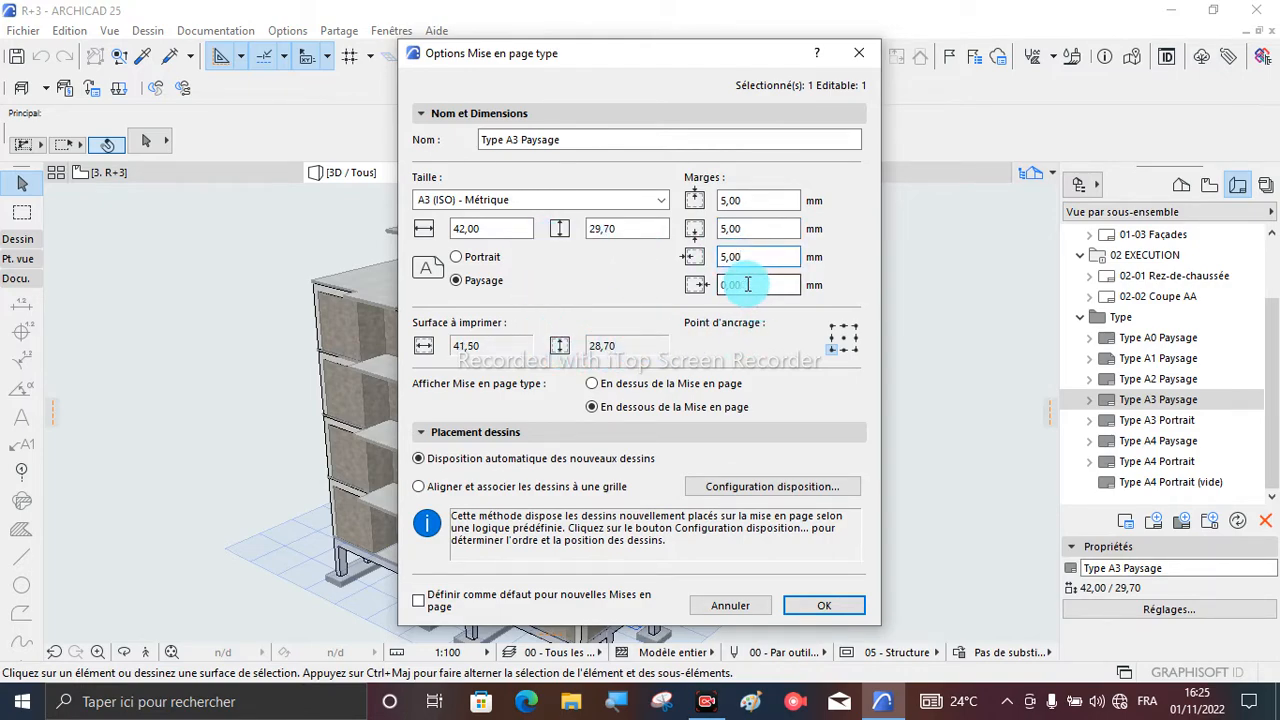
pyautogui.press('Tab')
pyautogui.write('5')
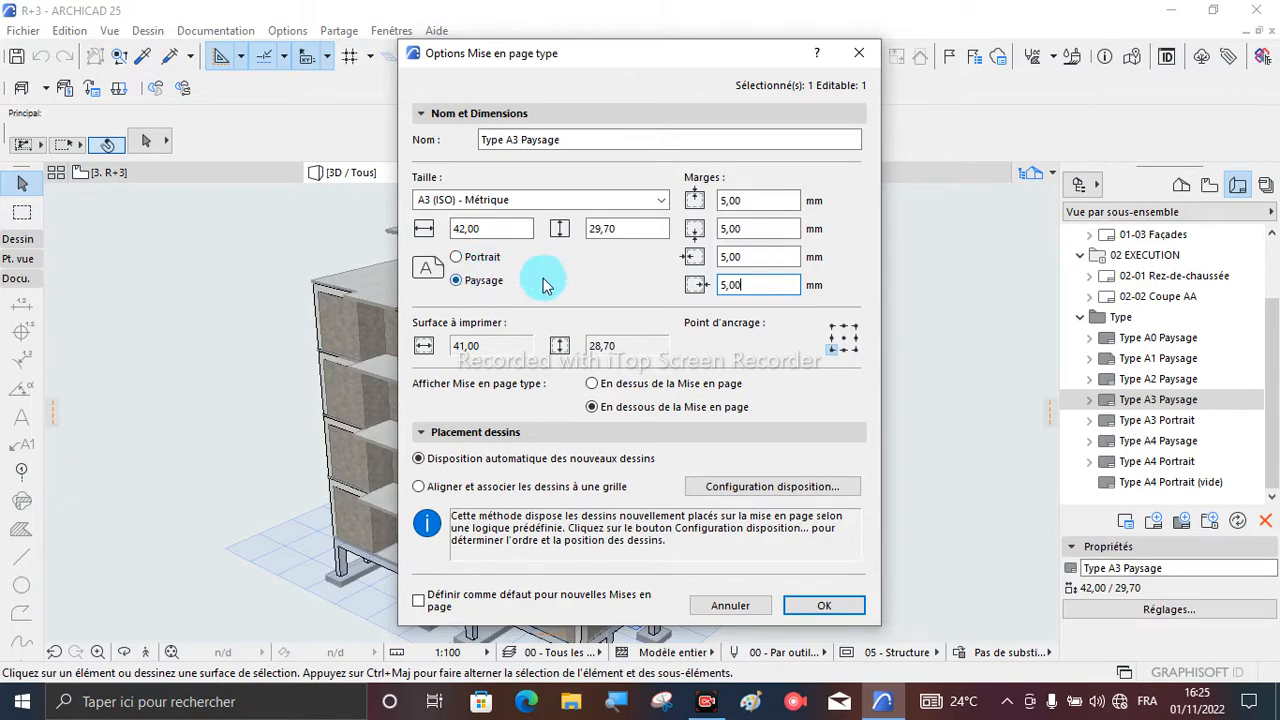
pyautogui.click(480, 226)
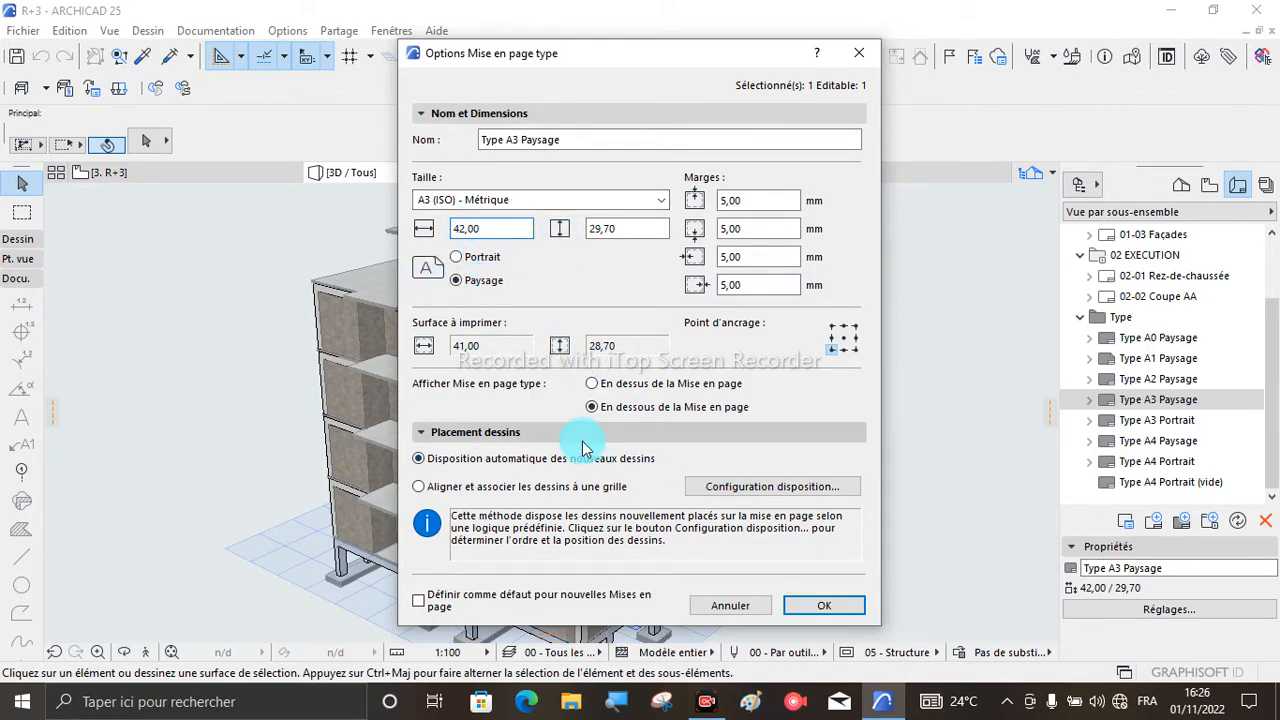
pyautogui.click(822, 606)
# - Expand the Type A3 Paysage master layout and open its Z-03 Cartouche 03 drawing on the sheet
pyautogui.click(1093, 404)
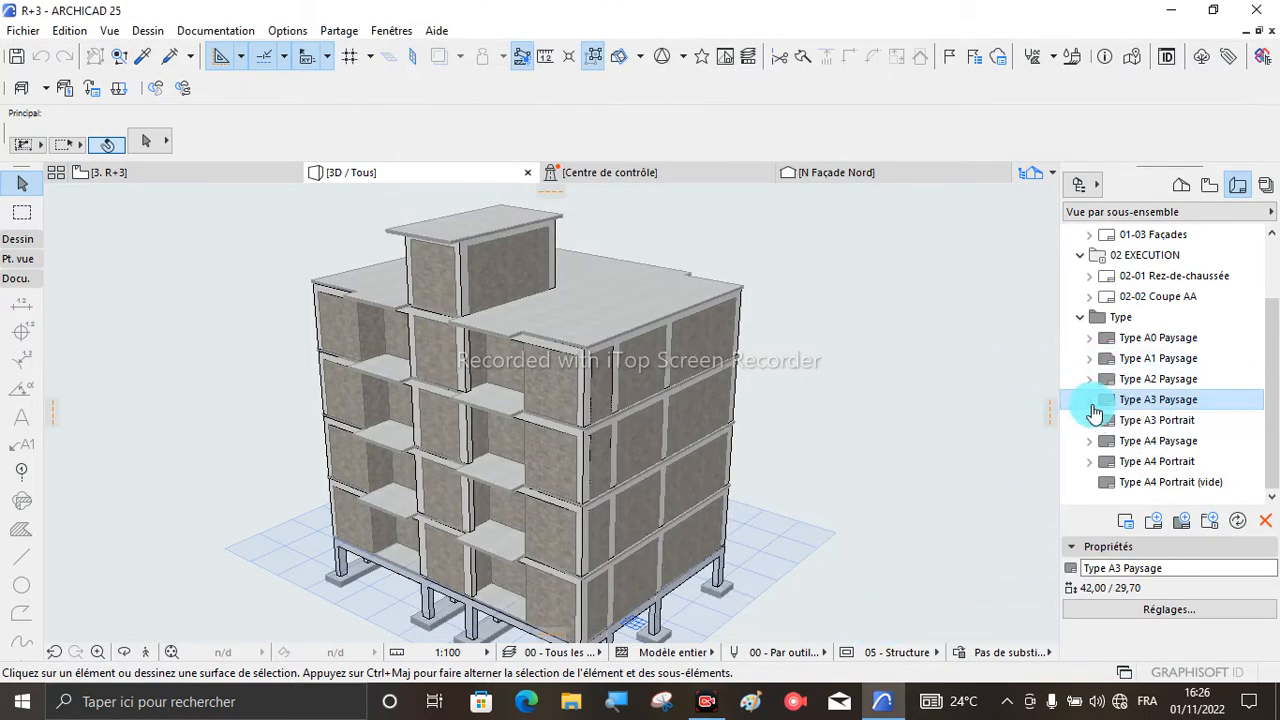
pyautogui.click(1090, 400)
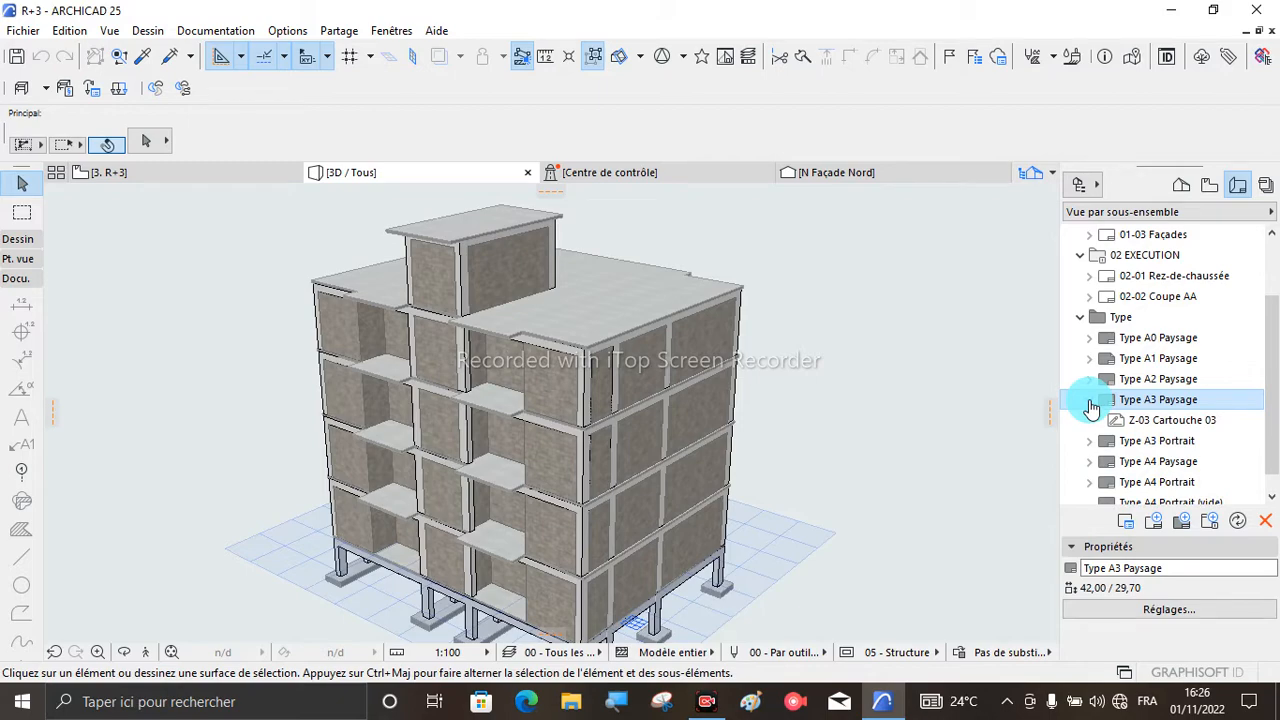
pyautogui.doubleClick(1152, 422)
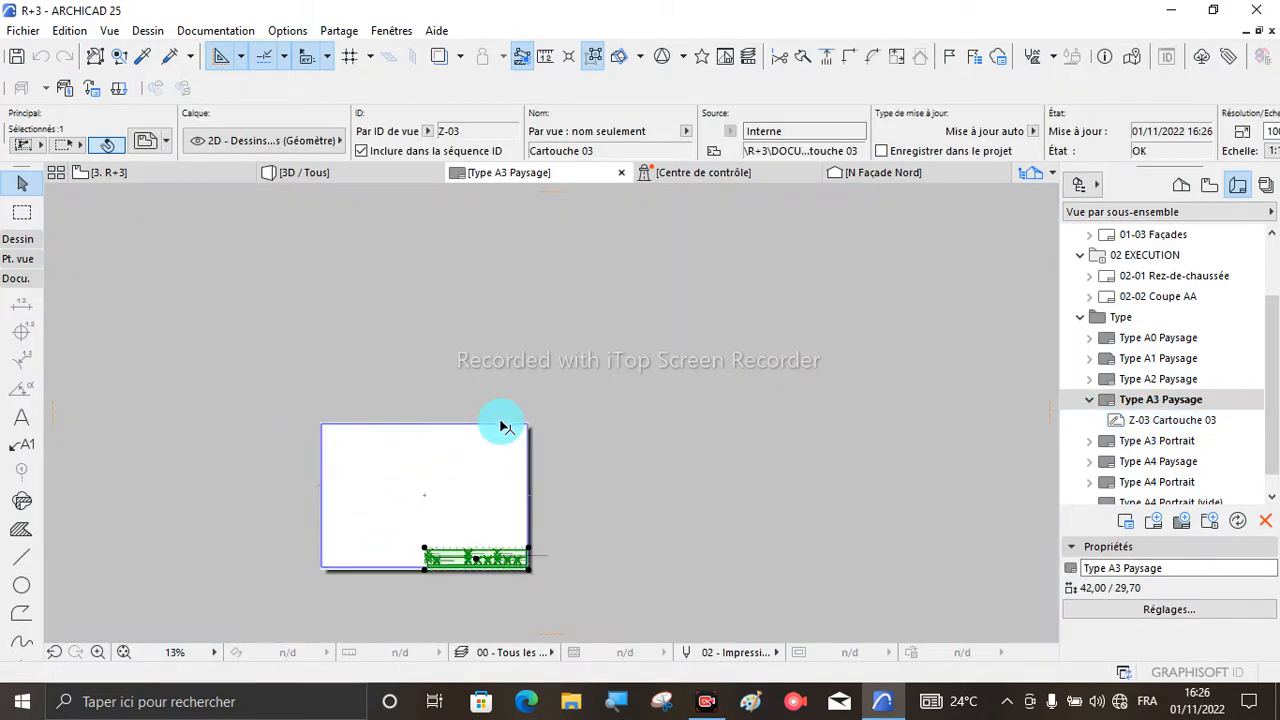
# - Examine the title block on the A3 sheet, including its project, client, contact and layout name fields
pyautogui.scroll(3, 460, 550)
pyautogui.scroll(-2, 500, 532)
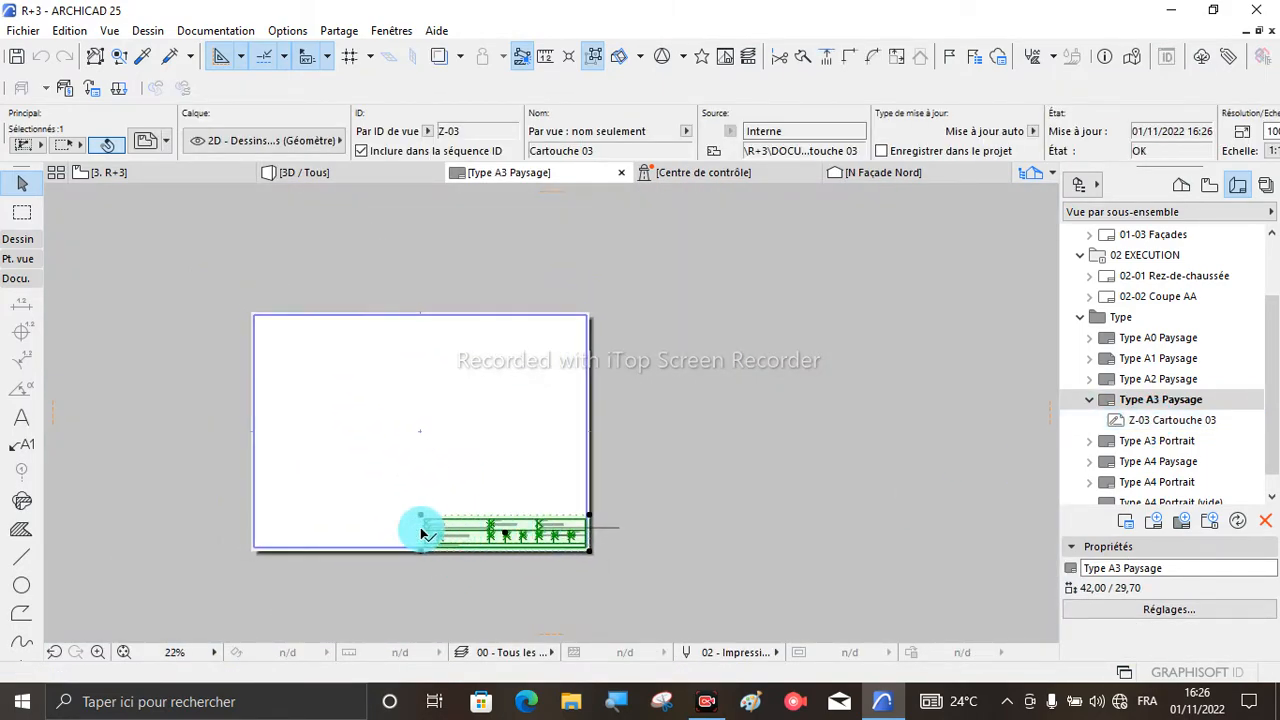
pyautogui.scroll(3, 346, 531)
pyautogui.scroll(-2, 374, 540)
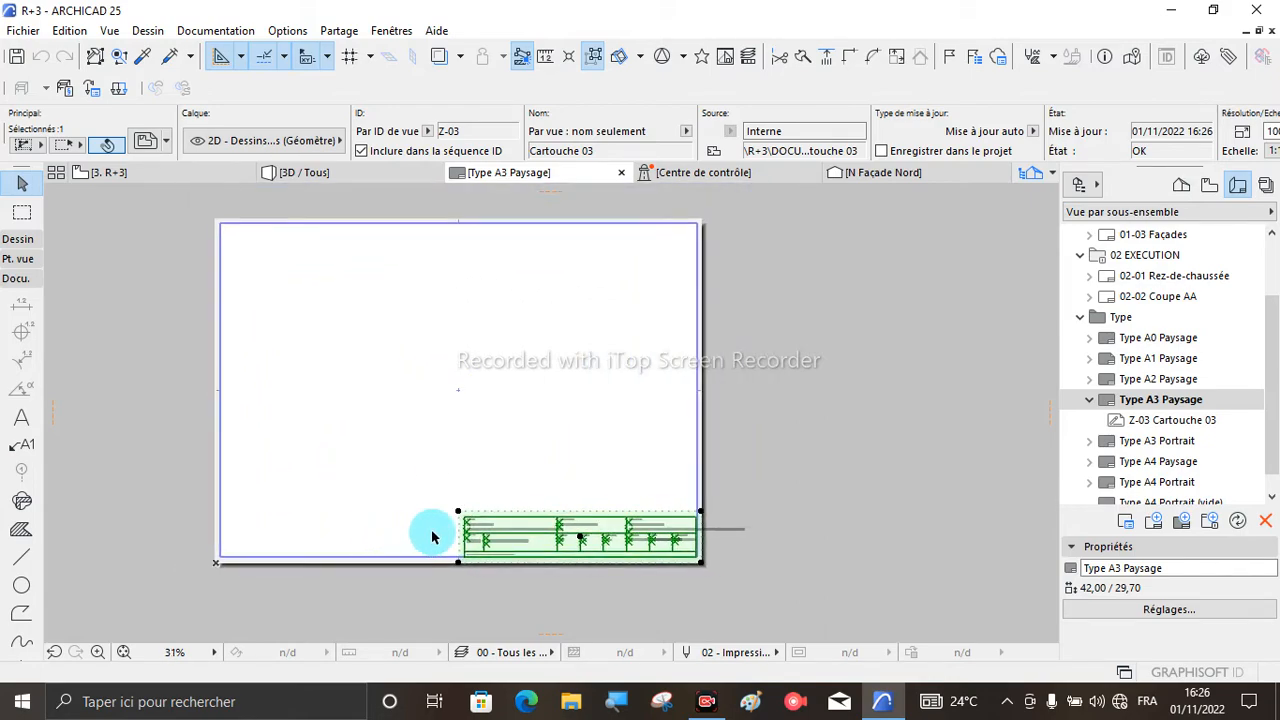
pyautogui.scroll(3, 517, 474)
pyautogui.scroll(-2, 526, 476)
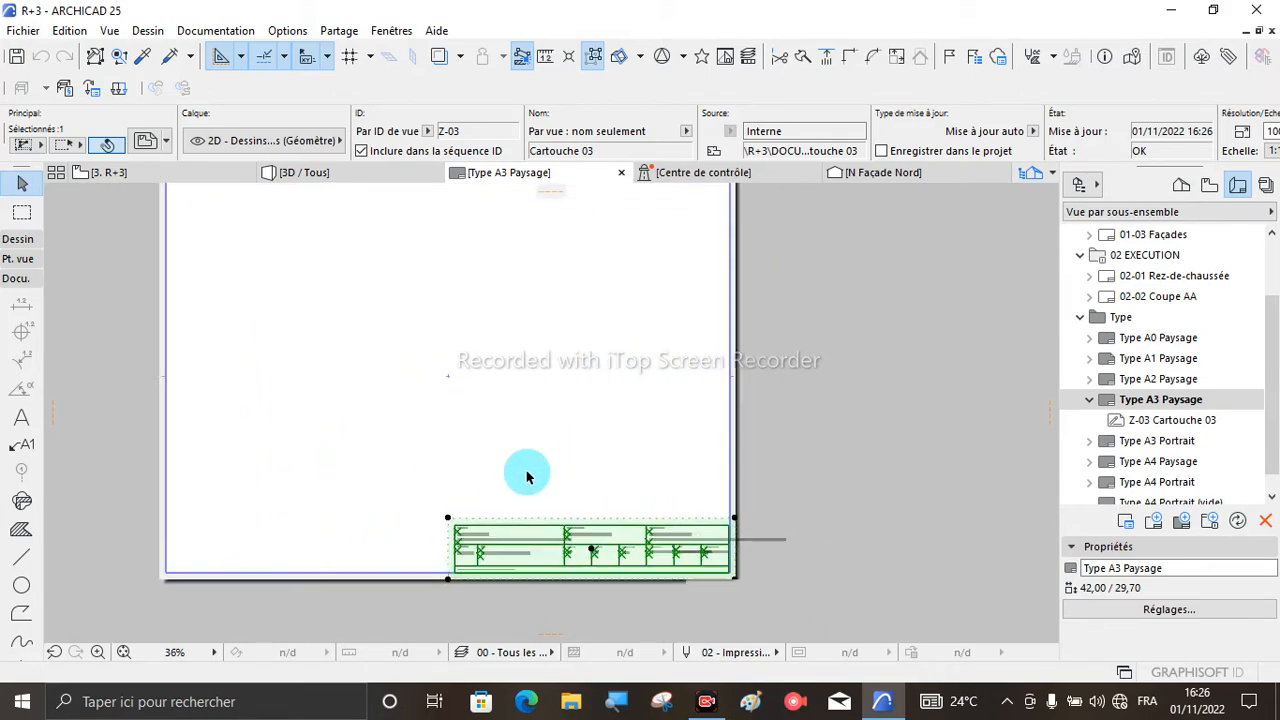
pyautogui.scroll(-1, 527, 477)
pyautogui.scroll(3, 505, 525)
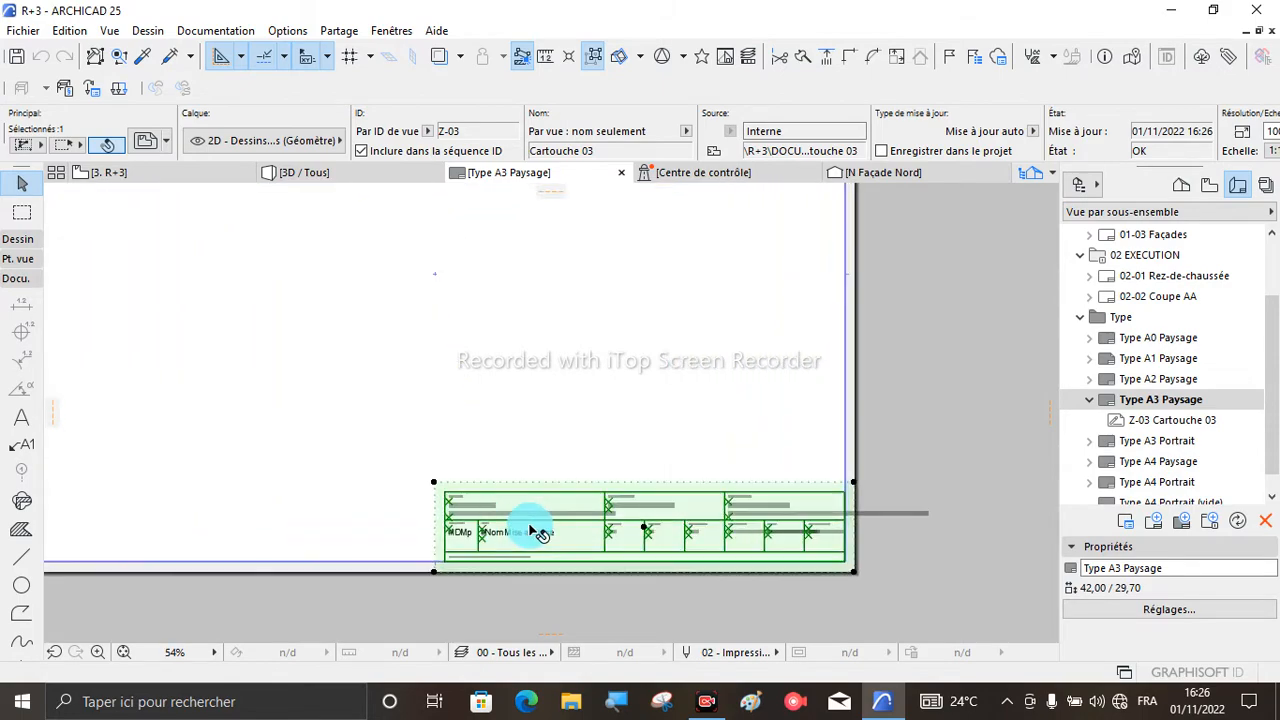
pyautogui.click(583, 426)
pyautogui.scroll(4, 586, 534)
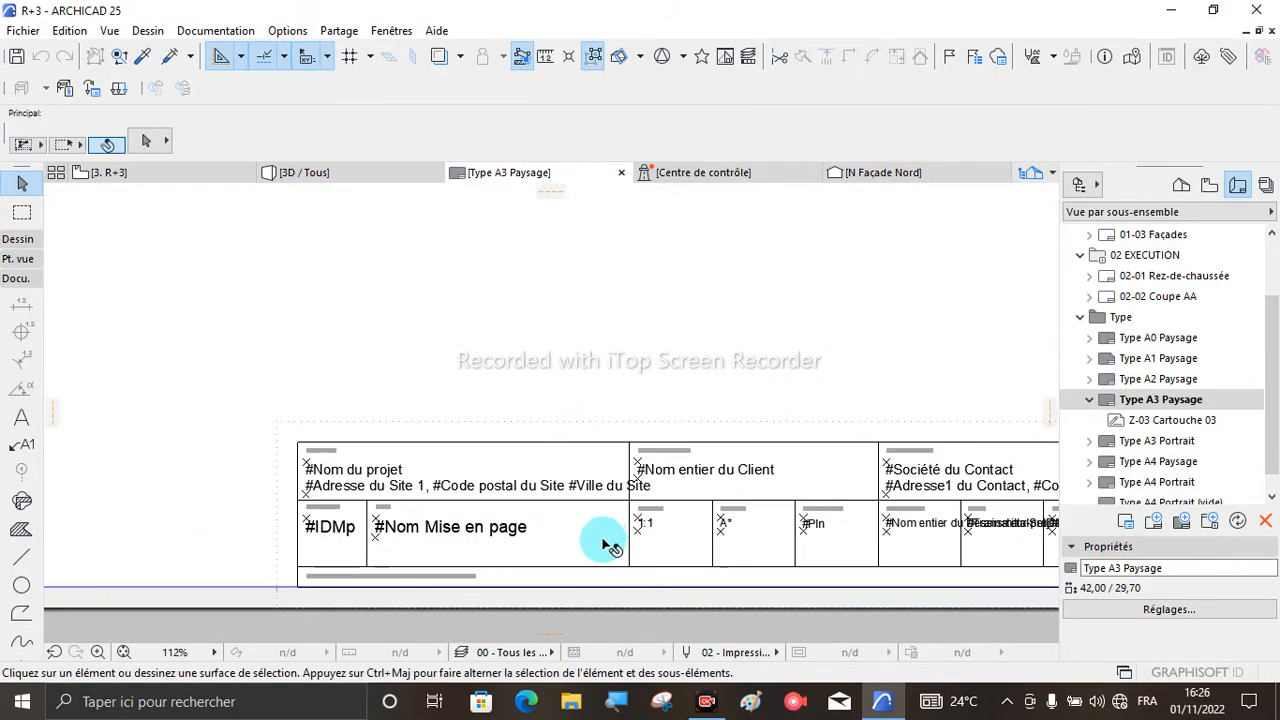
pyautogui.scroll(-3, 560, 522)
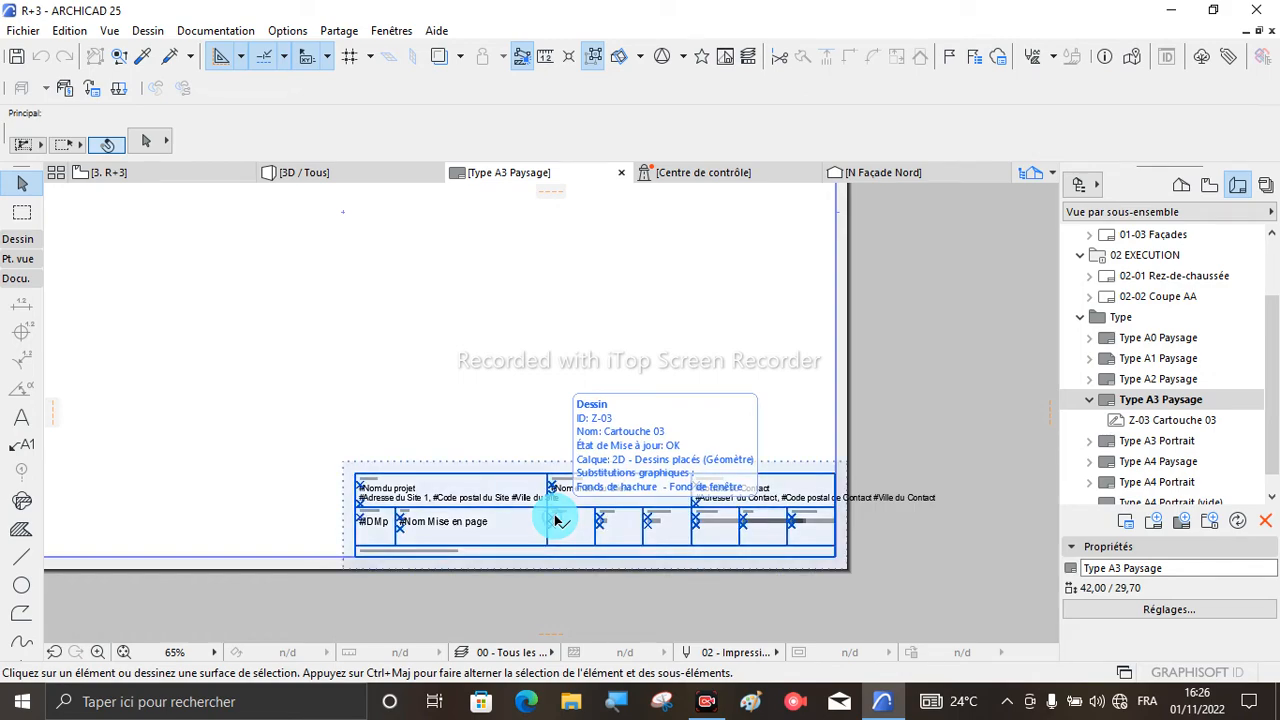
# - Delete the Cartouche 03 title block from the Type A3 Paysage master layout
pyautogui.click(608, 492)
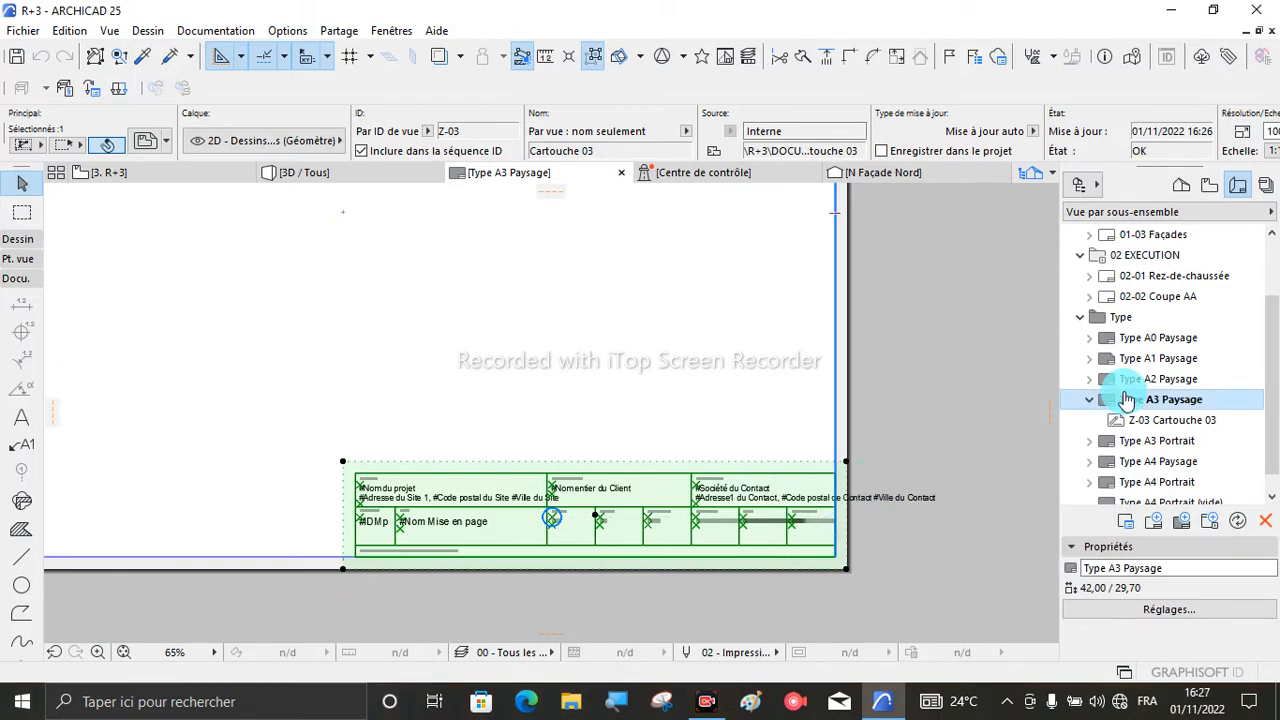
pyautogui.scroll(-2, 641, 470)
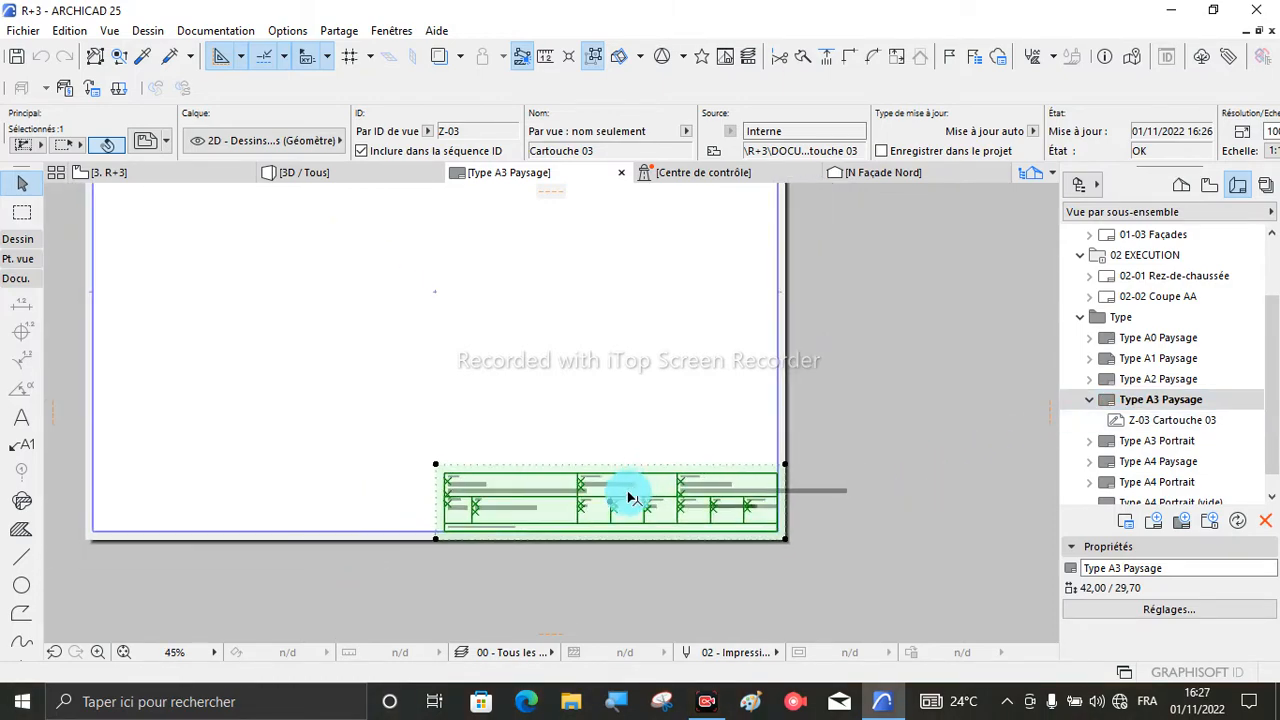
pyautogui.press('Delete')
pyautogui.scroll(-3, 673, 503)
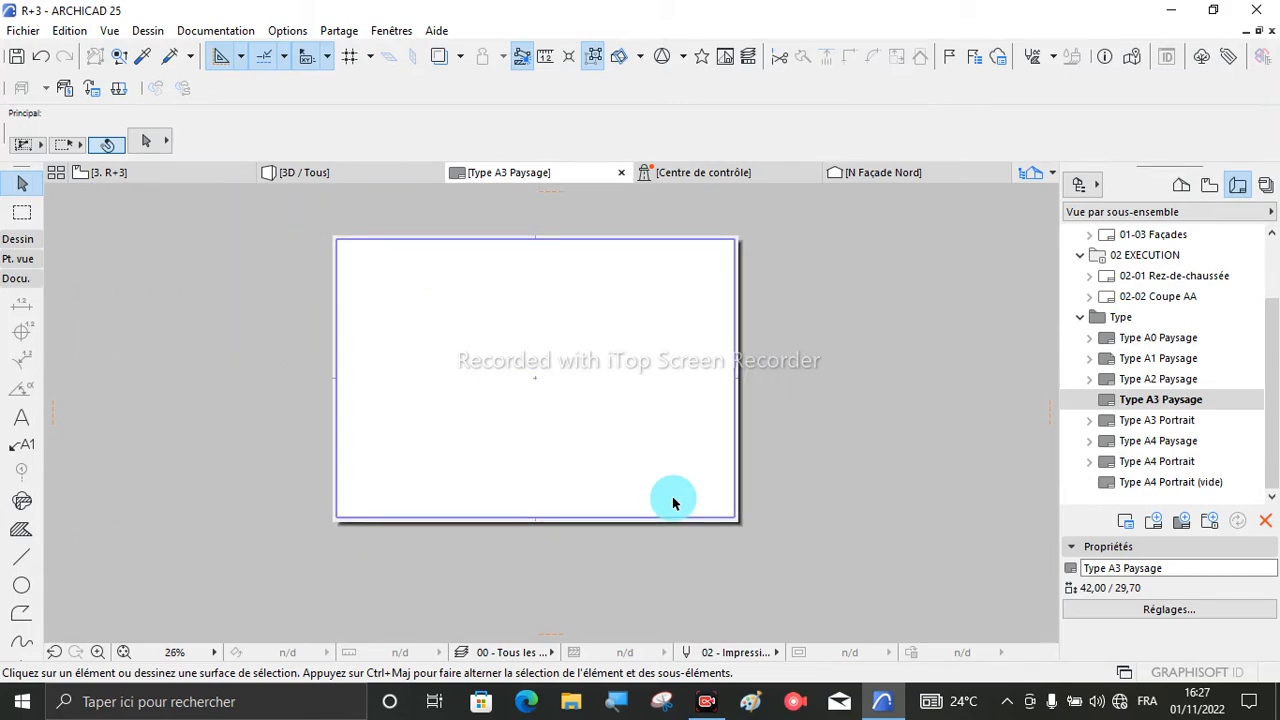
# - Activate the Line tool with rectangular geometry and set its pen to 47
pyautogui.scroll(6, 340, 235)
pyautogui.scroll(2, 352, 302)
pyautogui.scroll(-2, 332, 313)
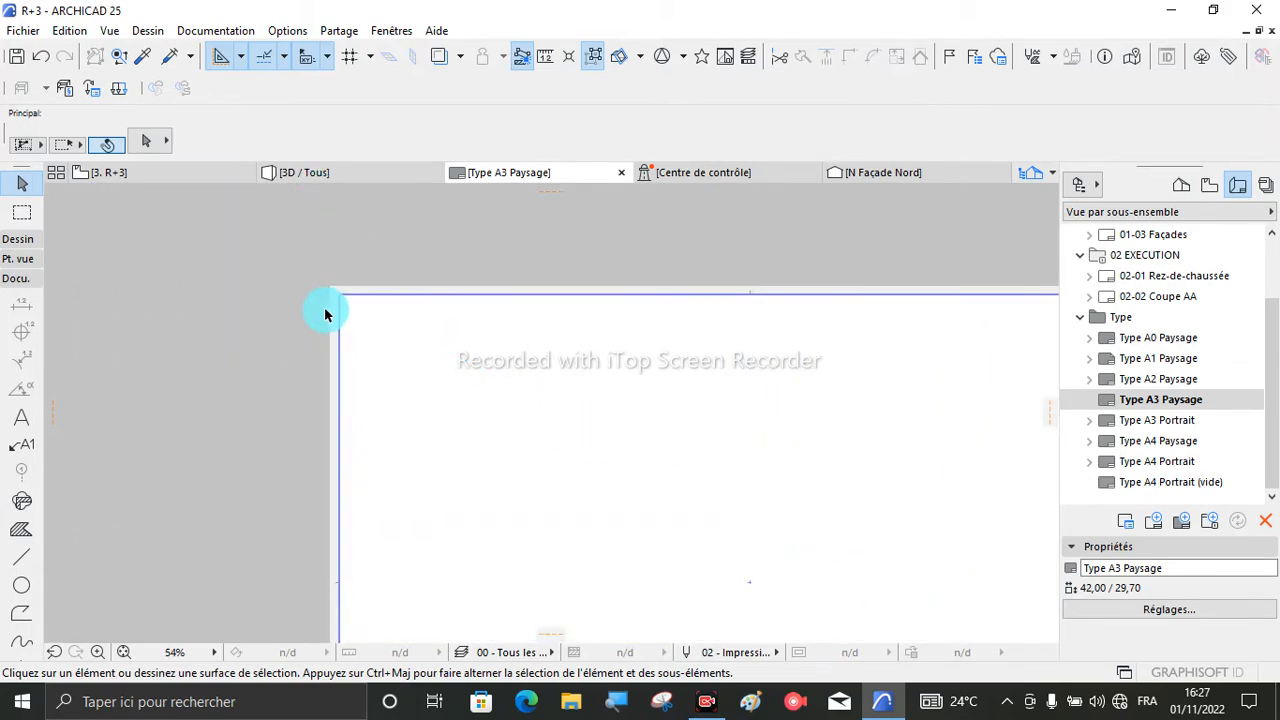
pyautogui.scroll(-4, 329, 314)
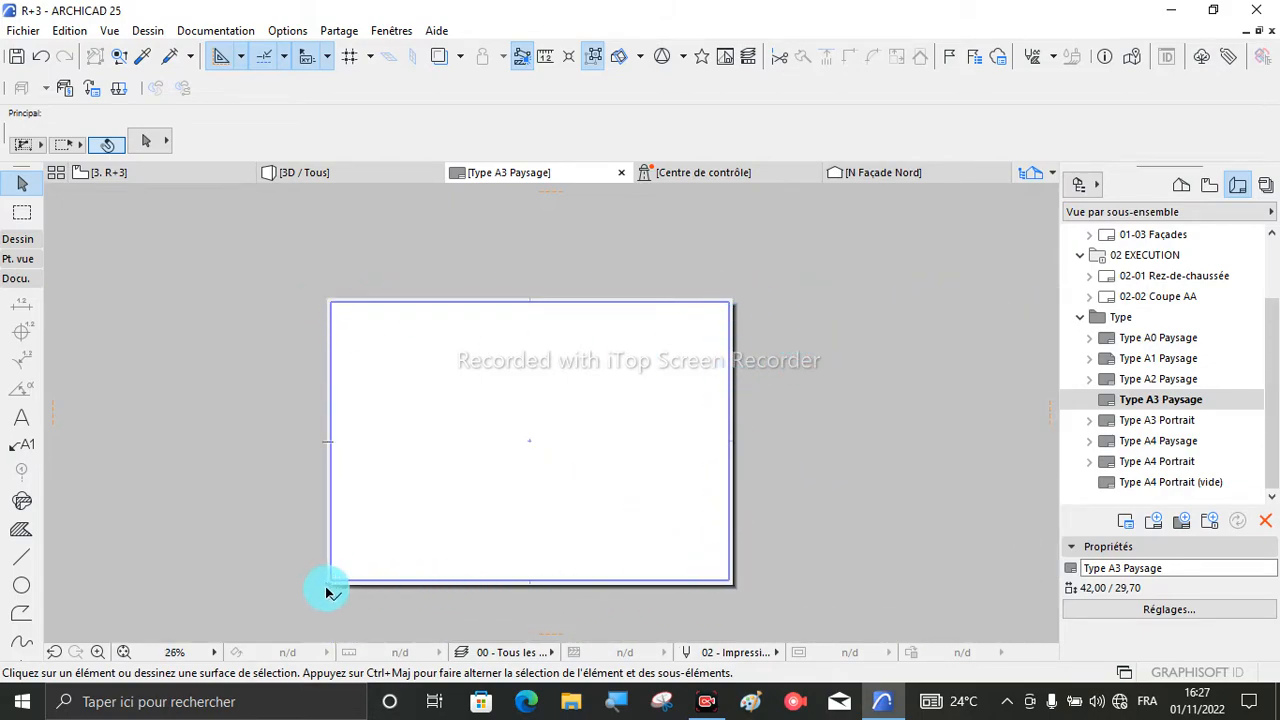
pyautogui.click(22, 560)
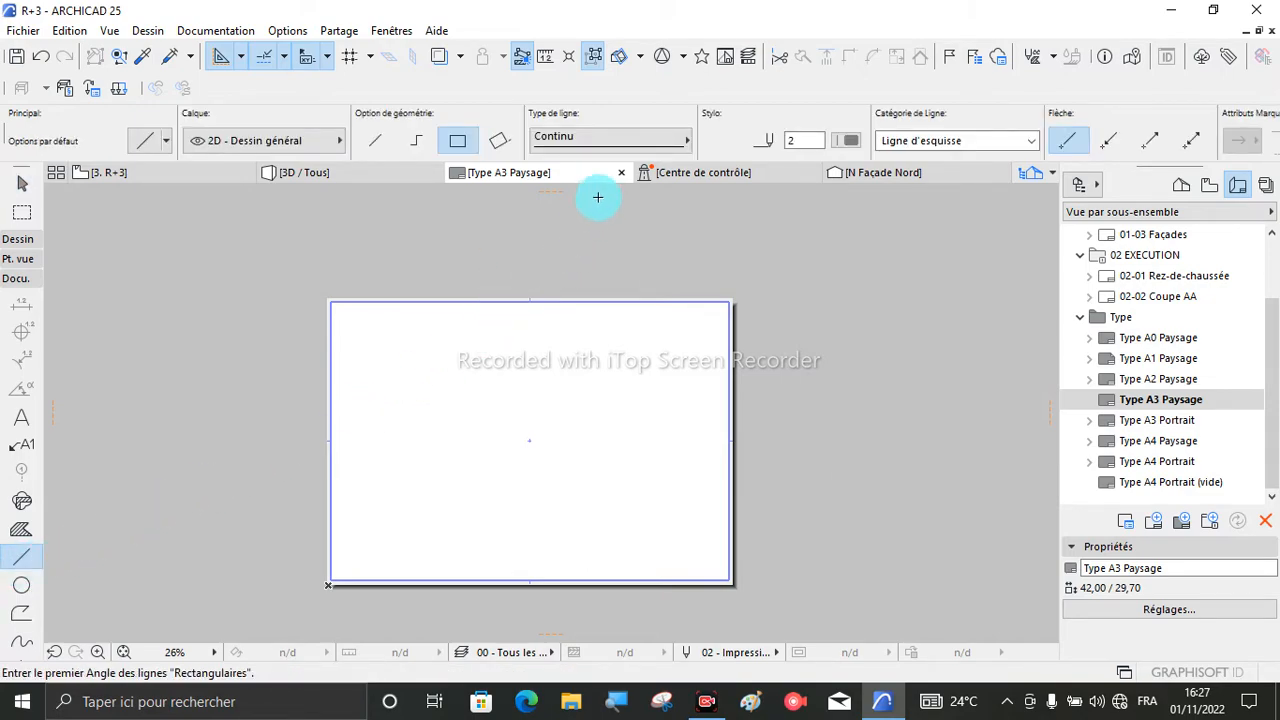
pyautogui.click(676, 140)
pyautogui.click(676, 140)
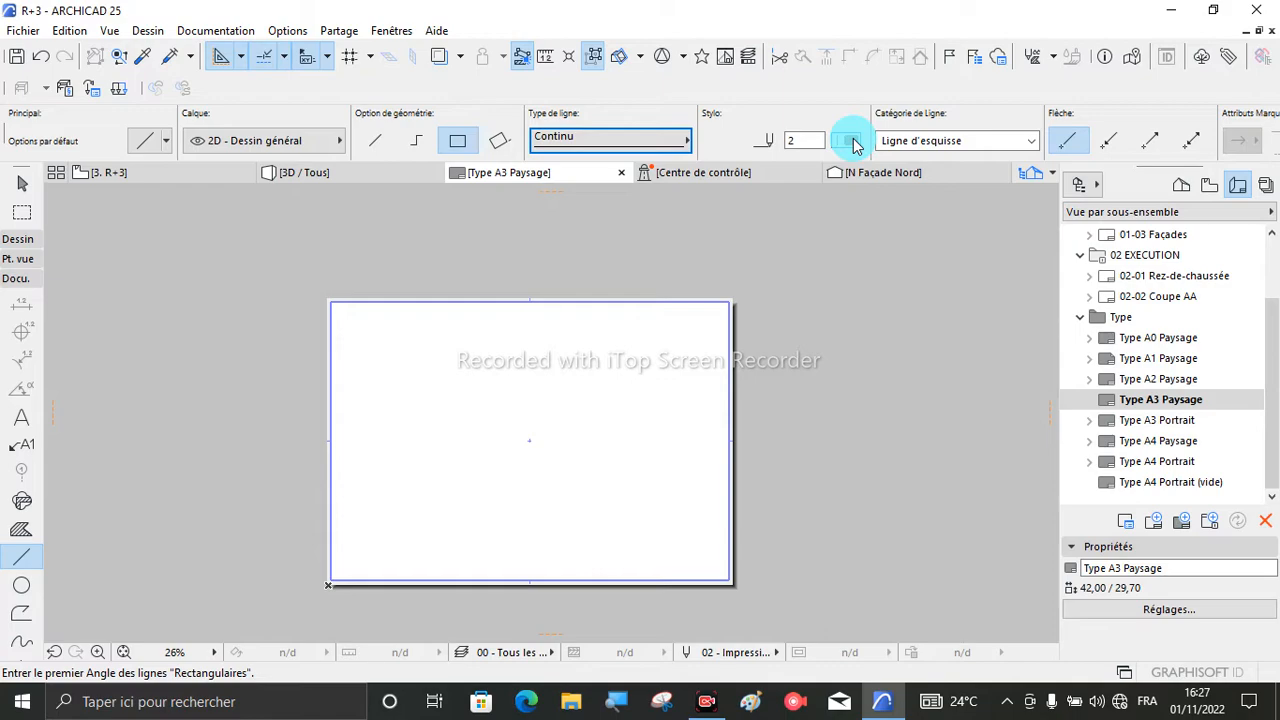
pyautogui.click(849, 141)
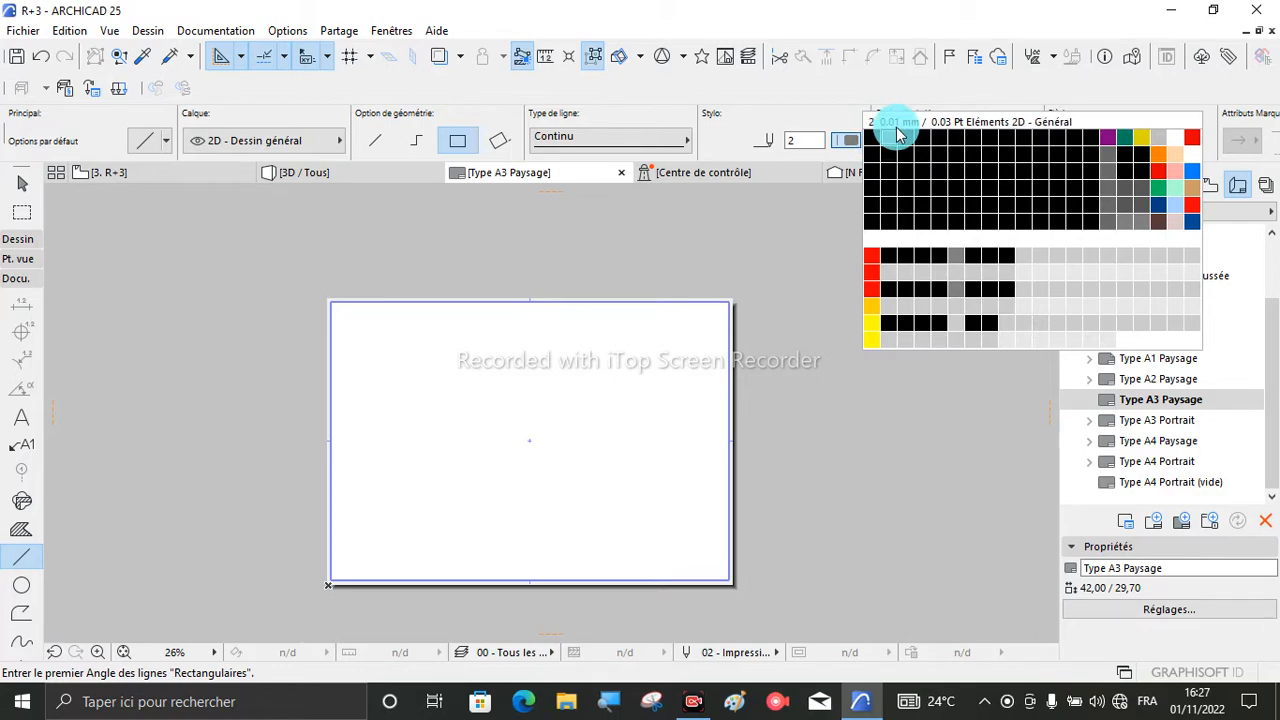
pyautogui.click(970, 176)
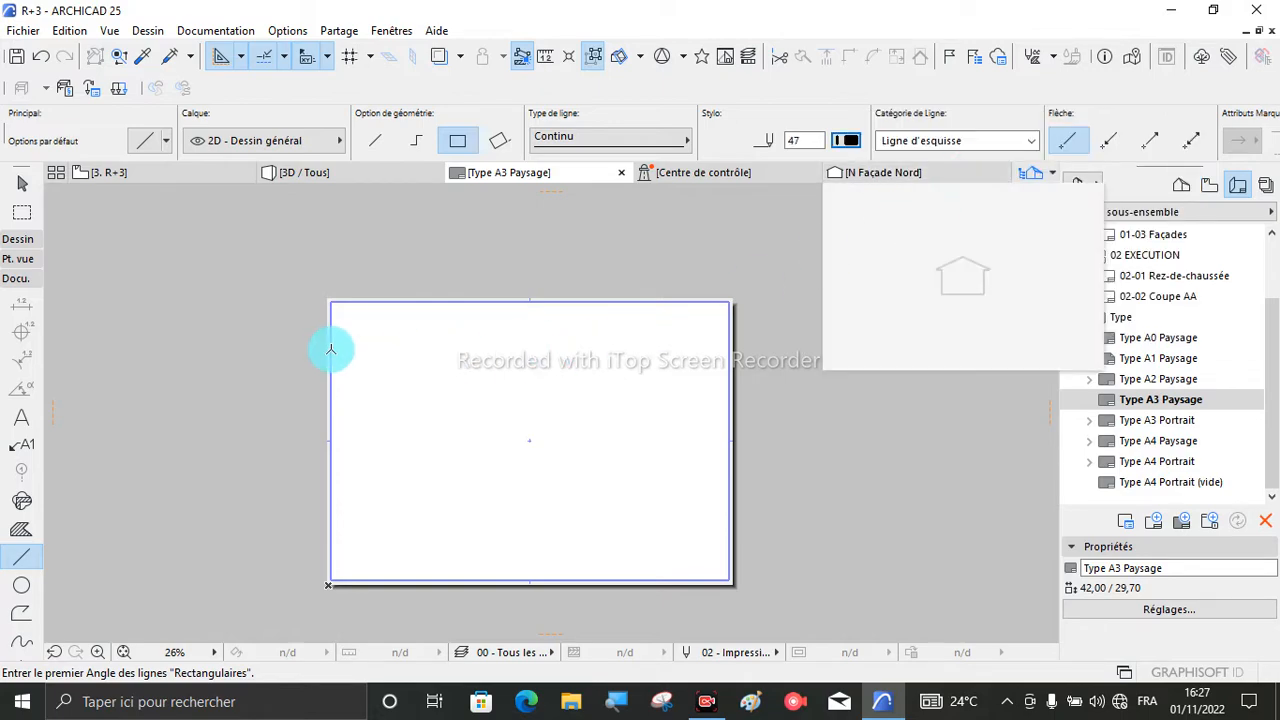
# - Place a horizontal guide line on the A3 sheet's top edge and a vertical one on its left edge
pyautogui.scroll(1, 333, 314)
pyautogui.scroll(3, 333, 314)
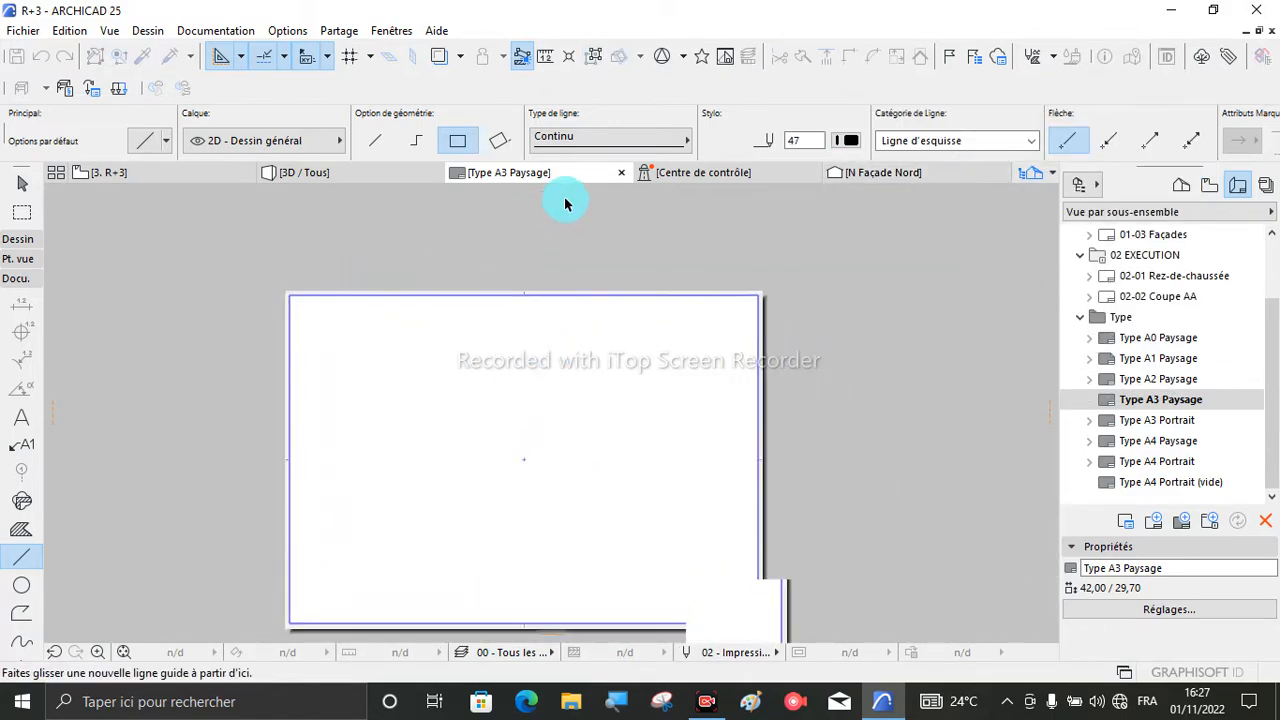
pyautogui.scroll(2, 565, 201)
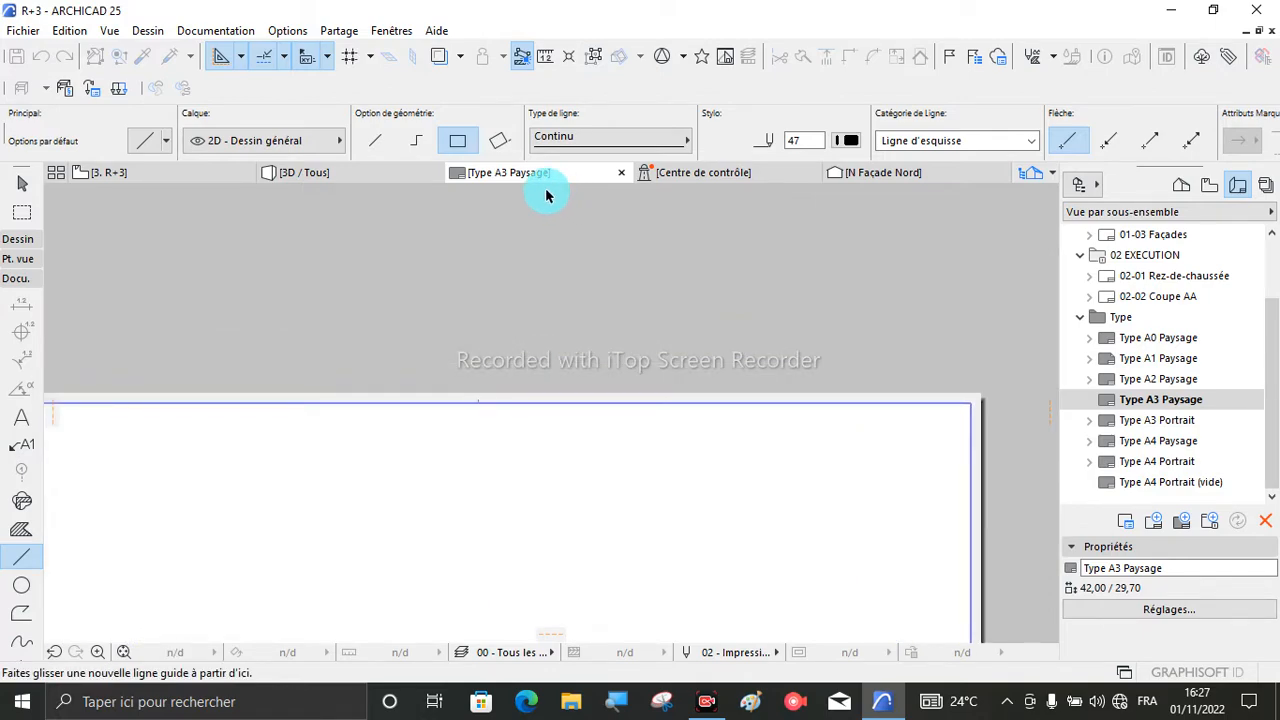
pyautogui.moveTo(547, 195); pyautogui.dragTo(558, 397)
pyautogui.scroll(-2, 695, 305)
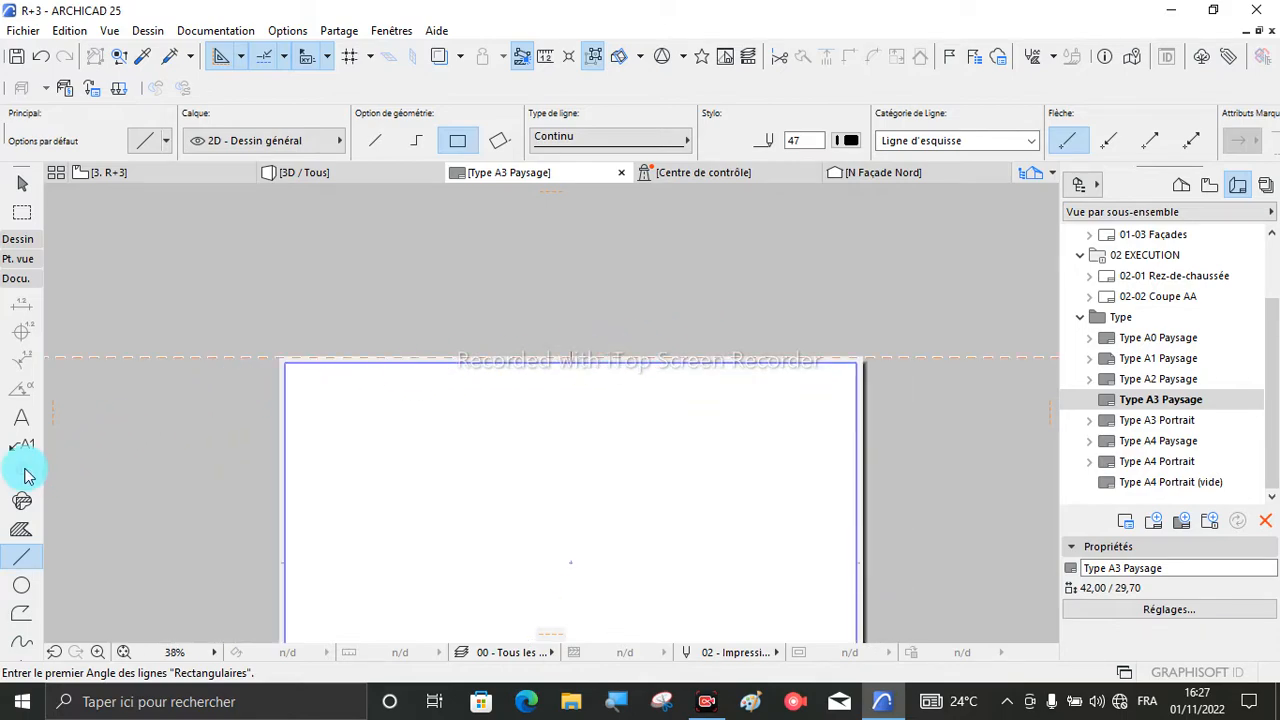
pyautogui.moveTo(47, 414); pyautogui.dragTo(279, 488)
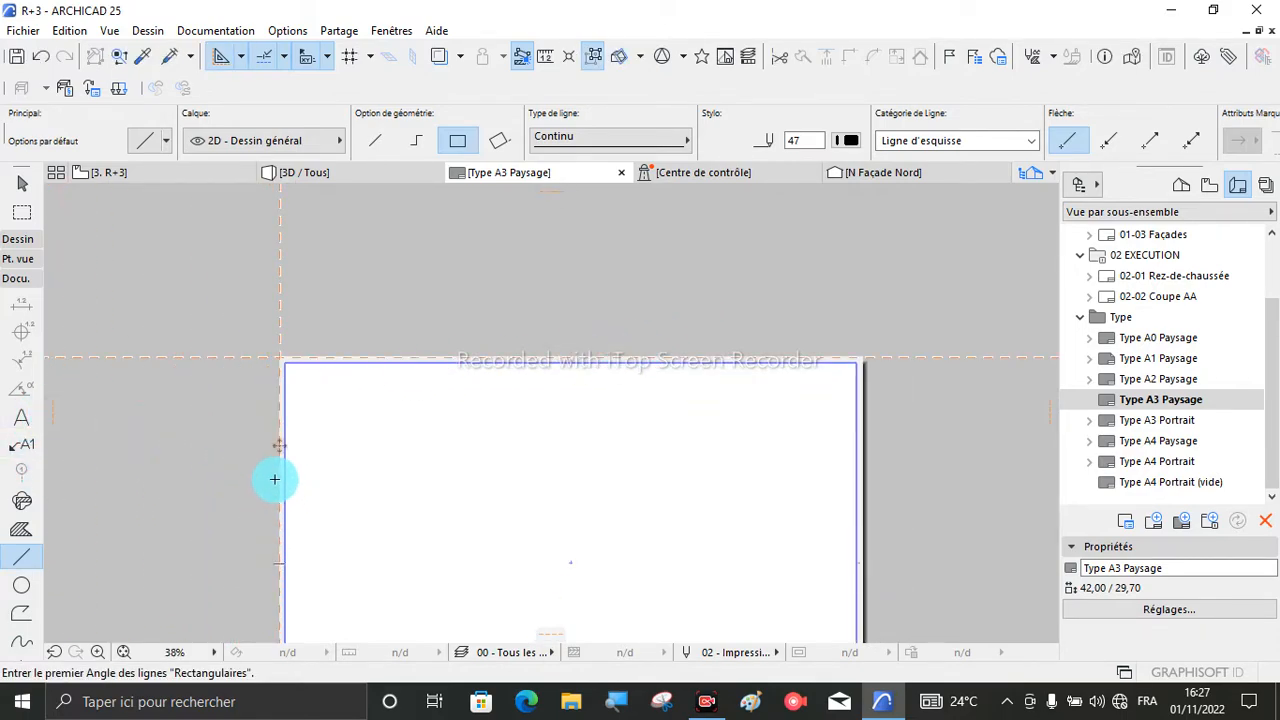
# - Place a vertical guide line along the right edge of the A3 sheet
pyautogui.scroll(3, 286, 374)
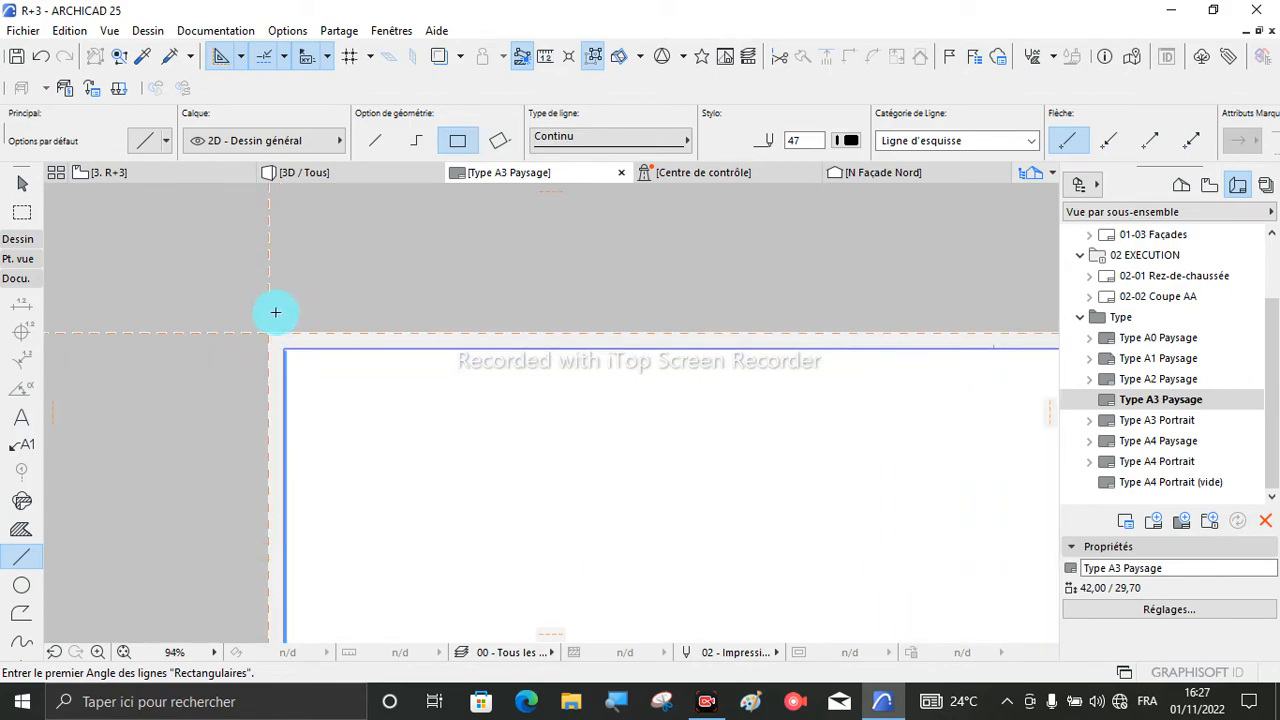
pyautogui.scroll(-3, 250, 311)
pyautogui.scroll(-3, 334, 358)
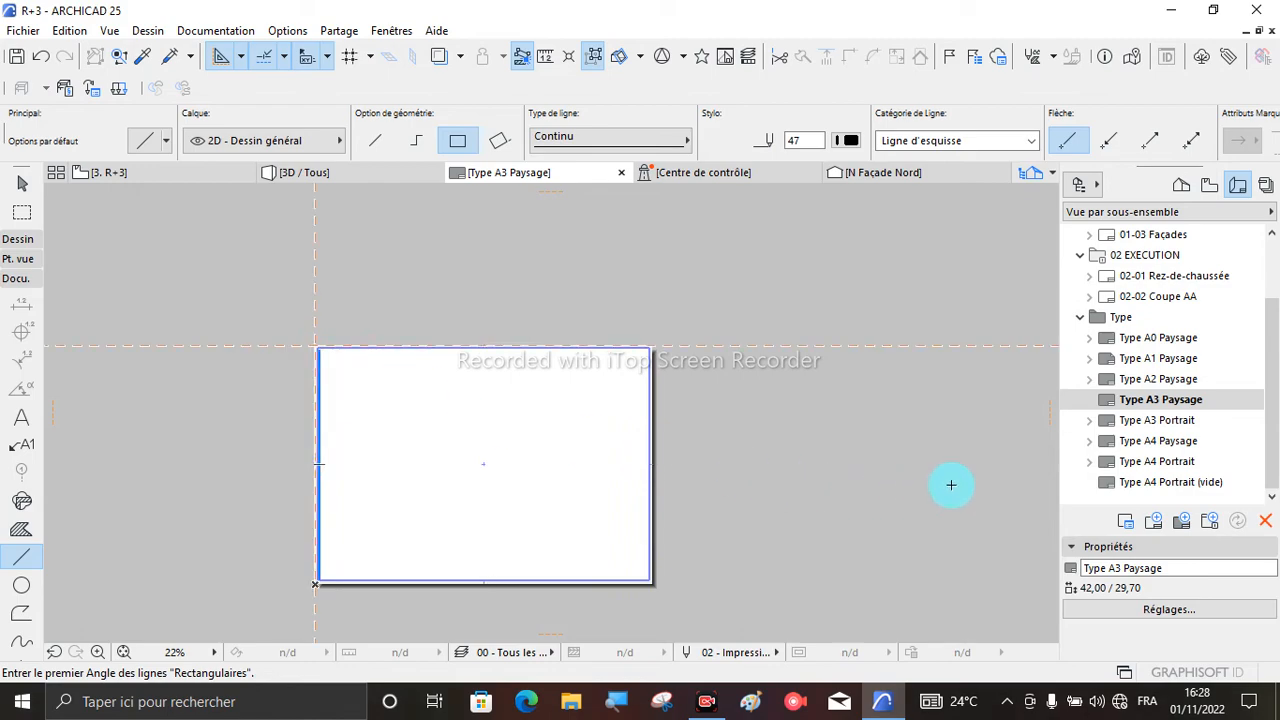
pyautogui.scroll(2, 591, 402)
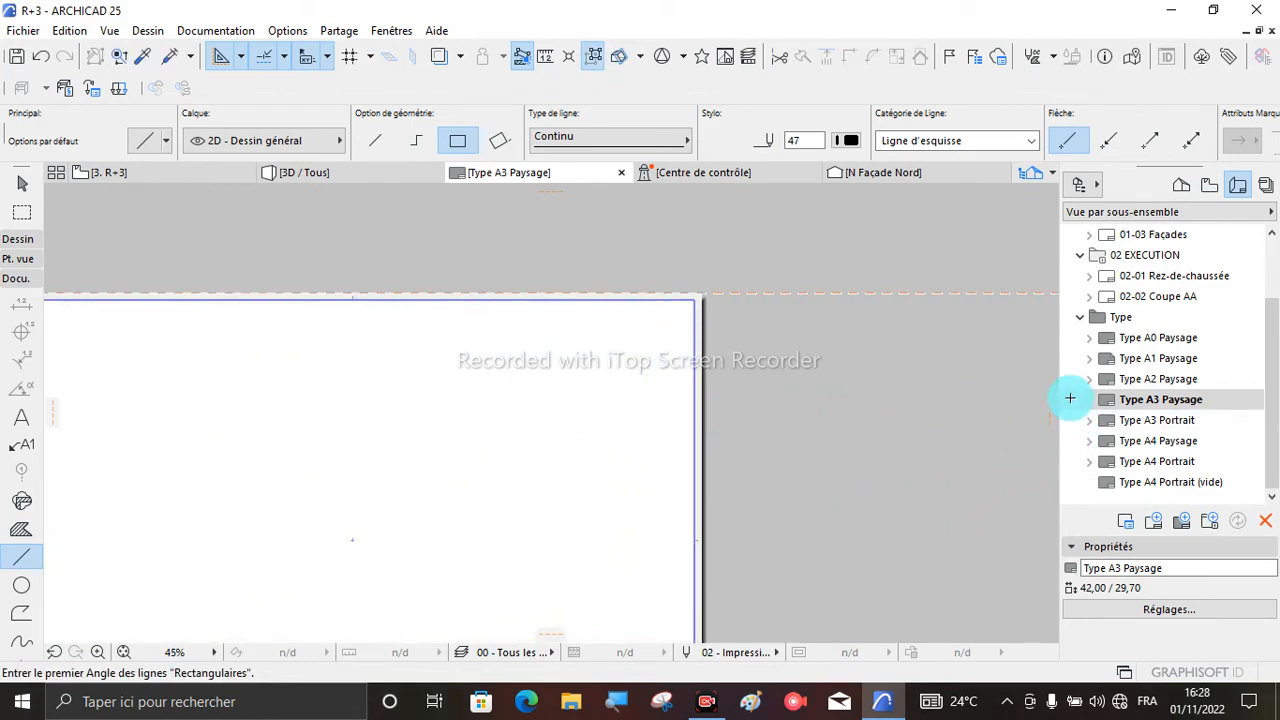
pyautogui.moveTo(1052, 421); pyautogui.dragTo(698, 478)
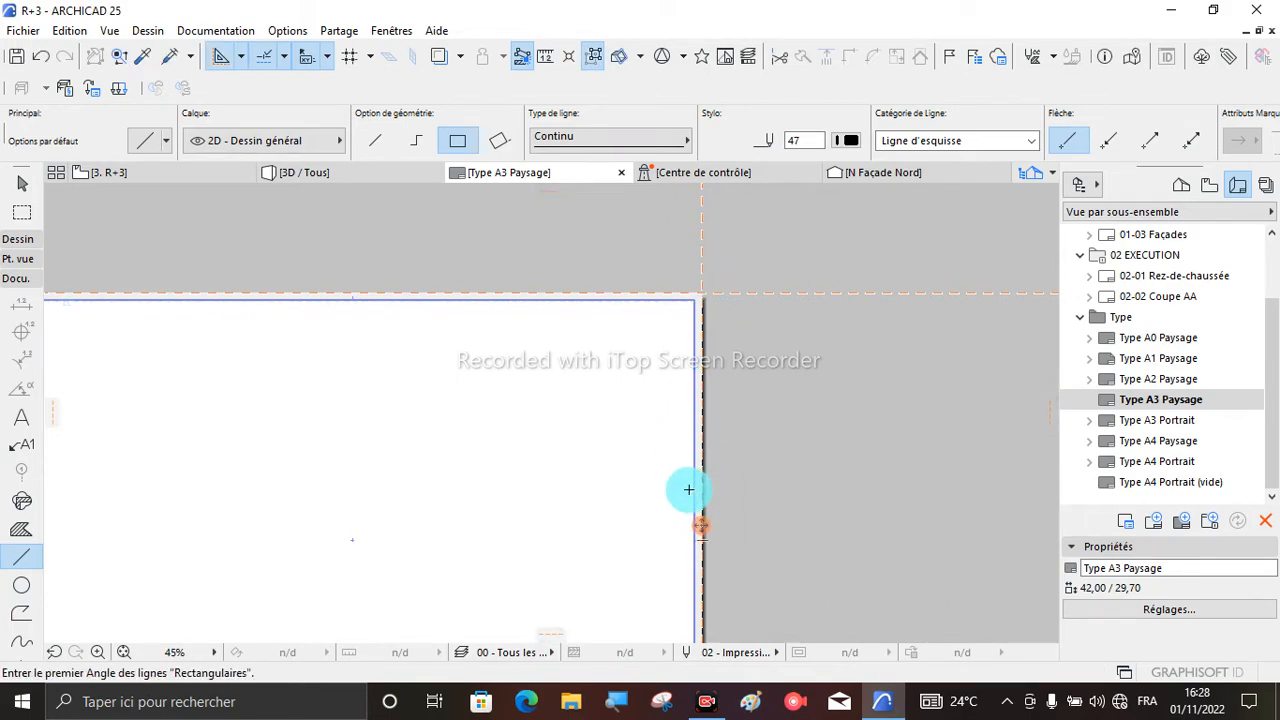
# - Move the vertical guide line from the sheet's right edge inward onto the right margin line using an exact distance
pyautogui.scroll(2, 712, 277)
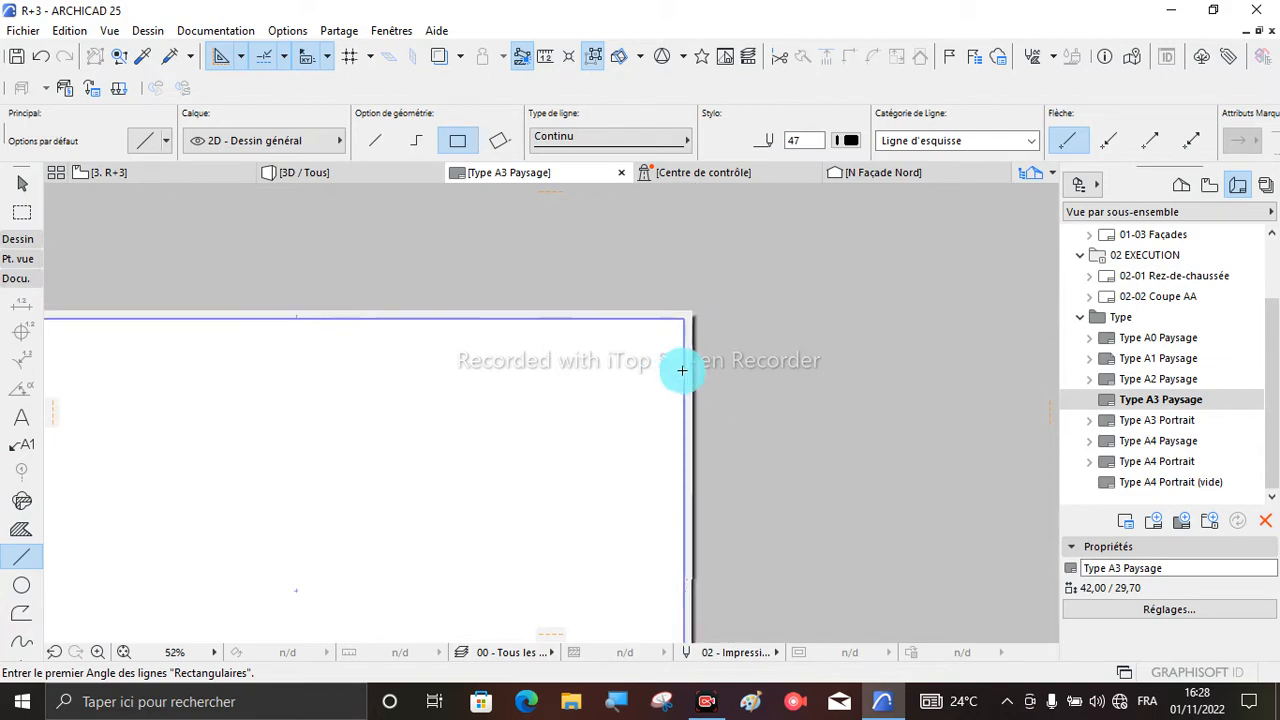
pyautogui.scroll(2, 681, 555)
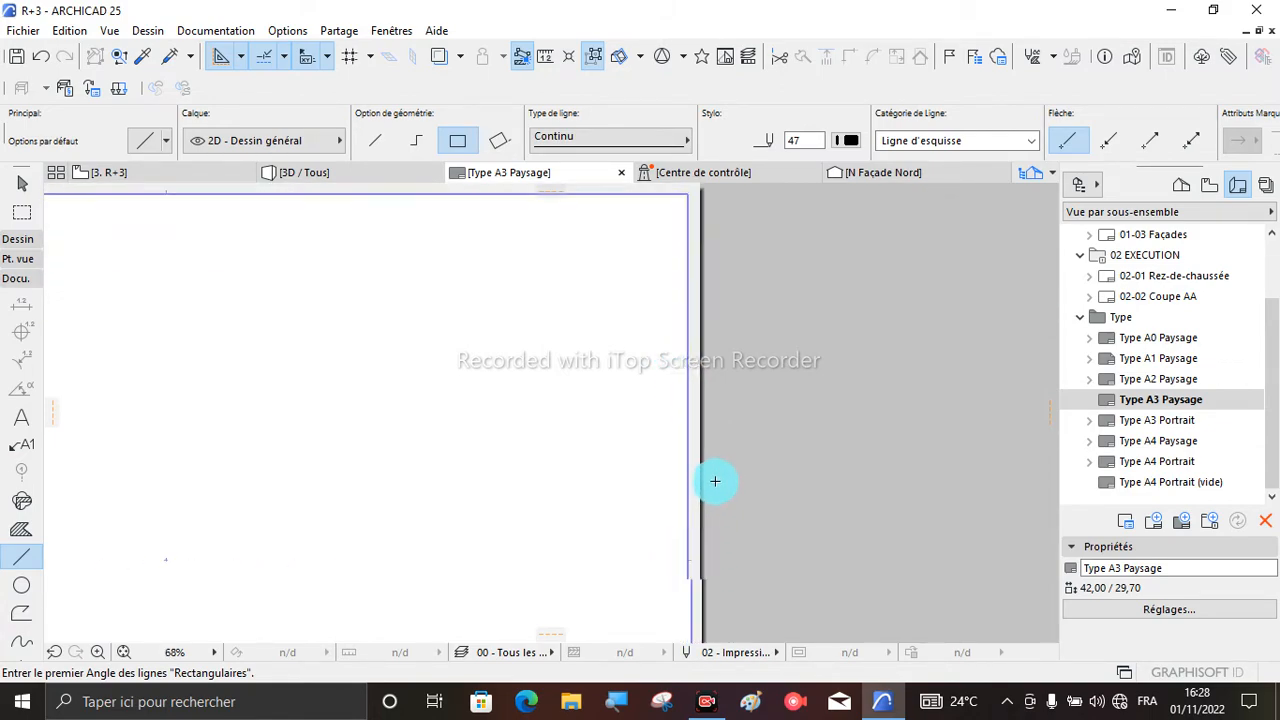
pyautogui.scroll(-10, 714, 491)
pyautogui.scroll(5, 704, 508)
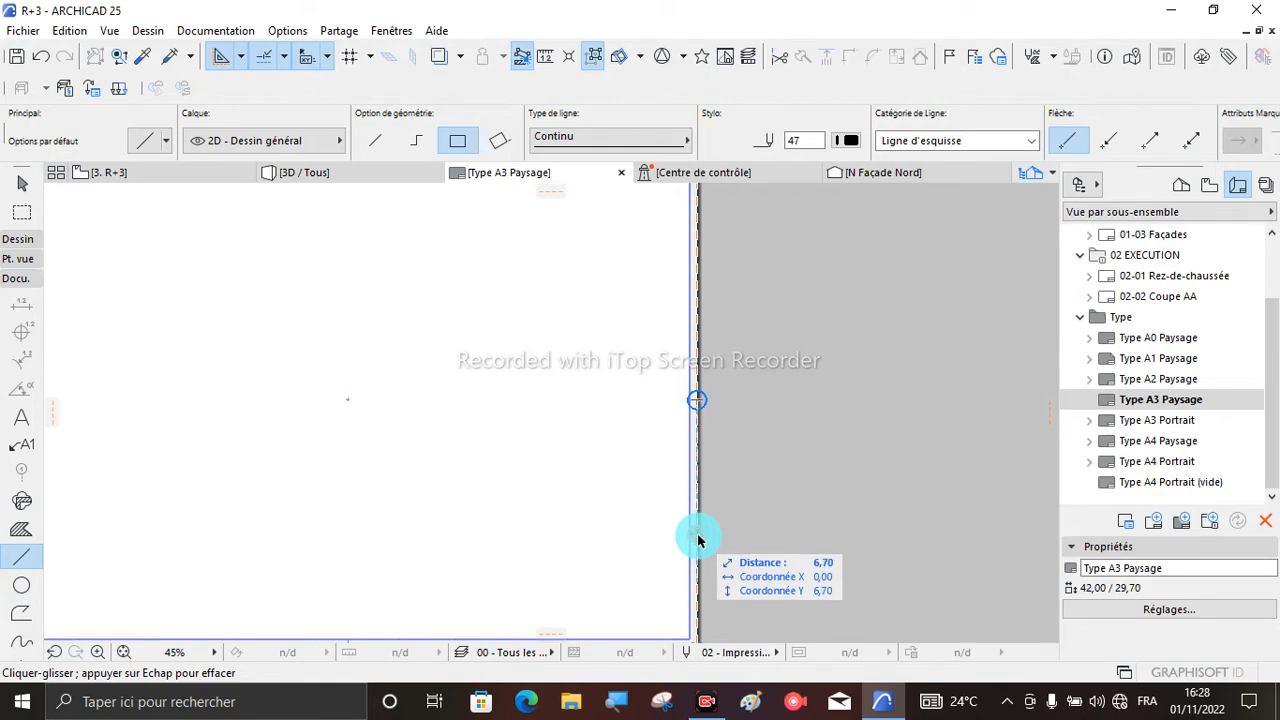
pyautogui.moveTo(698, 540); pyautogui.dragTo(643, 540)
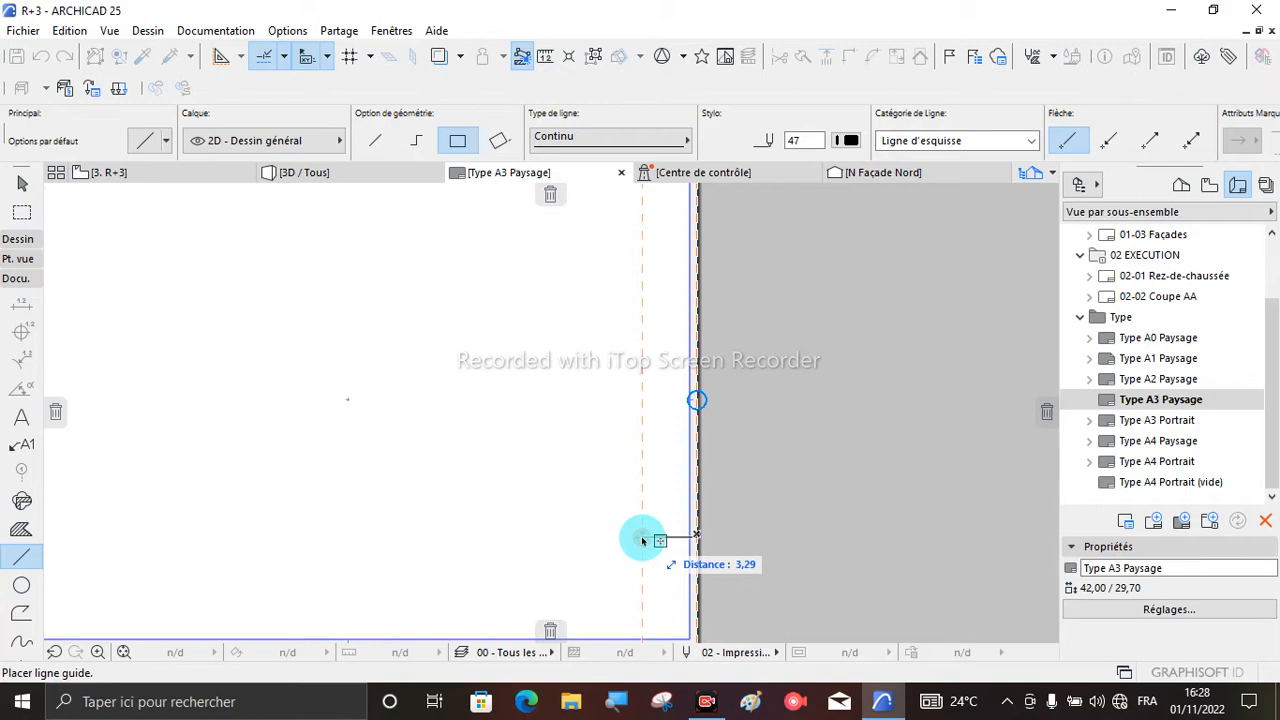
pyautogui.press('Tab')
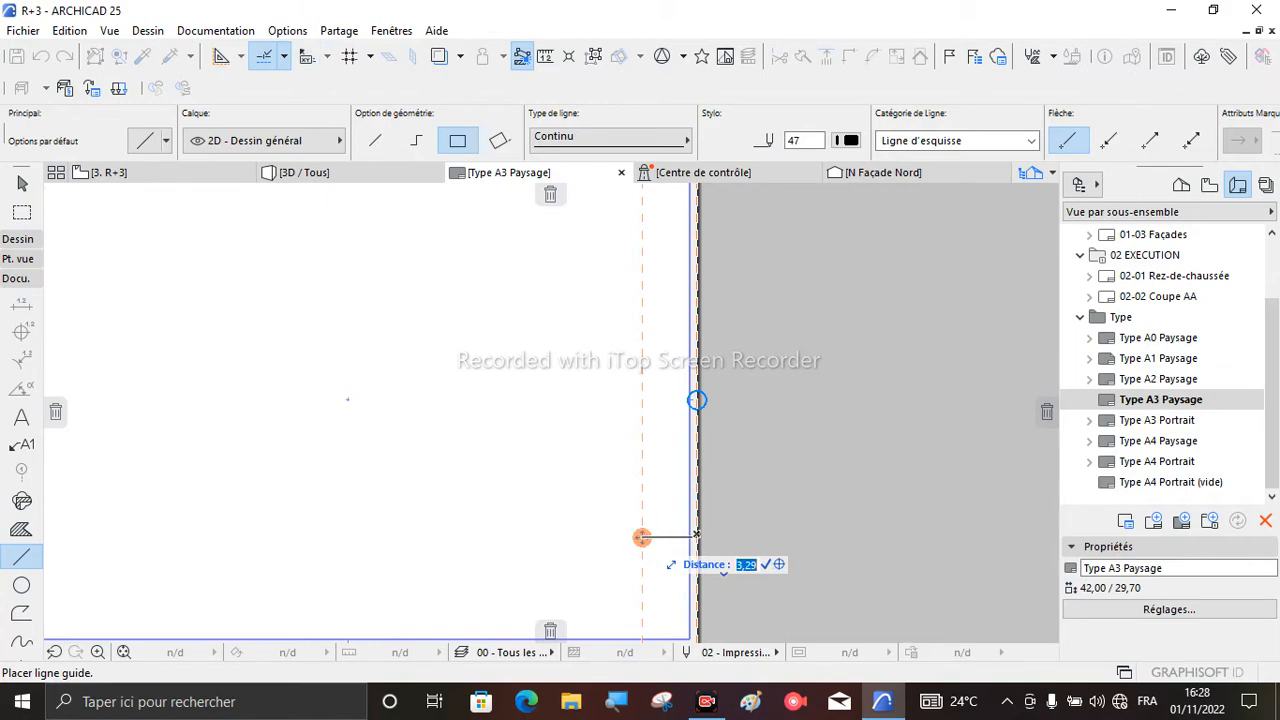
pyautogui.press('Return')
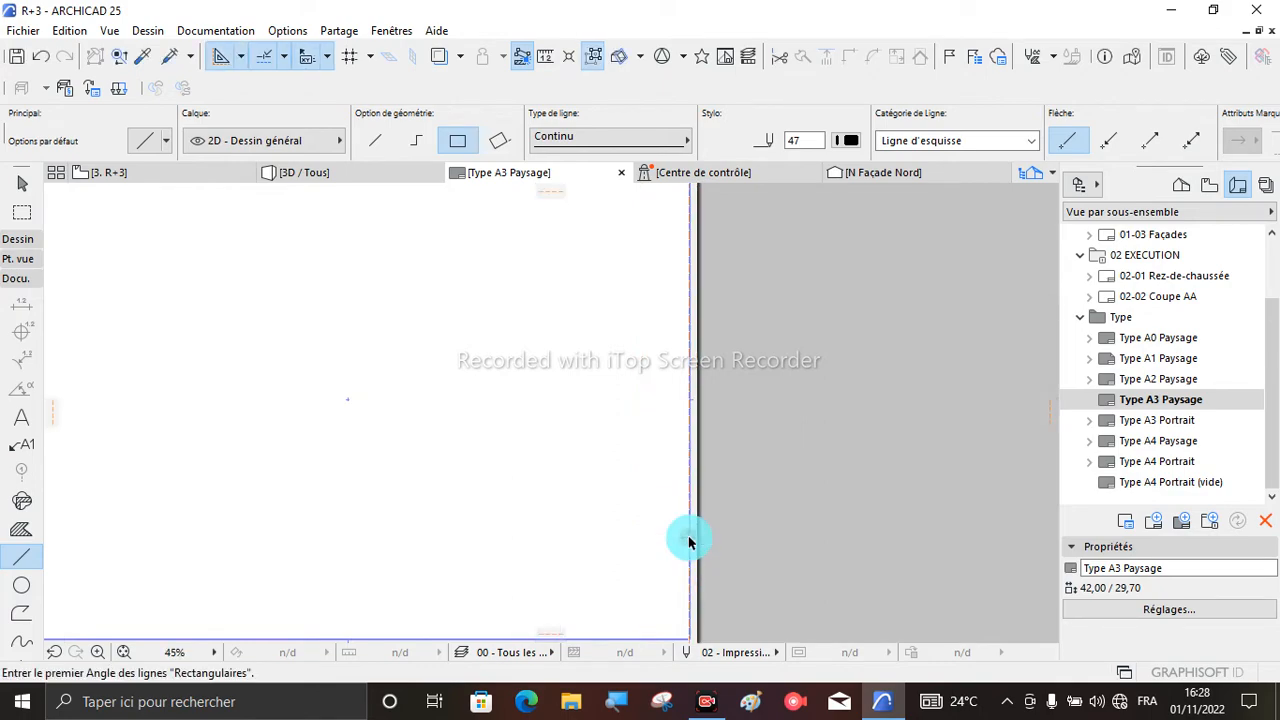
# - Move the horizontal guide line from the sheet's top edge downward by a distance of 0,5
pyautogui.scroll(3, 704, 410)
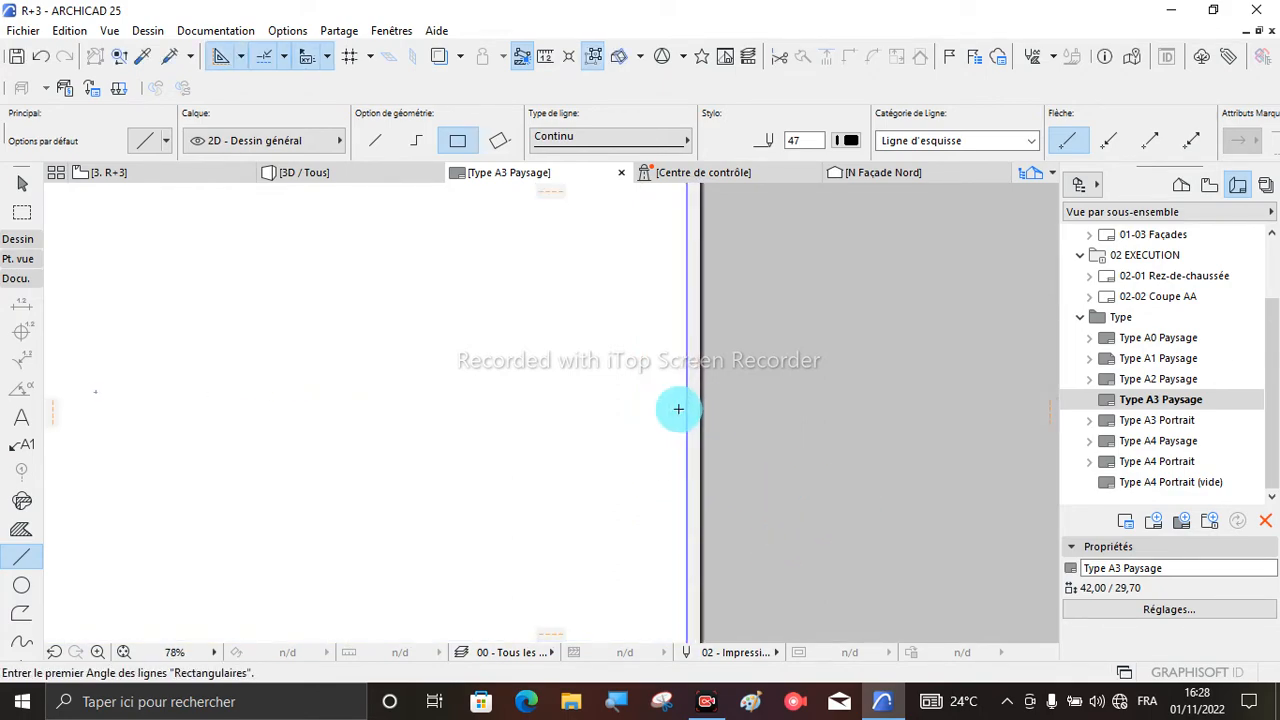
pyautogui.scroll(-3, 700, 506)
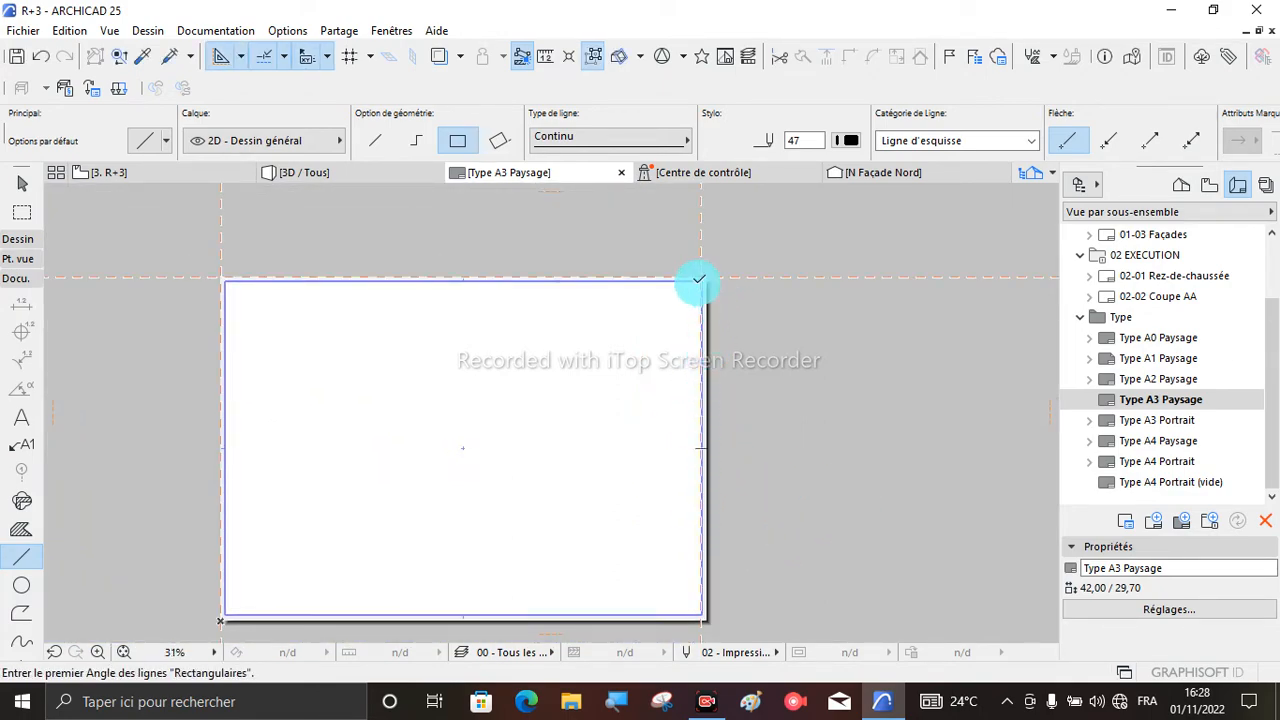
pyautogui.scroll(4, 699, 279)
pyautogui.moveTo(699, 279); pyautogui.dragTo(263, 348)
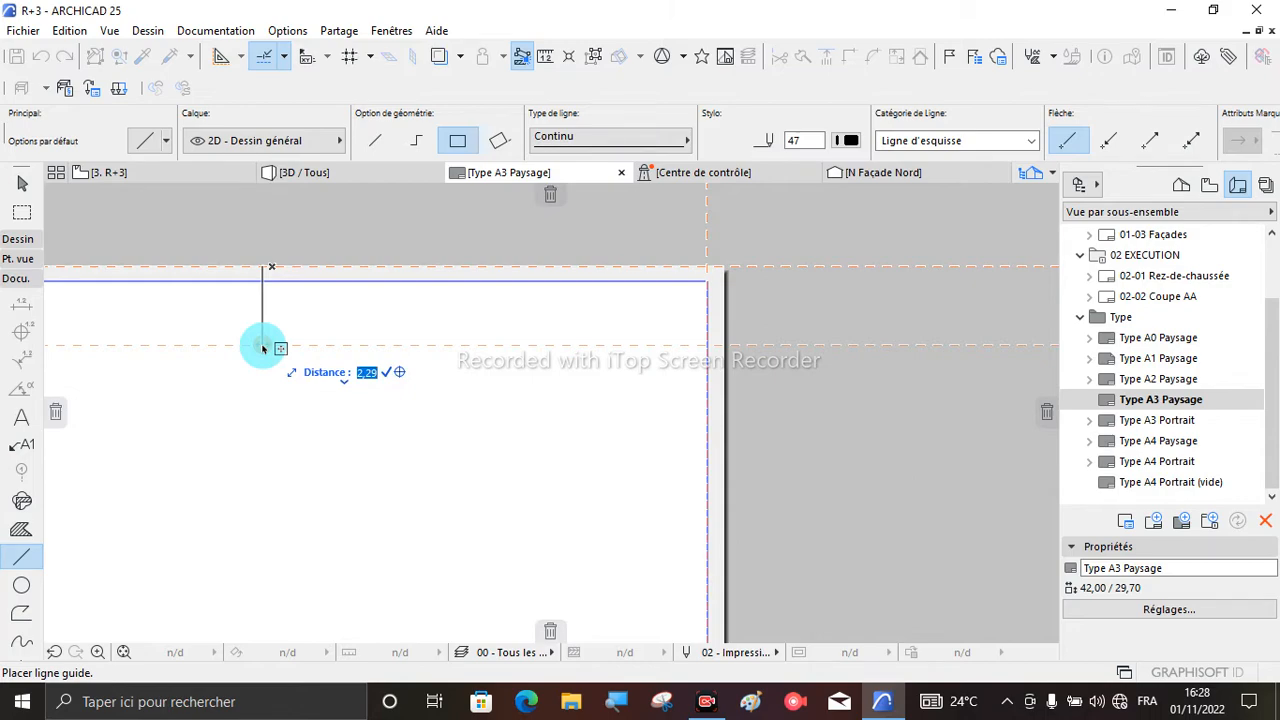
pyautogui.moveTo(263, 348); pyautogui.dragTo(263, 348)
pyautogui.write('0,5')
pyautogui.press('Return')
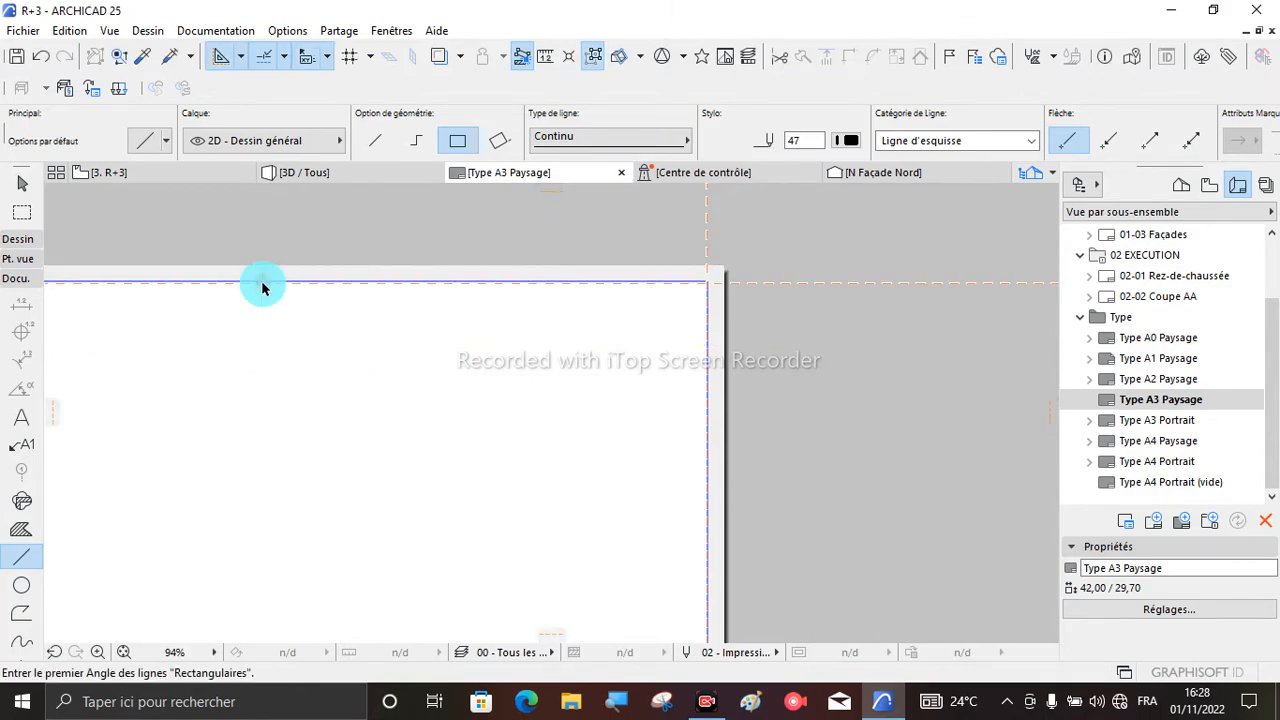
# - Check the size and margin settings in the Type A3 Paysage master layout options and close the dialog
pyautogui.scroll(-5, 431, 260)
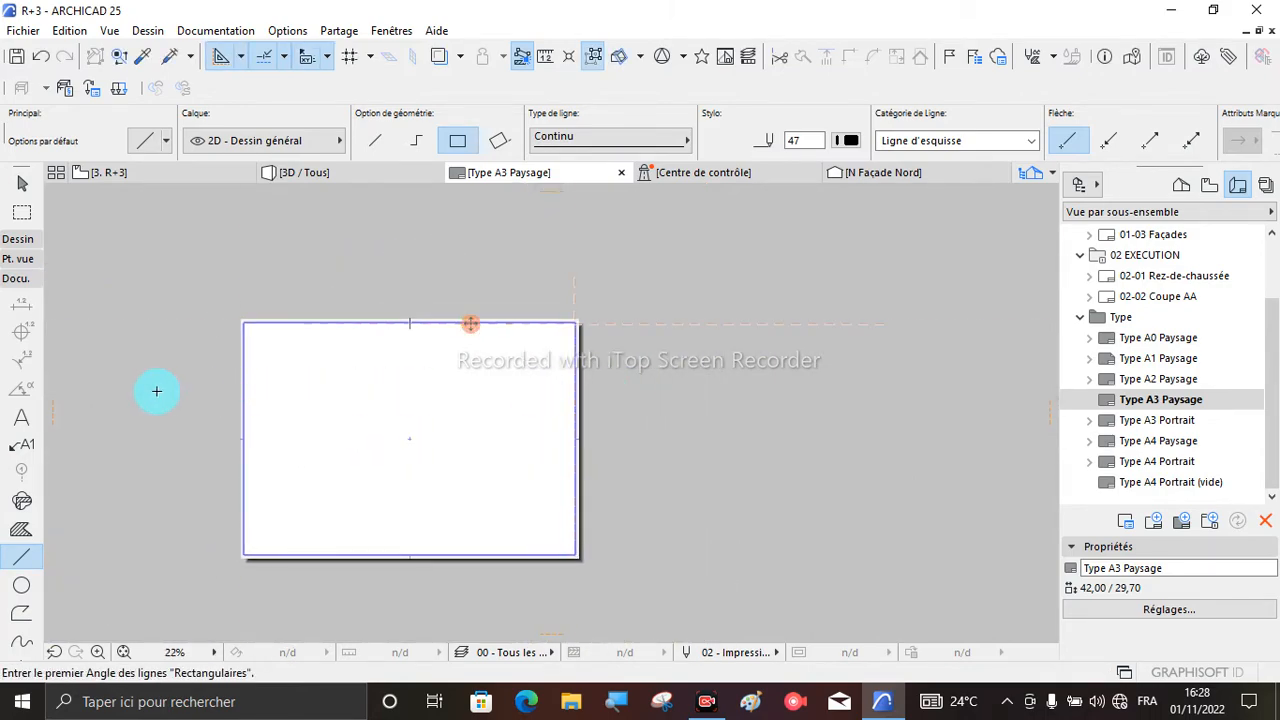
pyautogui.scroll(7, 228, 340)
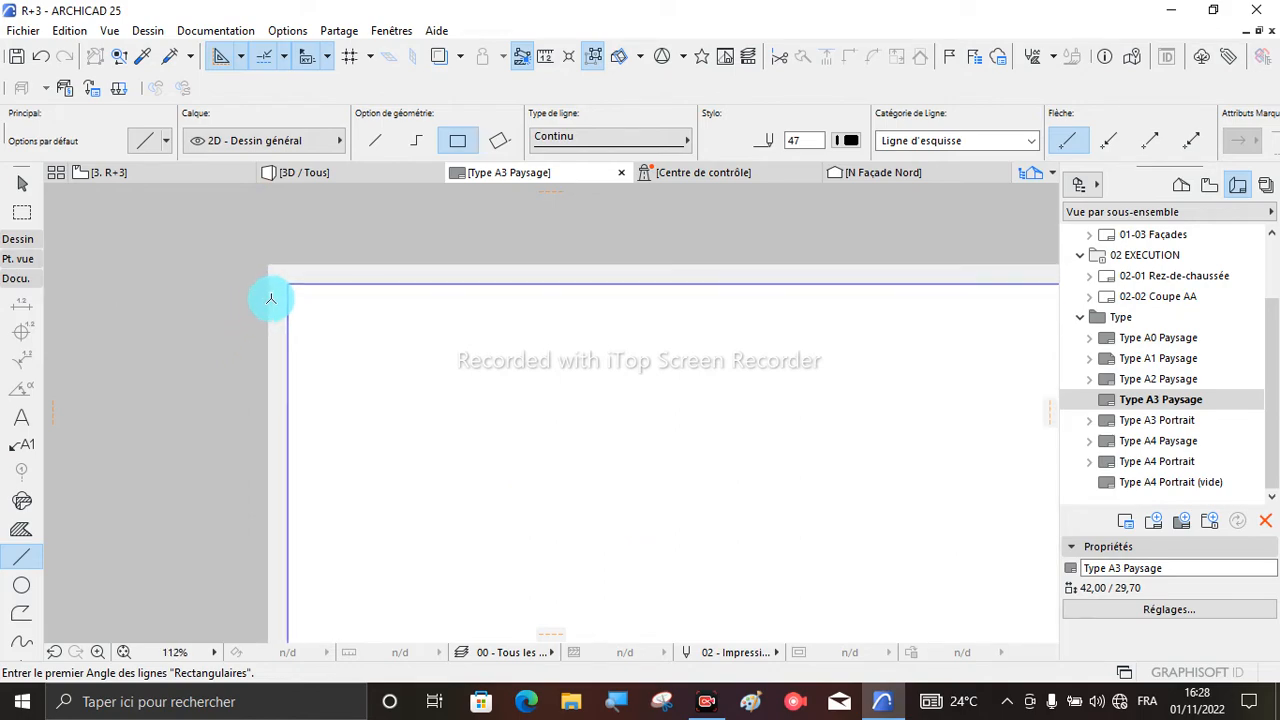
pyautogui.scroll(1, 280, 286)
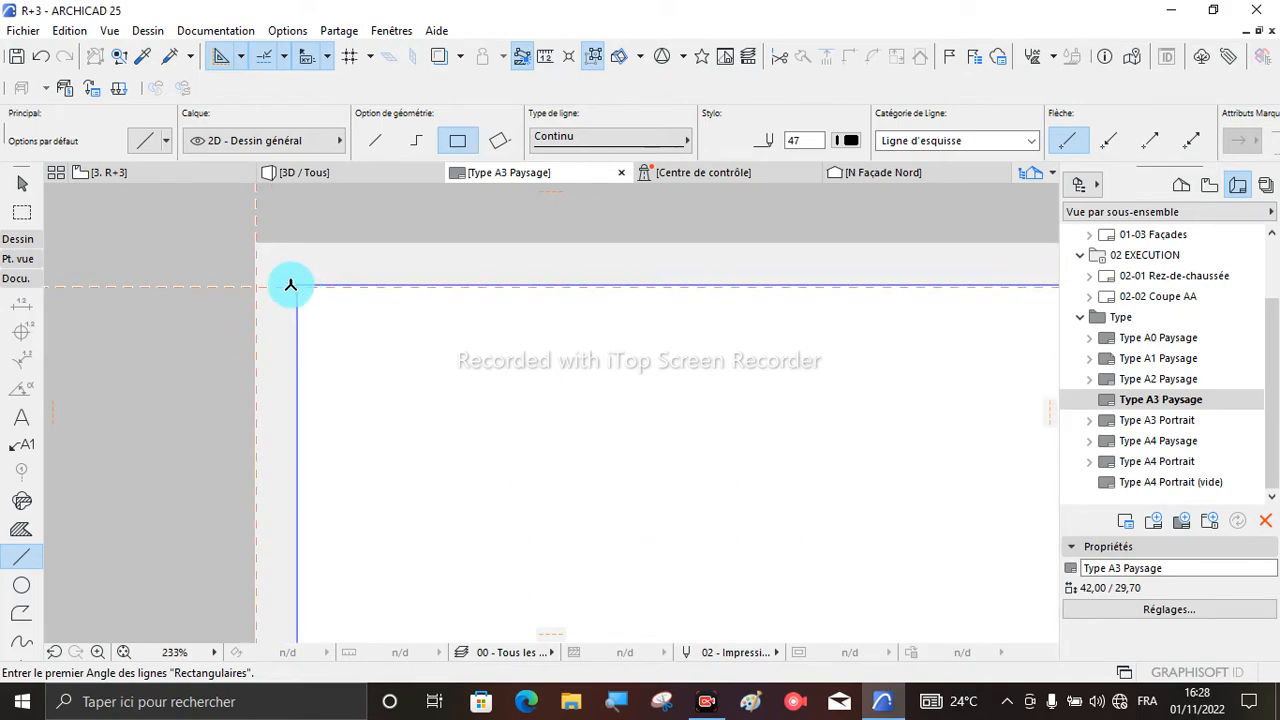
pyautogui.click(1211, 400)
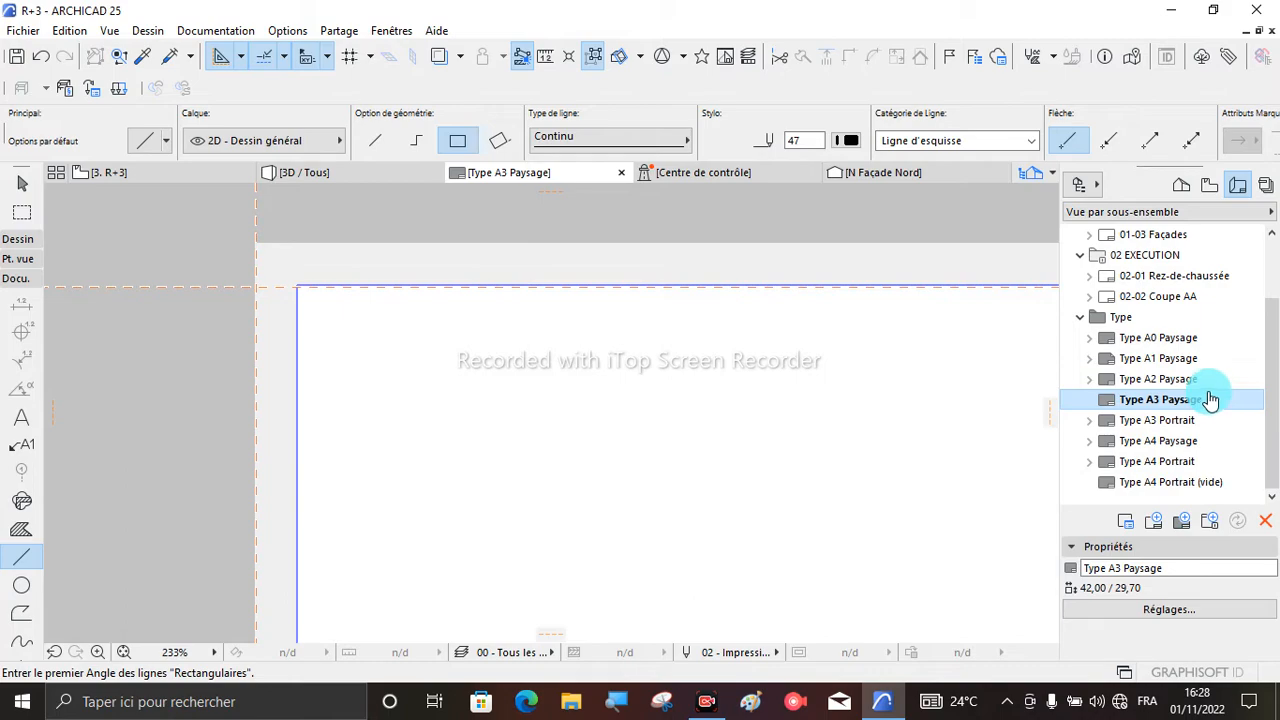
pyautogui.rightClick(1147, 403)
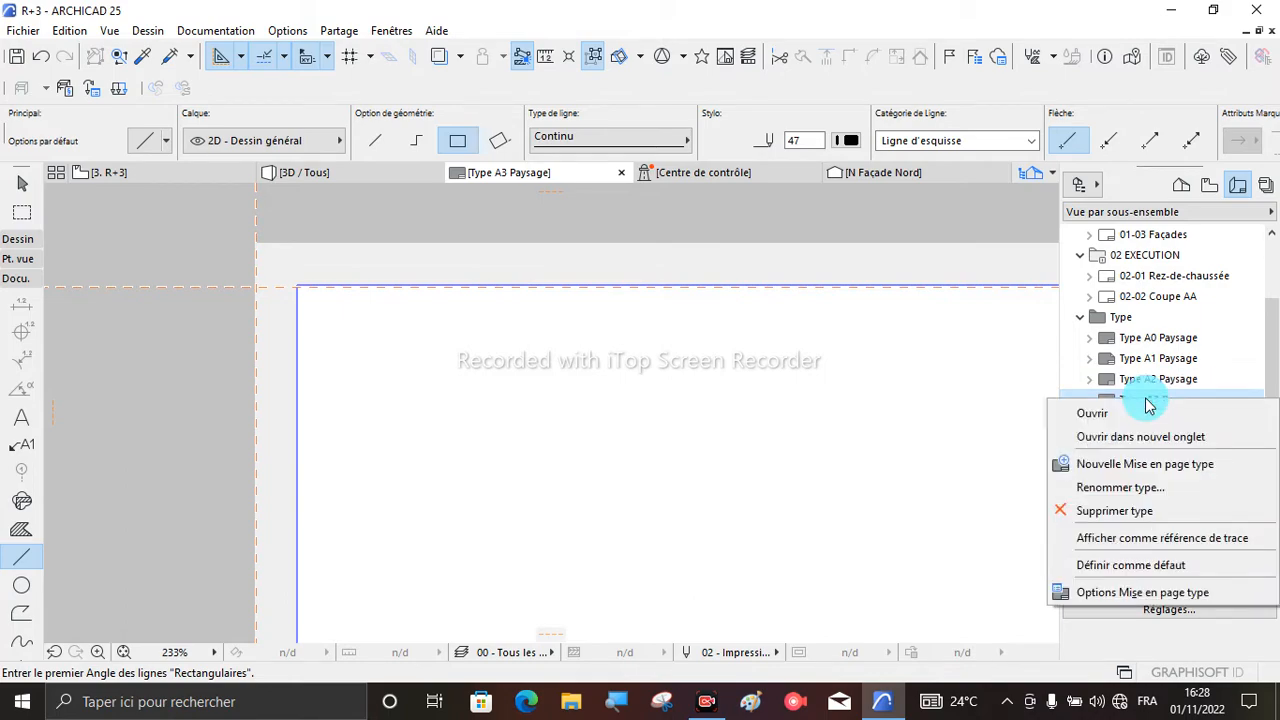
pyautogui.click(1115, 594)
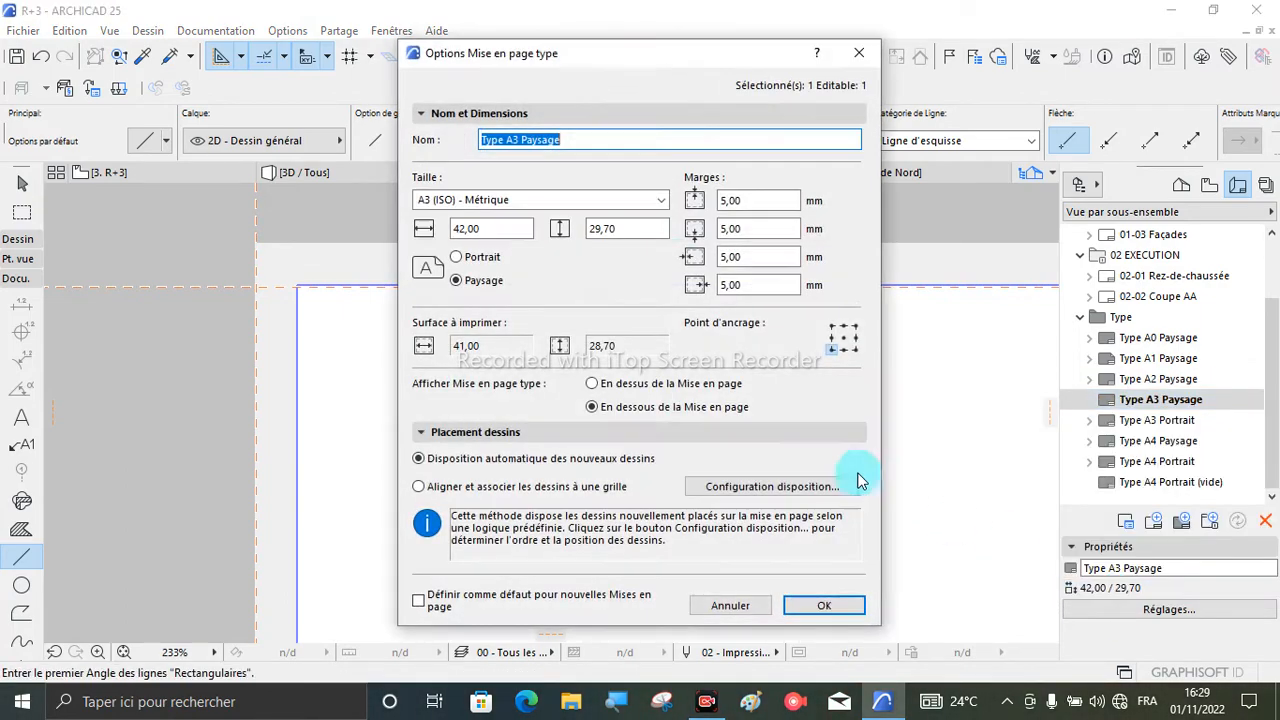
pyautogui.click(820, 606)
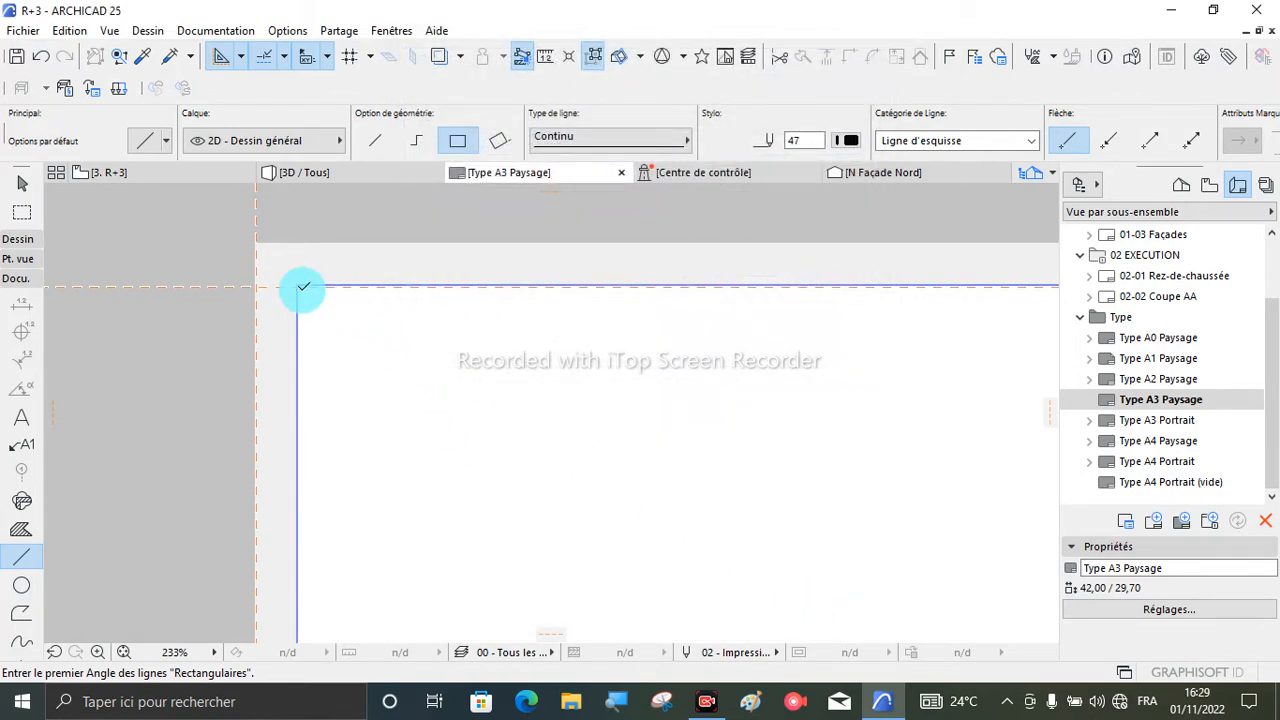
# - Move the vertical guide line from the A3 sheet's left edge inward by 0,50 onto the left margin line
pyautogui.scroll(-5, 309, 291)
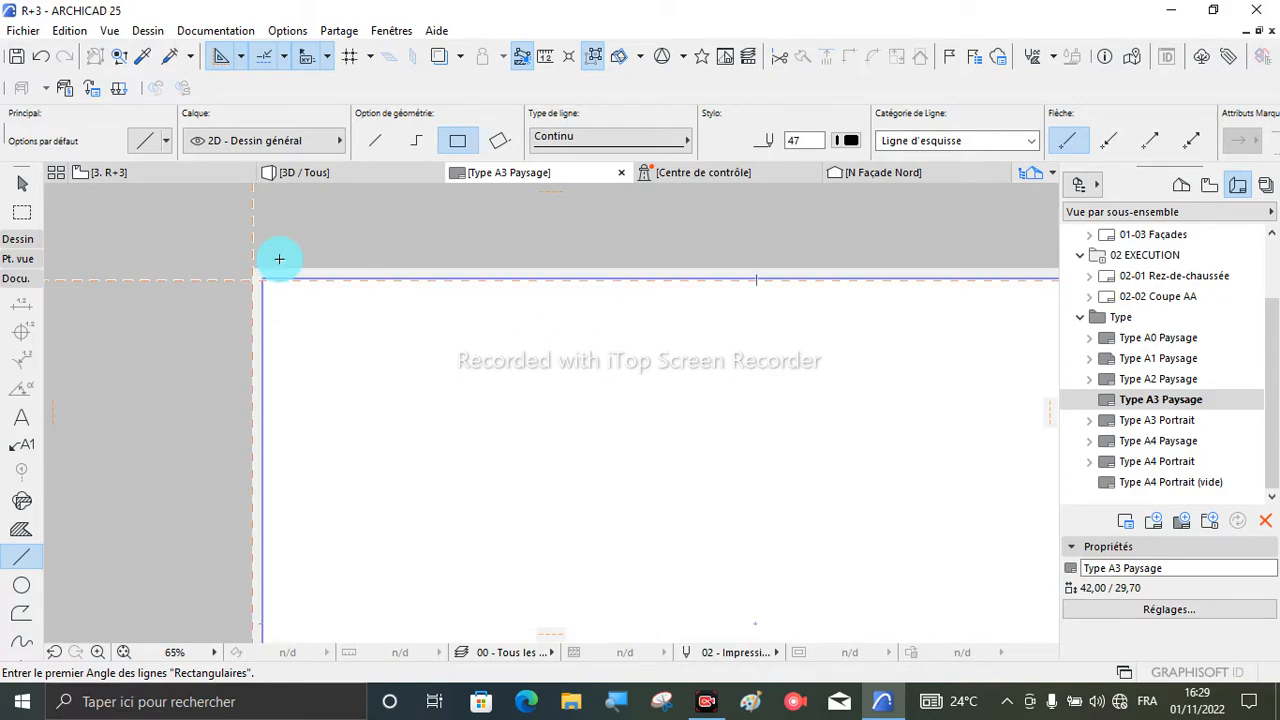
pyautogui.scroll(-1, 263, 290)
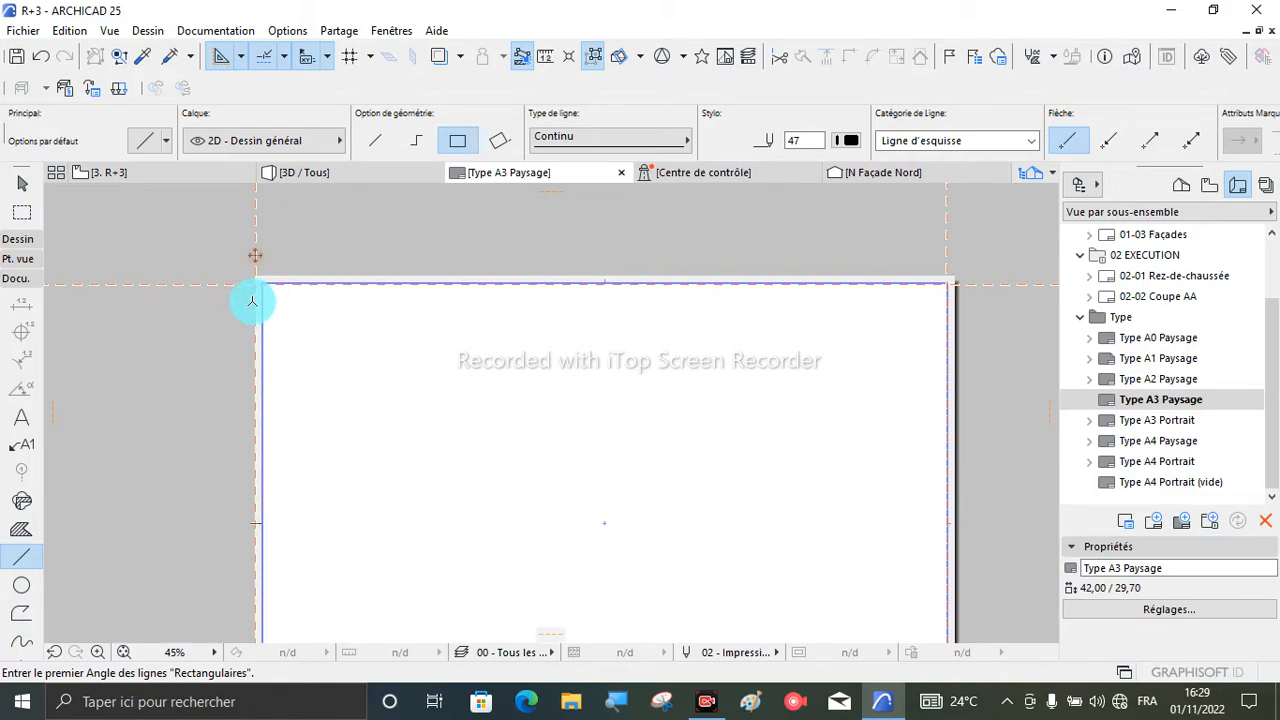
pyautogui.scroll(6, 252, 300)
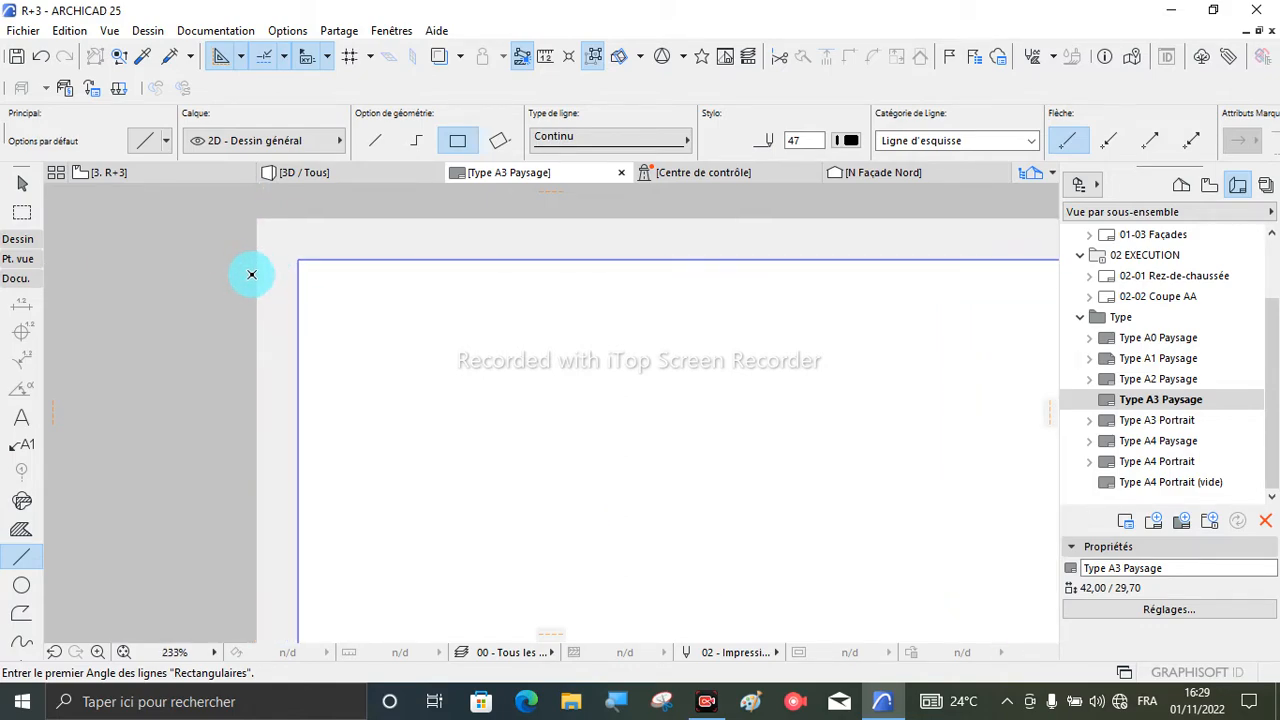
pyautogui.click(1150, 400)
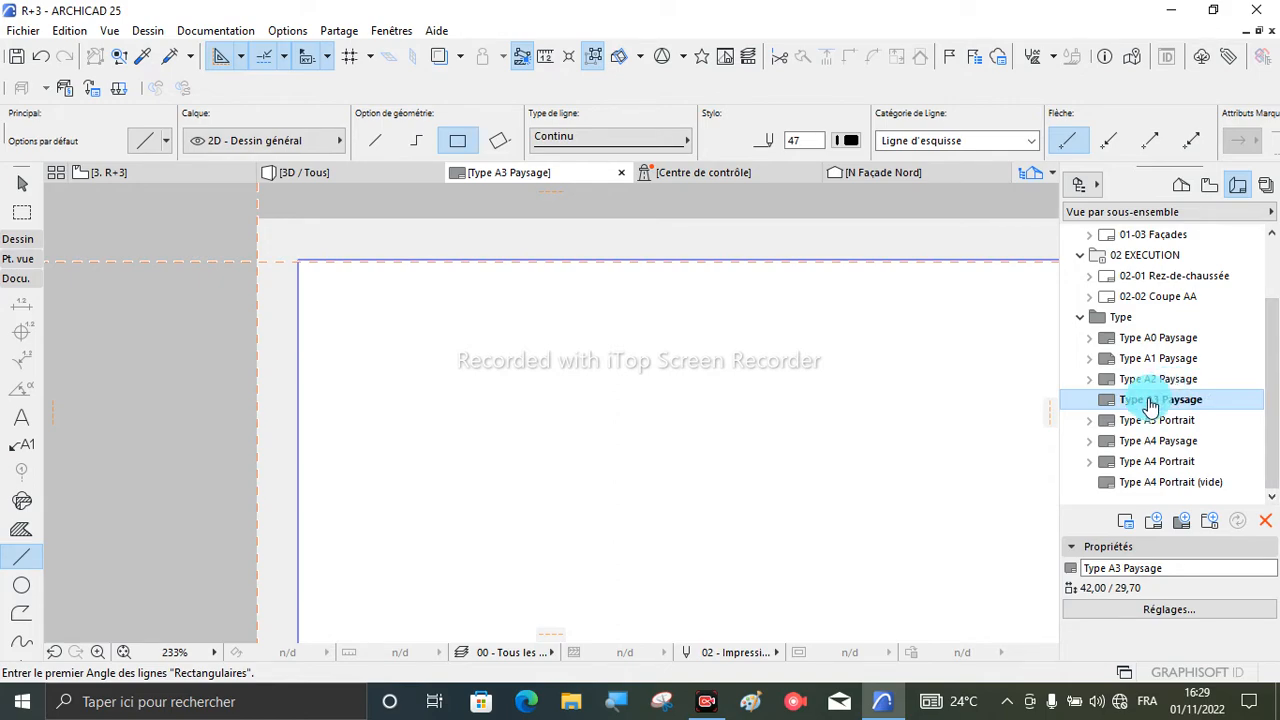
pyautogui.scroll(-2, 250, 268)
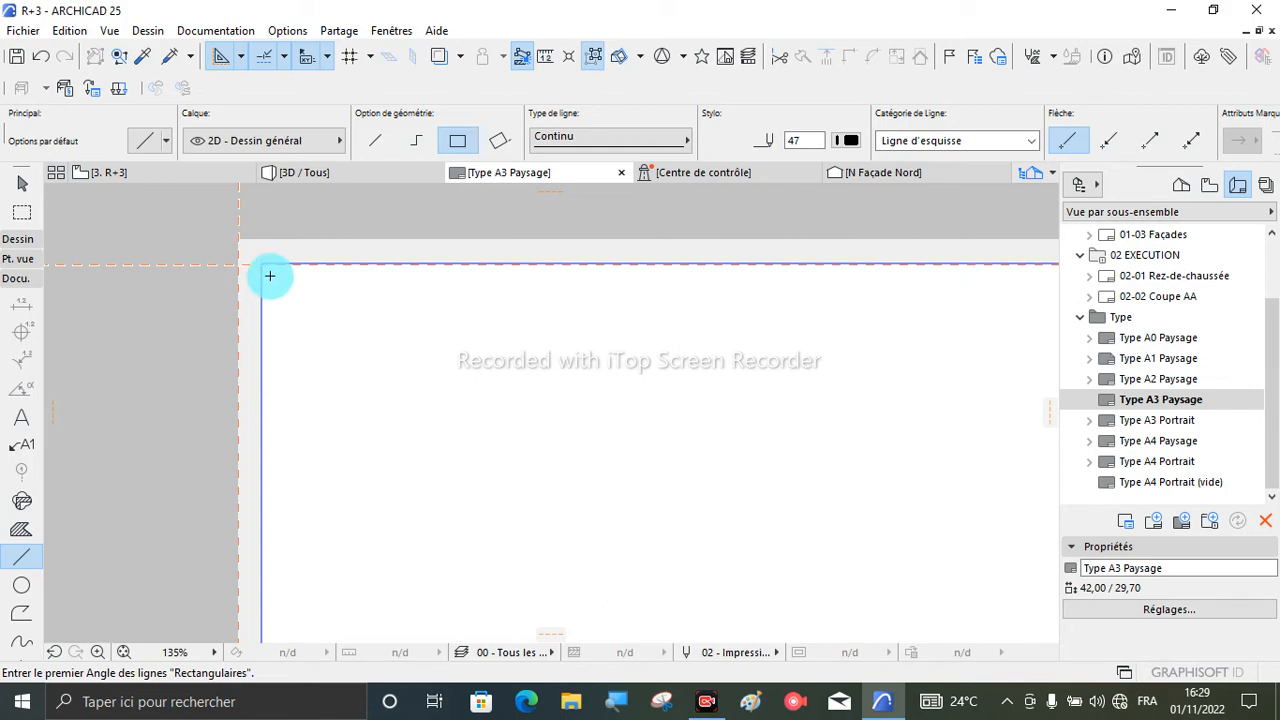
pyautogui.scroll(-1, 250, 285)
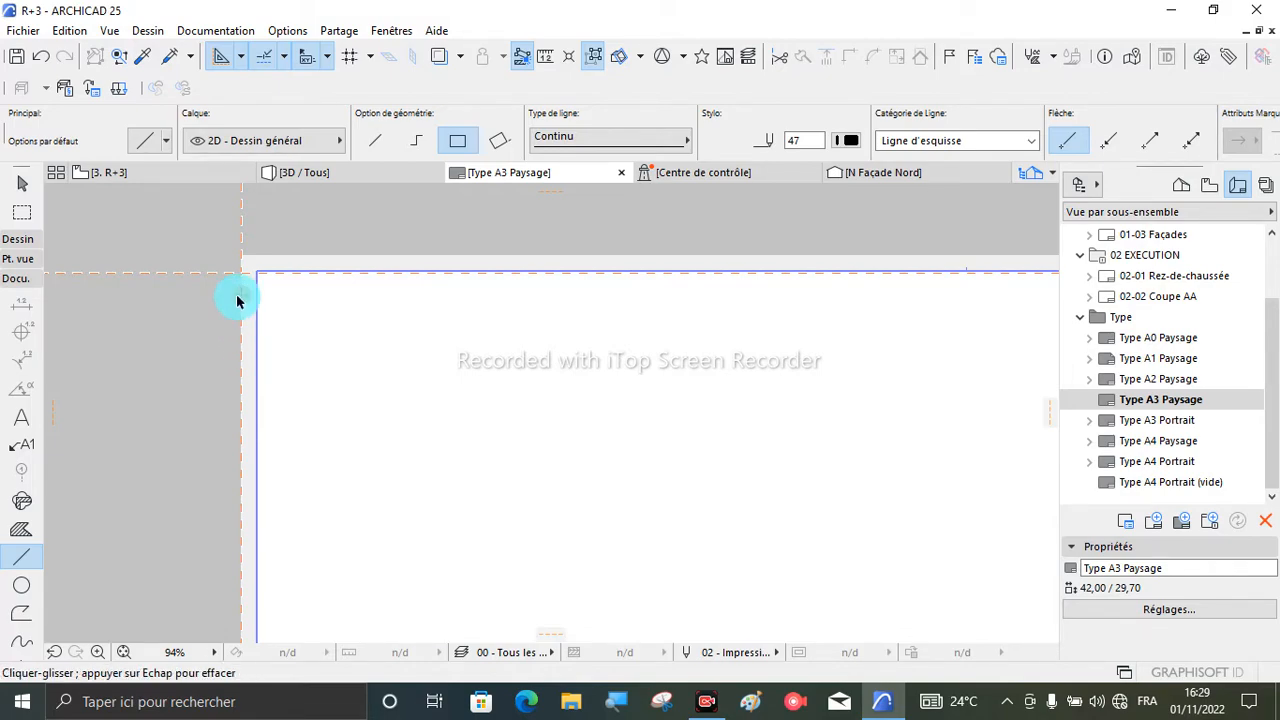
pyautogui.moveTo(238, 298); pyautogui.dragTo(259, 312)
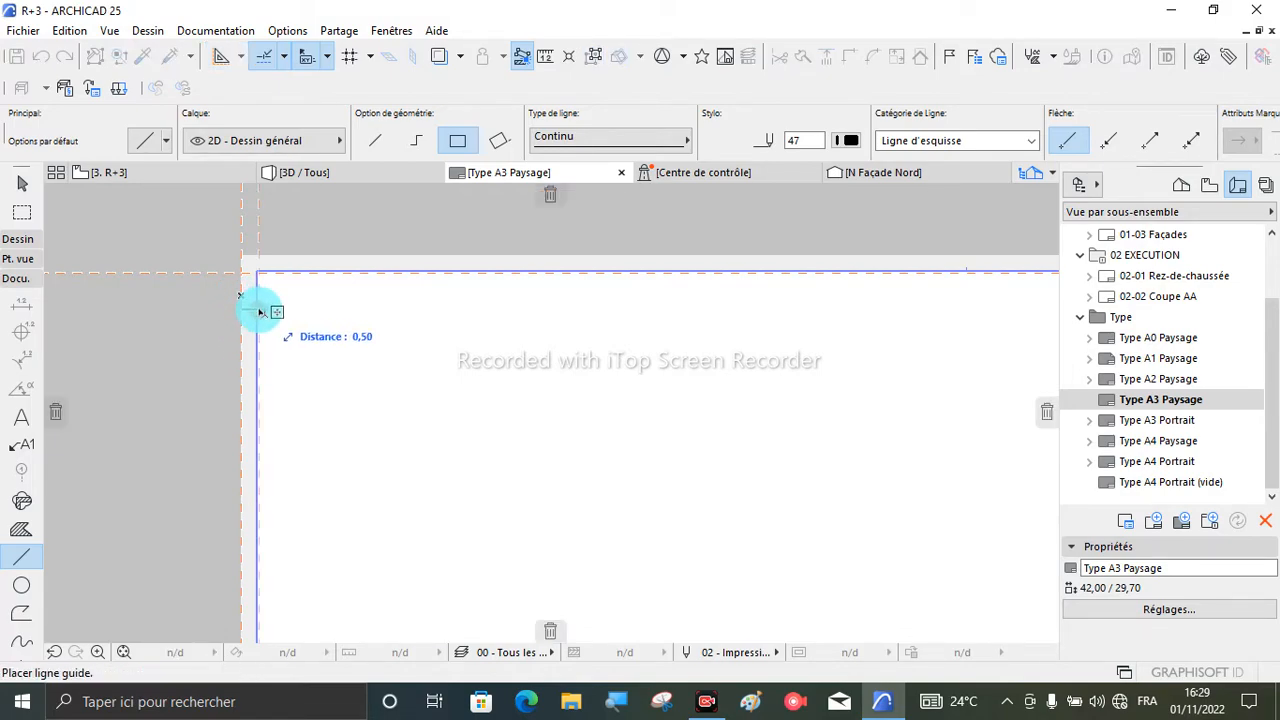
pyautogui.press('Tab')
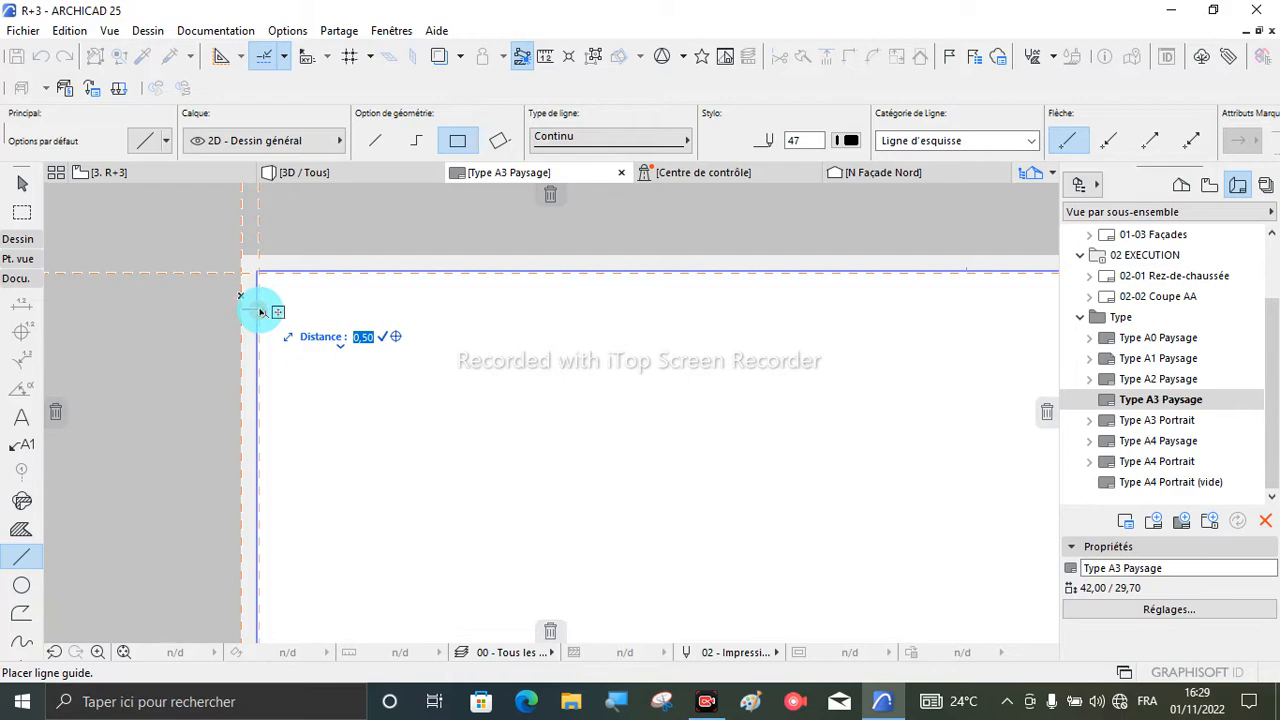
pyautogui.press('Escape')
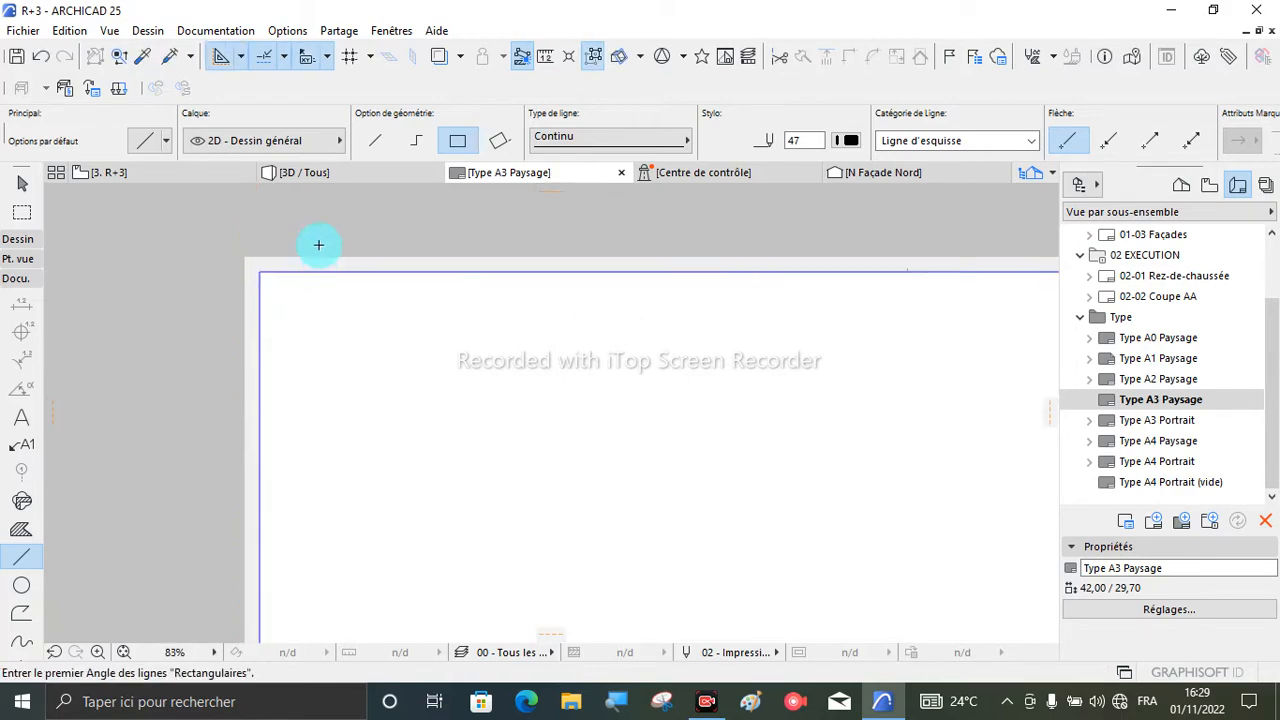
# - Place a horizontal guide line along the sheet's bottom edge and move it upward onto the bottom margin line
pyautogui.scroll(-5, 325, 247)
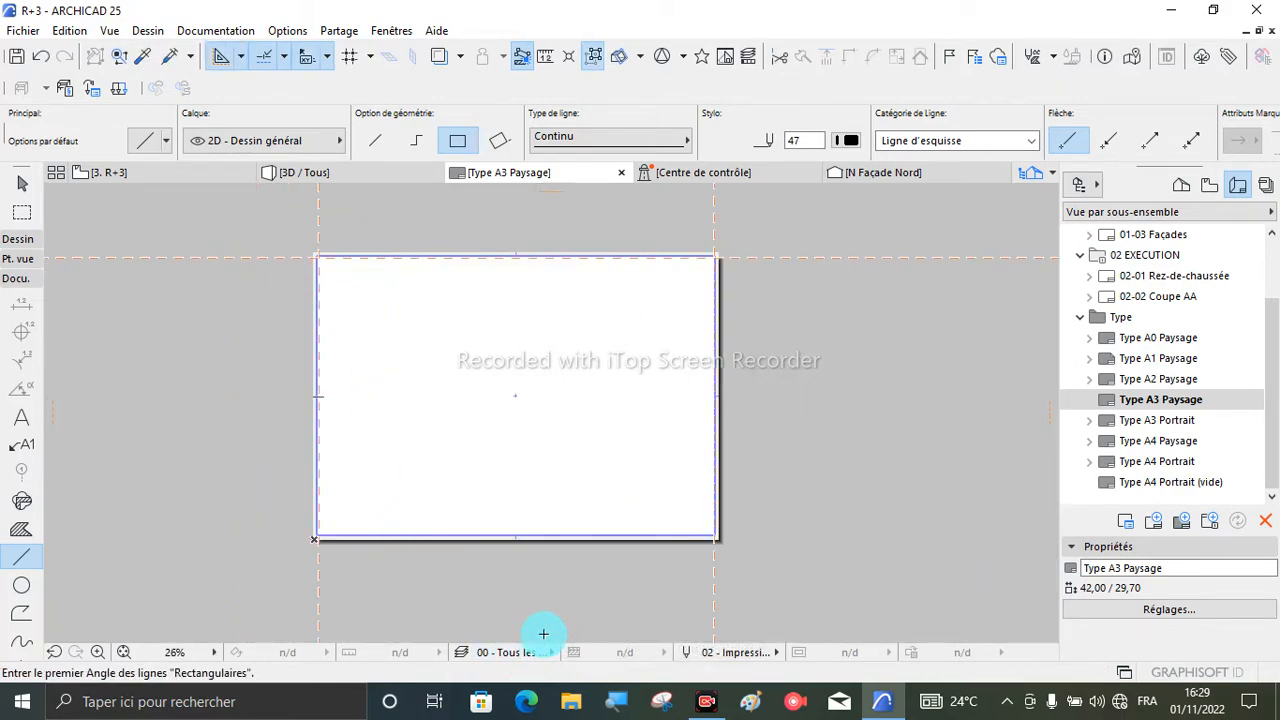
pyautogui.moveTo(543, 648); pyautogui.dragTo(546, 540)
pyautogui.scroll(5, 546, 538)
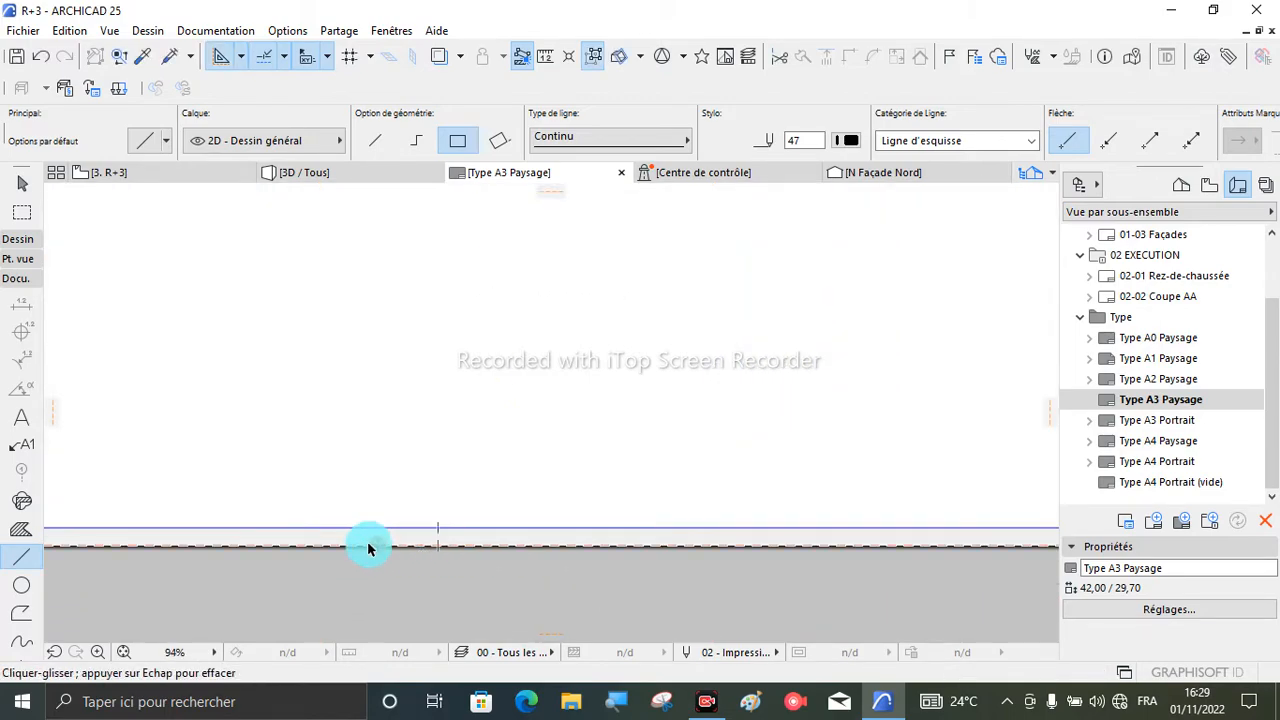
pyautogui.moveTo(376, 548); pyautogui.dragTo(389, 524)
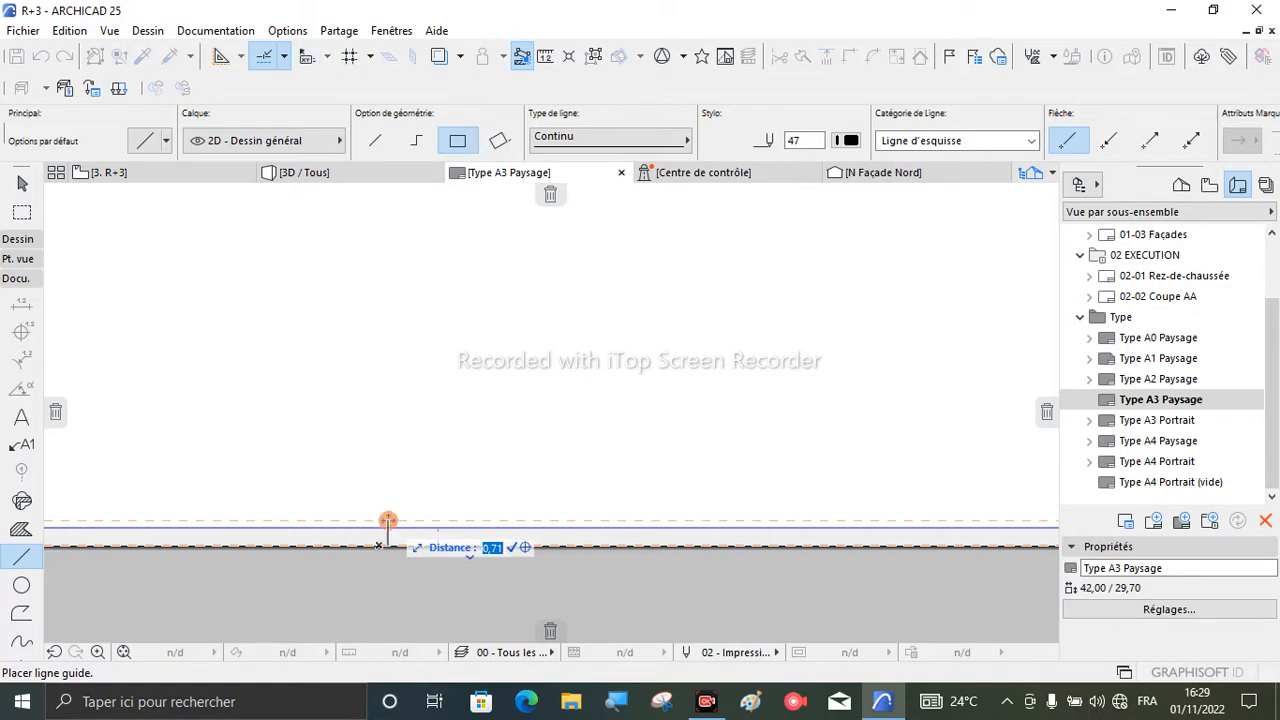
pyautogui.click(389, 526)
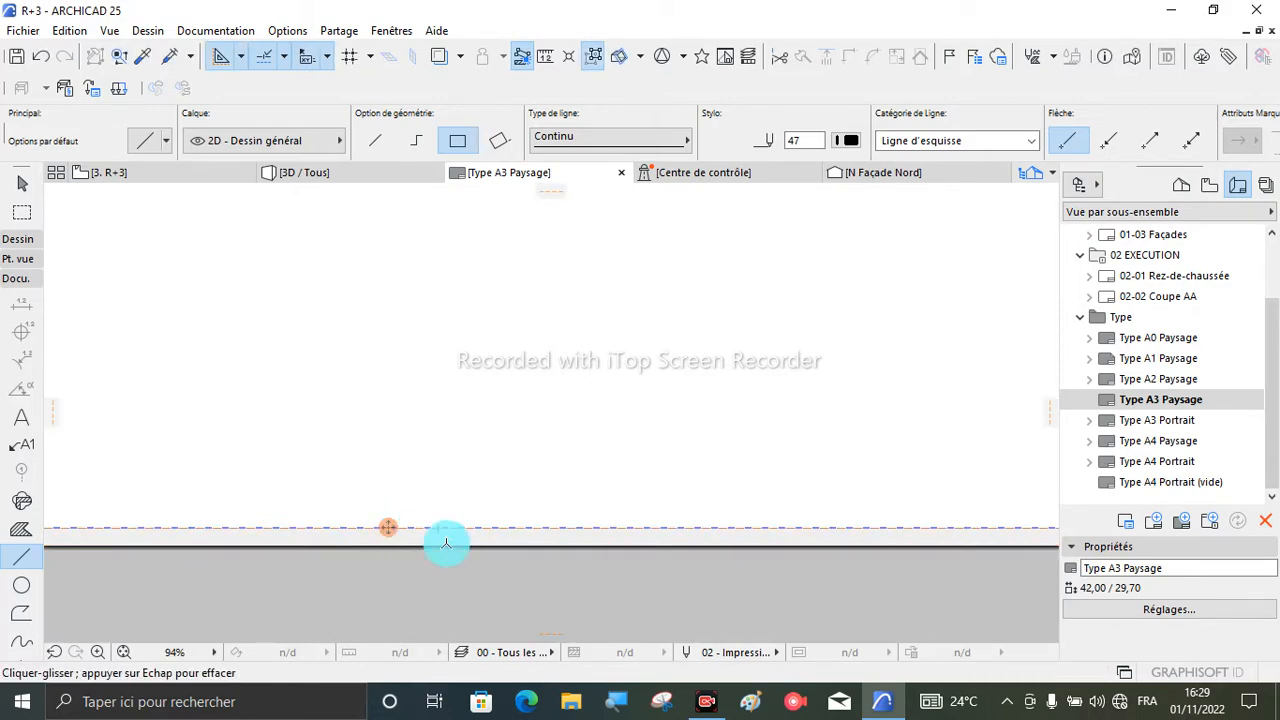
pyautogui.scroll(-3, 539, 557)
pyautogui.scroll(-2, 539, 557)
pyautogui.press('Escape')
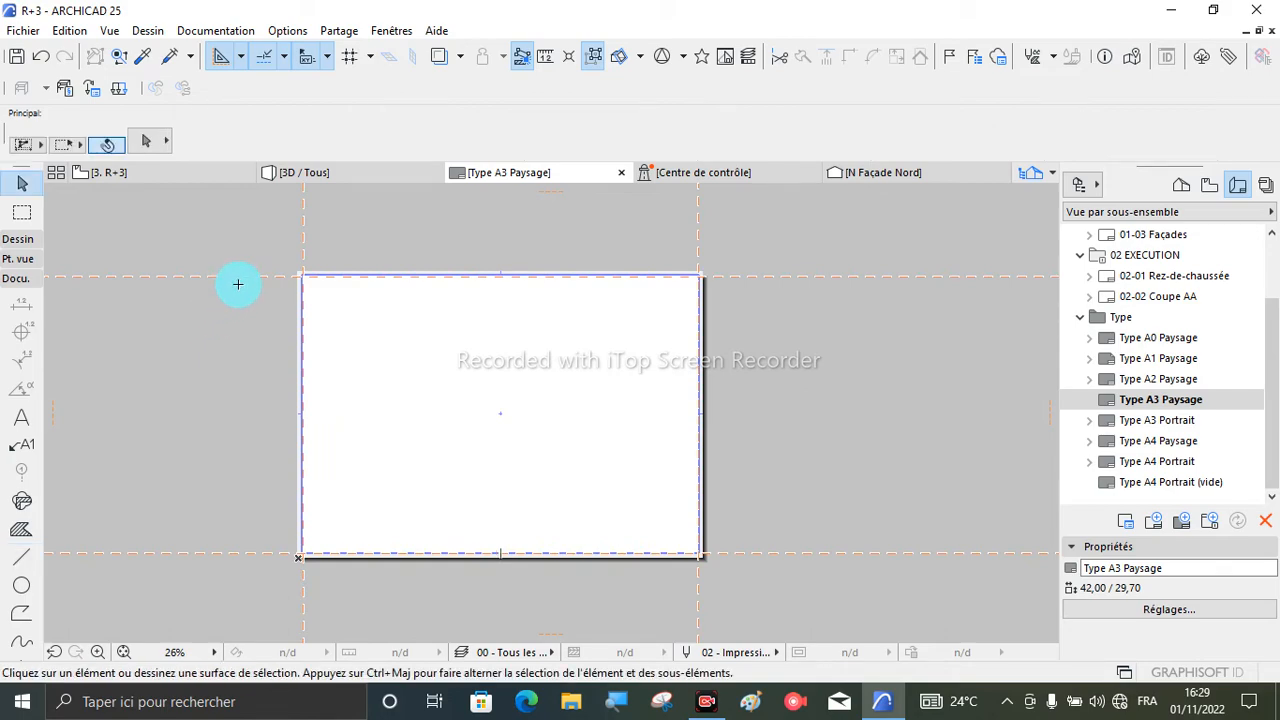
# - Draw a 41,00 by 28,70 rectangular line frame from the top-left to the bottom-right guide line intersection
pyautogui.click(21, 557)
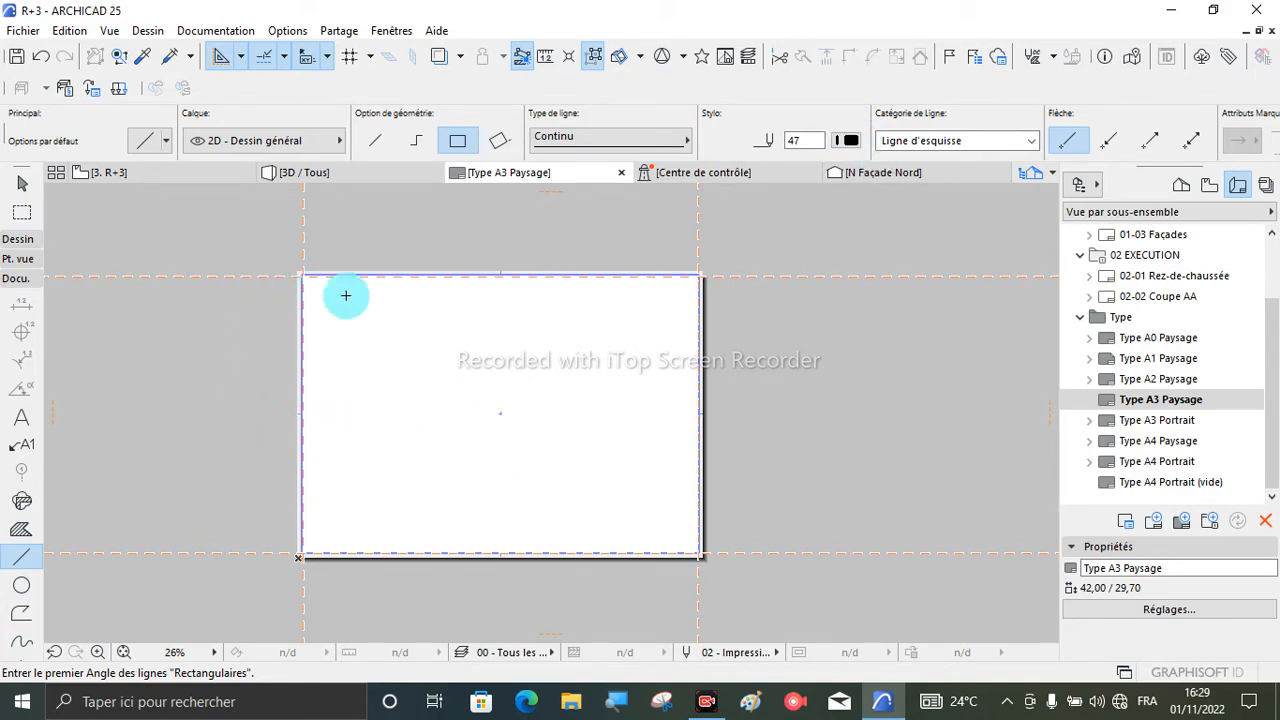
pyautogui.scroll(4, 303, 276)
pyautogui.scroll(2, 296, 281)
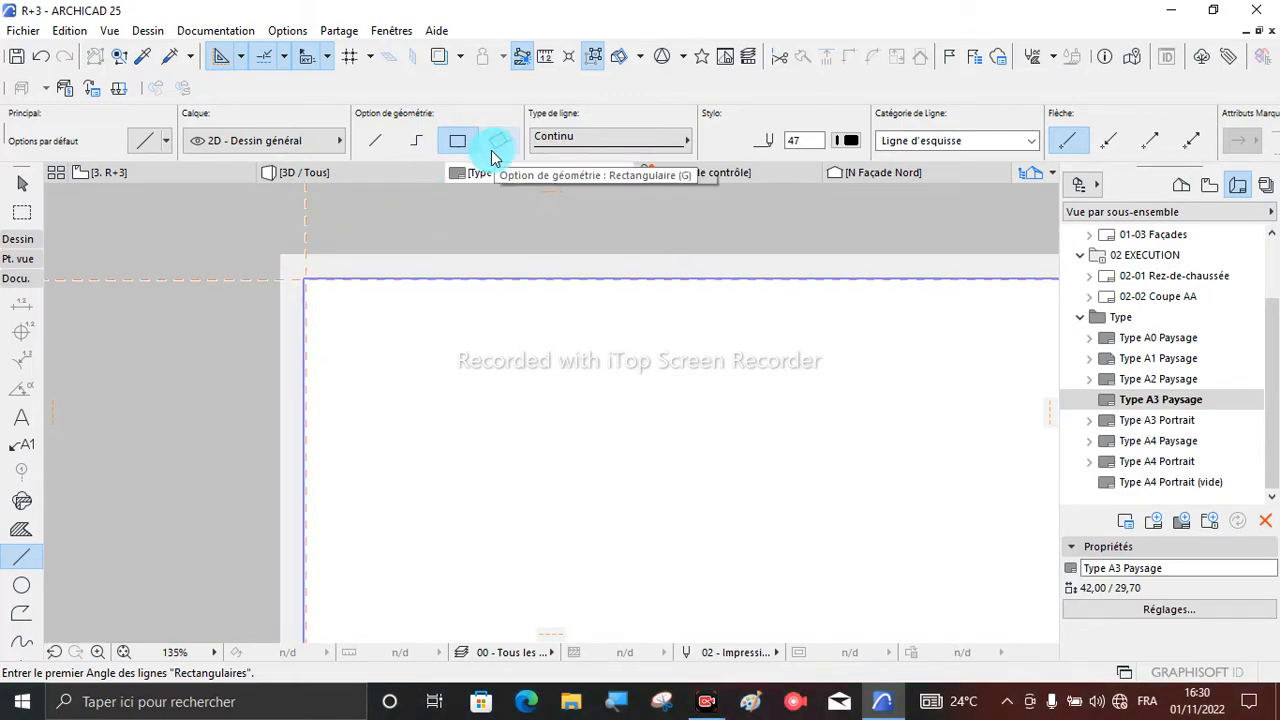
pyautogui.scroll(3, 300, 272)
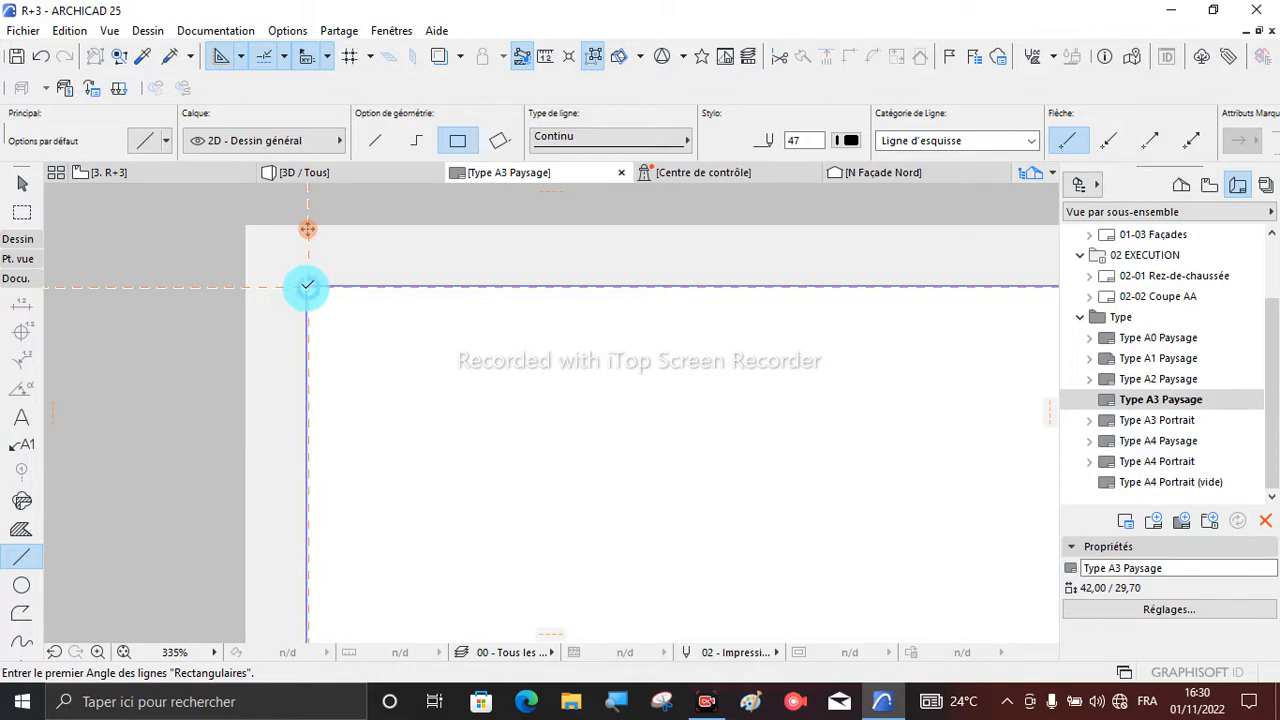
pyautogui.click(307, 287)
pyautogui.scroll(-4, 194, 217)
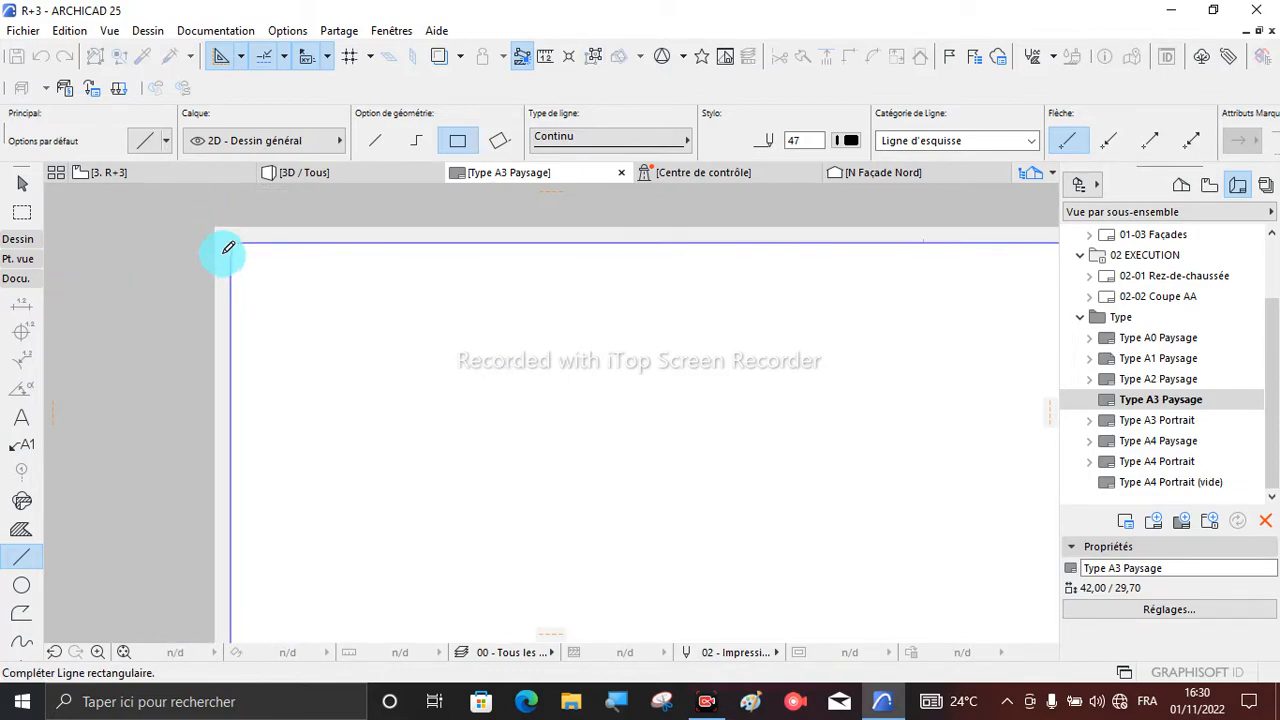
pyautogui.scroll(-2, 254, 263)
pyautogui.scroll(3, 586, 495)
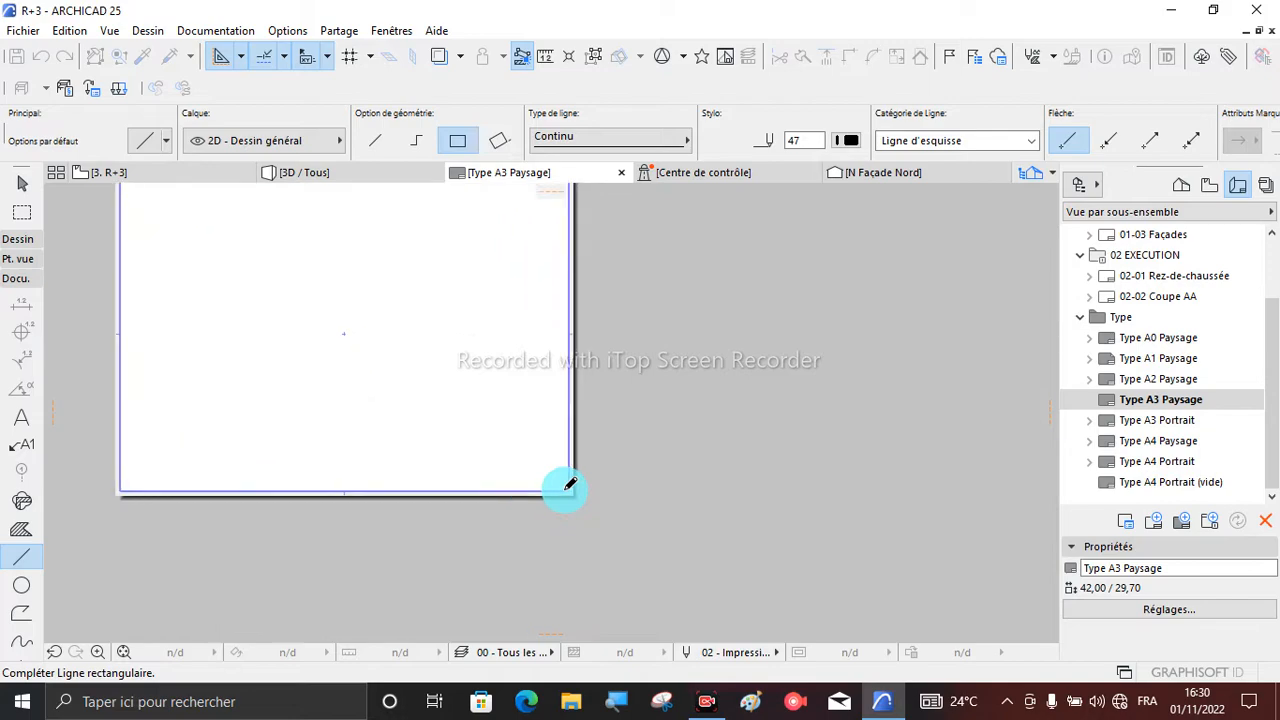
pyautogui.scroll(2, 577, 490)
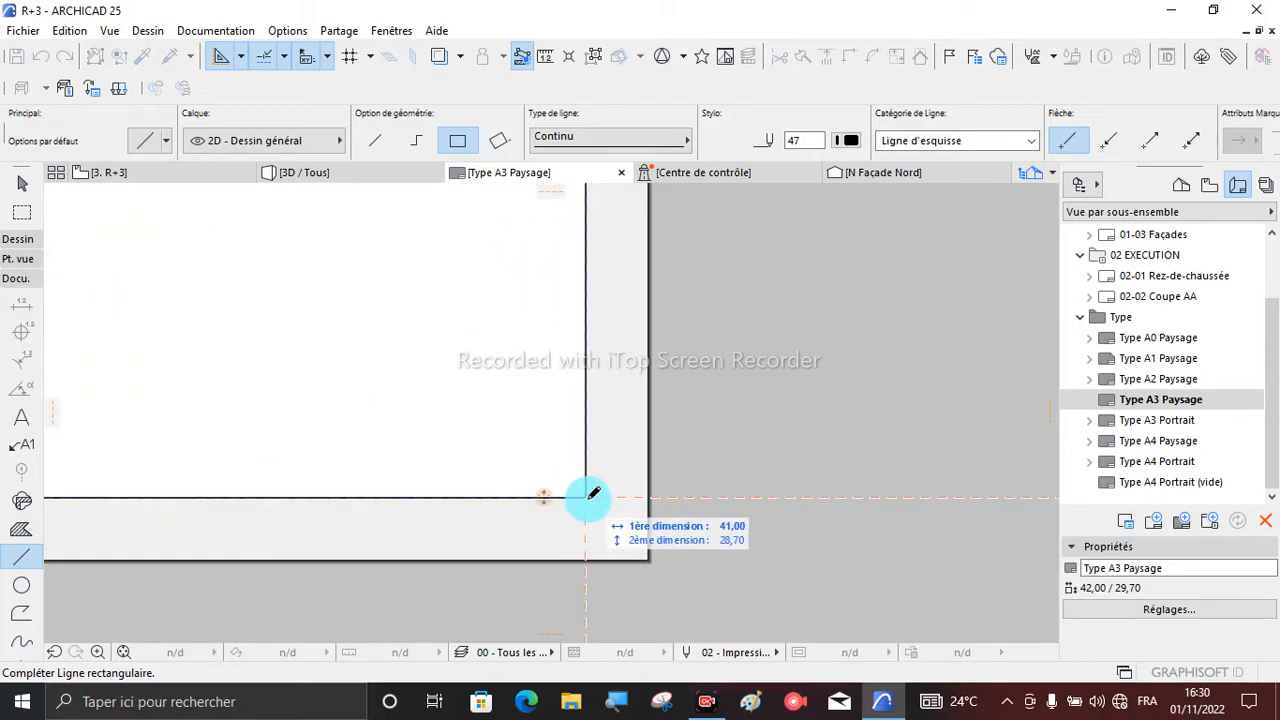
pyautogui.click(588, 496)
pyautogui.scroll(-6, 651, 516)
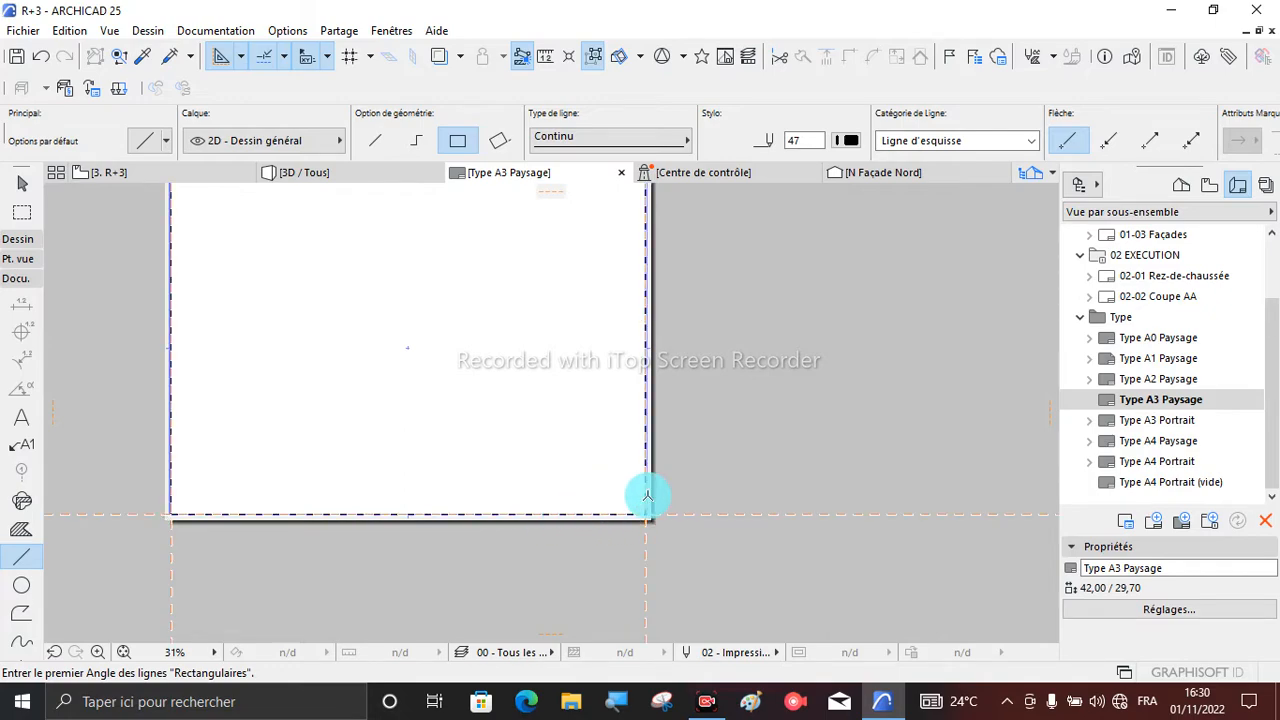
# - Inspect the drawn frame's corners against the sheet margins and check the Line tool's pen palette, then leave the tool
pyautogui.scroll(2, 647, 495)
pyautogui.scroll(-4, 647, 497)
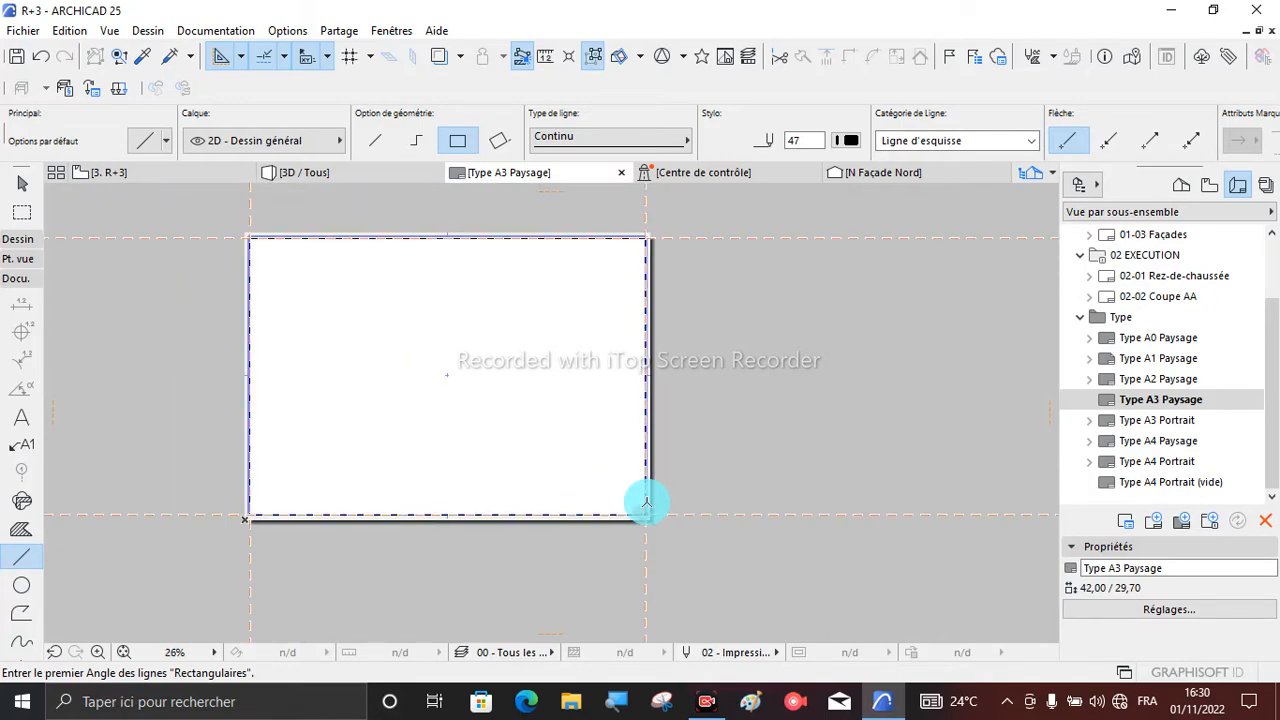
pyautogui.scroll(5, 660, 240)
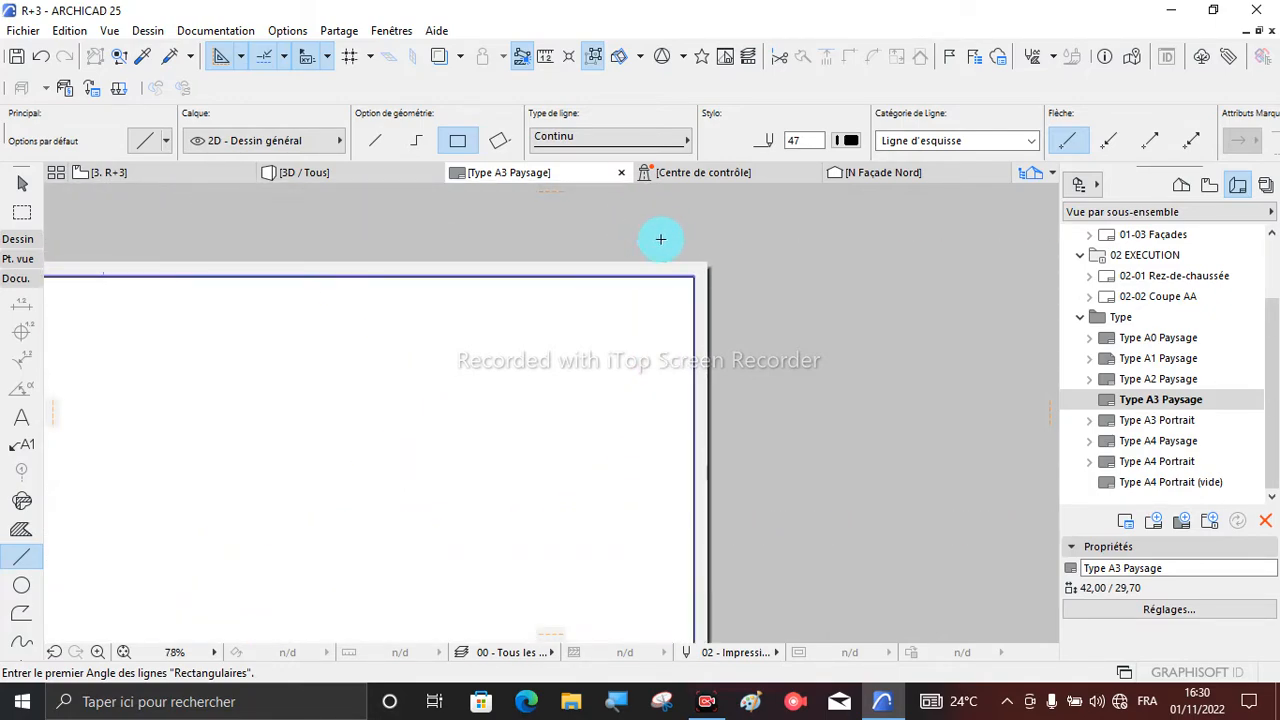
pyautogui.scroll(1, 685, 257)
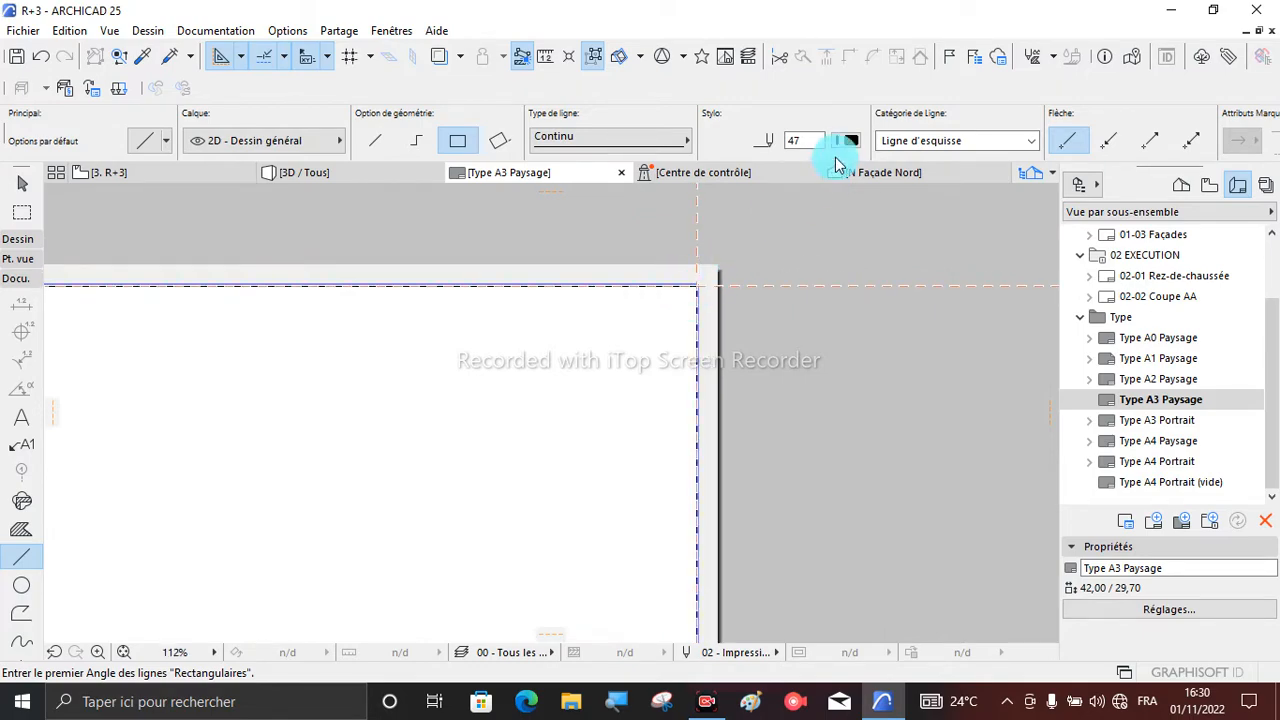
pyautogui.click(849, 143)
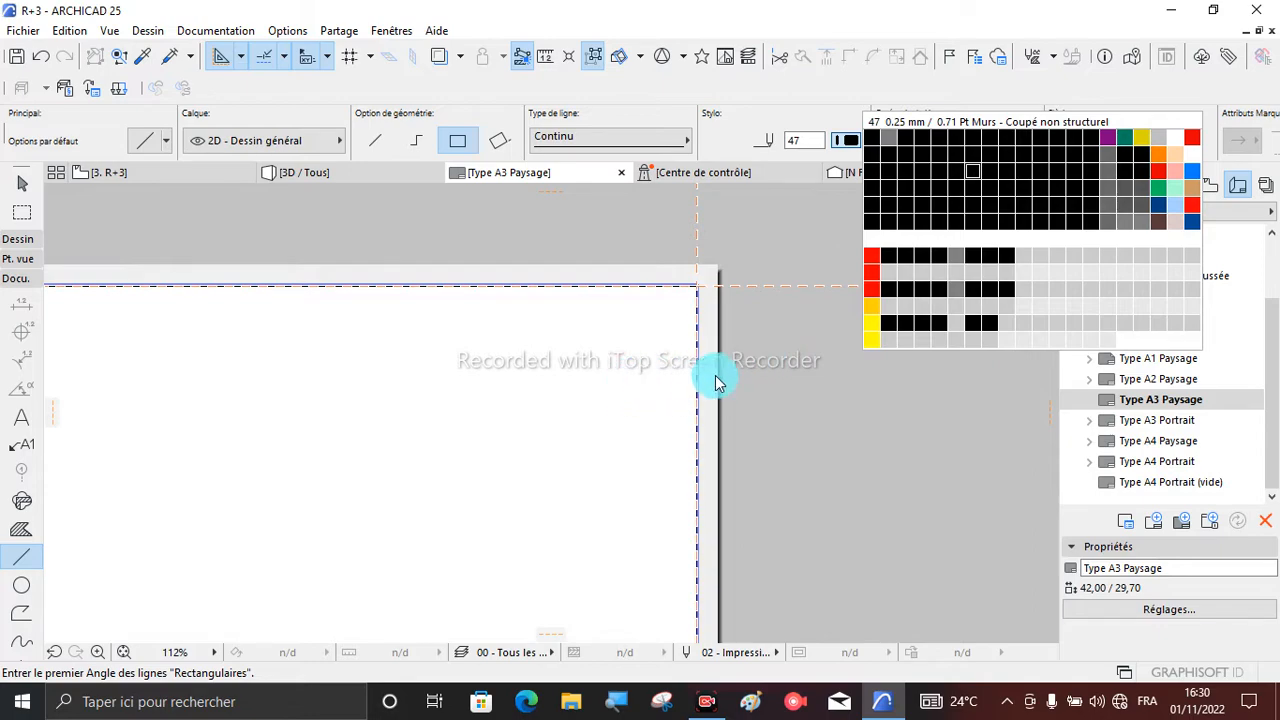
pyautogui.scroll(-3, 871, 351)
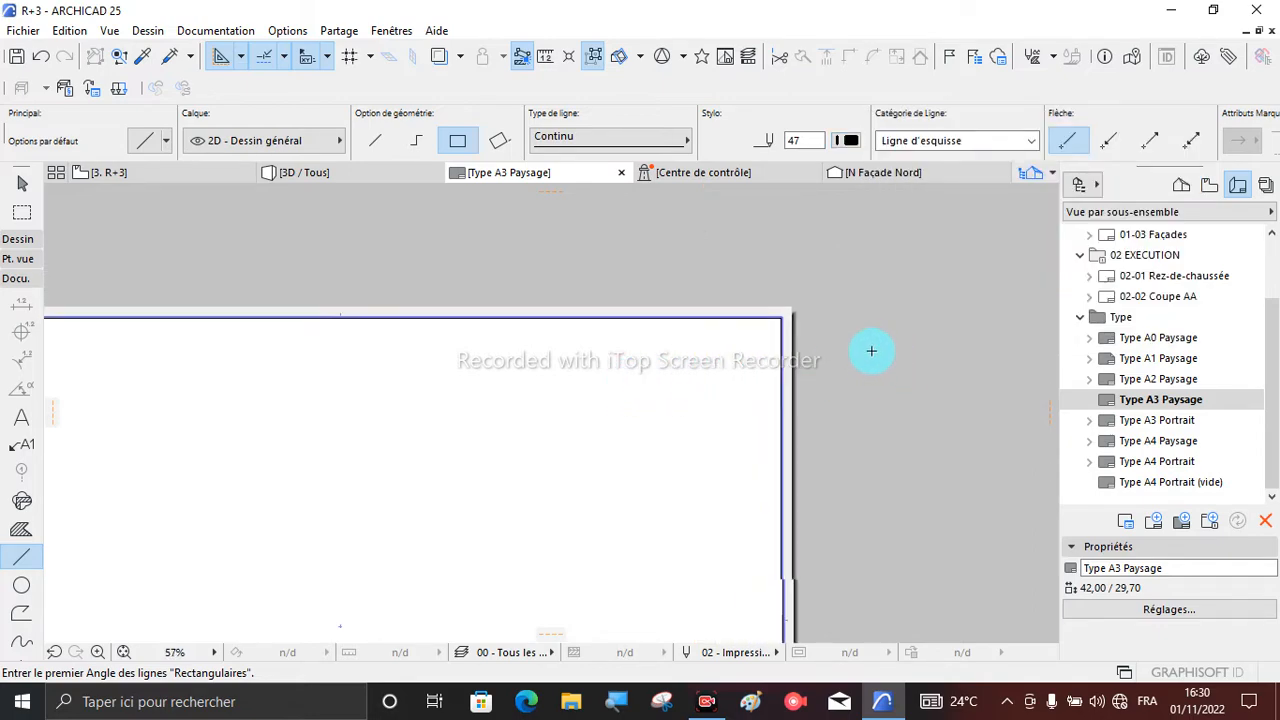
pyautogui.scroll(-3, 586, 323)
pyautogui.scroll(3, 373, 293)
pyautogui.scroll(-1, 372, 292)
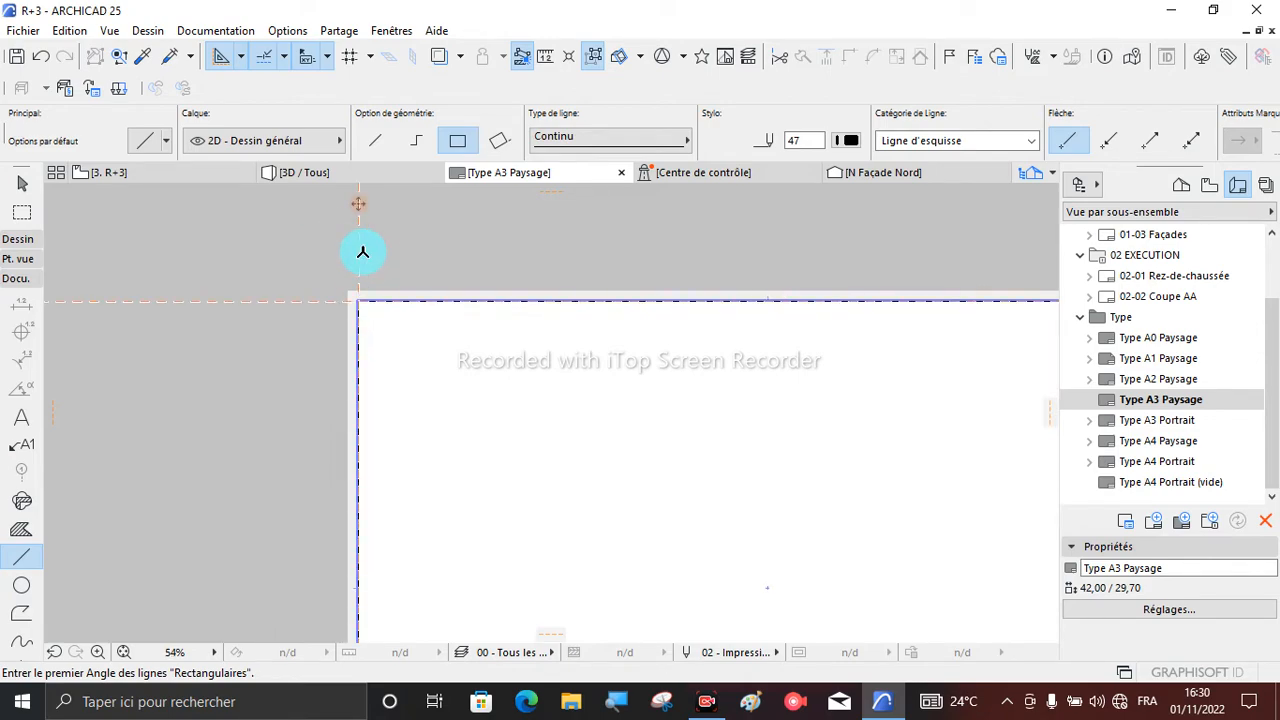
pyautogui.press('Escape')
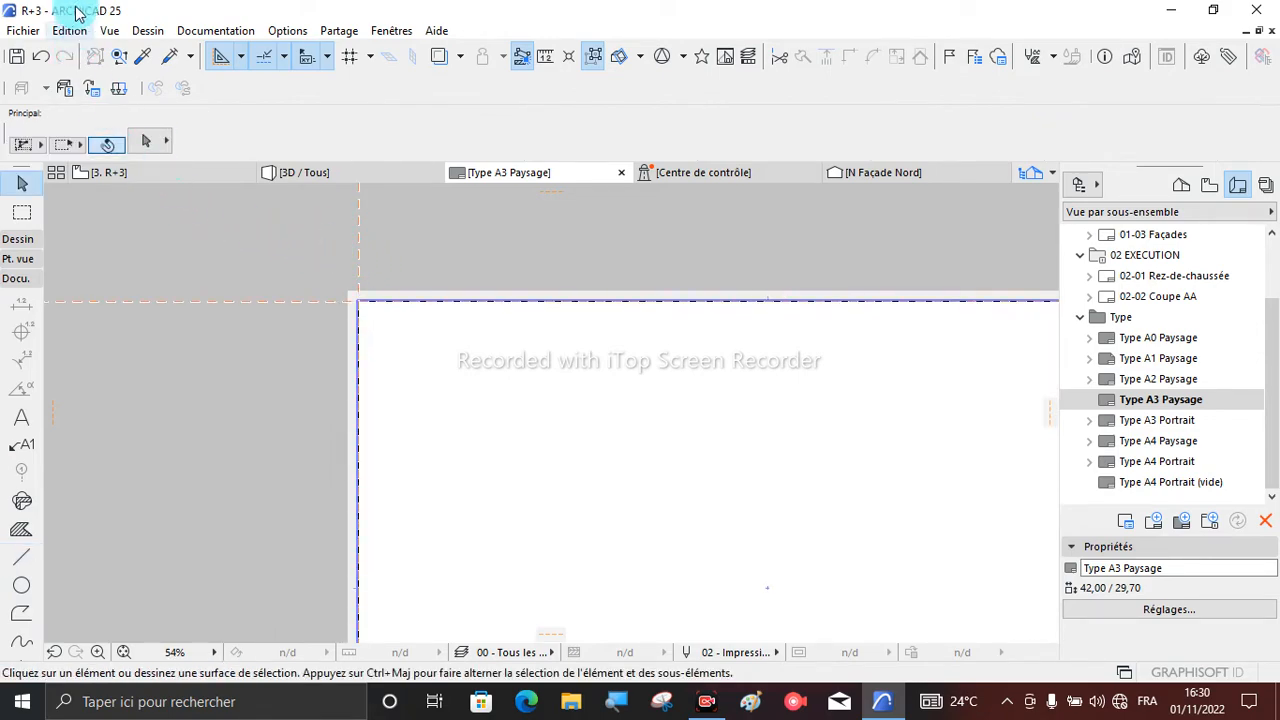
# - Hide the guide lines on the A3 master layout and inspect the frame's edges and bottom-right corner
pyautogui.click(107, 30)
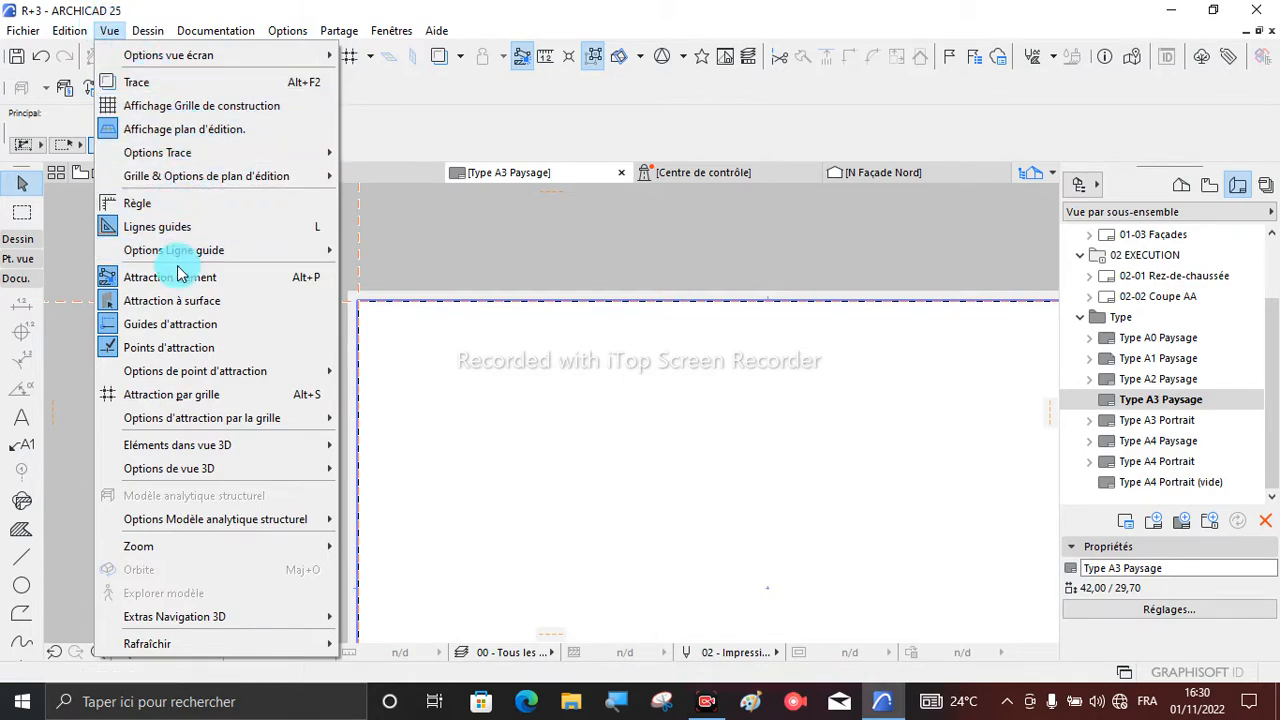
pyautogui.click(138, 233)
pyautogui.scroll(-3, 148, 245)
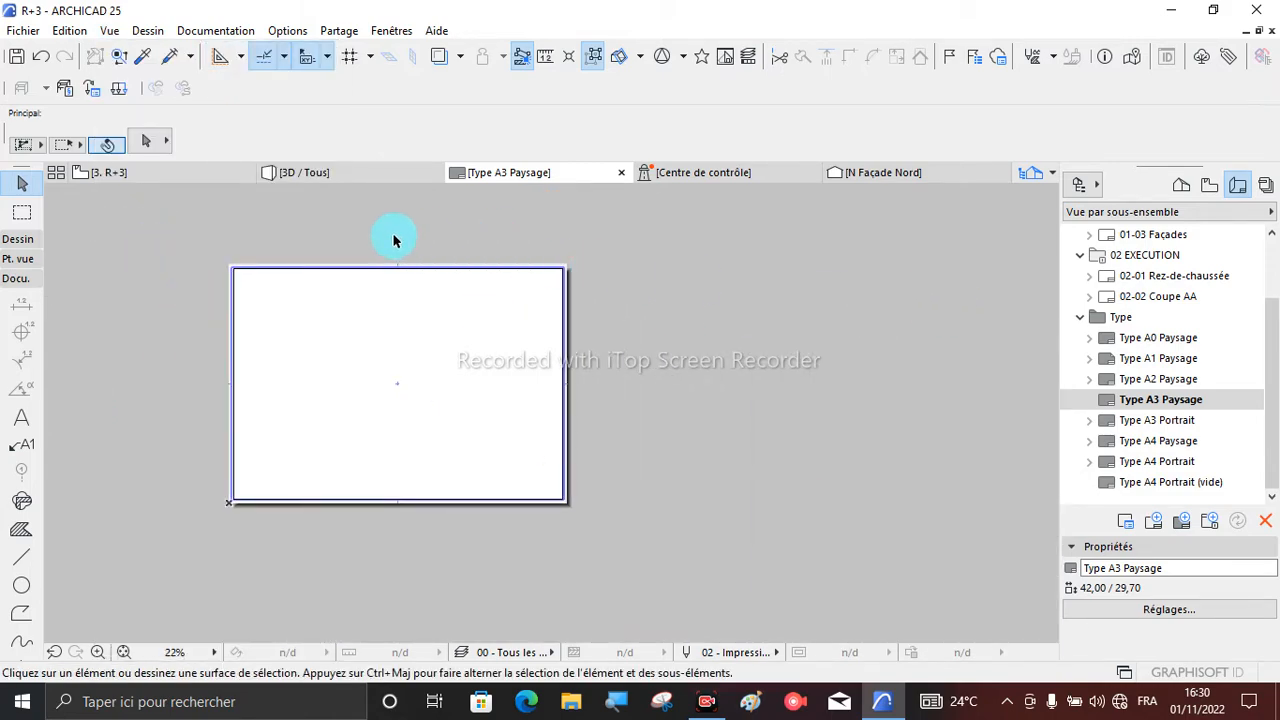
pyautogui.scroll(3, 272, 257)
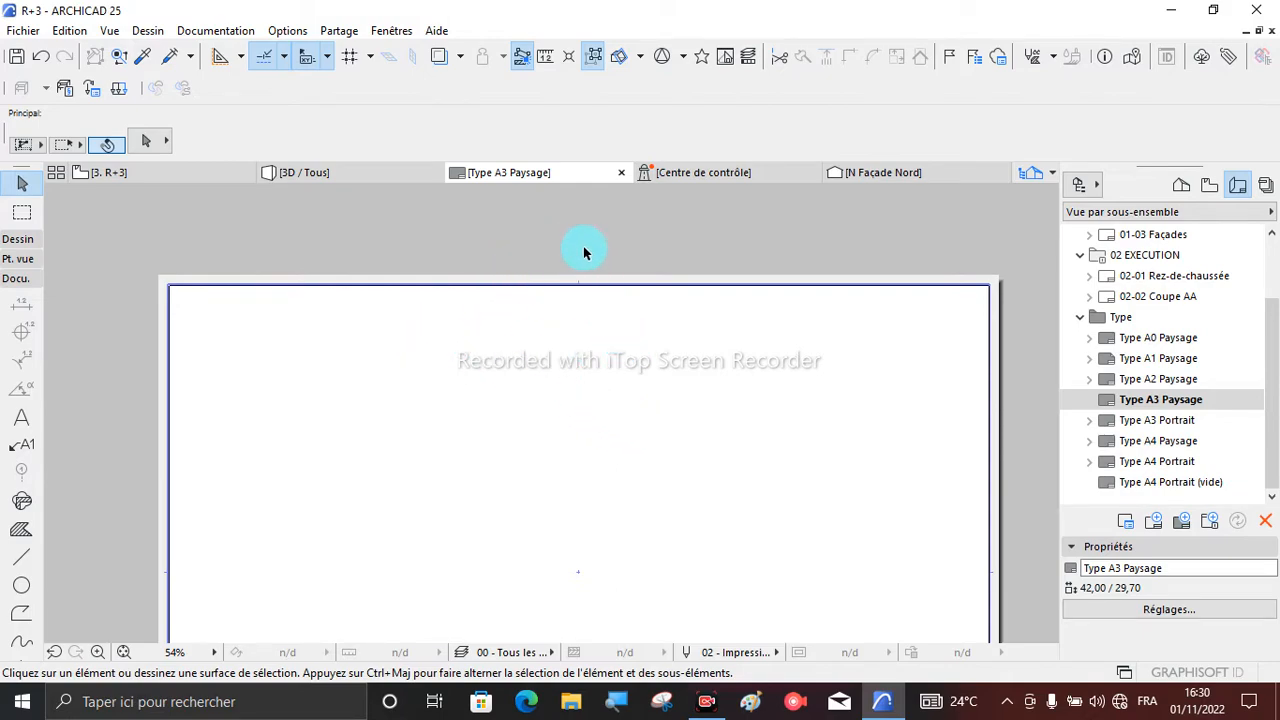
pyautogui.scroll(-2, 640, 275)
pyautogui.scroll(-2, 735, 420)
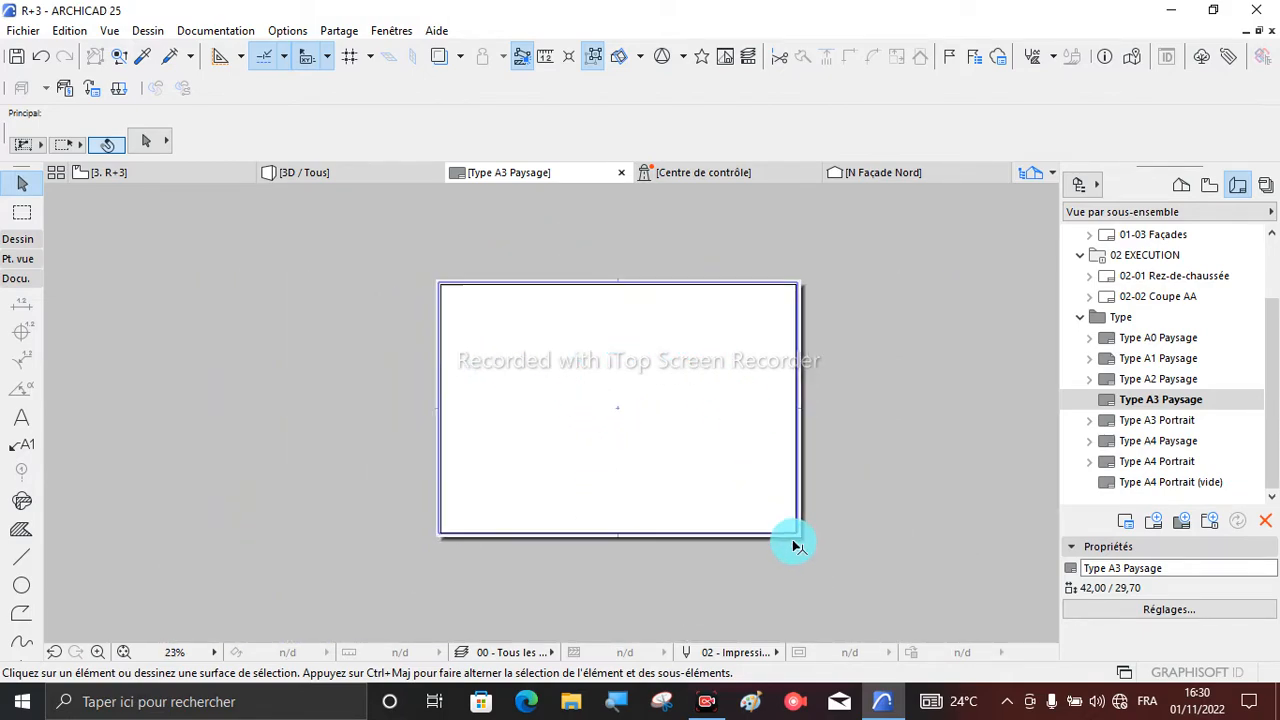
pyautogui.scroll(4, 795, 545)
pyautogui.scroll(1, 802, 500)
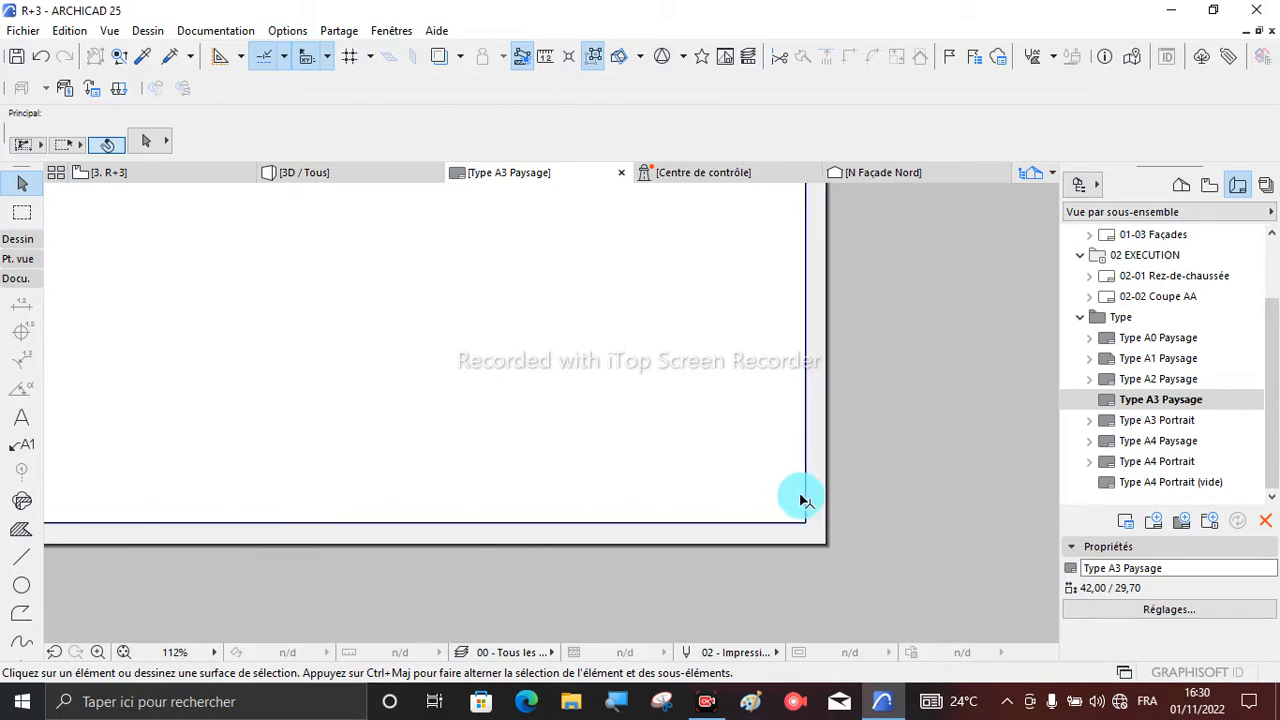
pyautogui.scroll(-2, 749, 551)
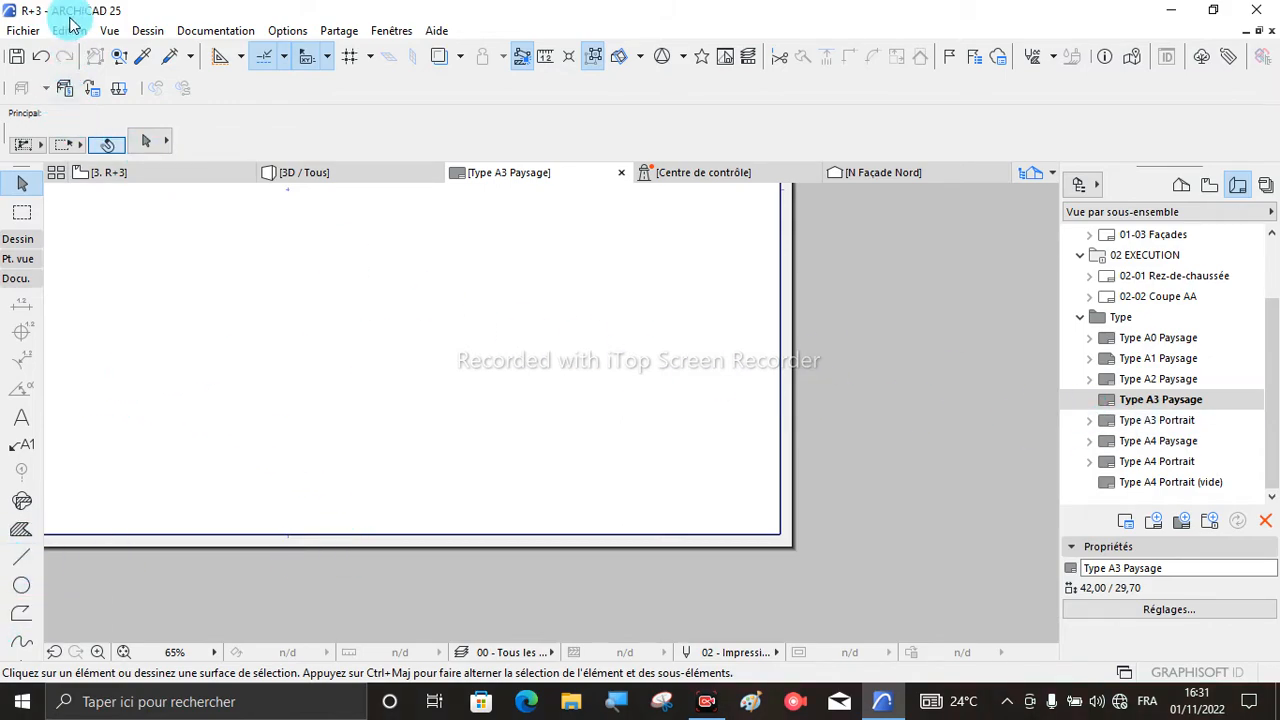
# - Show the guide lines again and move the vertical guide line 15 inward from the frame's right edge
pyautogui.click(108, 31)
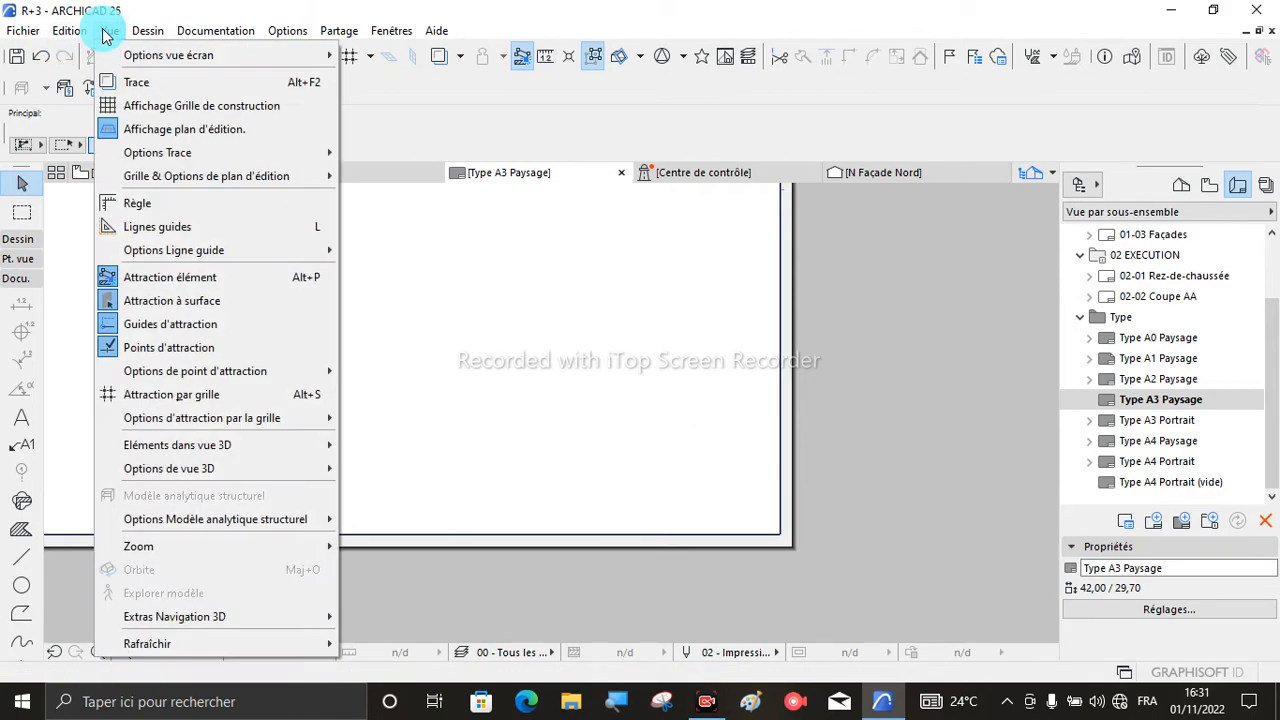
pyautogui.click(178, 228)
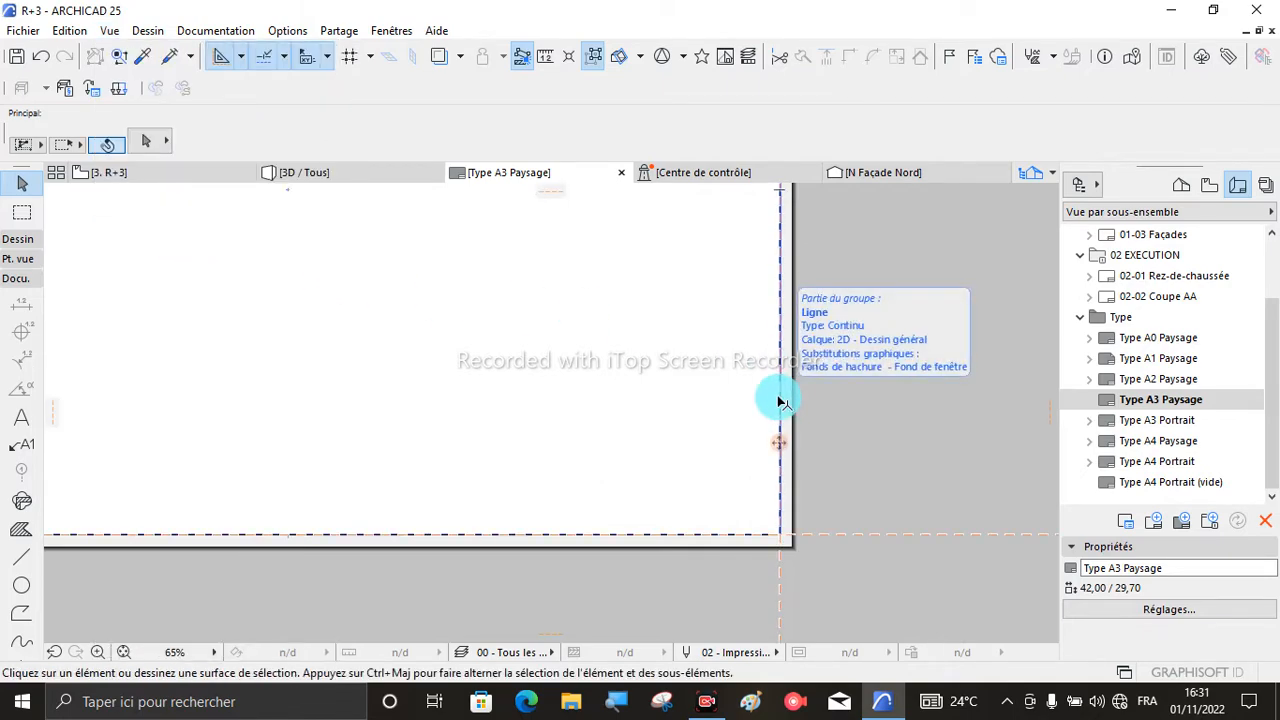
pyautogui.moveTo(775, 443); pyautogui.dragTo(246, 443)
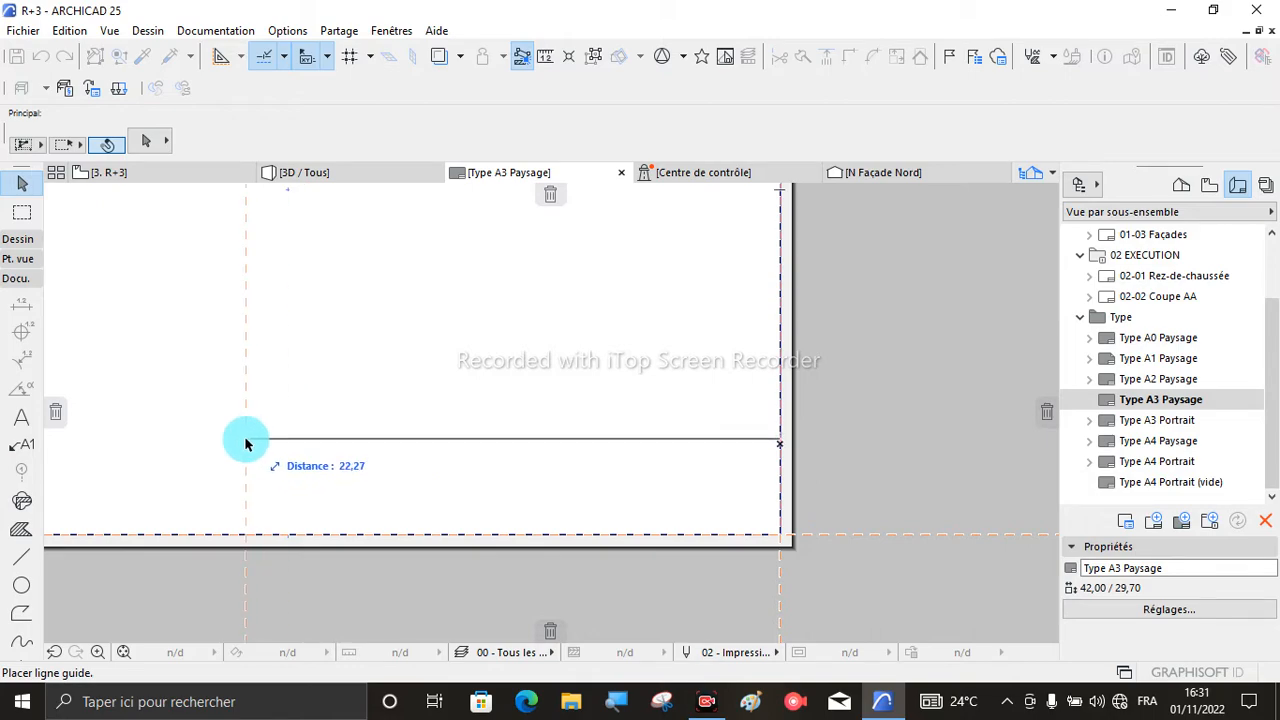
pyautogui.moveTo(246, 443); pyautogui.dragTo(244, 440)
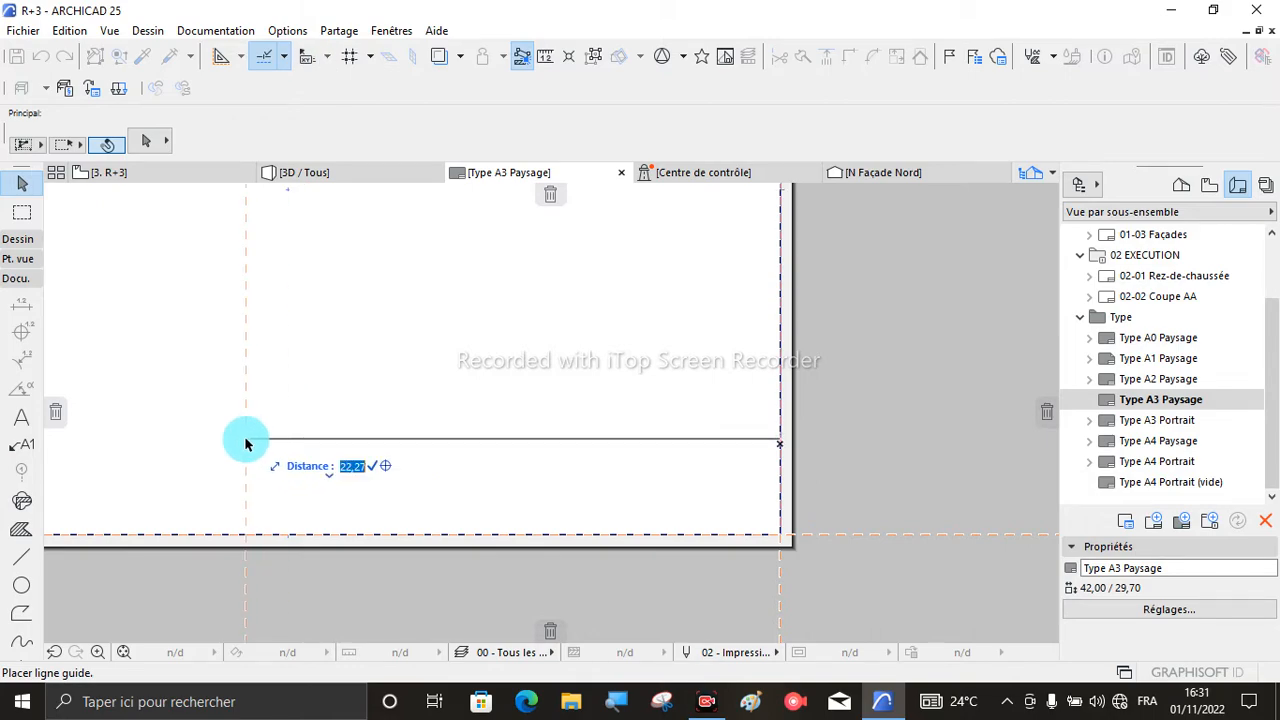
pyautogui.write('1')
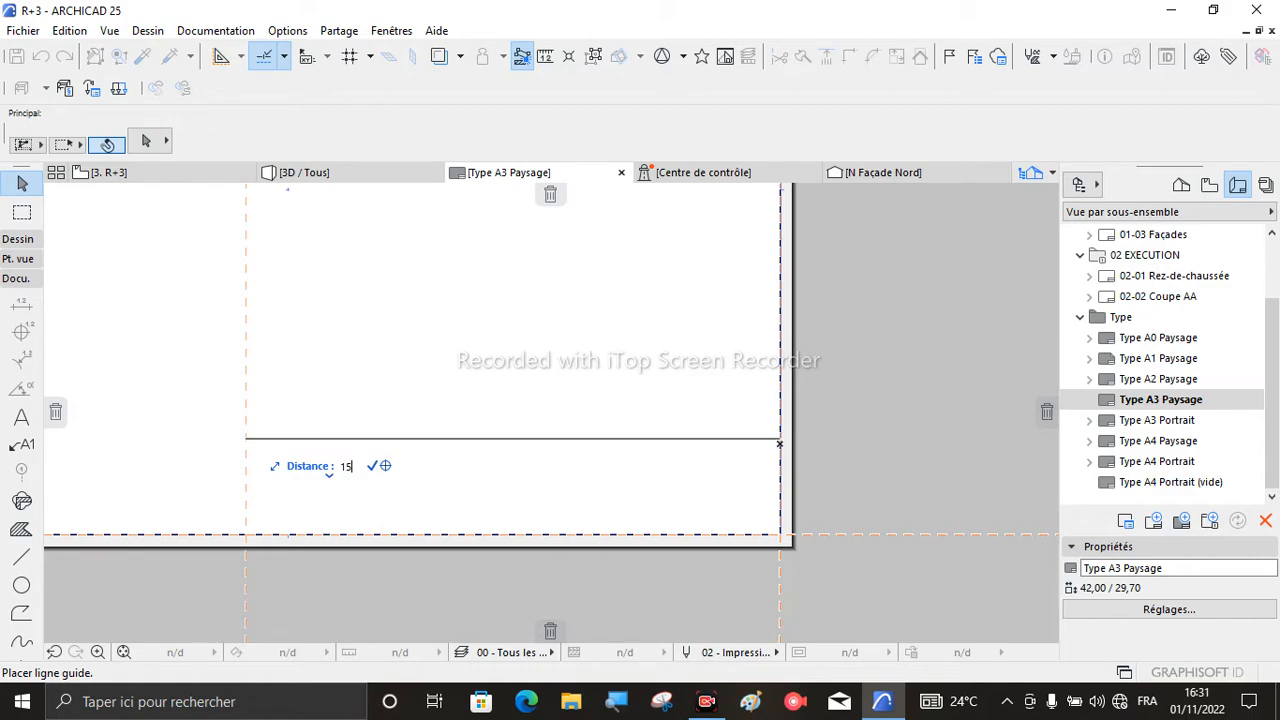
pyautogui.write('5')
pyautogui.press('Return')
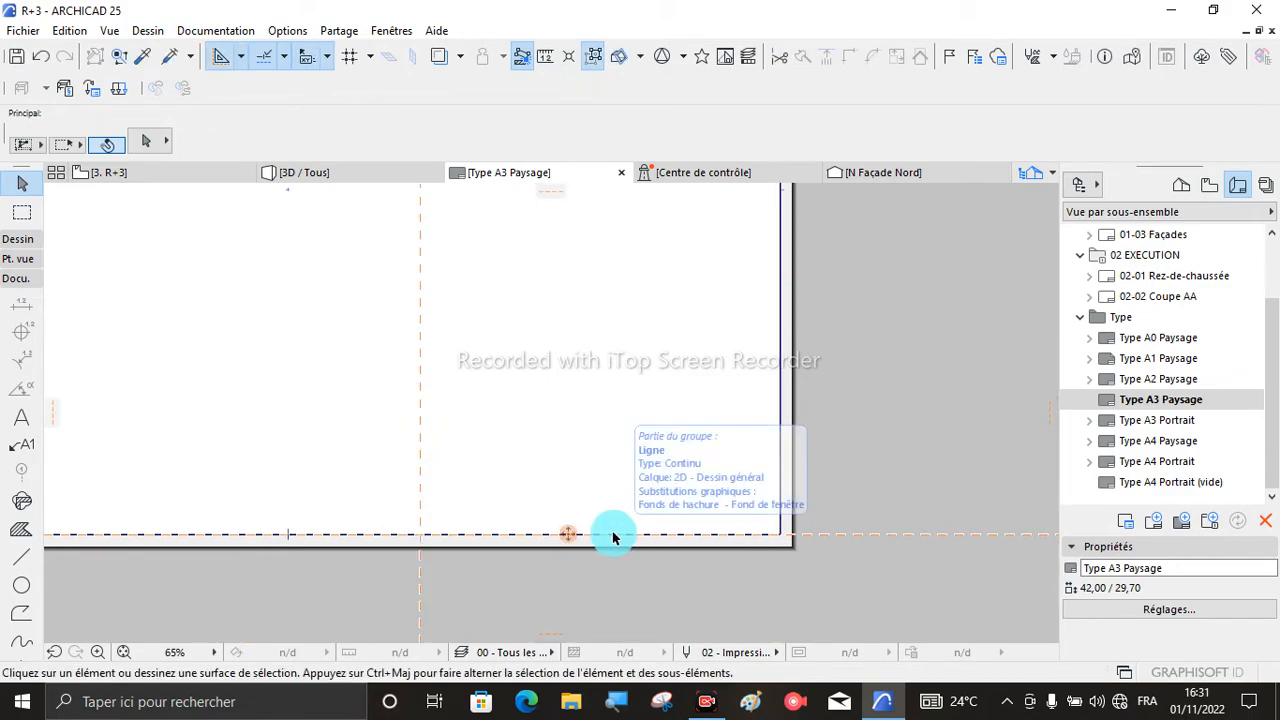
# - Move the horizontal guide line up 4 from the frame's bottom edge
pyautogui.moveTo(563, 537); pyautogui.dragTo(558, 455)
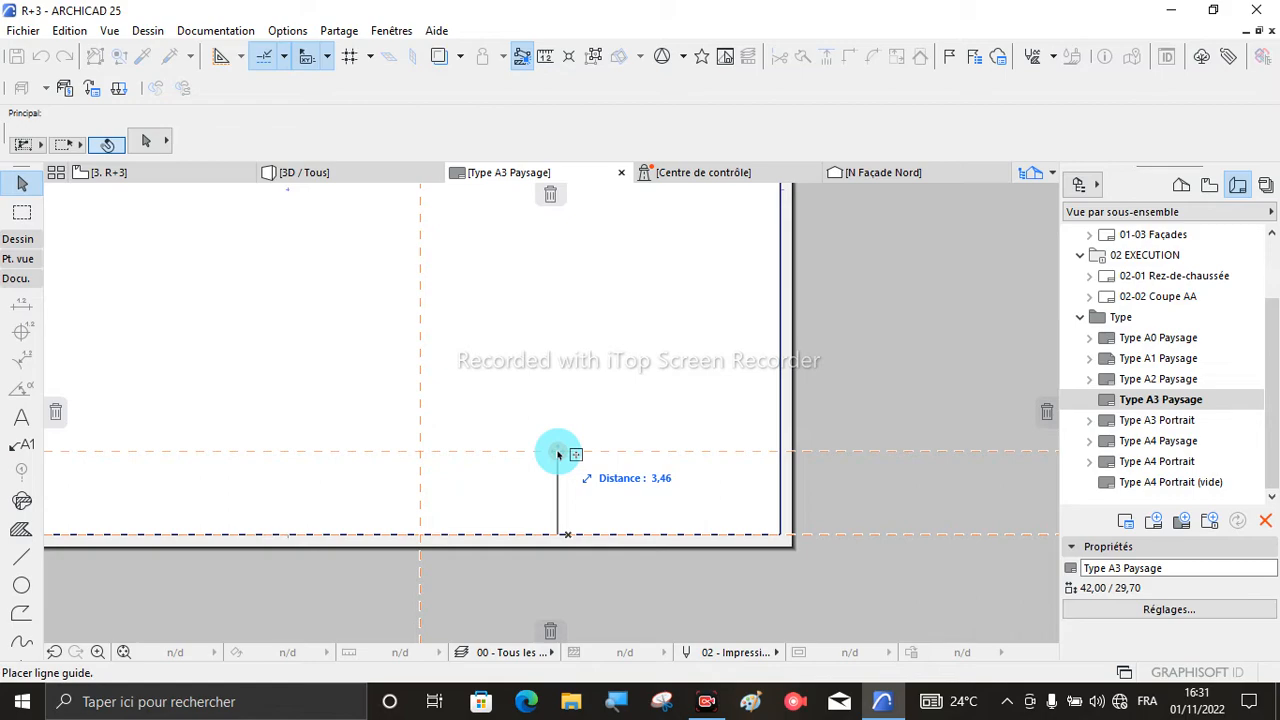
pyautogui.press('Tab')
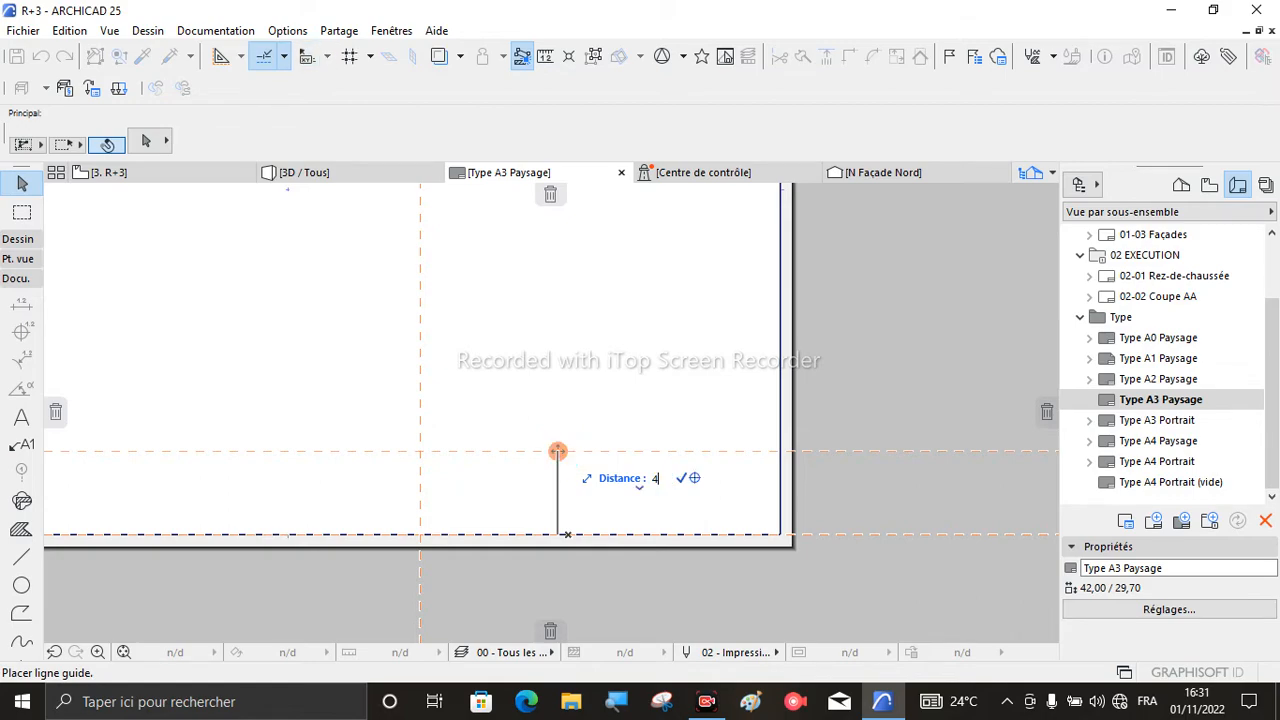
pyautogui.click(557, 437)
# - Draw a 15,00 by 4,00 rectangle with the Line tool from the guide line intersection to the frame's bottom-right corner
pyautogui.scroll(3, 582, 438)
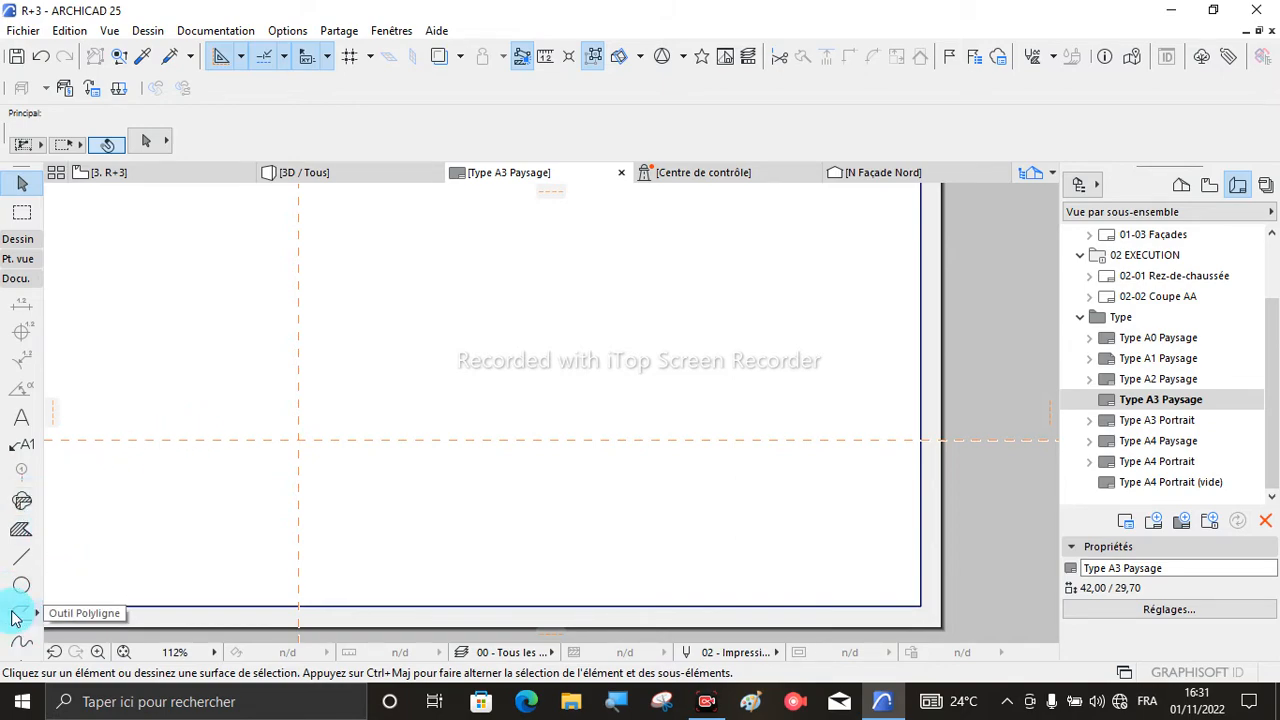
pyautogui.click(21, 557)
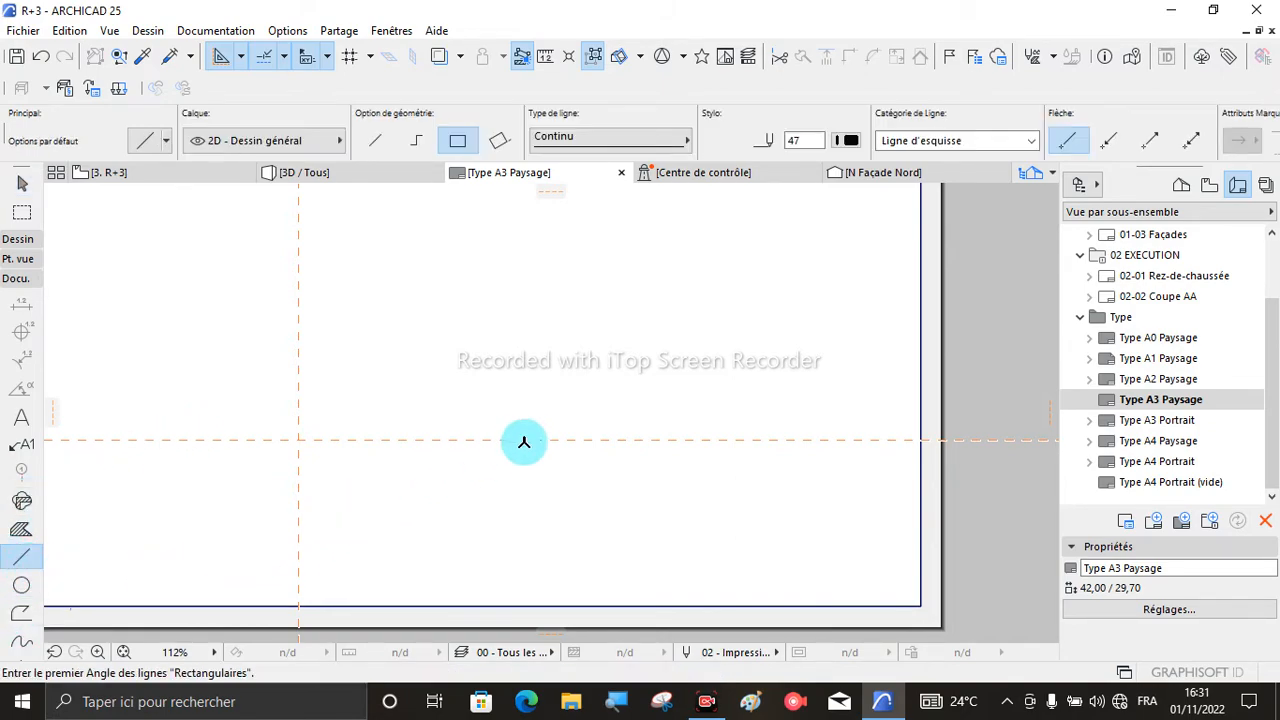
pyautogui.click(298, 440)
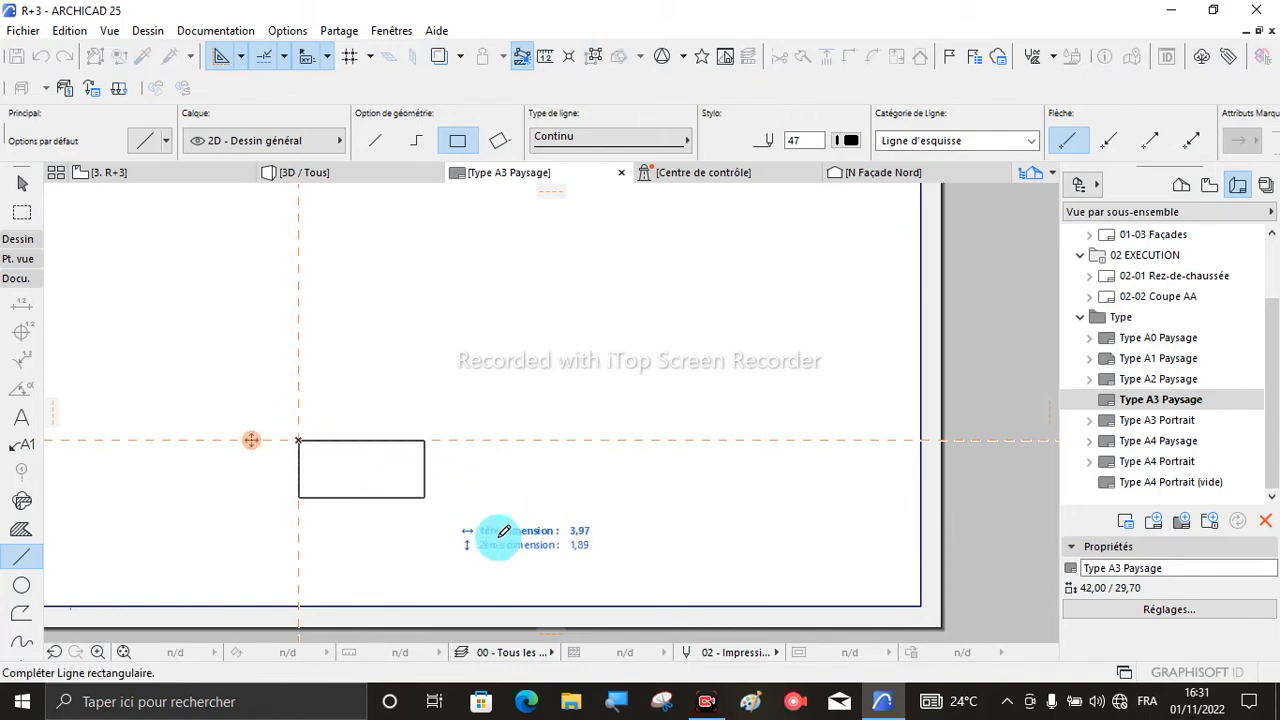
pyautogui.click(921, 606)
pyautogui.scroll(-2, 386, 443)
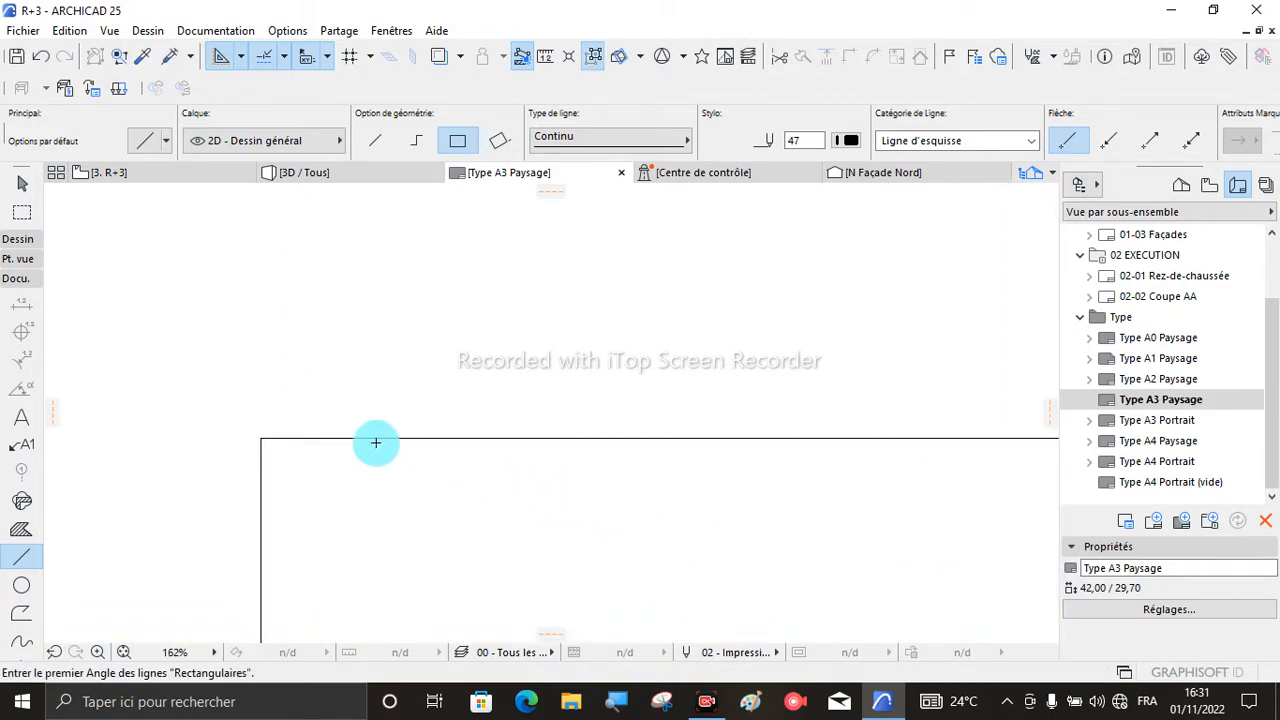
# - Move the horizontal guide line from the title block rectangle's top edge to about 1 below it
pyautogui.scroll(3, 402, 445)
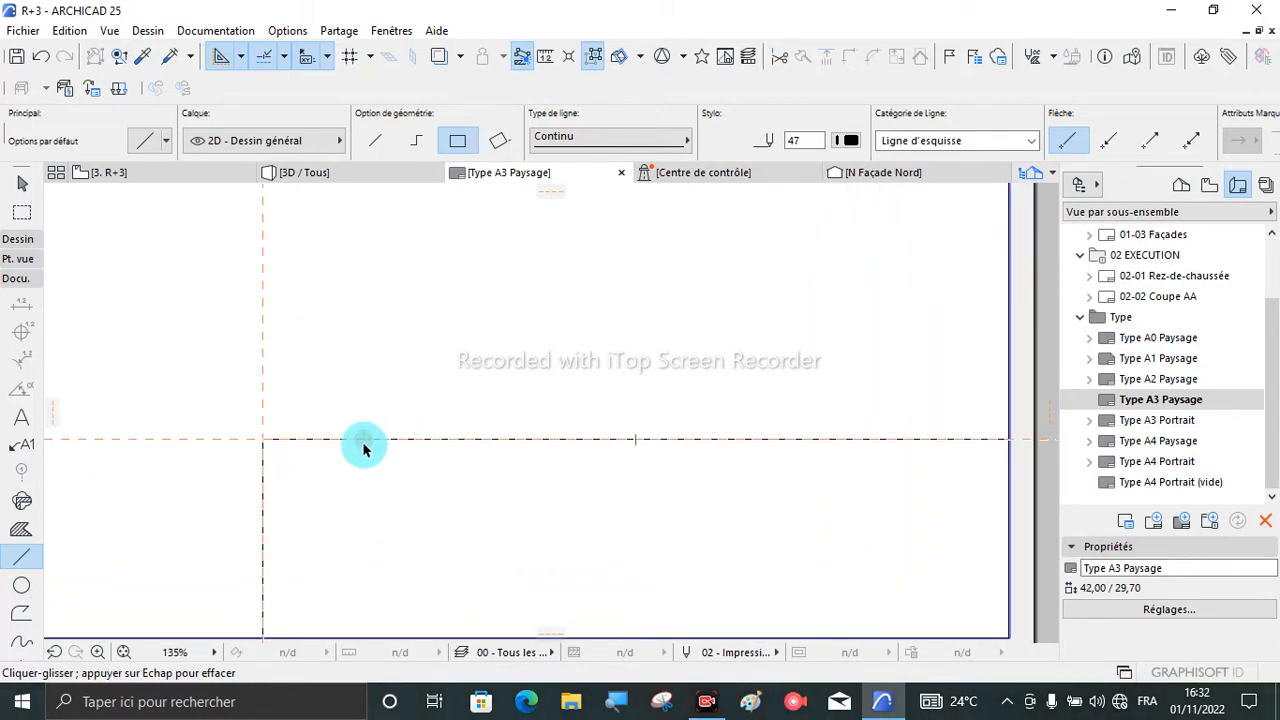
pyautogui.moveTo(363, 449); pyautogui.dragTo(368, 489)
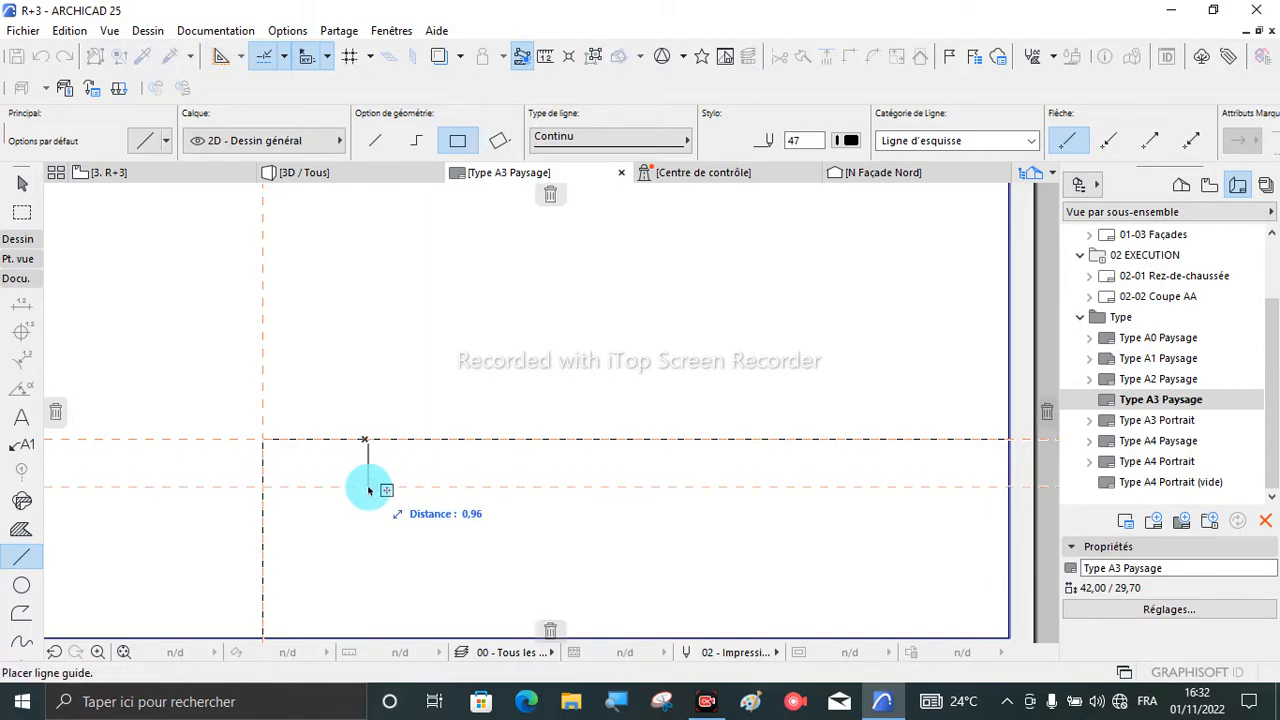
pyautogui.press('Tab')
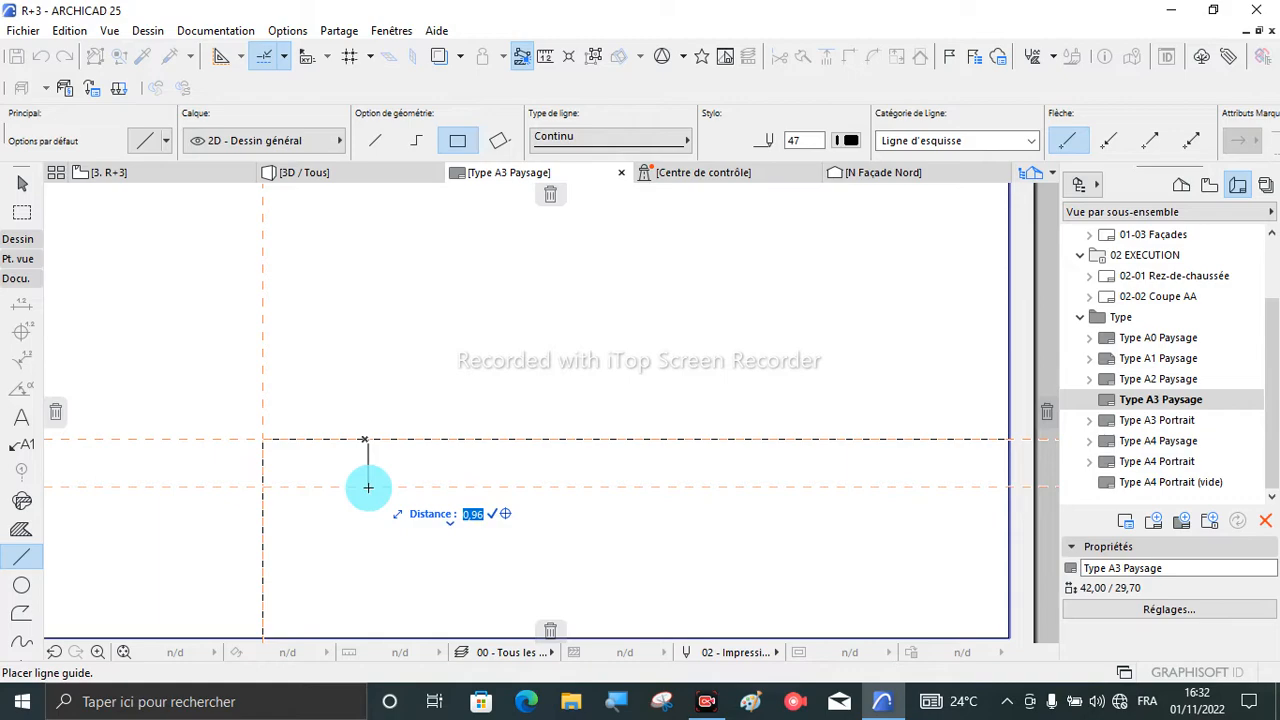
pyautogui.press('Return')
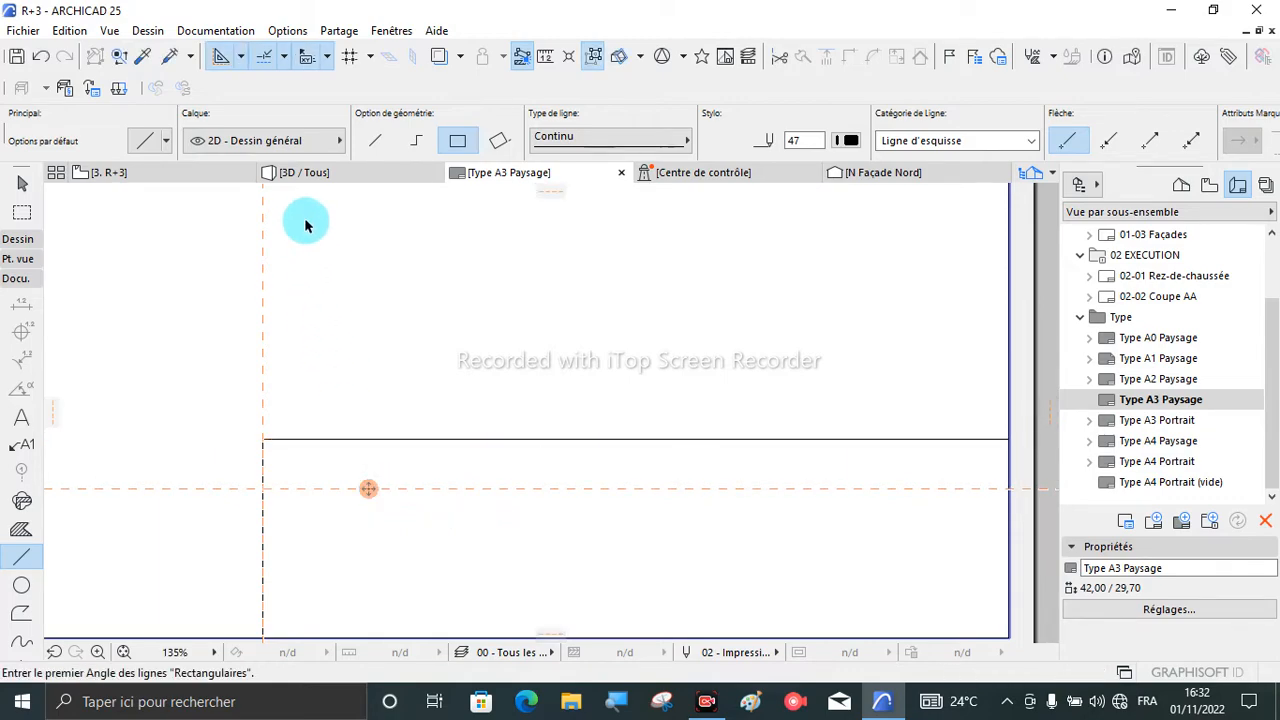
# - Draw a single straight line along the horizontal guide line across the full width of the title block rectangle
pyautogui.click(375, 140)
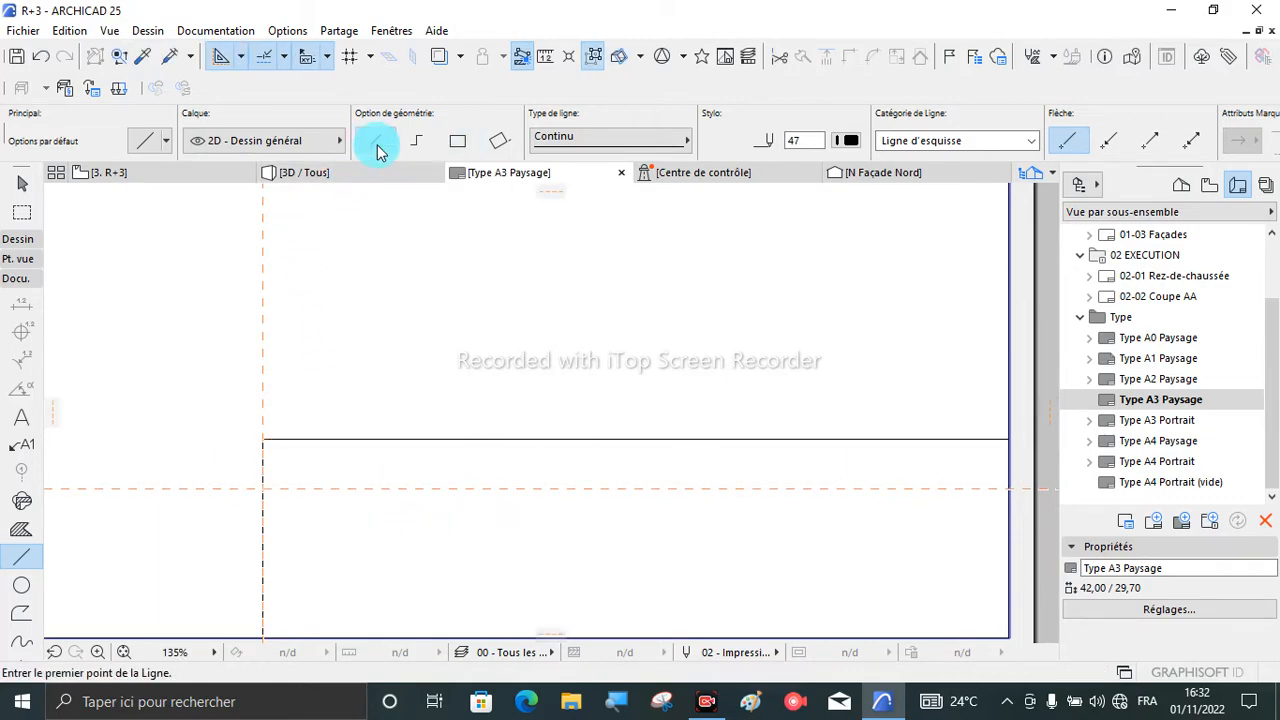
pyautogui.click(263, 490)
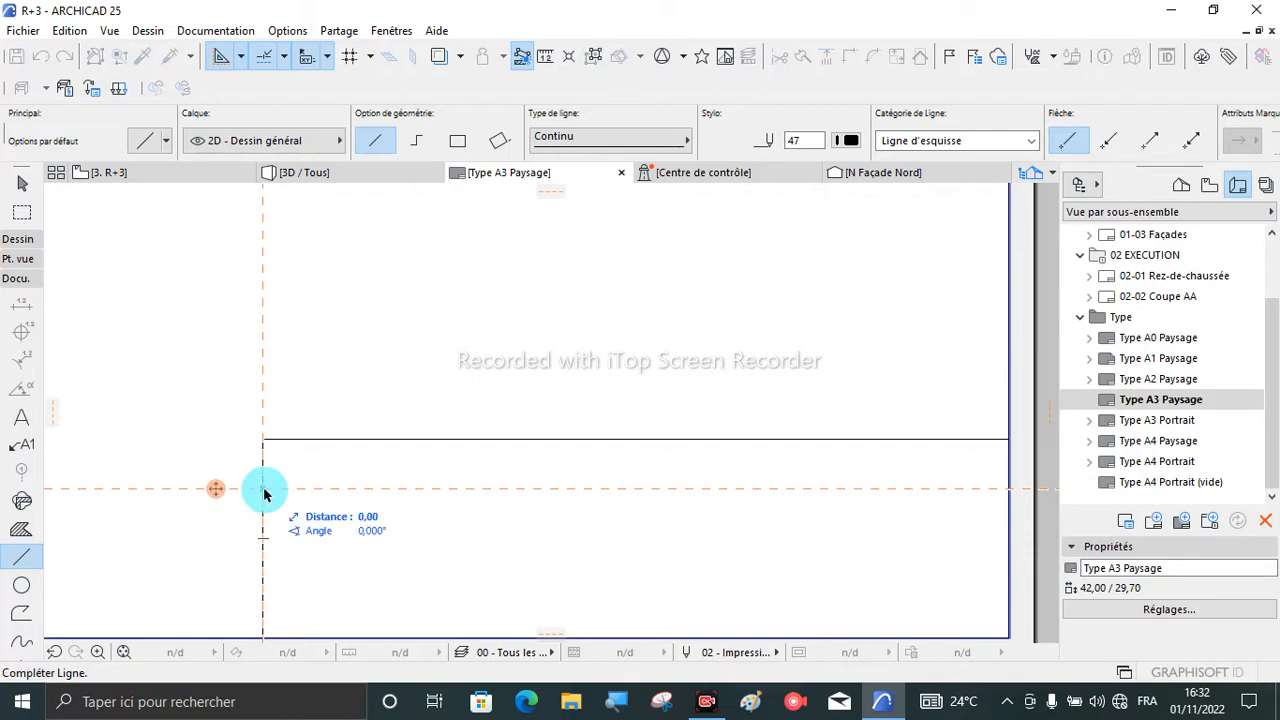
pyautogui.click(1009, 490)
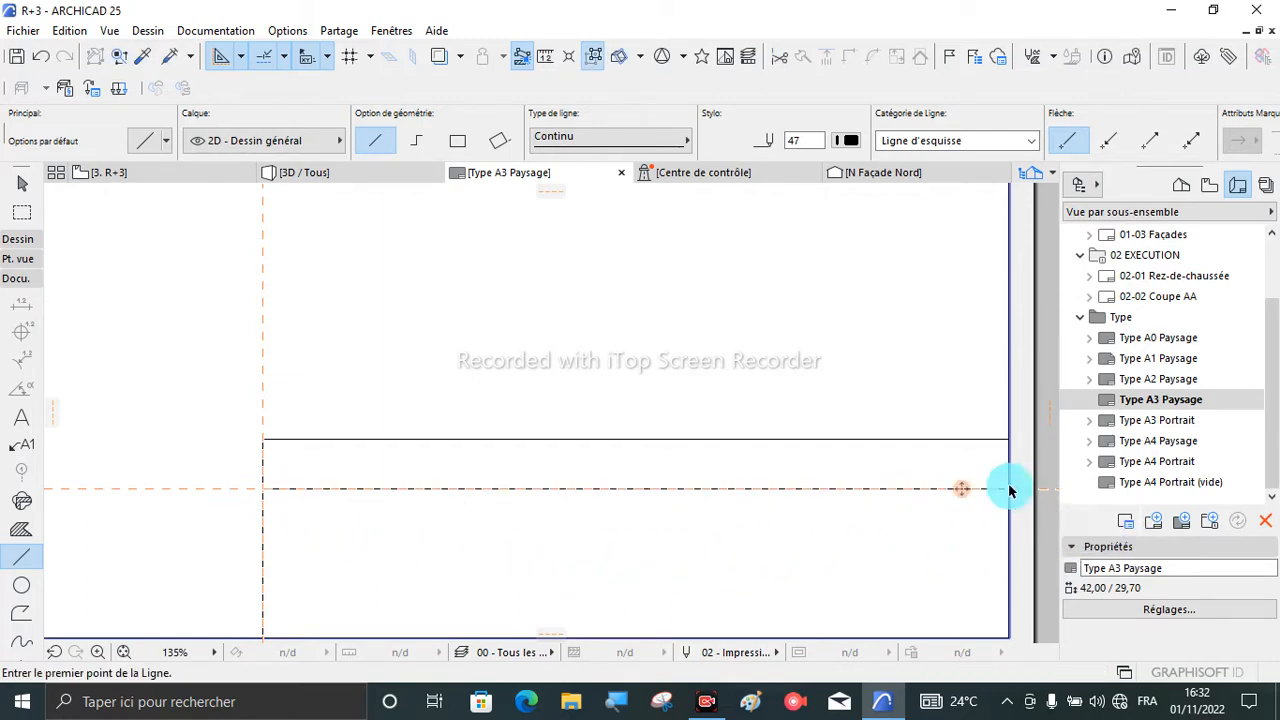
pyautogui.click(620, 490)
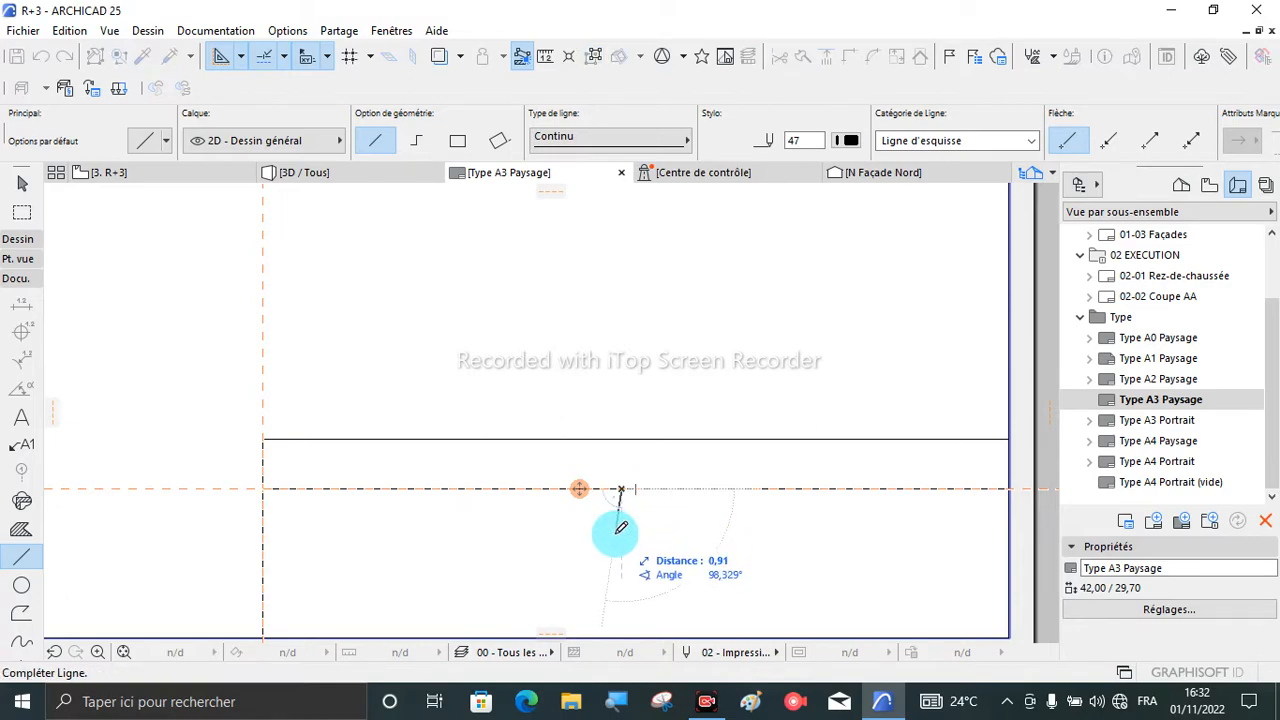
pyautogui.press('Escape')
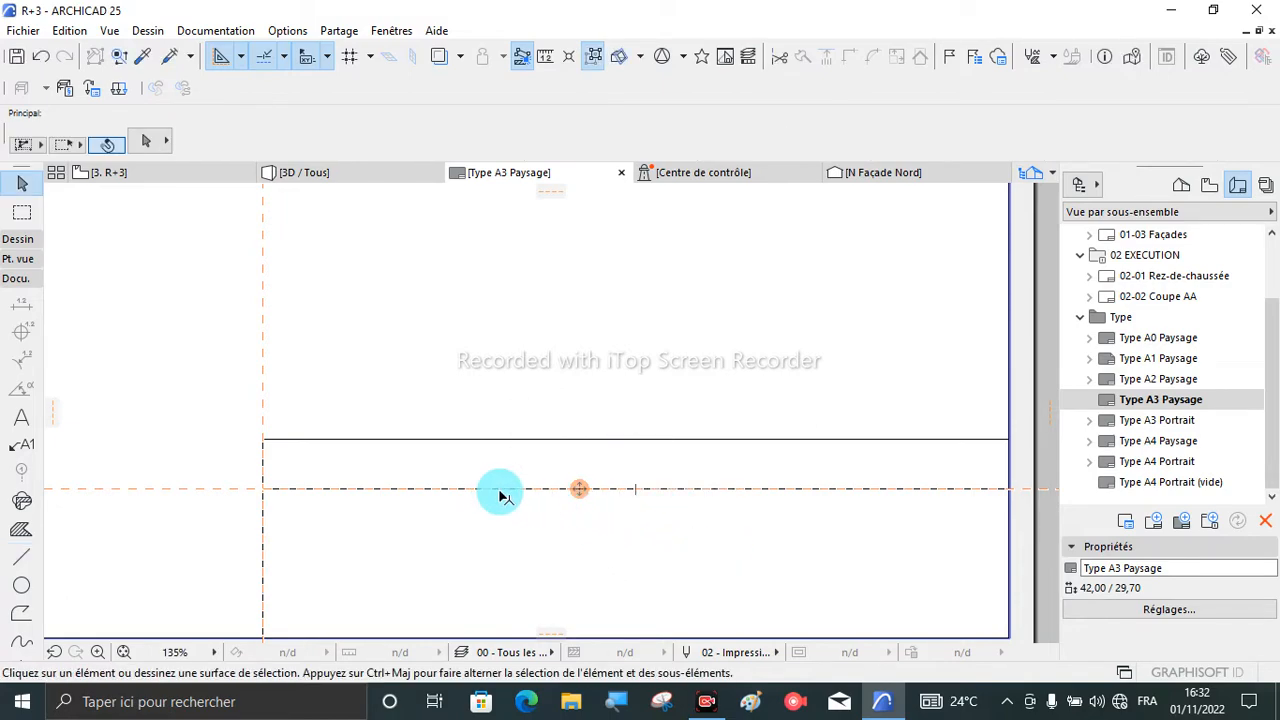
# - Move the dividing line straight down from the guide line to the title block's mid-height
pyautogui.click(508, 490)
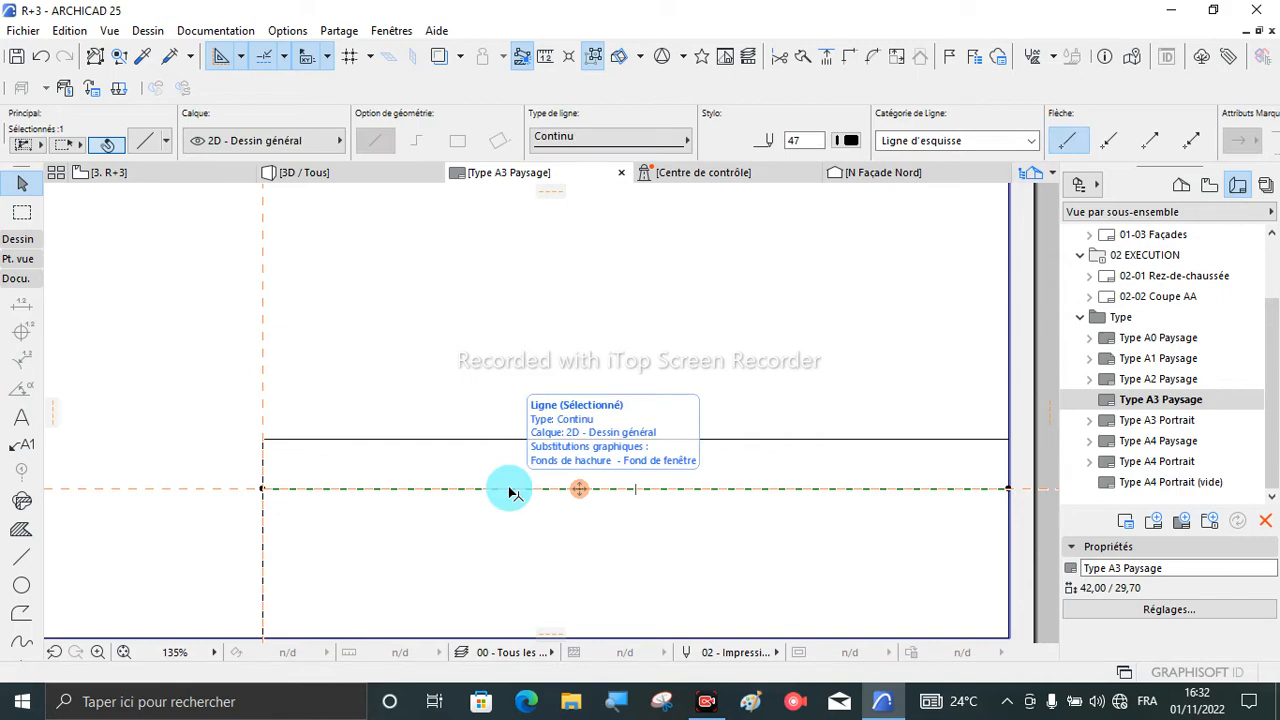
pyautogui.click(508, 490)
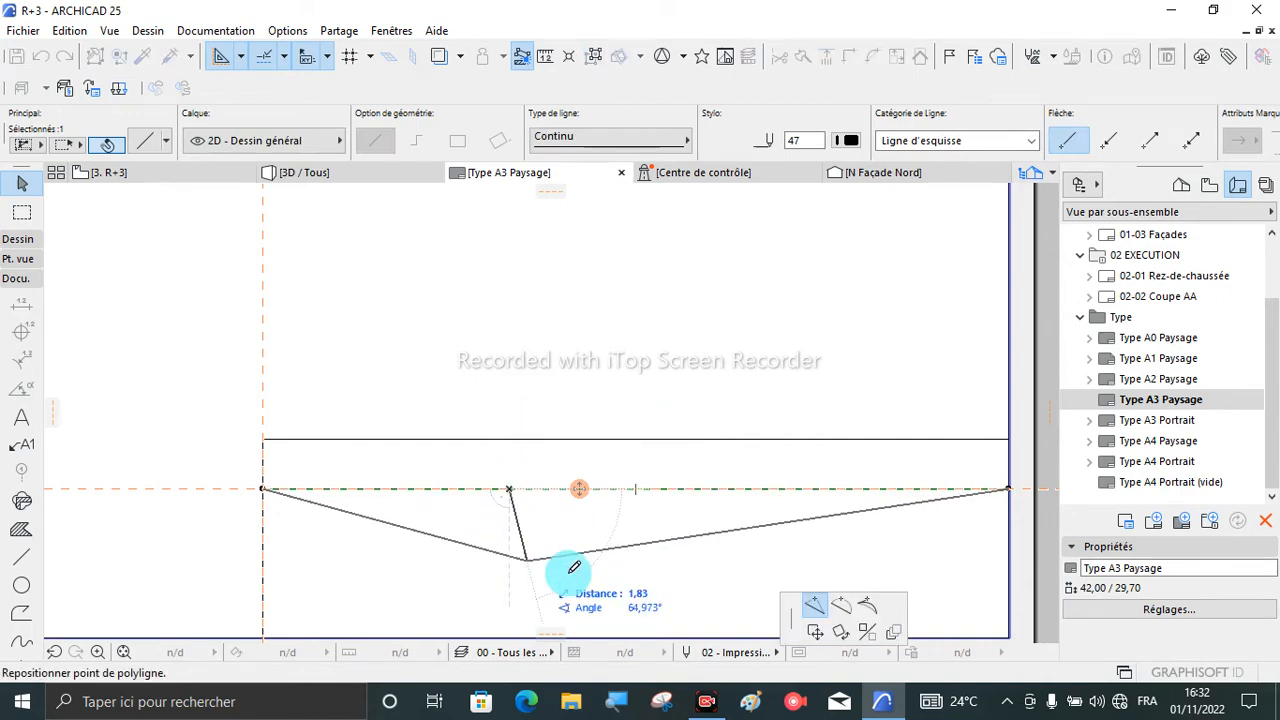
pyautogui.click(815, 632)
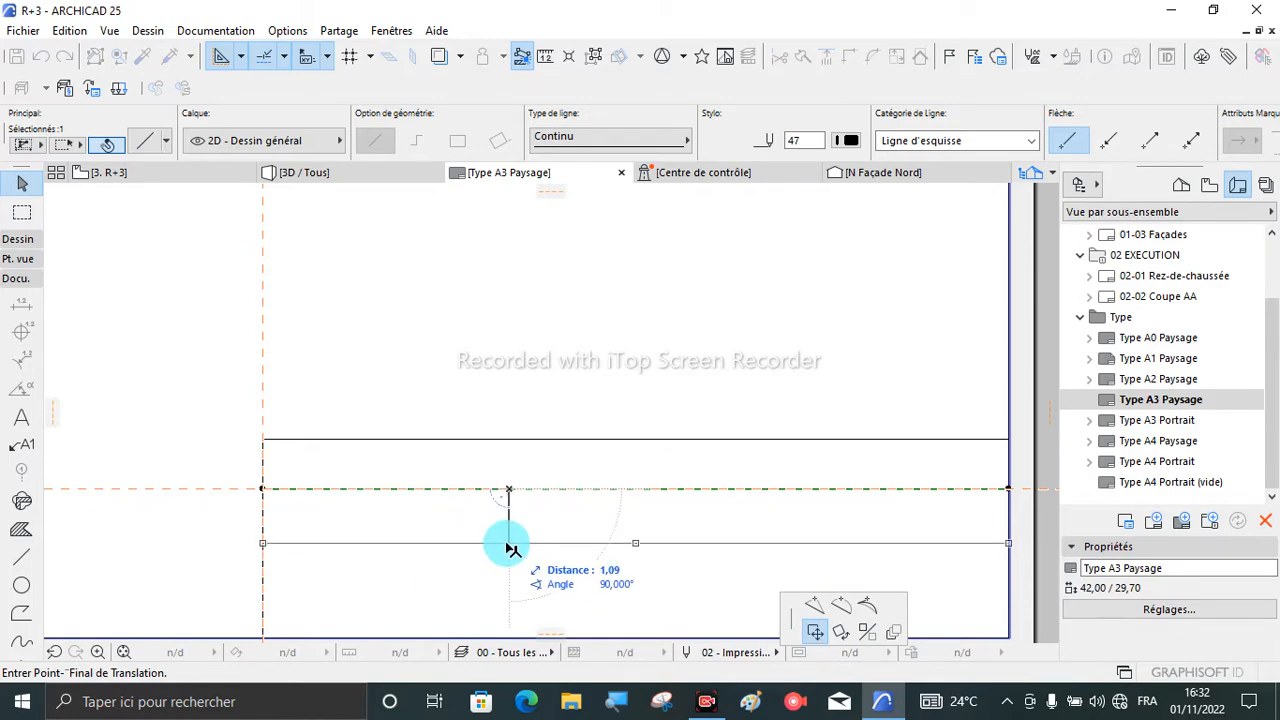
pyautogui.click(510, 545)
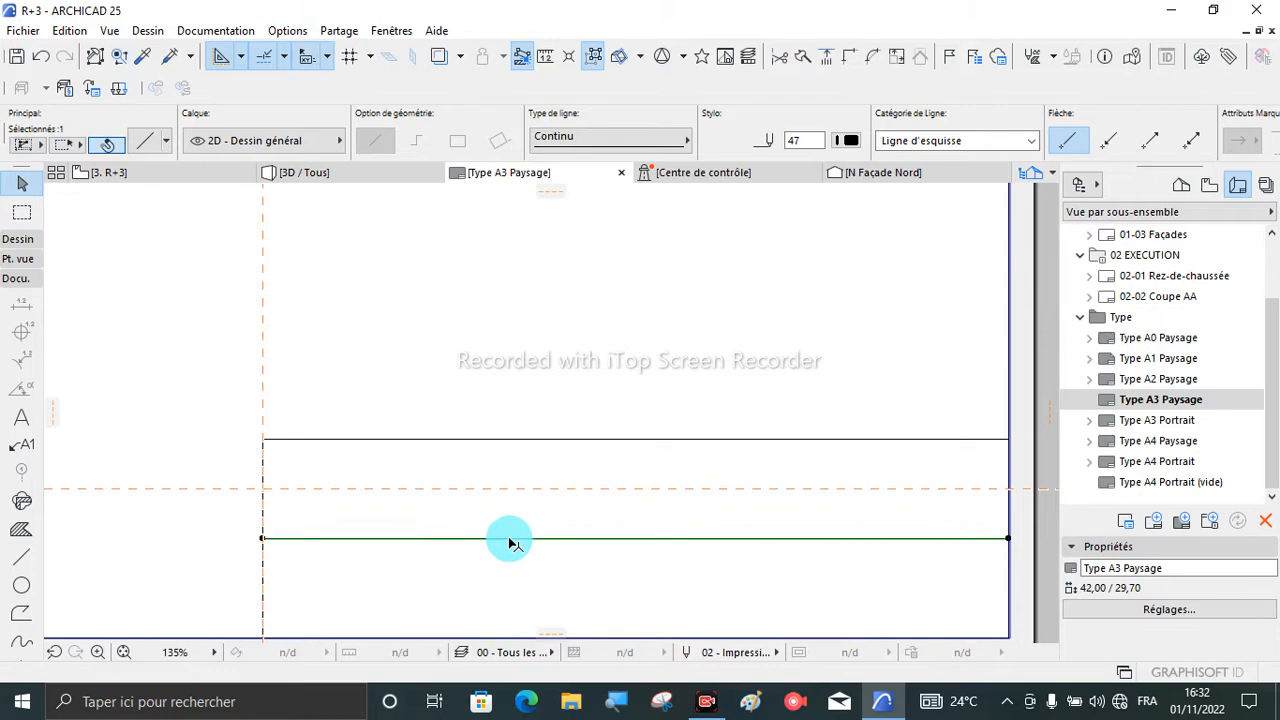
# - Copy the mid-height dividing line 1,00 straight up onto the horizontal guide line
pyautogui.scroll(2, 510, 543)
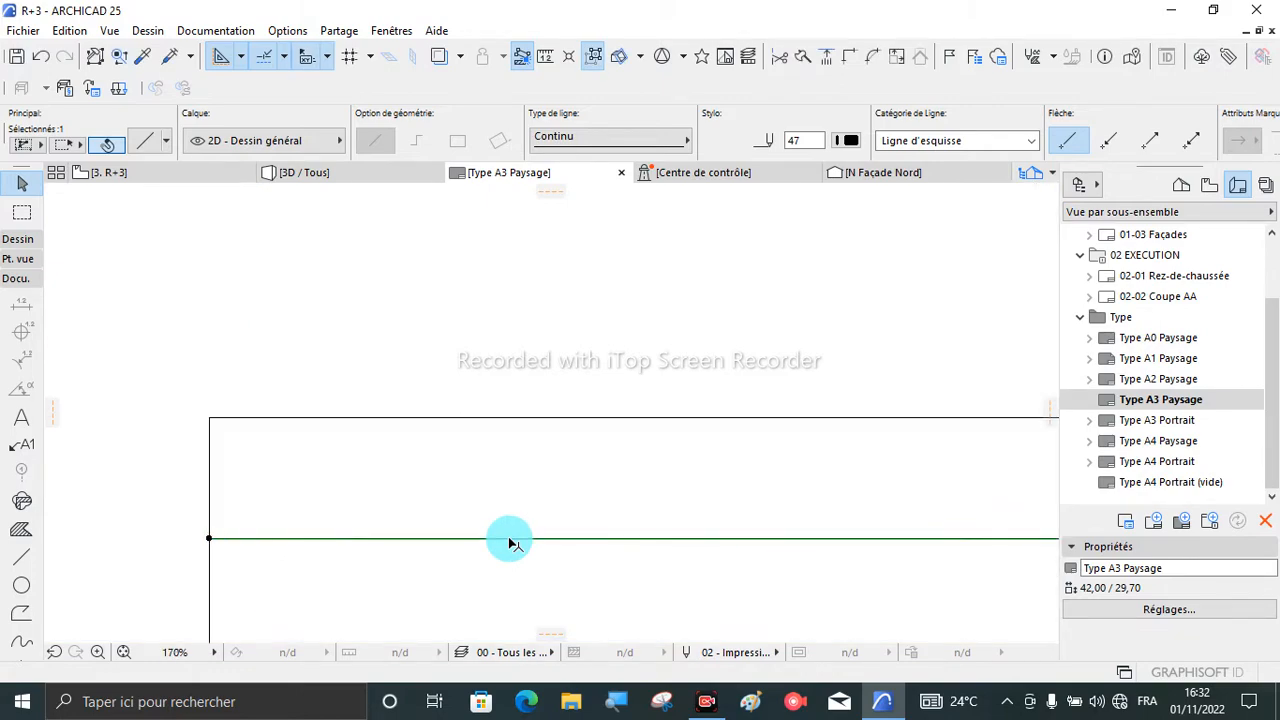
pyautogui.click(510, 543)
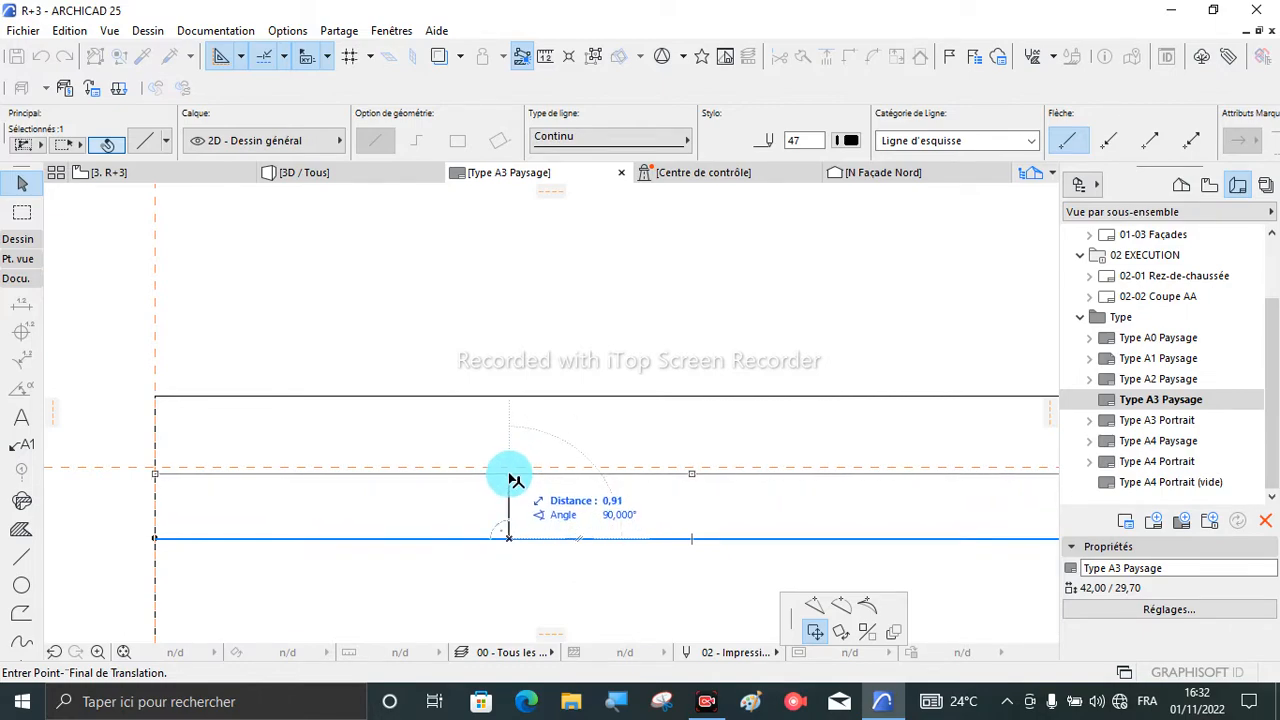
pyautogui.press('ctrl')
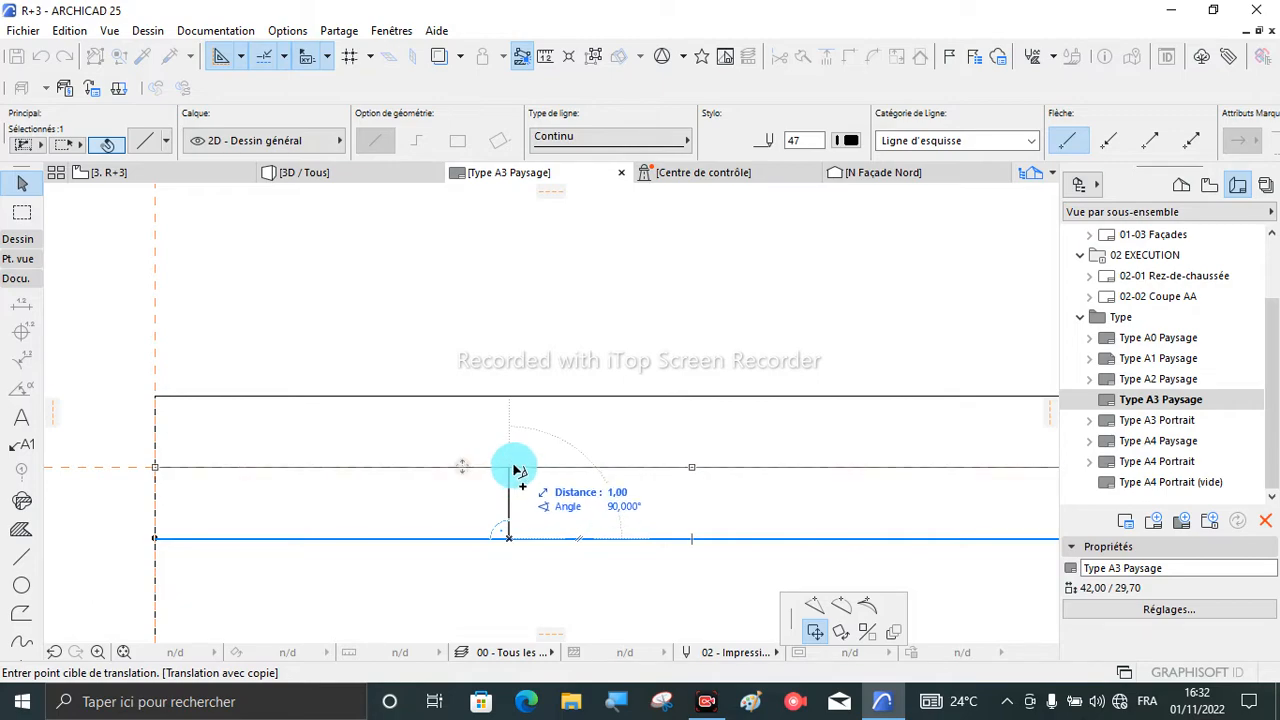
pyautogui.click(513, 468)
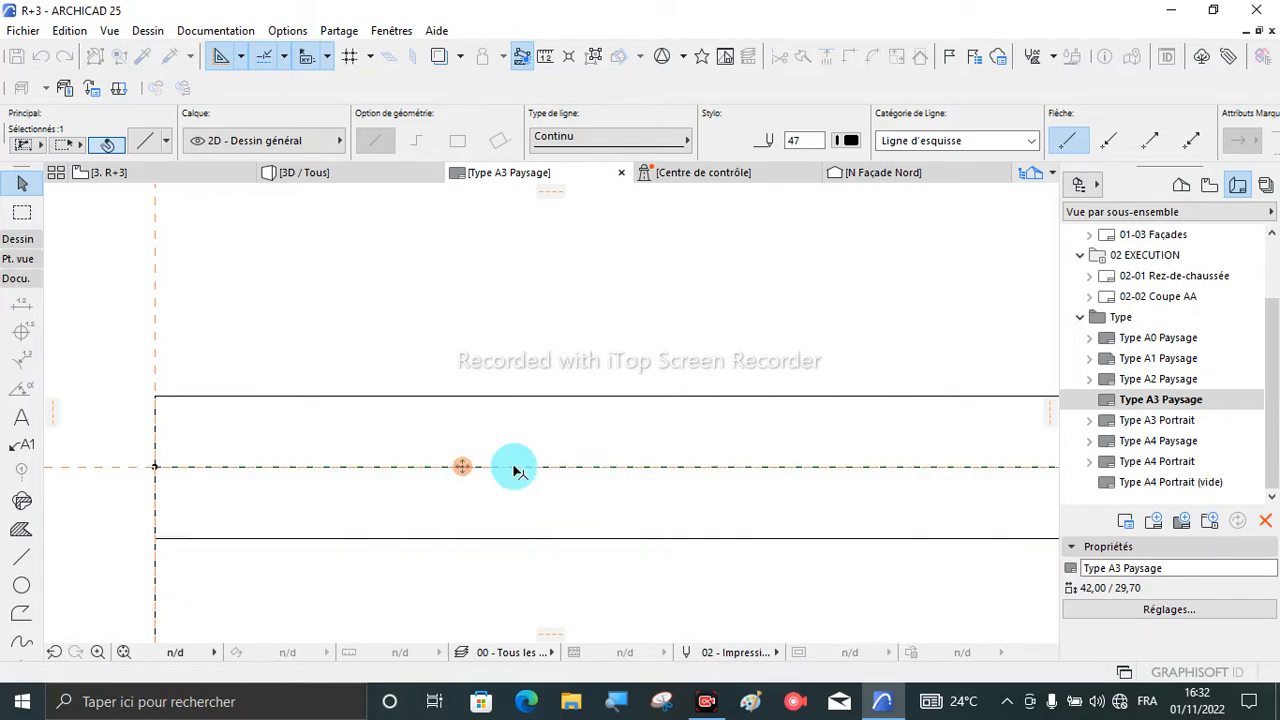
# - Copy the mid-height dividing line straight down by about 1 to form the lowest row of the title block, then deselect it
pyautogui.click(480, 540)
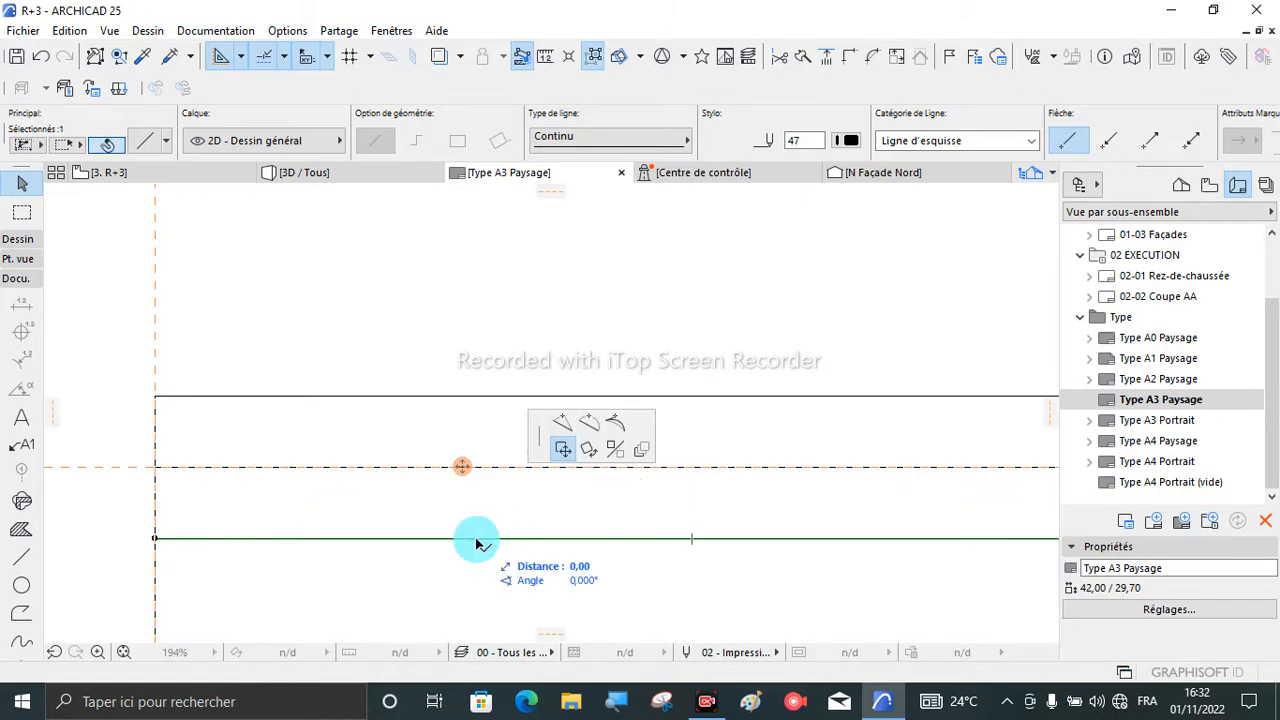
pyautogui.scroll(-3, 509, 480)
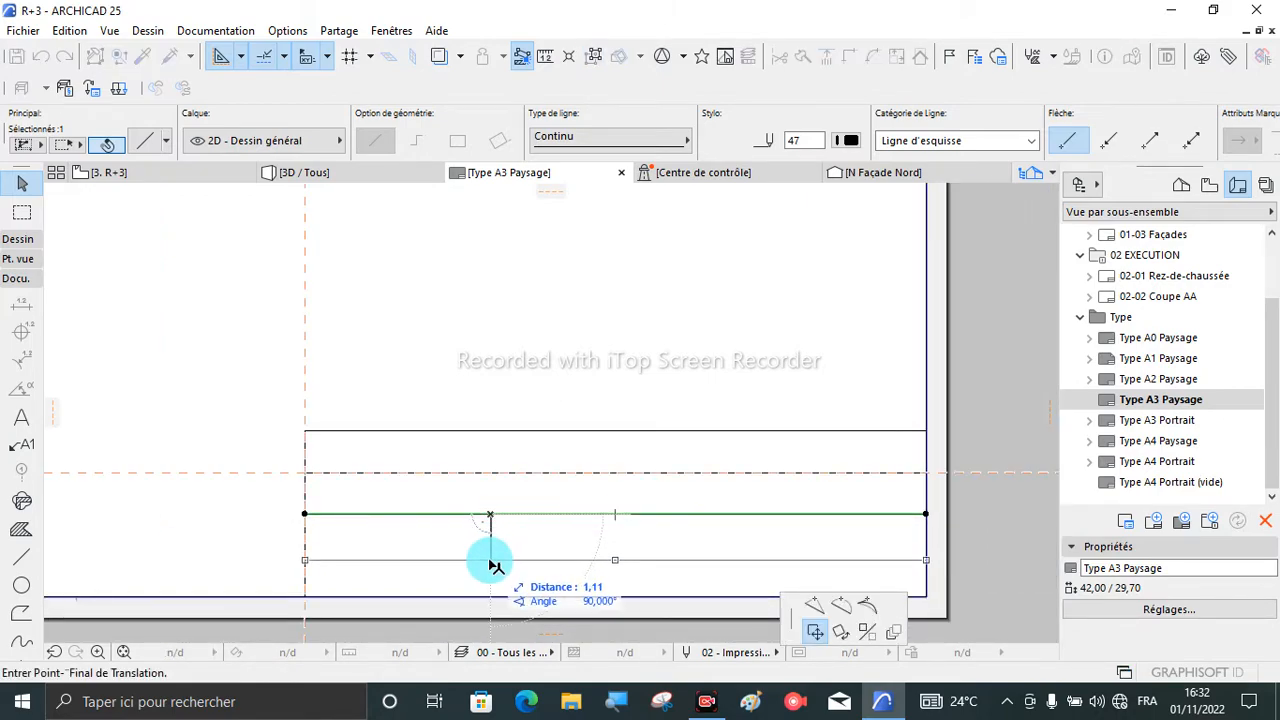
pyautogui.press('ctrl')
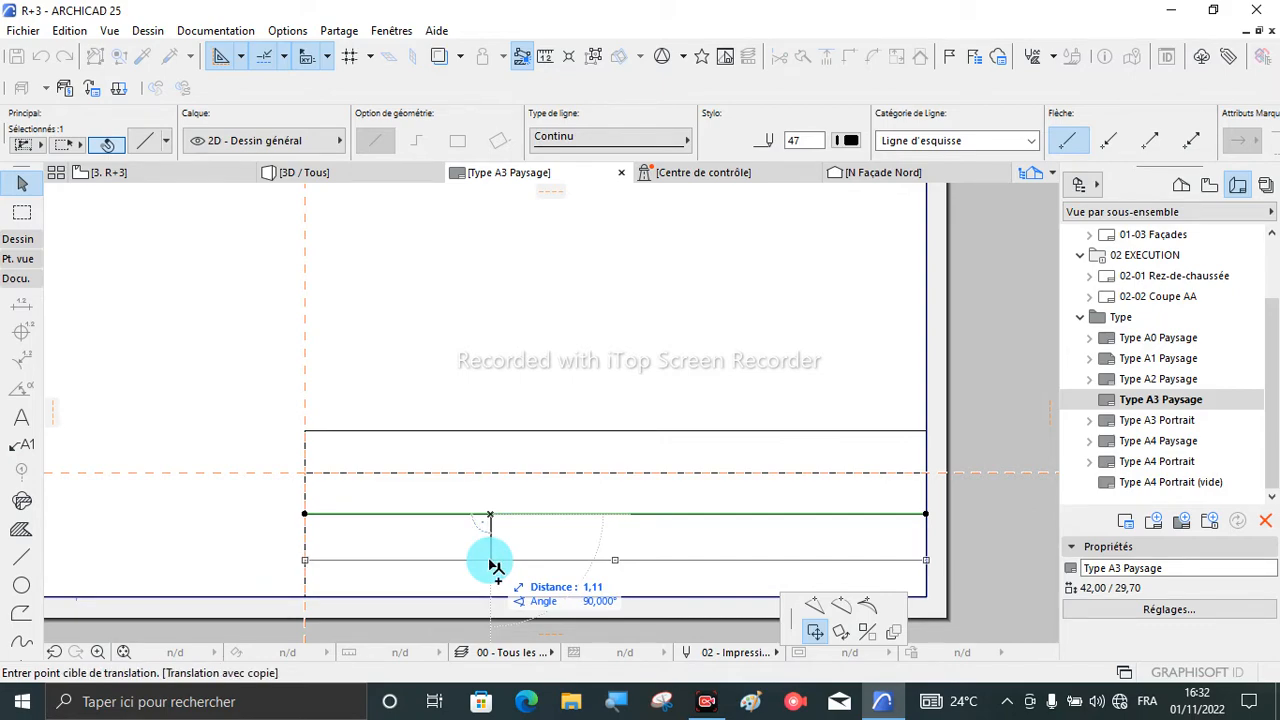
pyautogui.click(491, 560)
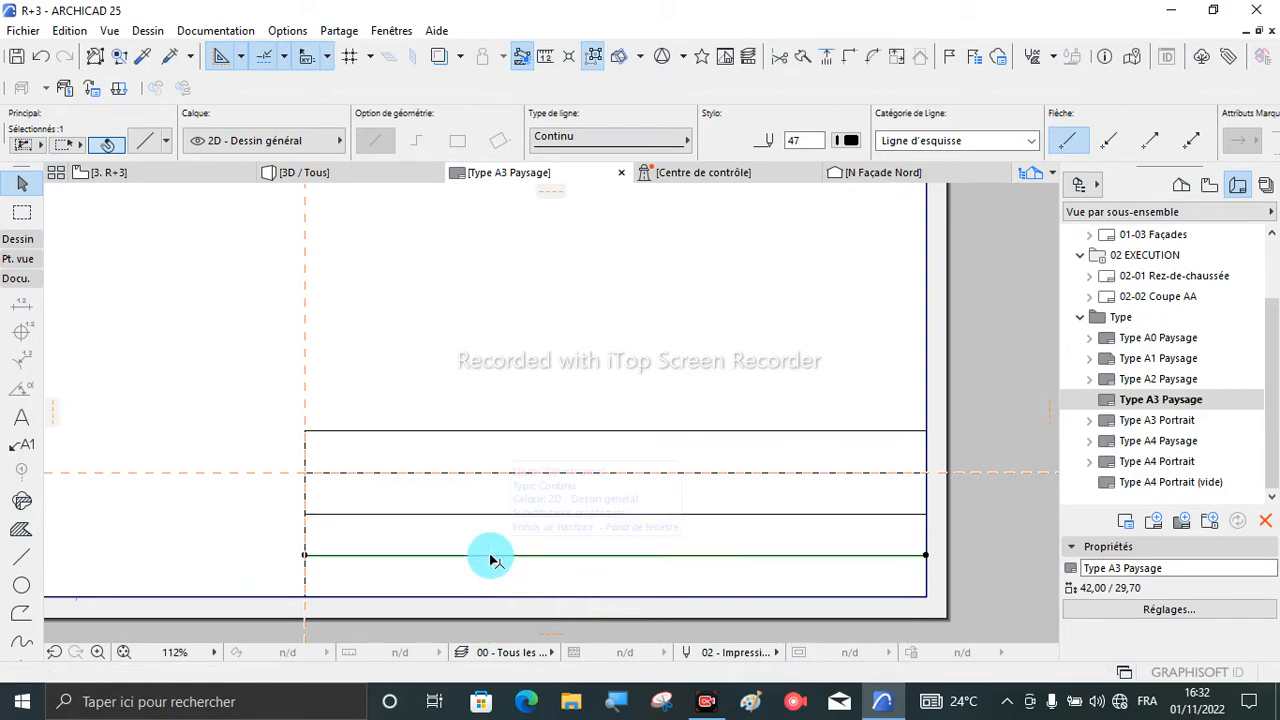
pyautogui.click(604, 576)
pyautogui.scroll(1, 721, 509)
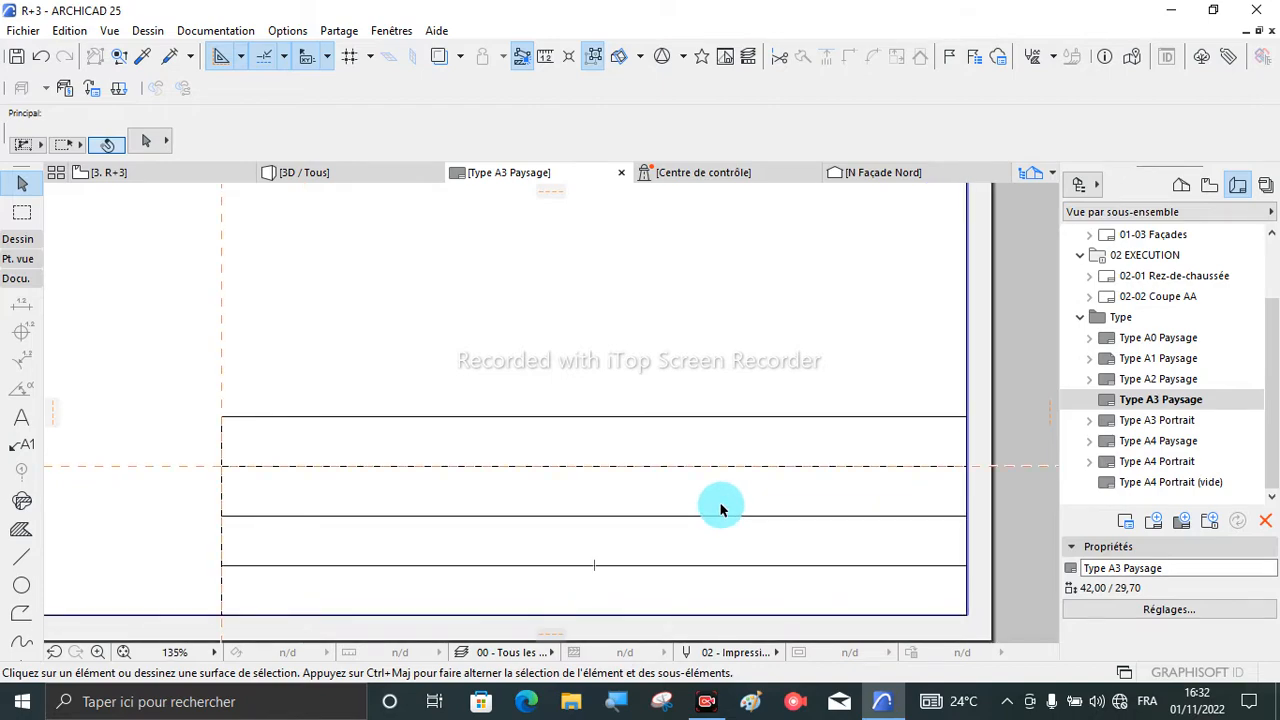
pyautogui.scroll(-1, 637, 420)
pyautogui.scroll(2, 534, 457)
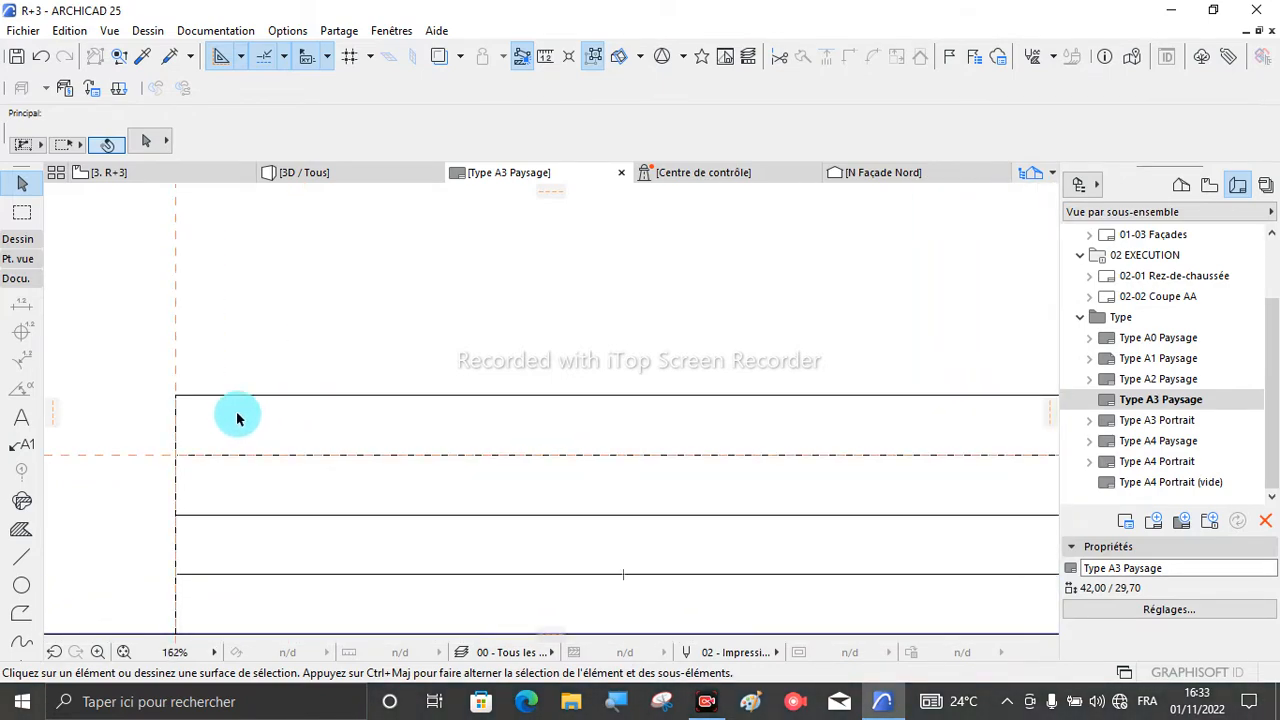
# - Draw a text block about 14,33 wide and 0,76 high inside the title block's top row
pyautogui.scroll(-1, 215, 408)
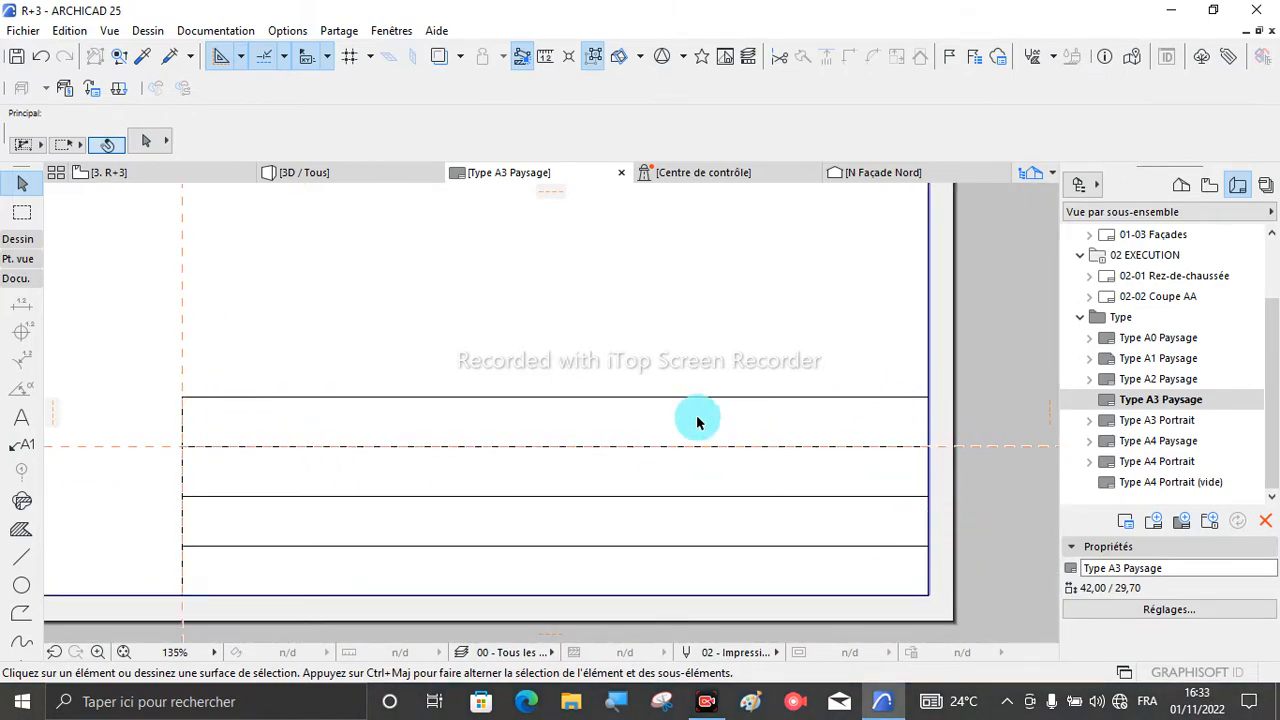
pyautogui.scroll(-1, 262, 460)
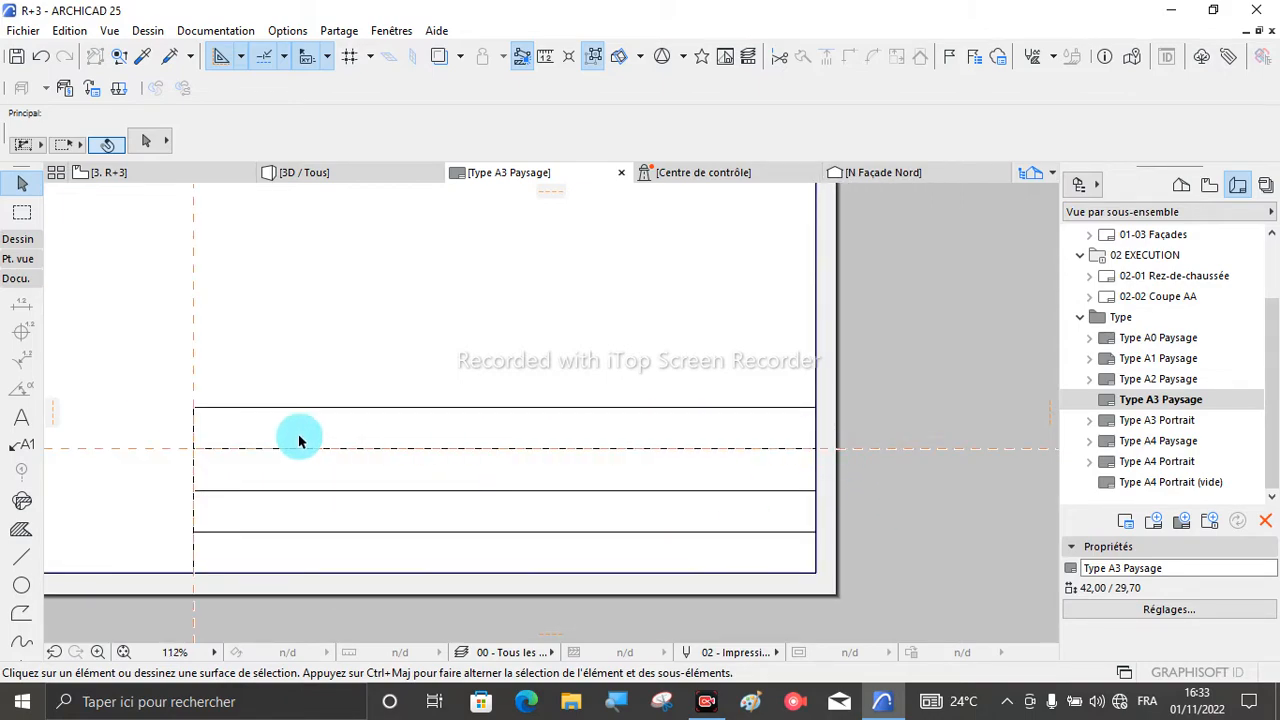
pyautogui.scroll(2, 298, 439)
pyautogui.scroll(-2, 298, 439)
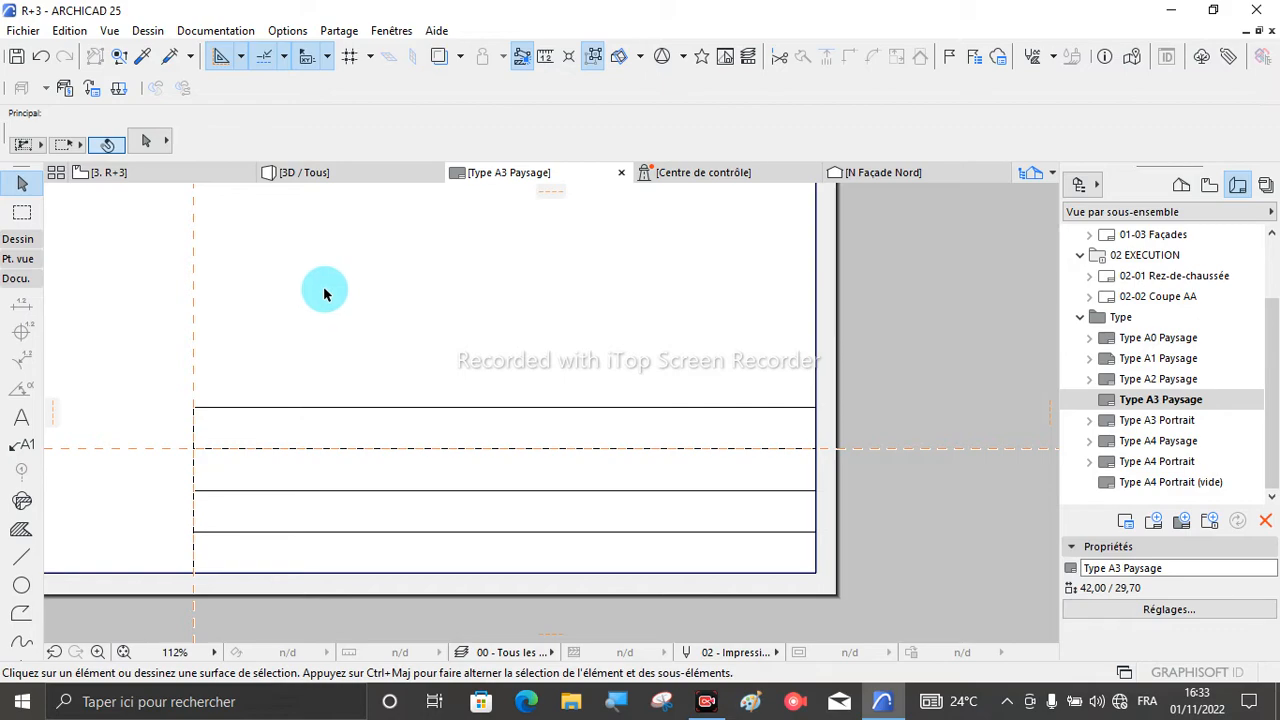
pyautogui.click(17, 419)
pyautogui.scroll(3, 213, 416)
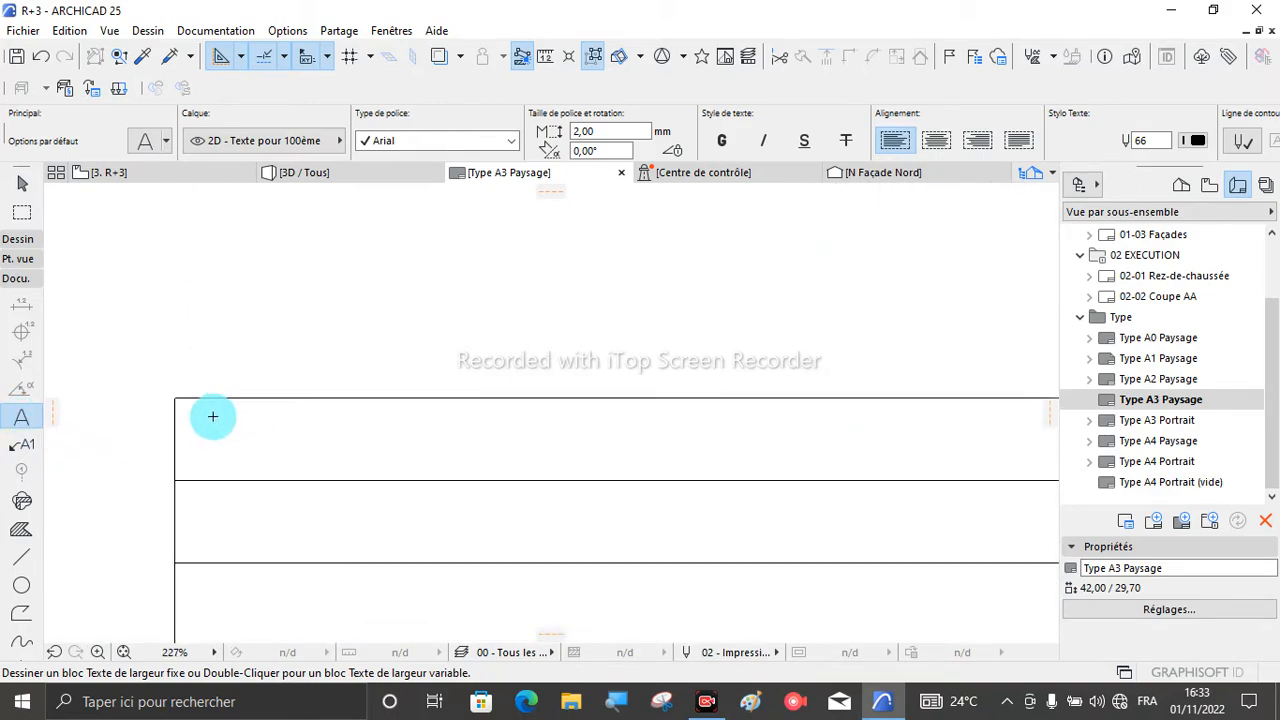
pyautogui.click(206, 408)
pyautogui.scroll(-1, 214, 446)
pyautogui.scroll(-1, 239, 442)
pyautogui.scroll(-1, 239, 442)
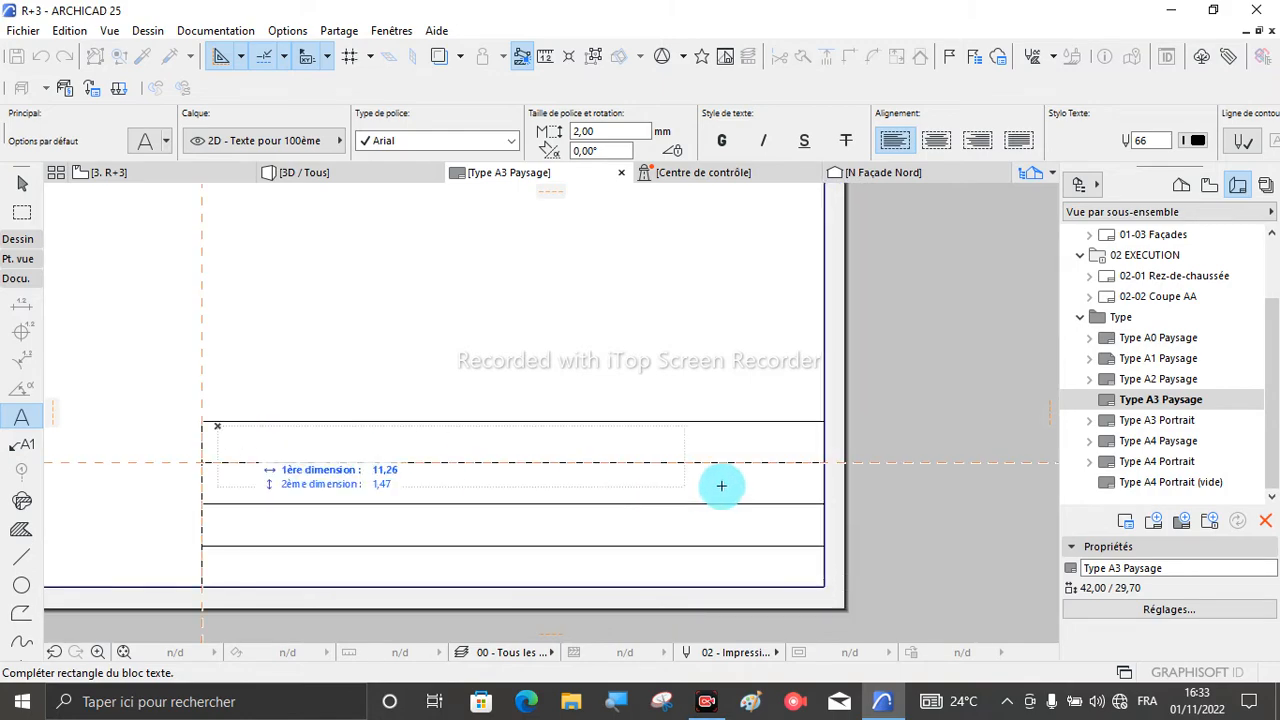
pyautogui.scroll(2, 777, 449)
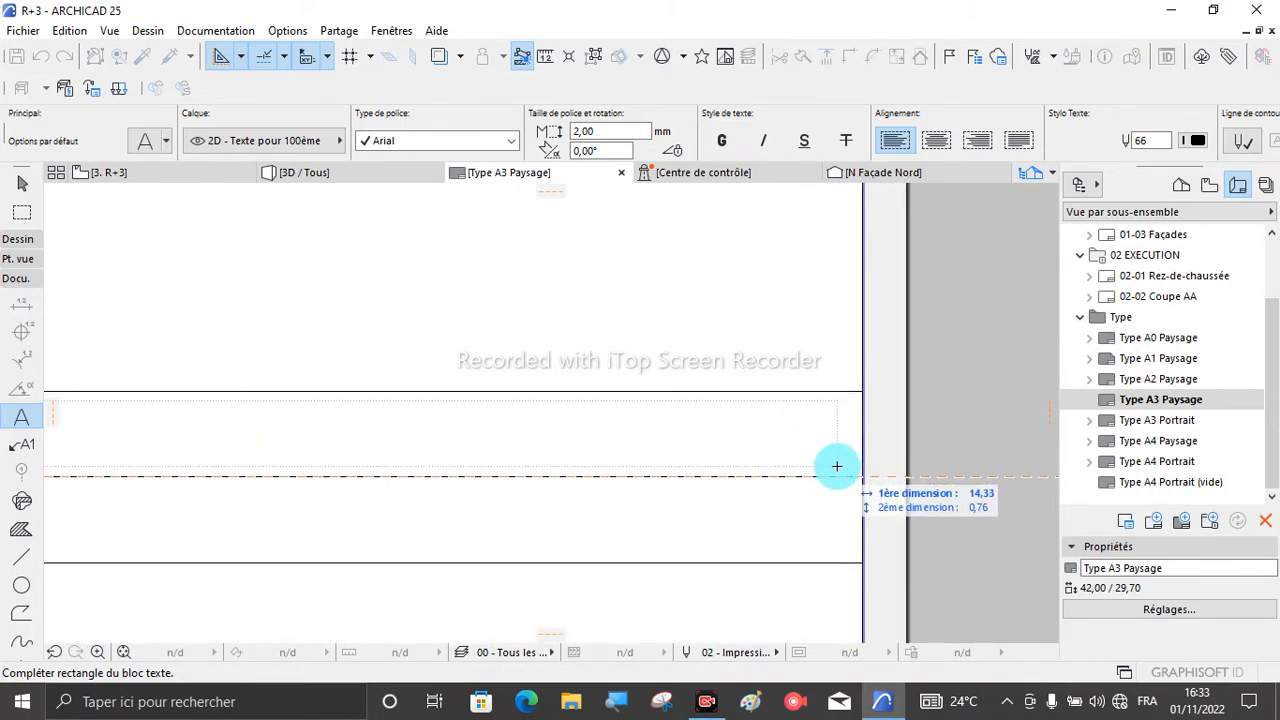
pyautogui.click(835, 462)
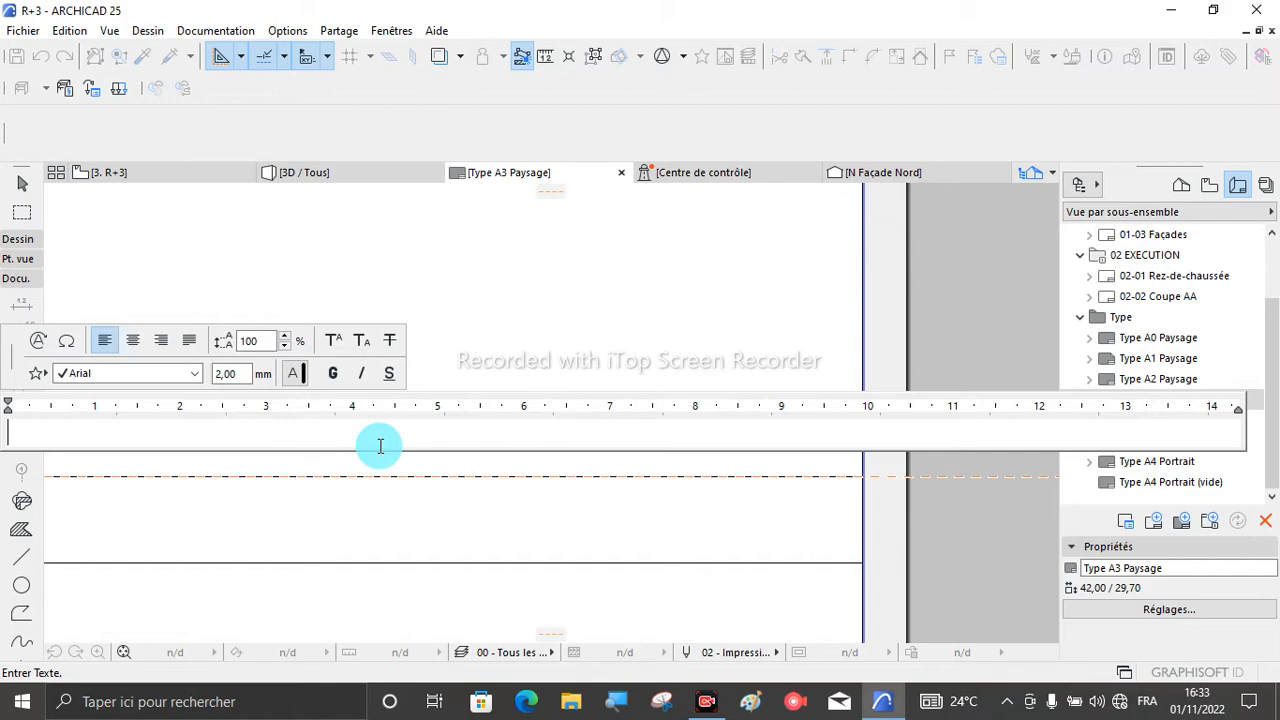
# - Set the new text block's font size to 2,5 mm
pyautogui.click(241, 372)
pyautogui.write('2')
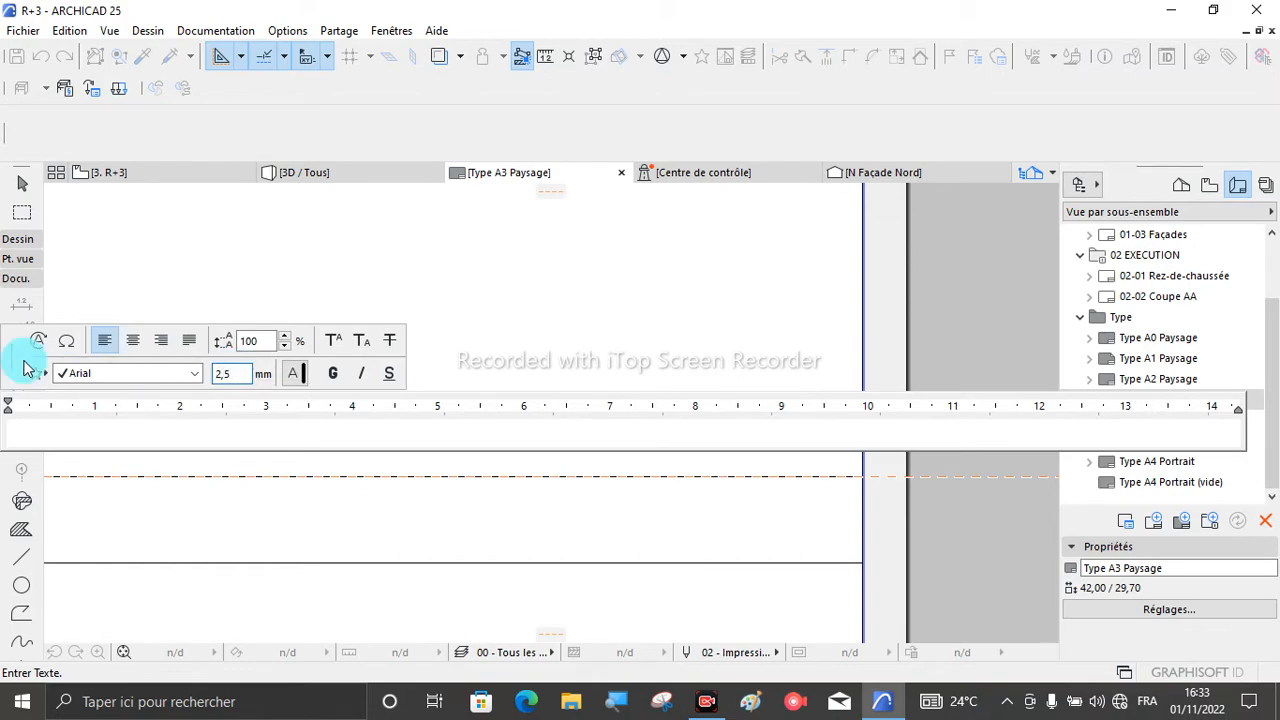
pyautogui.press('Return')
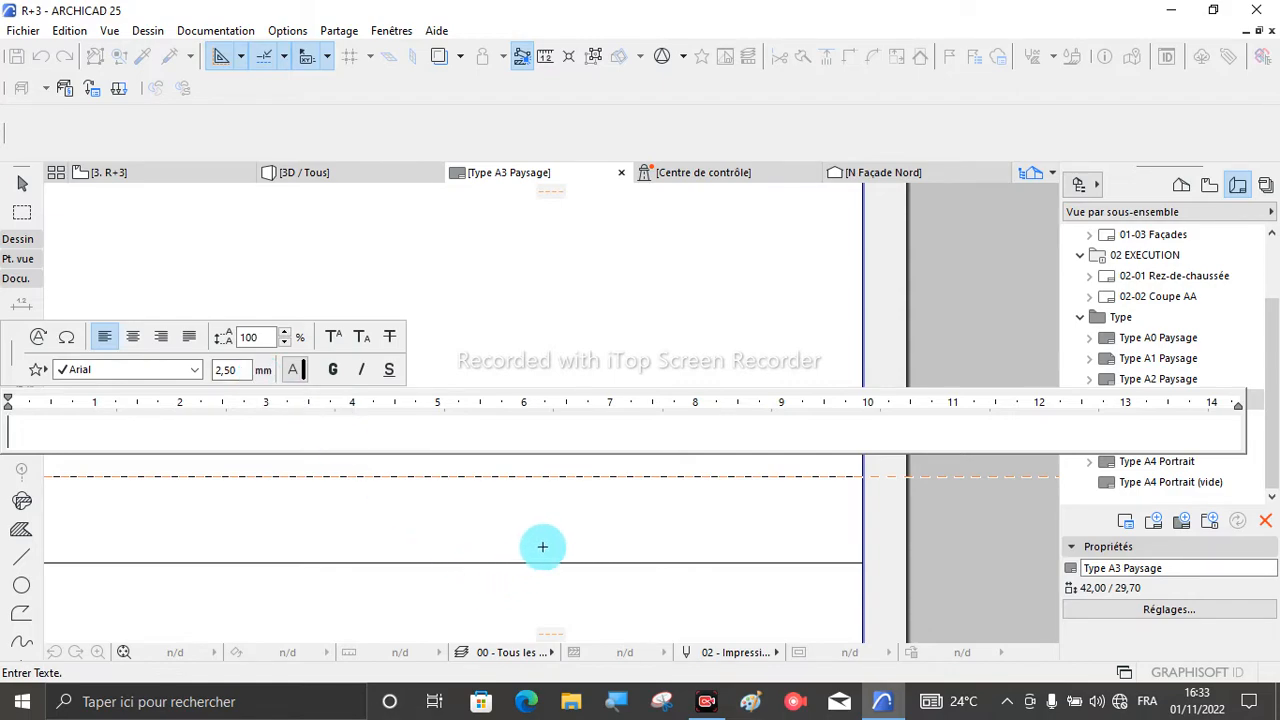
# - Set the top row's text size to 5 mm and its font to Berlin Sans FB
pyautogui.click(241, 373)
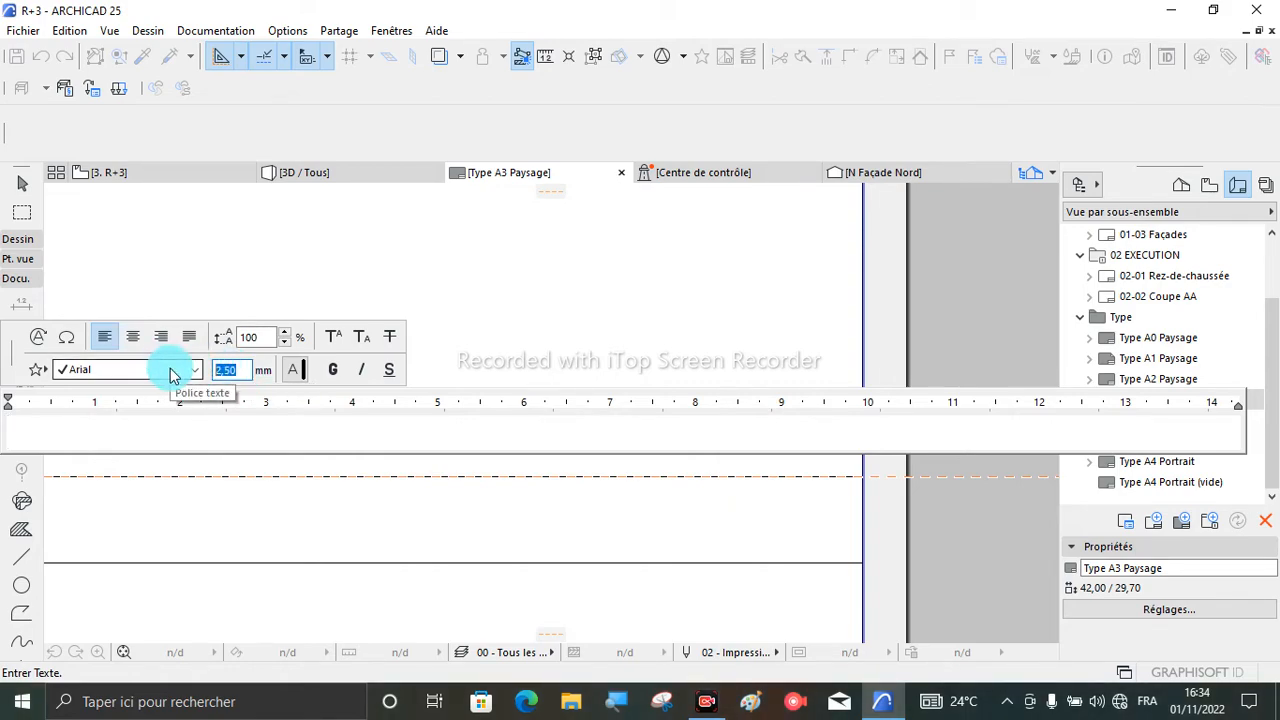
pyautogui.write('5')
pyautogui.press('Return')
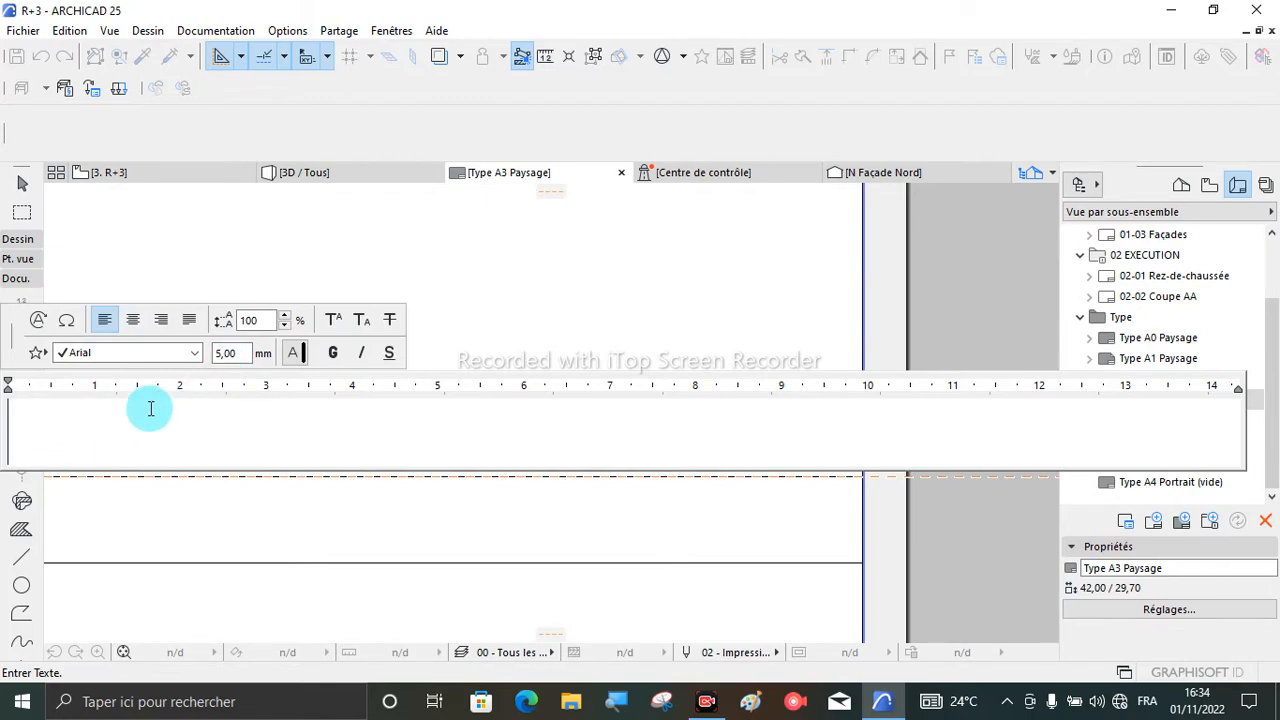
pyautogui.click(194, 352)
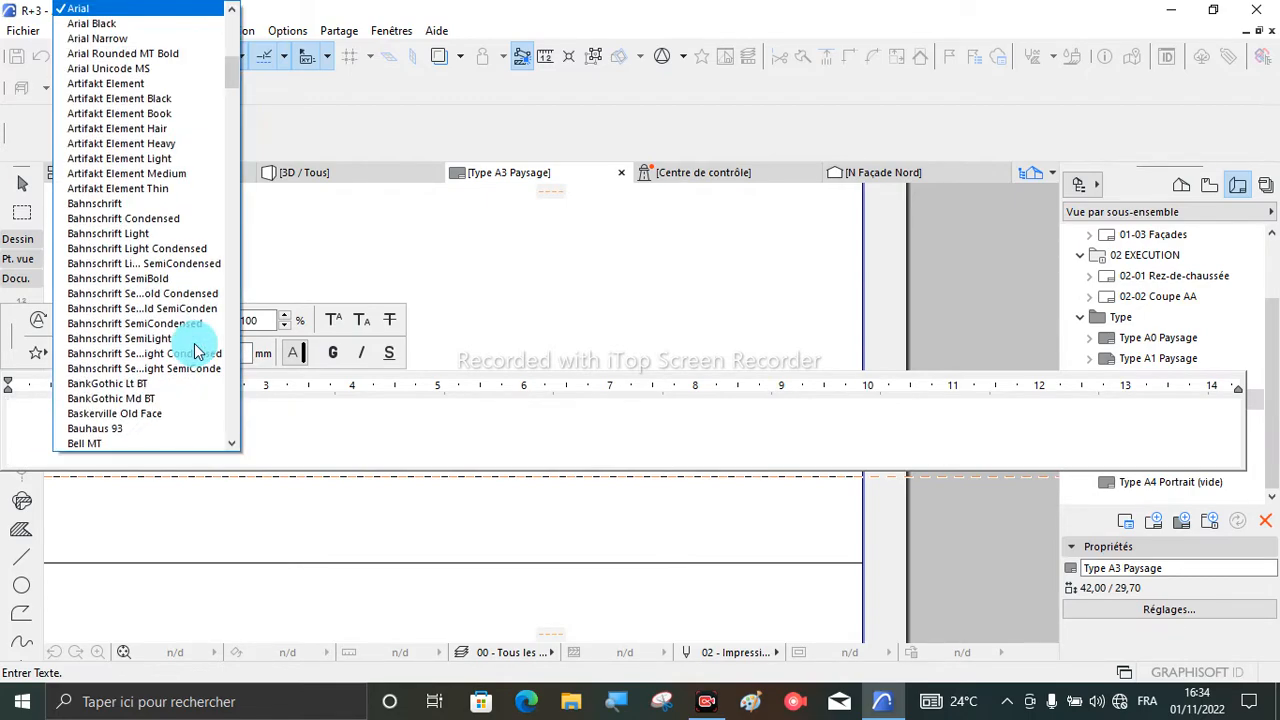
pyautogui.click(281, 137)
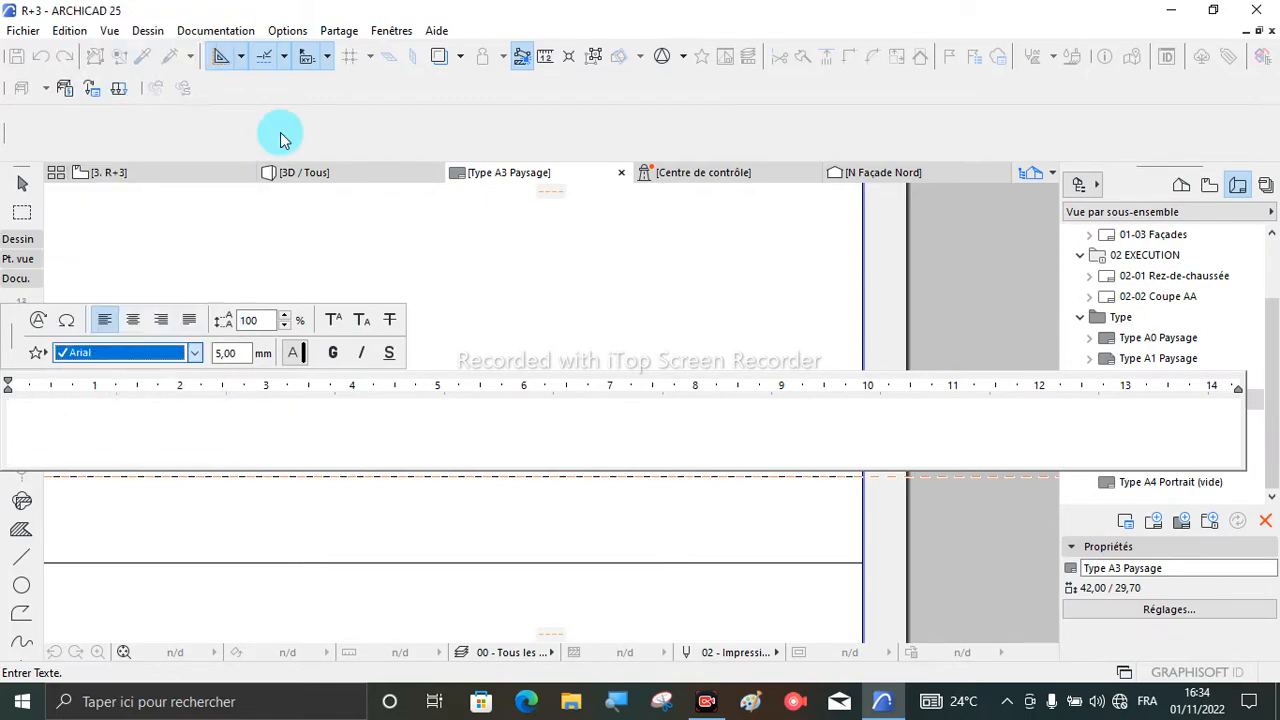
pyautogui.click(197, 355)
pyautogui.scroll(-10, 170, 300)
pyautogui.scroll(6, 157, 318)
pyautogui.scroll(3, 150, 243)
pyautogui.scroll(-3, 155, 247)
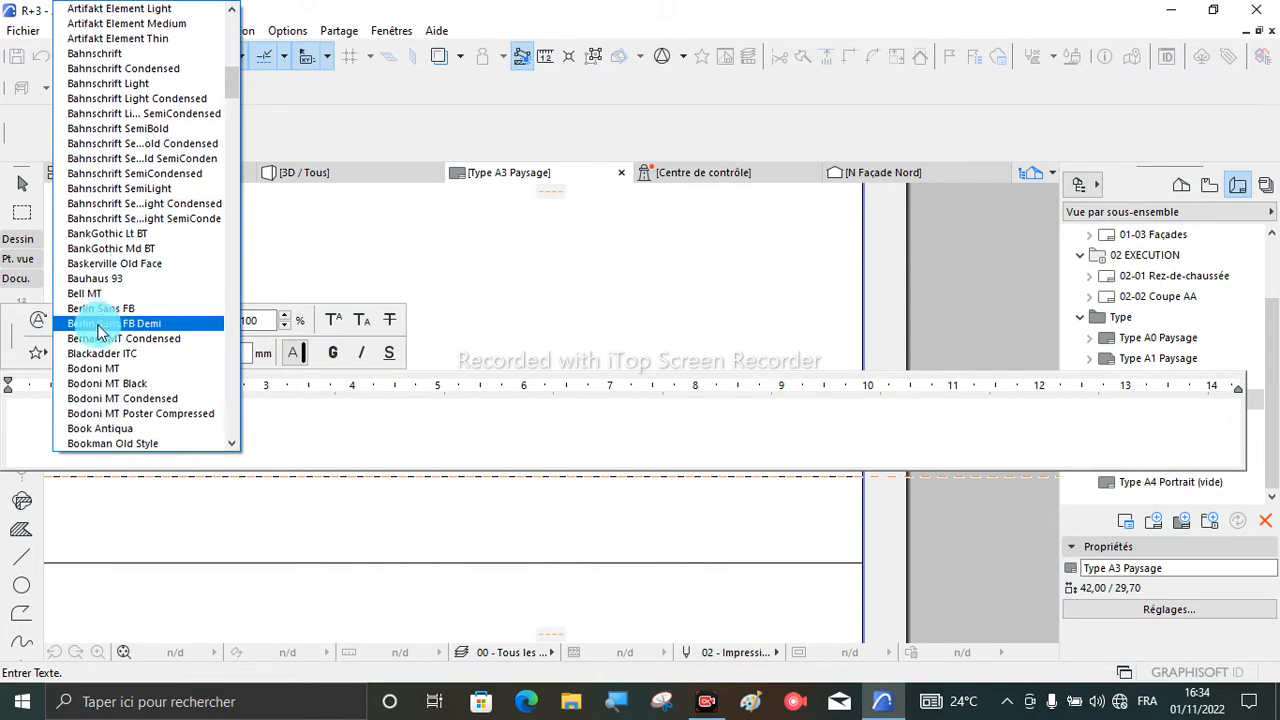
pyautogui.click(108, 312)
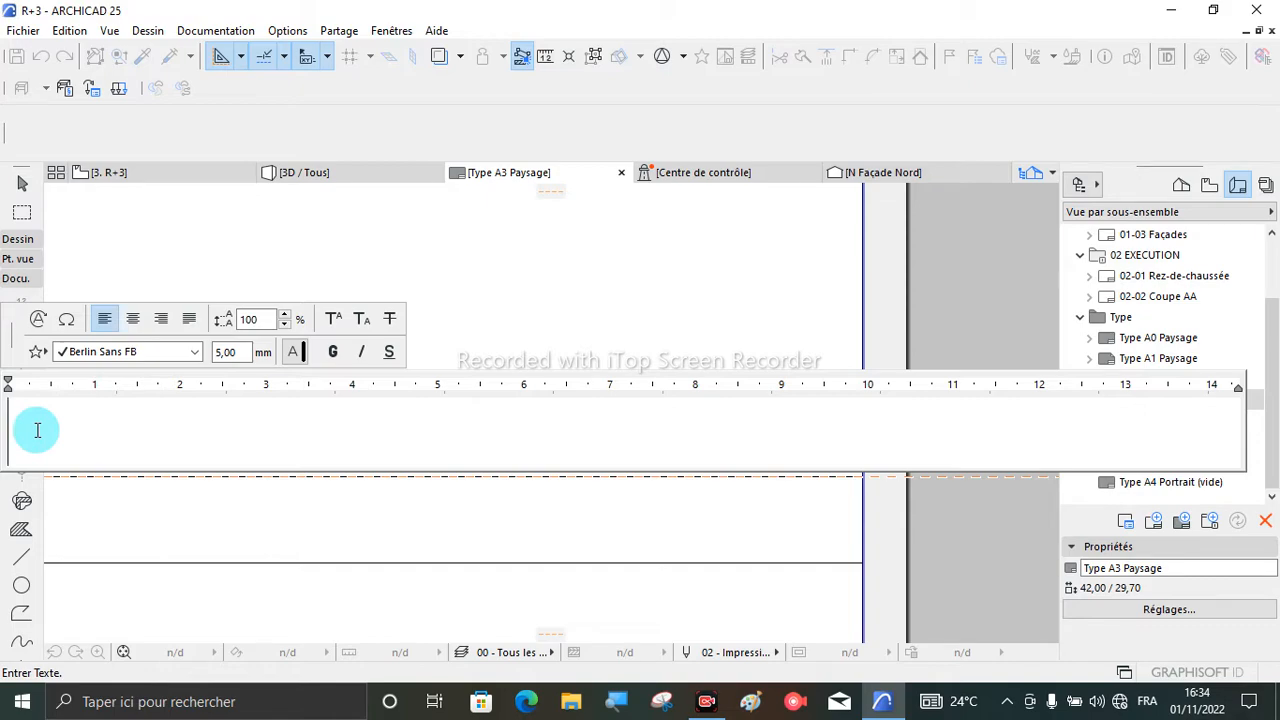
# - Enter the text "PROJET D'UN BATIMENT R+3" in the top row's text block and finish the text
pyautogui.press('capslock')
pyautogui.write('PROJ')
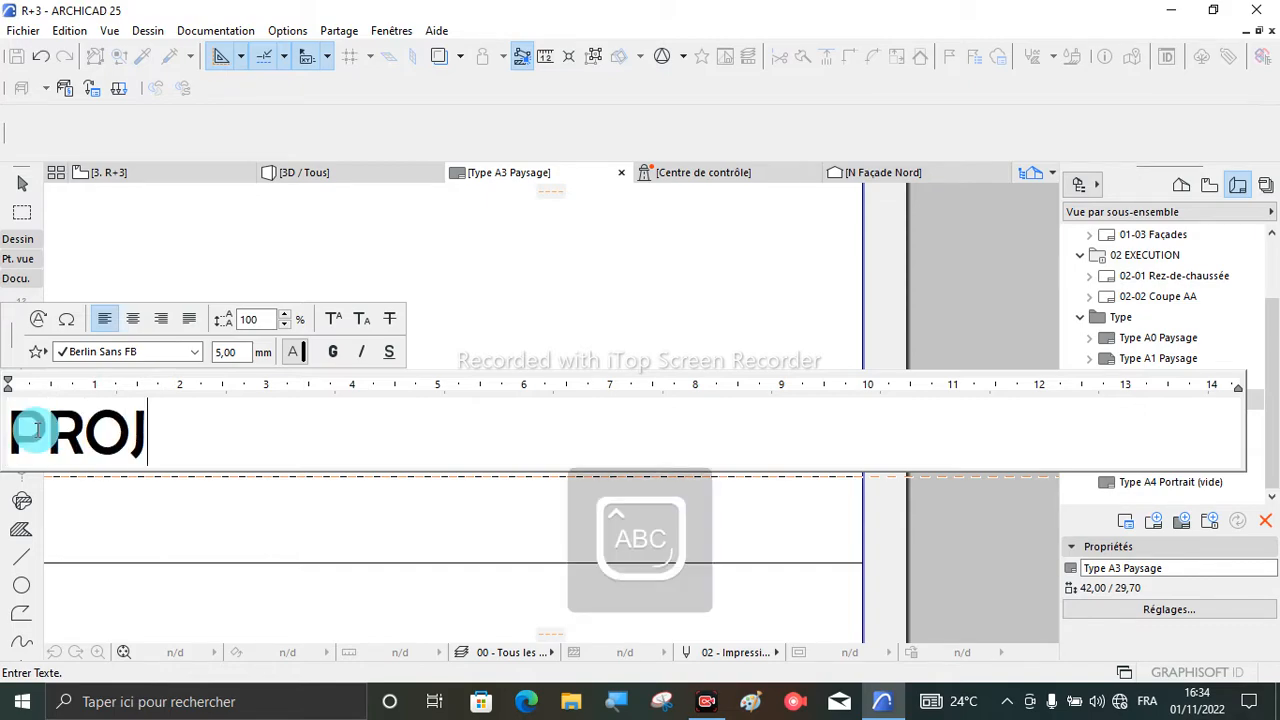
pyautogui.write('ET D')
pyautogui.press('capslock')
pyautogui.write("'UN B")
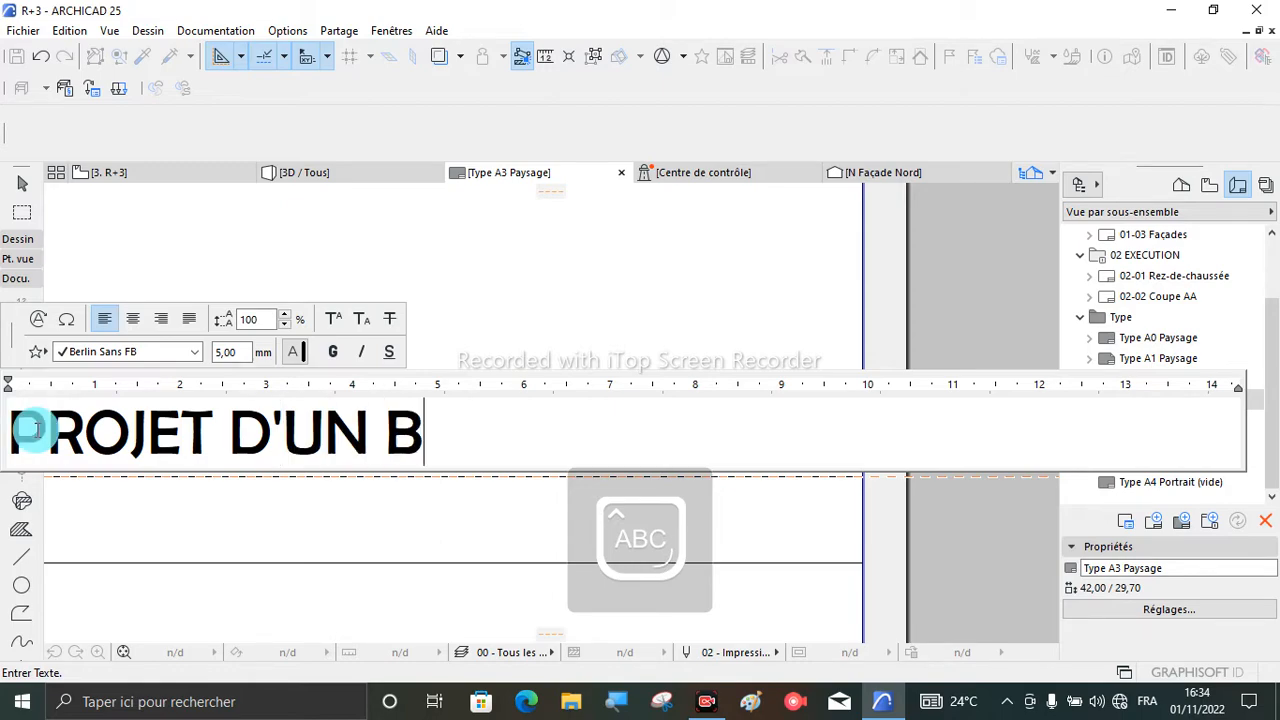
pyautogui.write('ATIMENT')
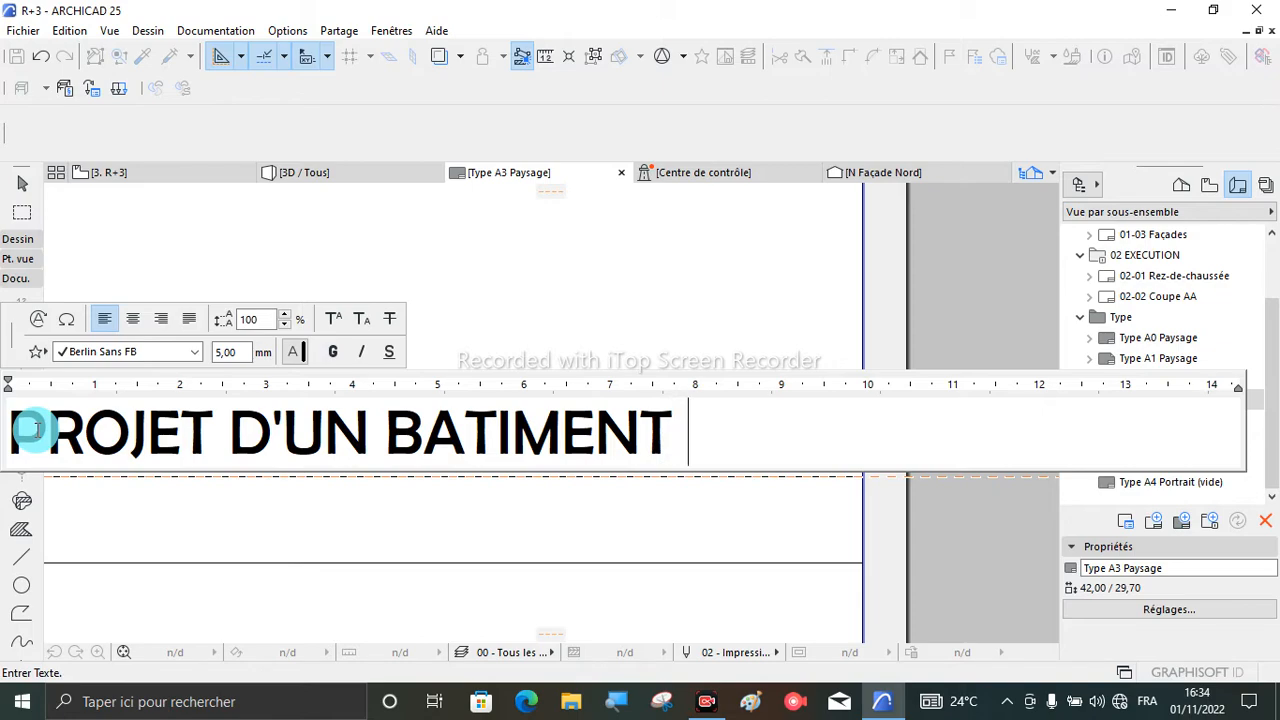
pyautogui.write(' R+3')
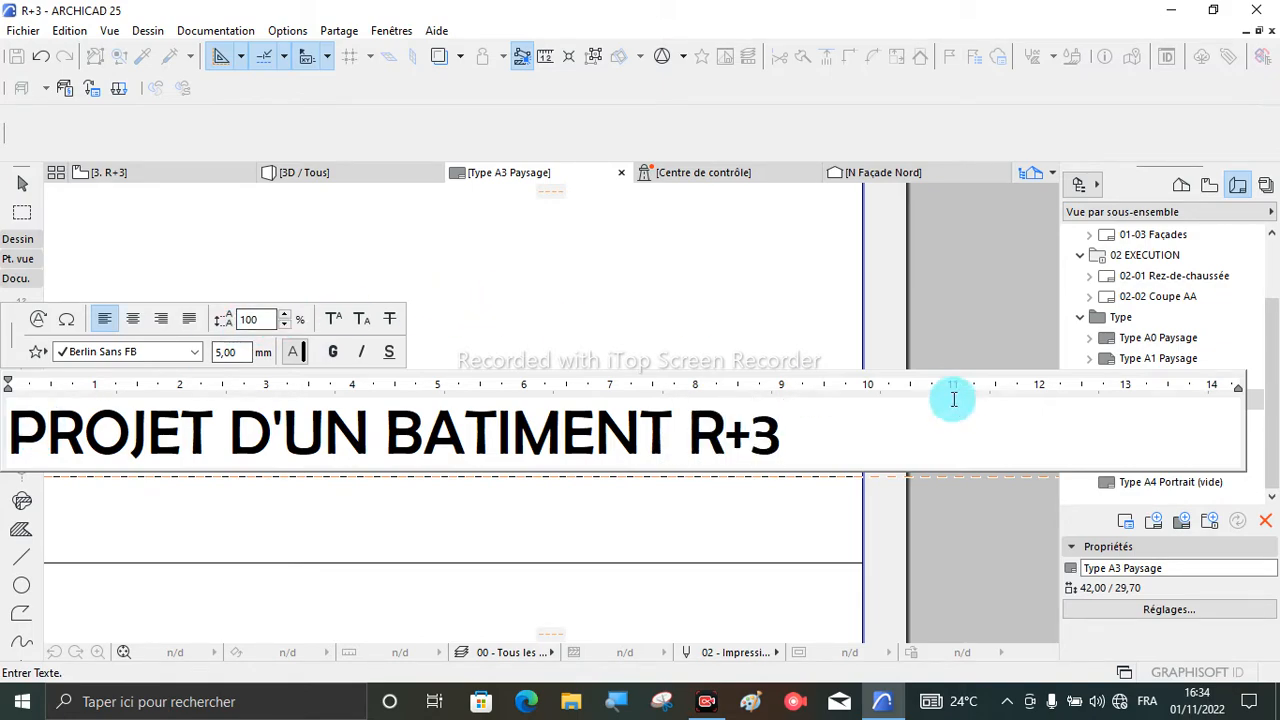
pyautogui.click(790, 312)
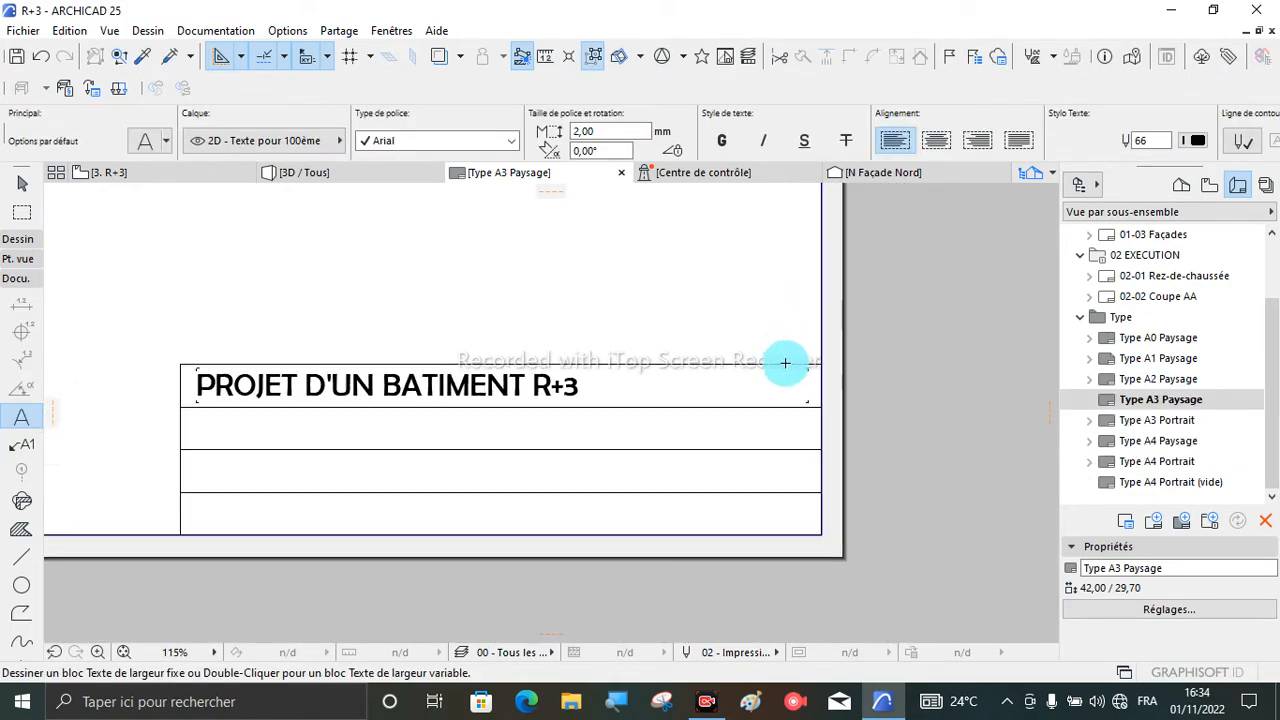
pyautogui.scroll(2, 371, 323)
pyautogui.press('Escape')
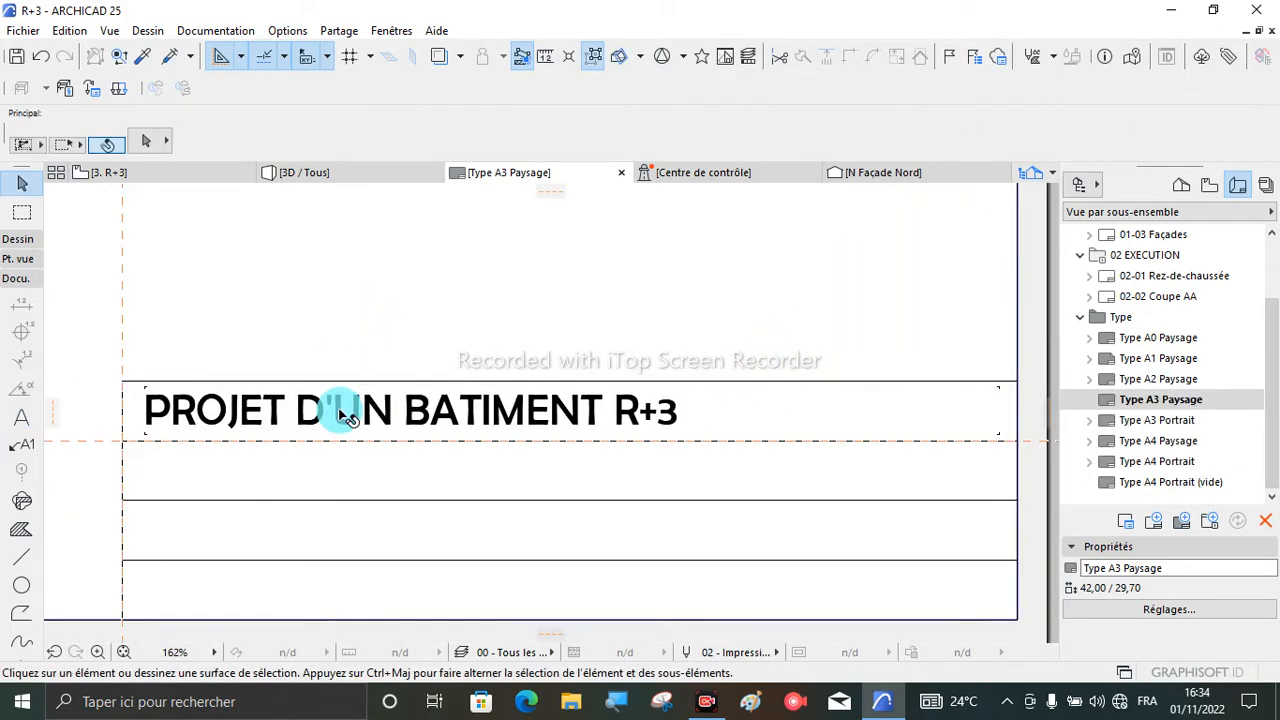
# - Narrow the project title's text block to fit its text and move it horizontally by about 2,6 to centre it in the top row
pyautogui.click(351, 411)
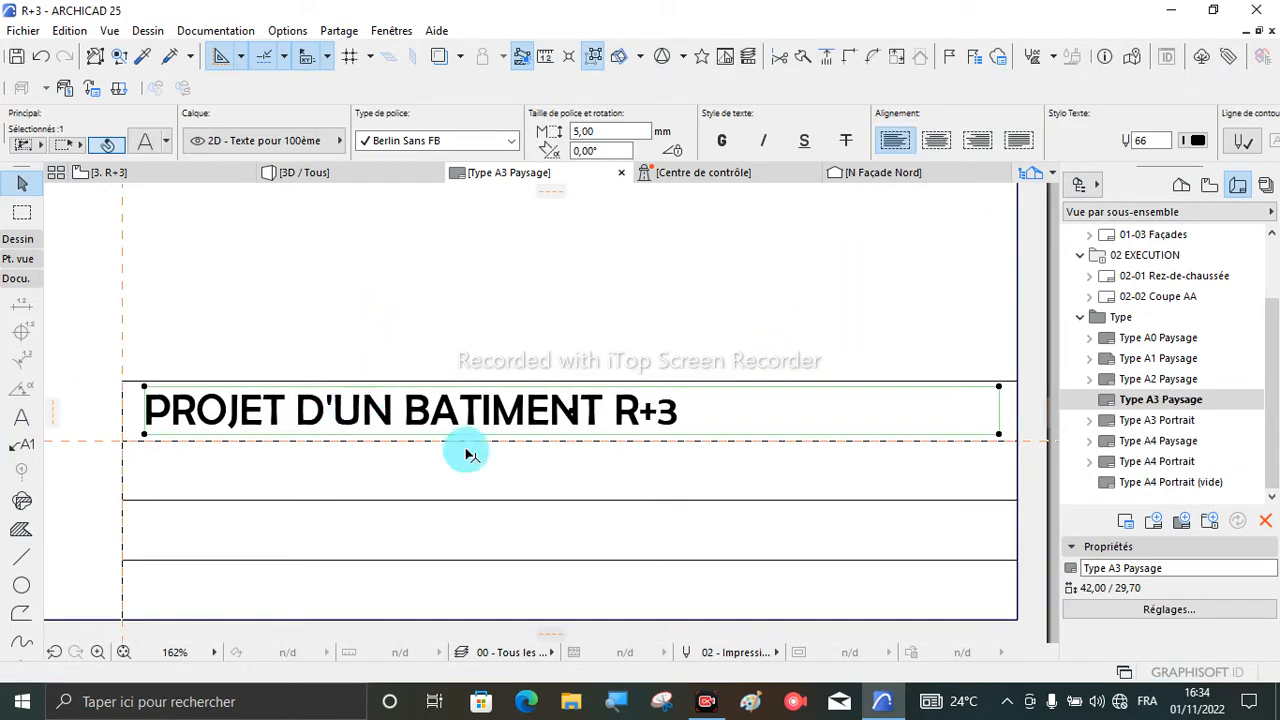
pyautogui.click(1000, 433)
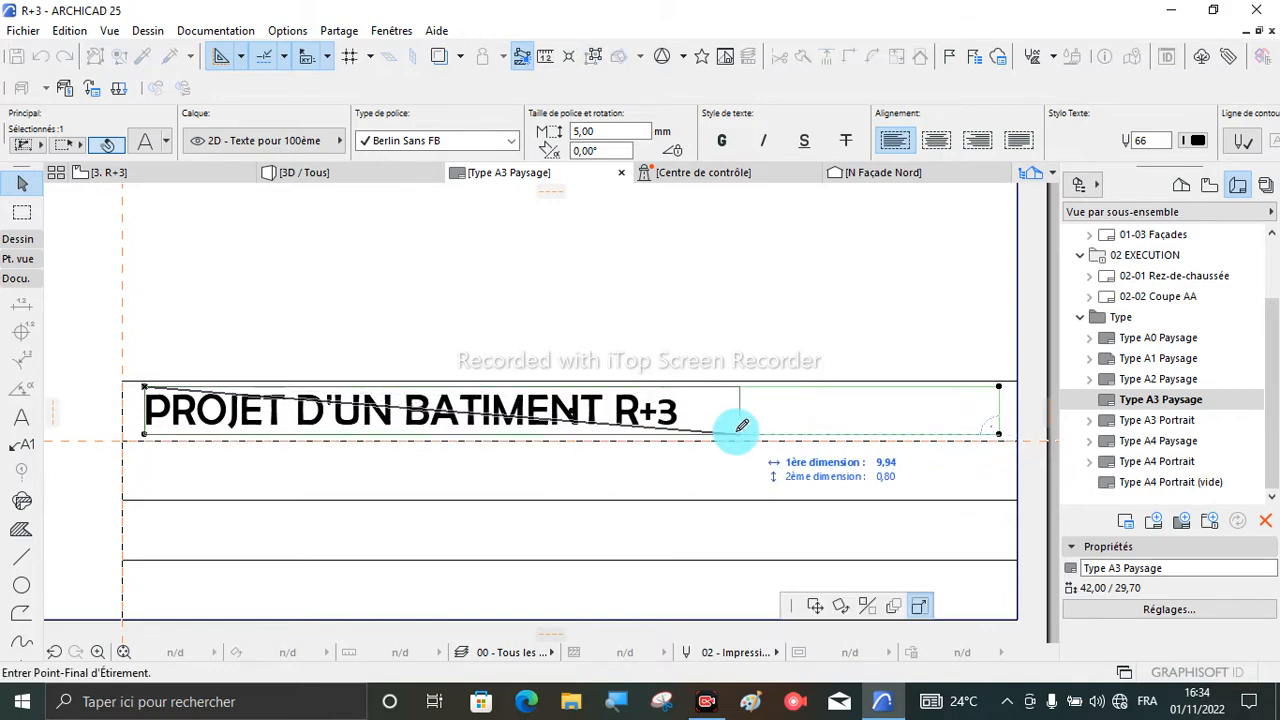
pyautogui.click(684, 434)
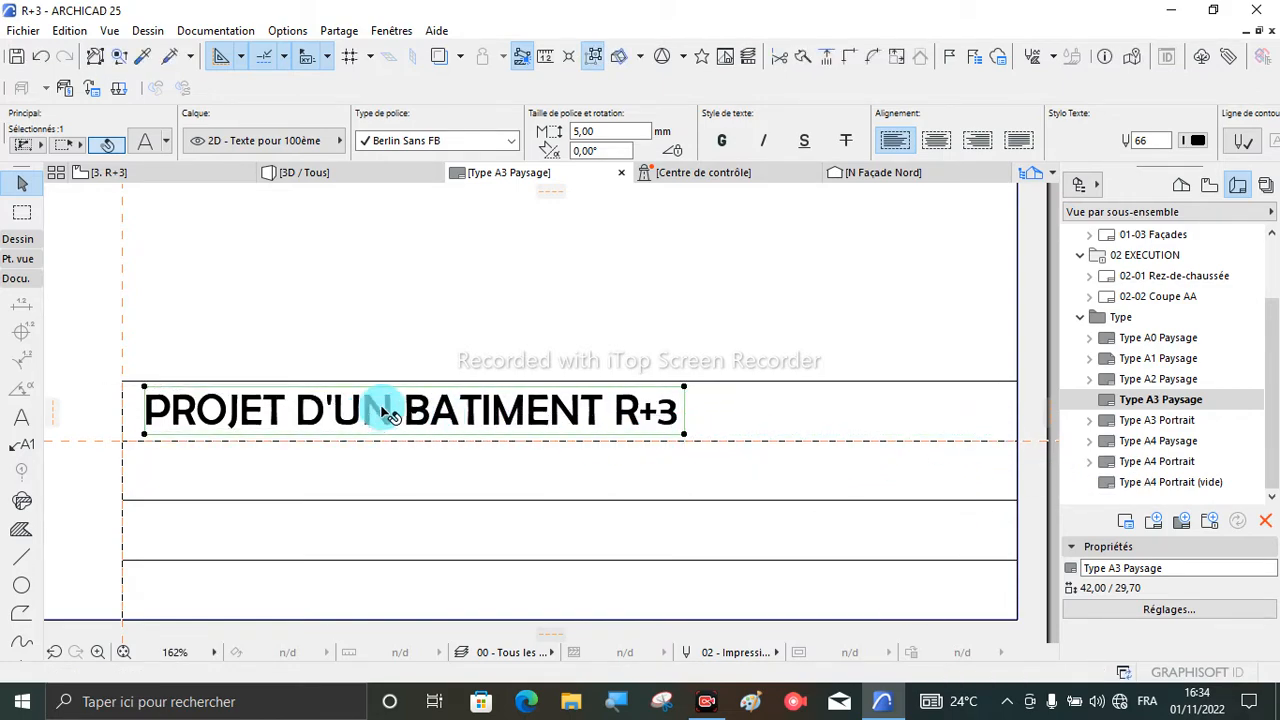
pyautogui.click(418, 412)
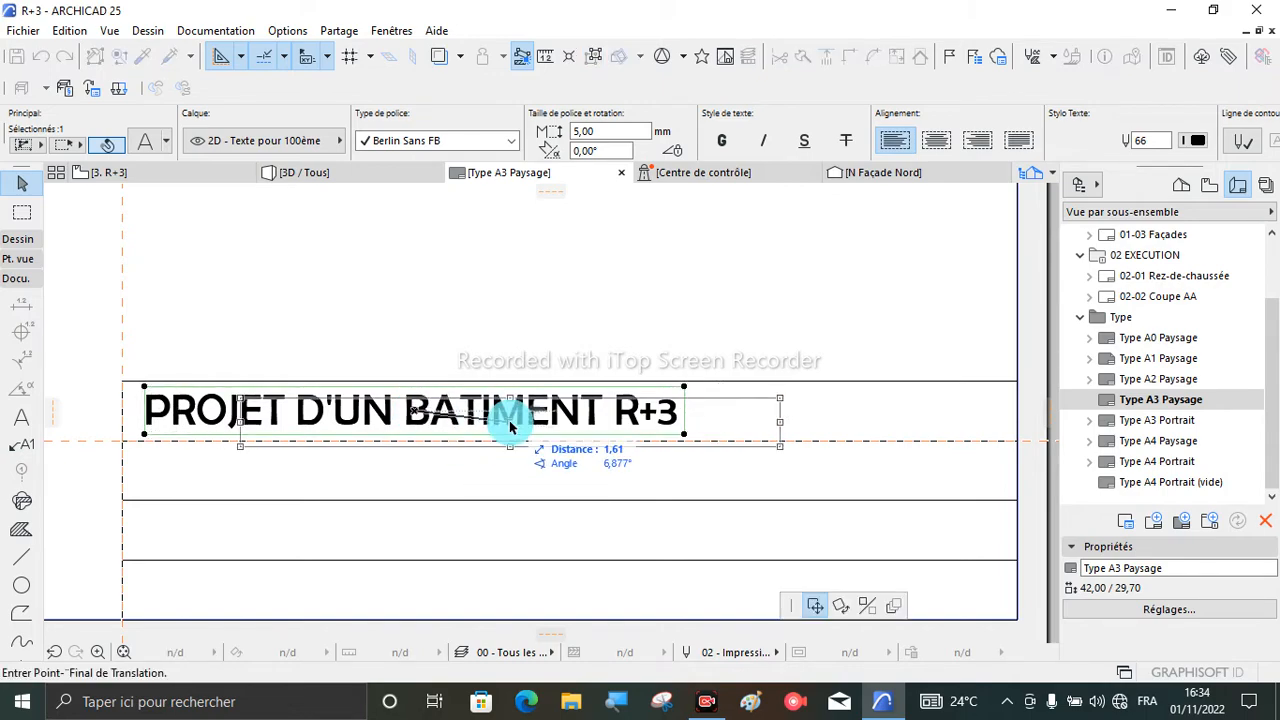
pyautogui.click(574, 414)
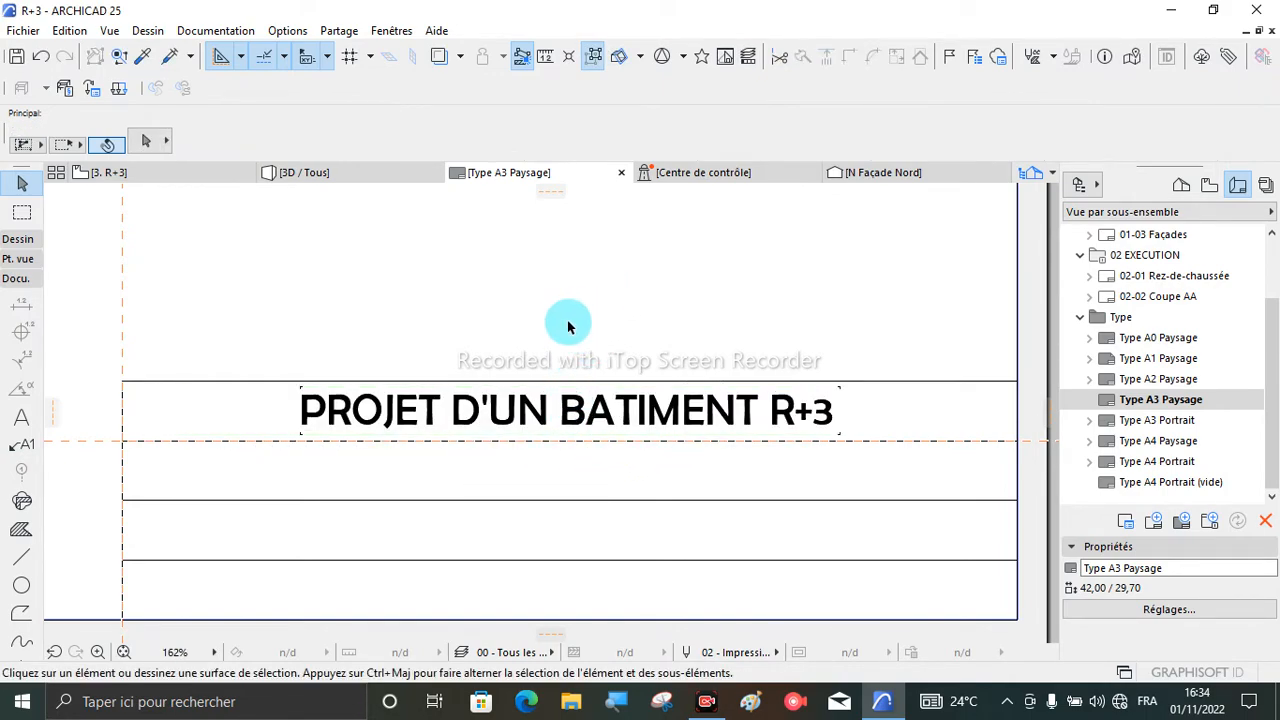
# - Draw a text block about 12 wide inside the title block's second row
pyautogui.scroll(-1, 571, 323)
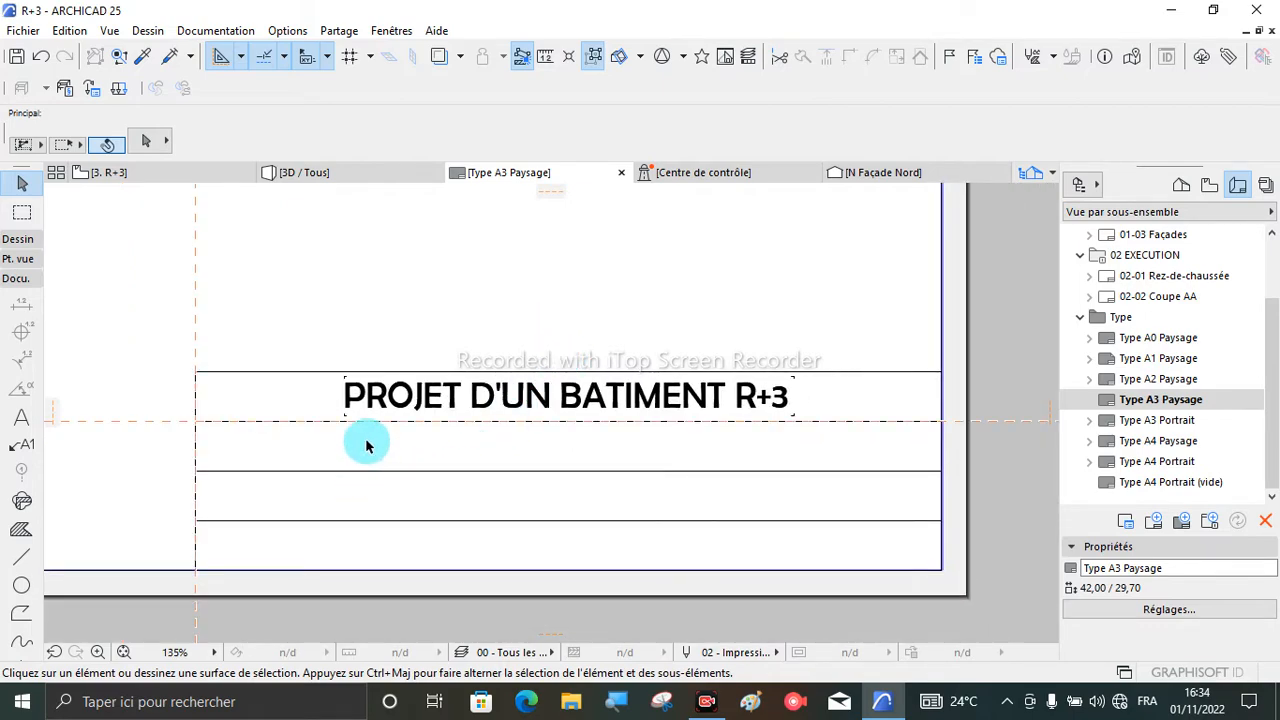
pyautogui.click(22, 425)
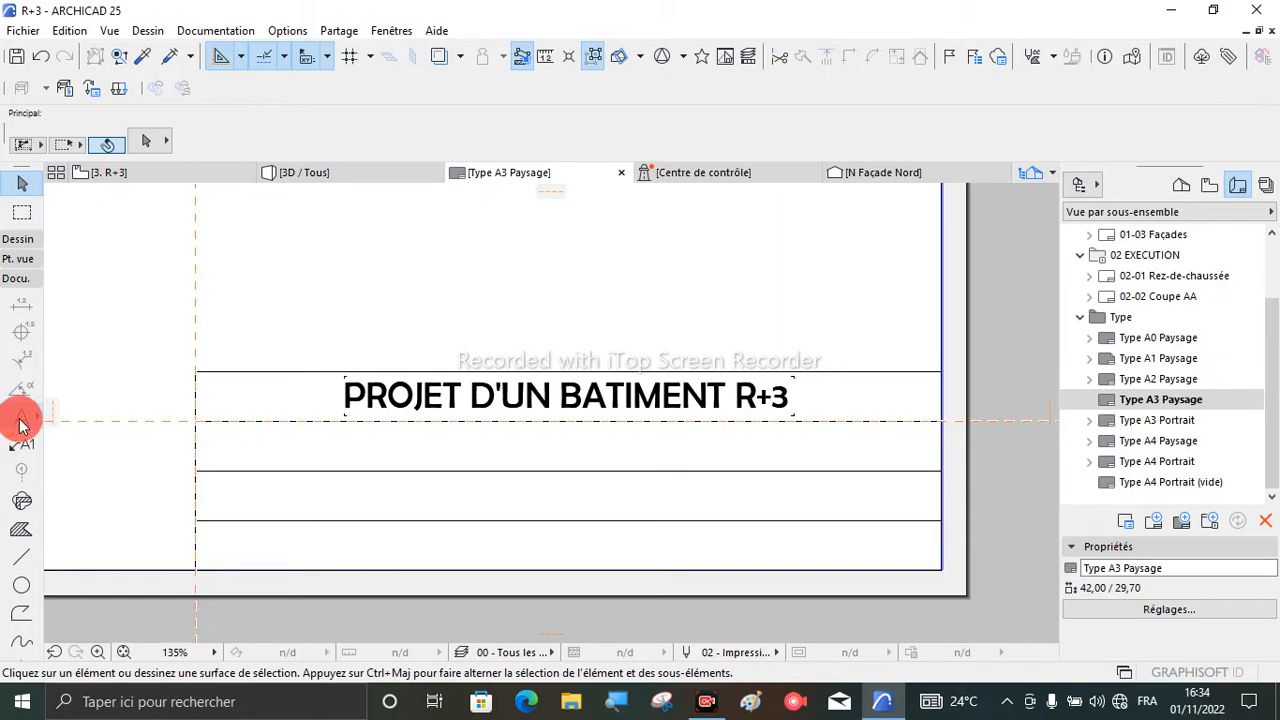
pyautogui.scroll(2, 219, 431)
pyautogui.click(217, 431)
pyautogui.scroll(-1, 222, 458)
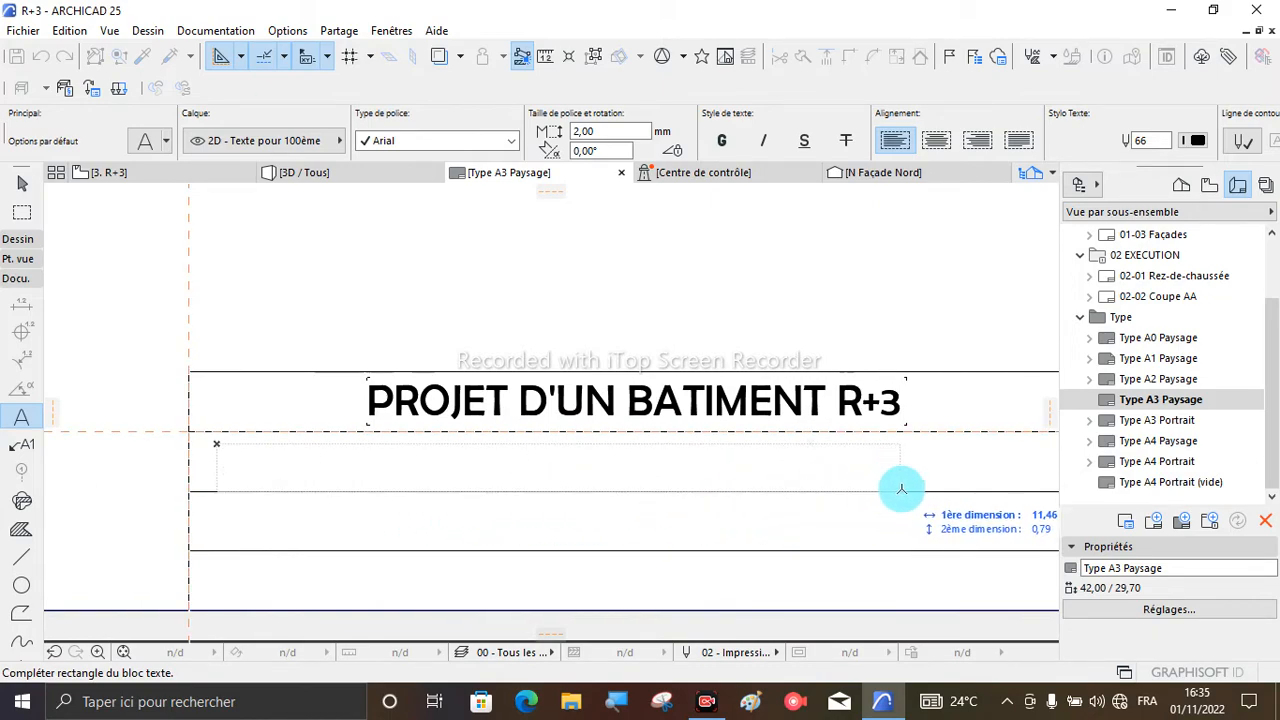
pyautogui.click(940, 481)
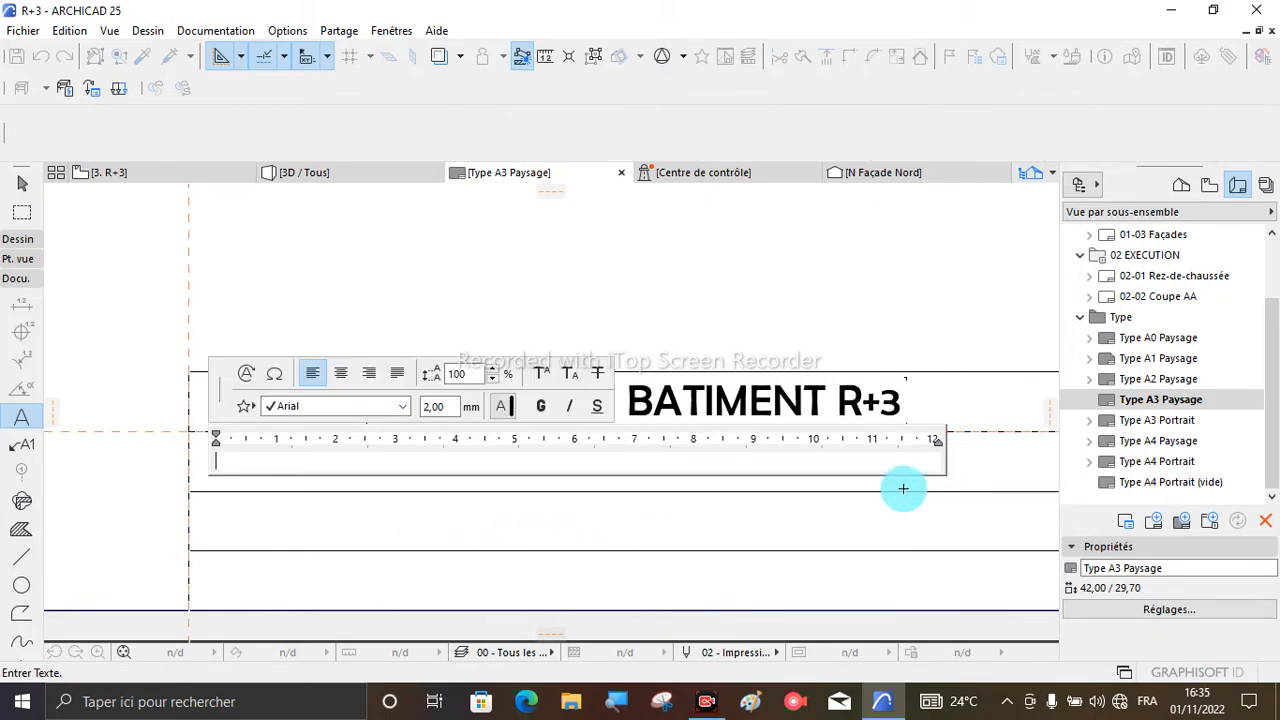
# - Set the second row's text size to 5 mm
pyautogui.click(453, 406)
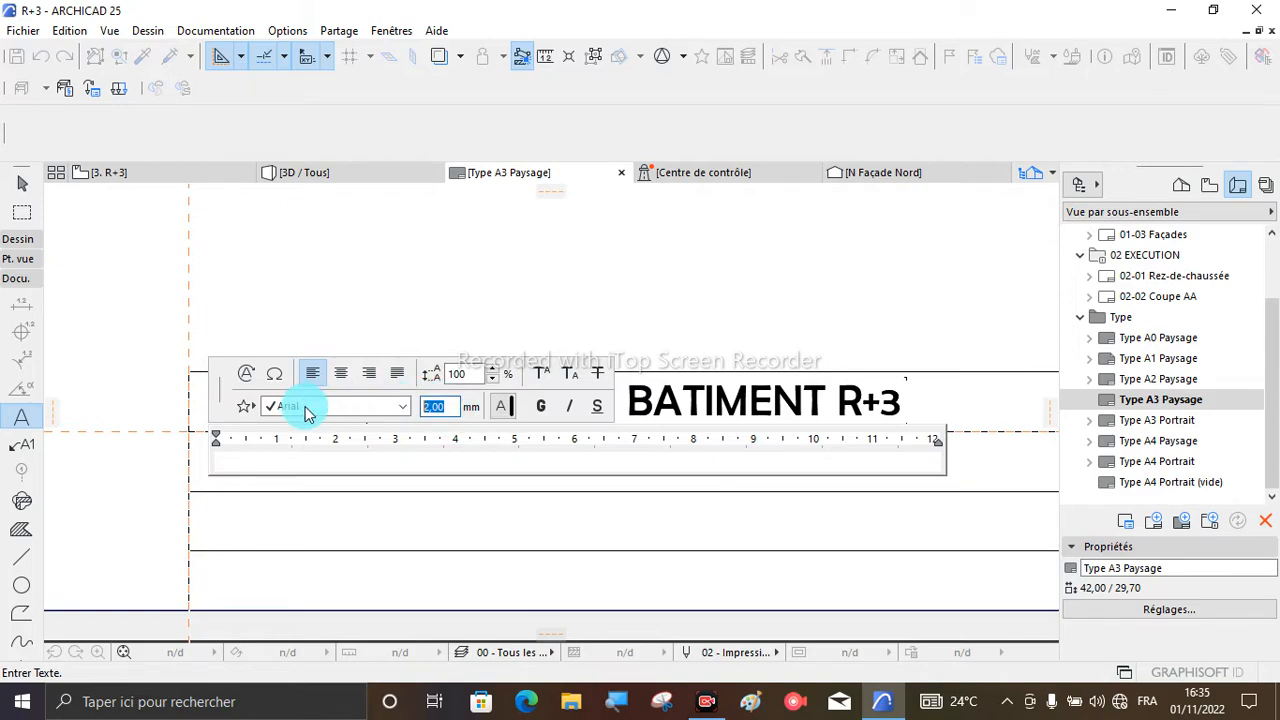
pyautogui.write('5')
pyautogui.press('Return')
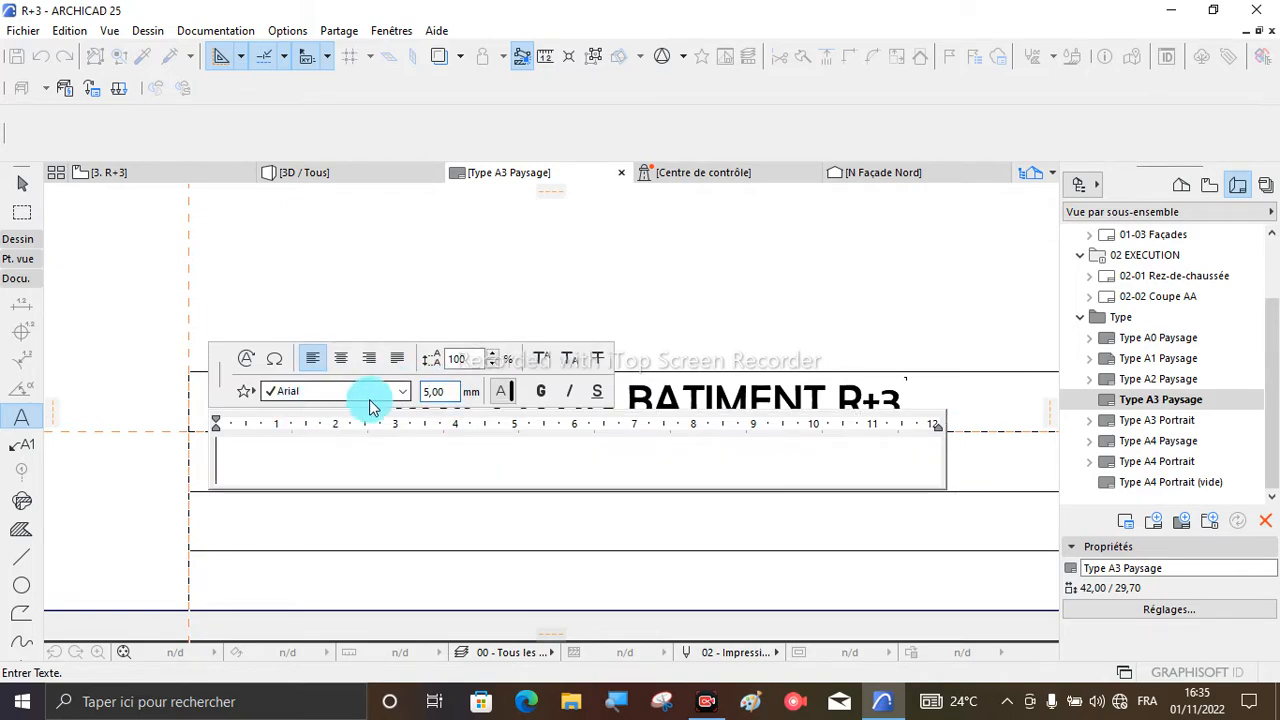
# - Insert the autotext Description du Projet followed by " :" in the second row's text block and finish the text
pyautogui.click(245, 360)
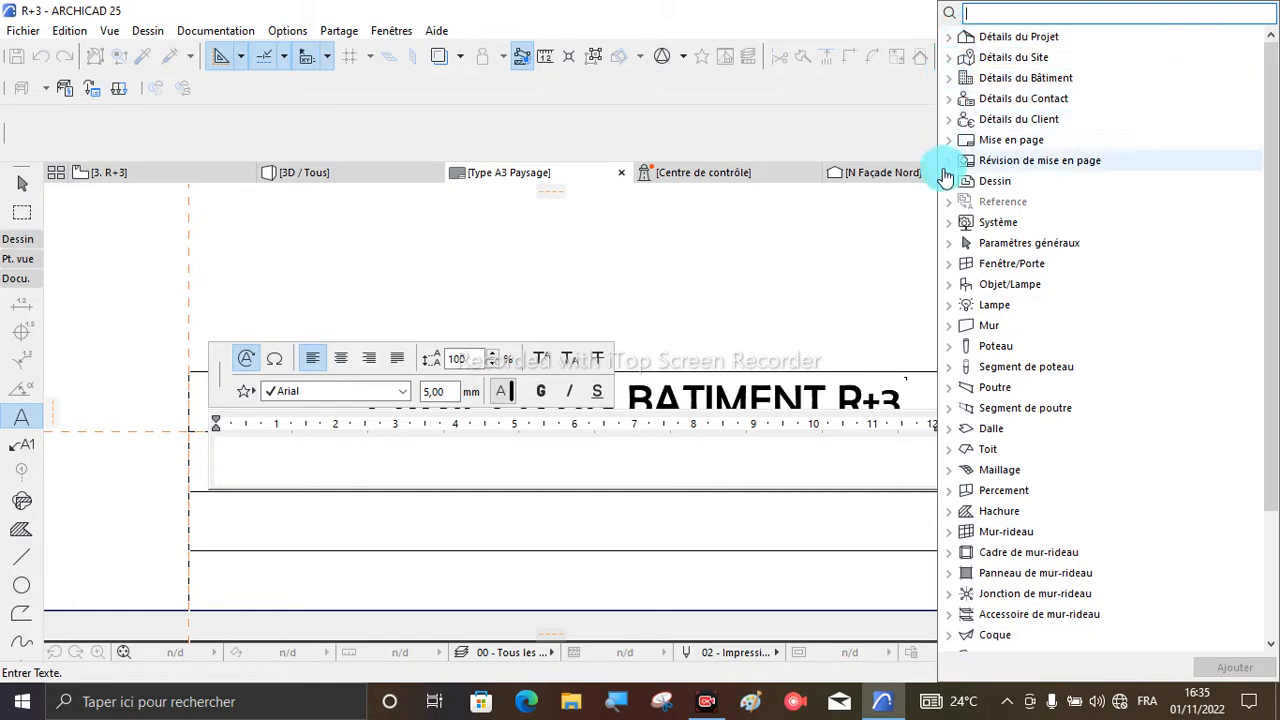
pyautogui.click(950, 38)
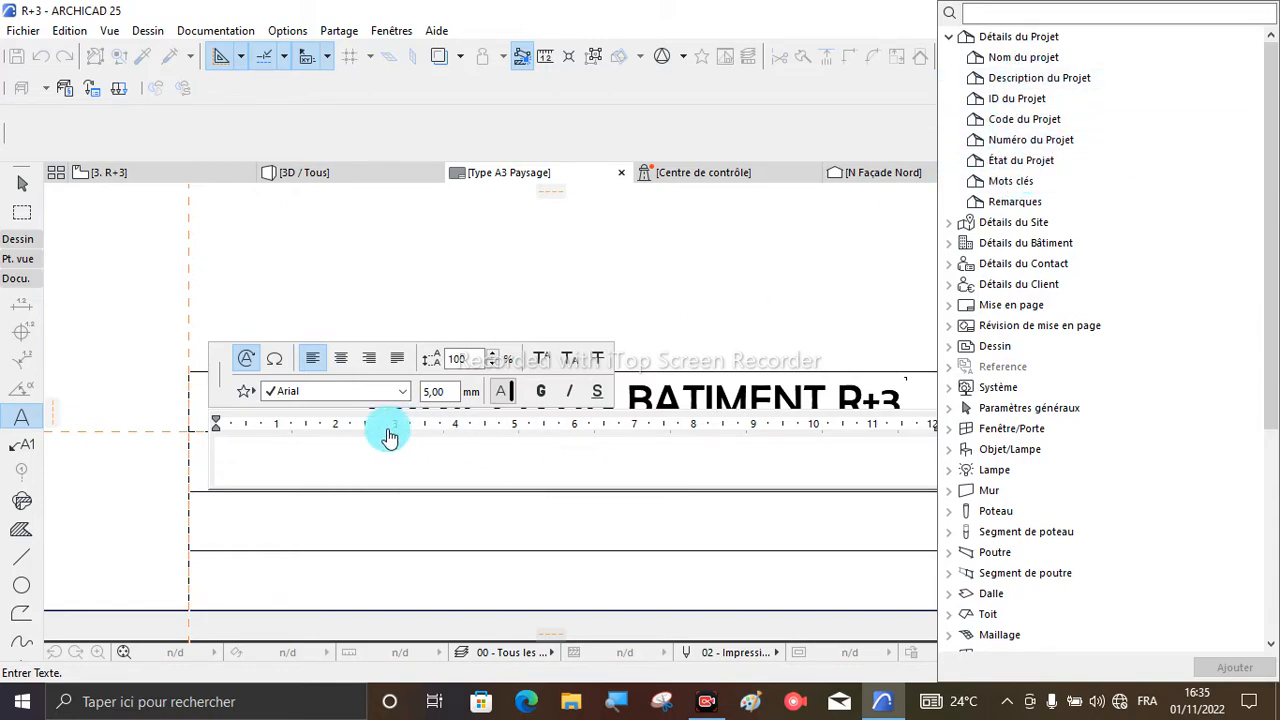
pyautogui.click(1025, 86)
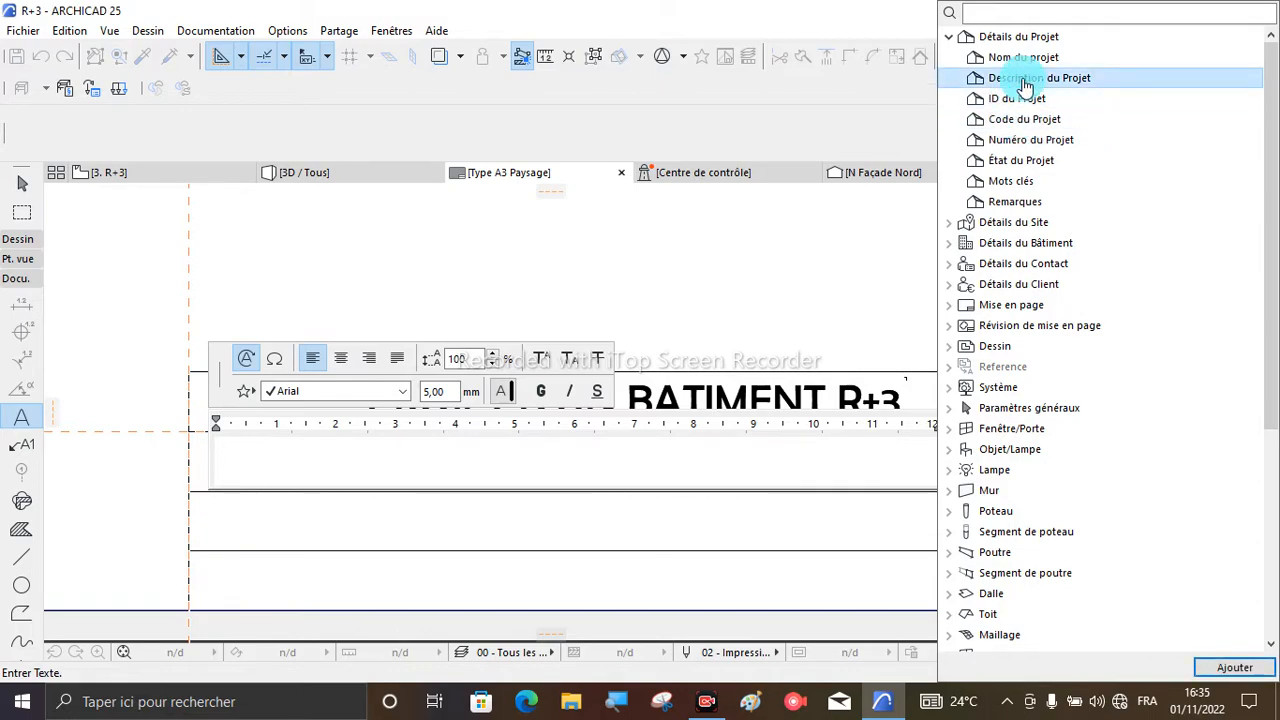
pyautogui.doubleClick(1025, 86)
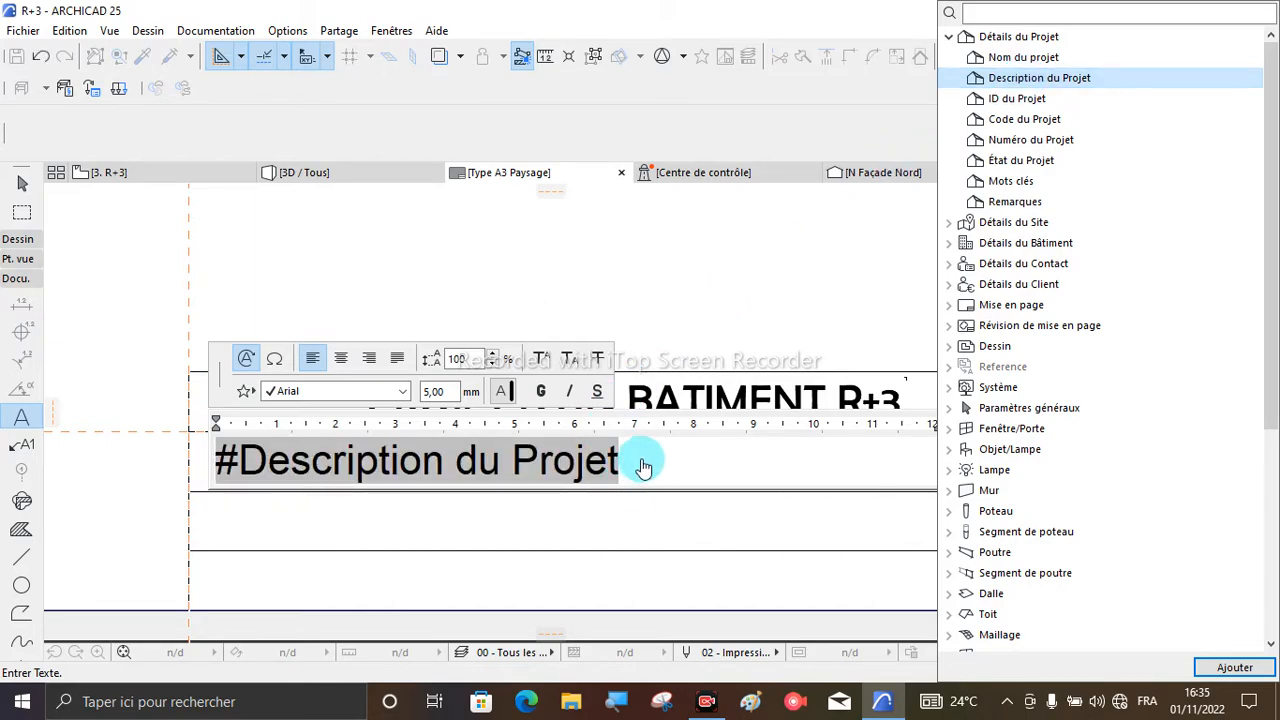
pyautogui.click(643, 461)
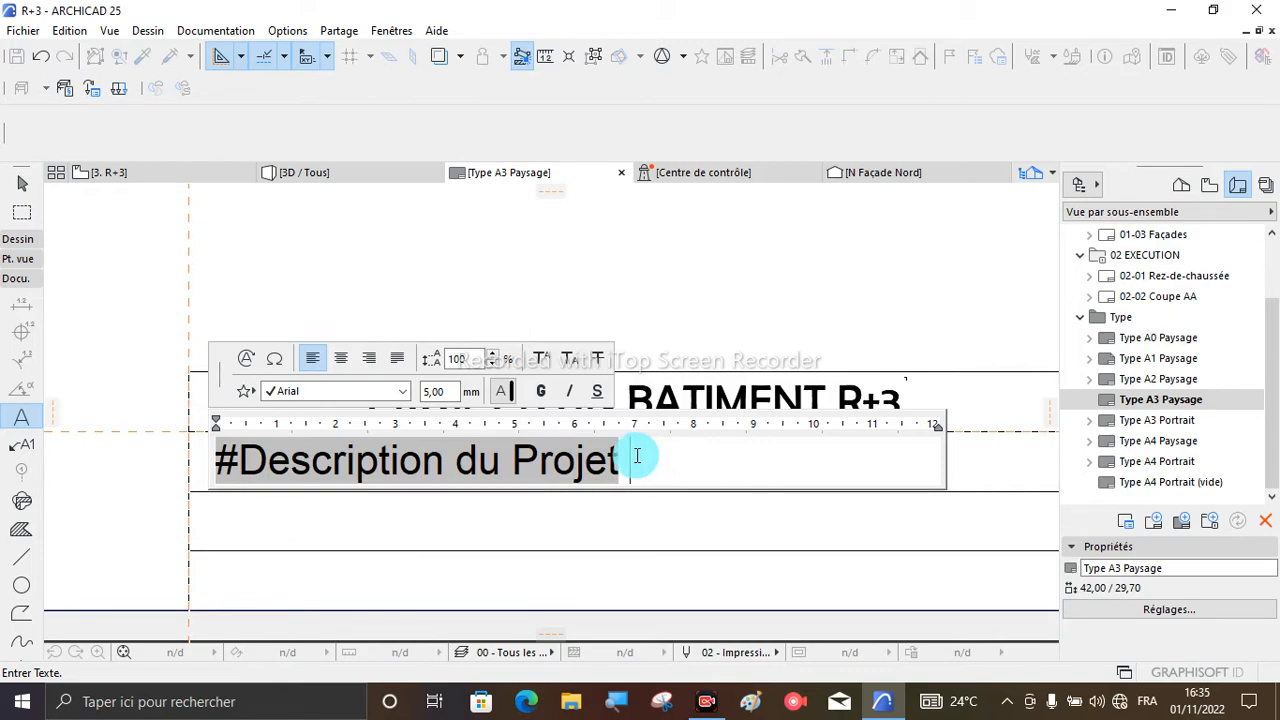
pyautogui.press('capslock')
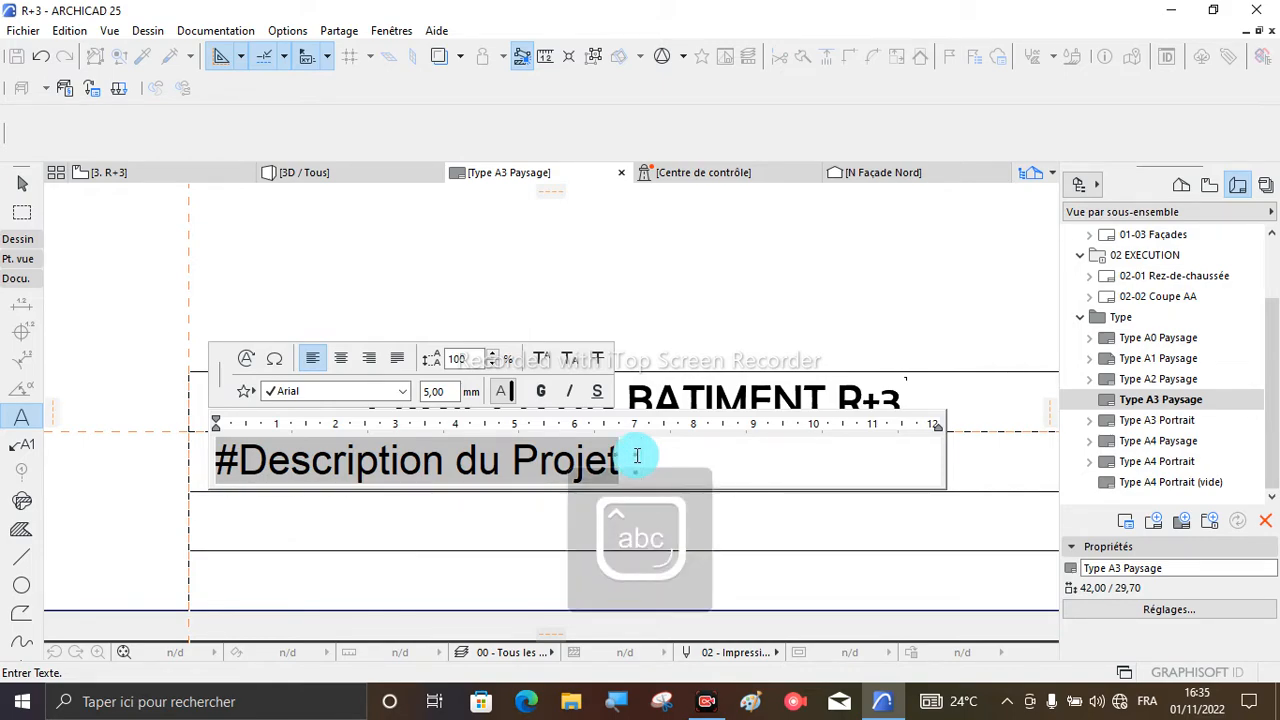
pyautogui.write(':')
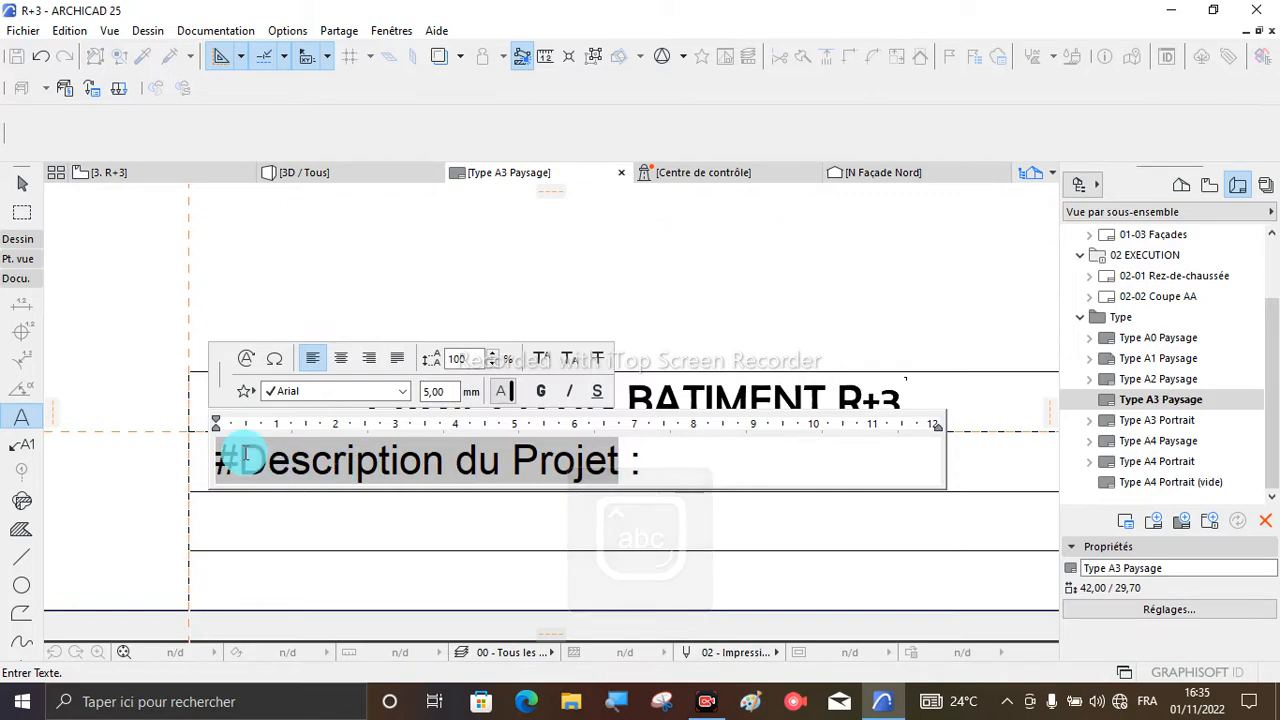
pyautogui.moveTo(245, 455); pyautogui.dragTo(247, 485)
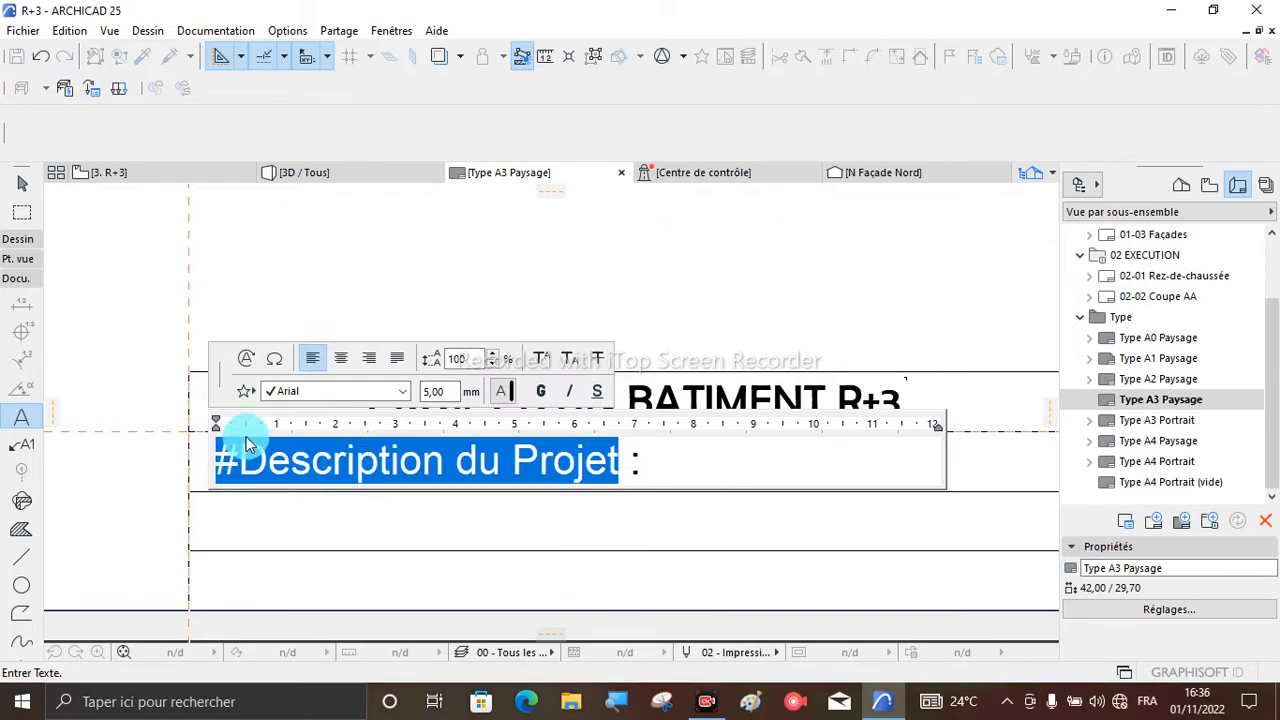
pyautogui.click(663, 323)
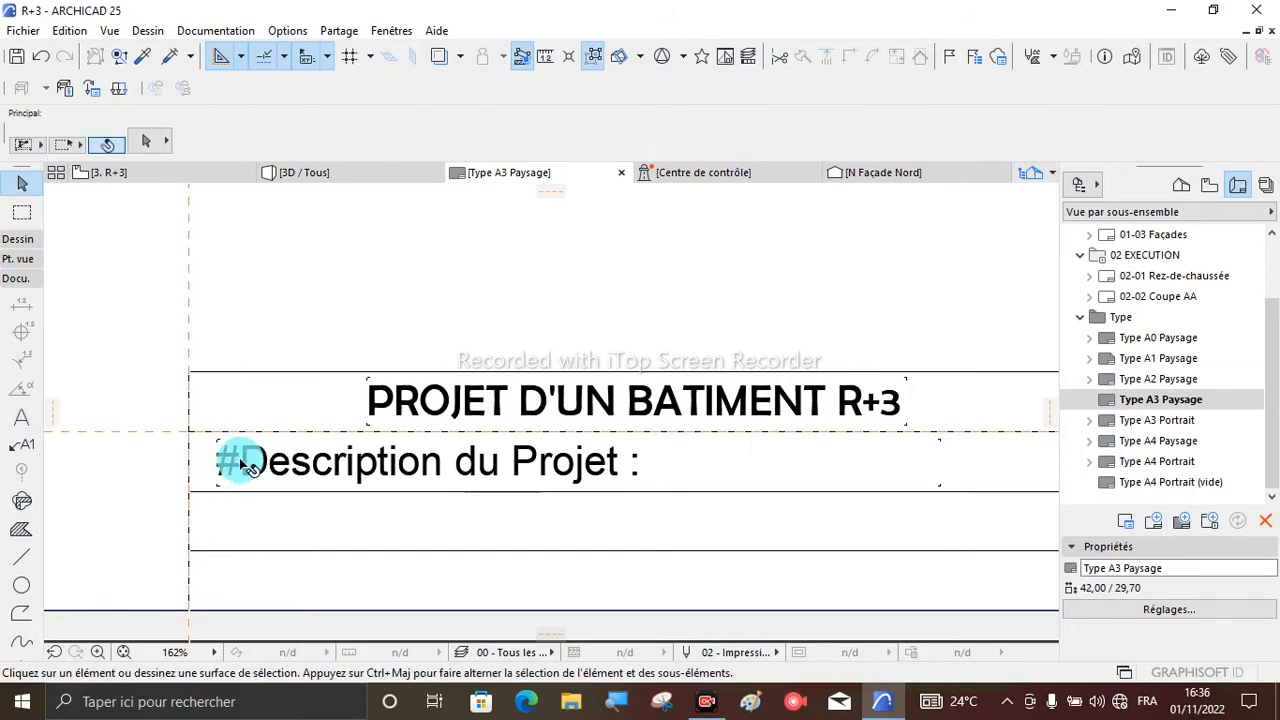
# - Narrow the project description's text block in the second row to fit its text
pyautogui.doubleClick(240, 460)
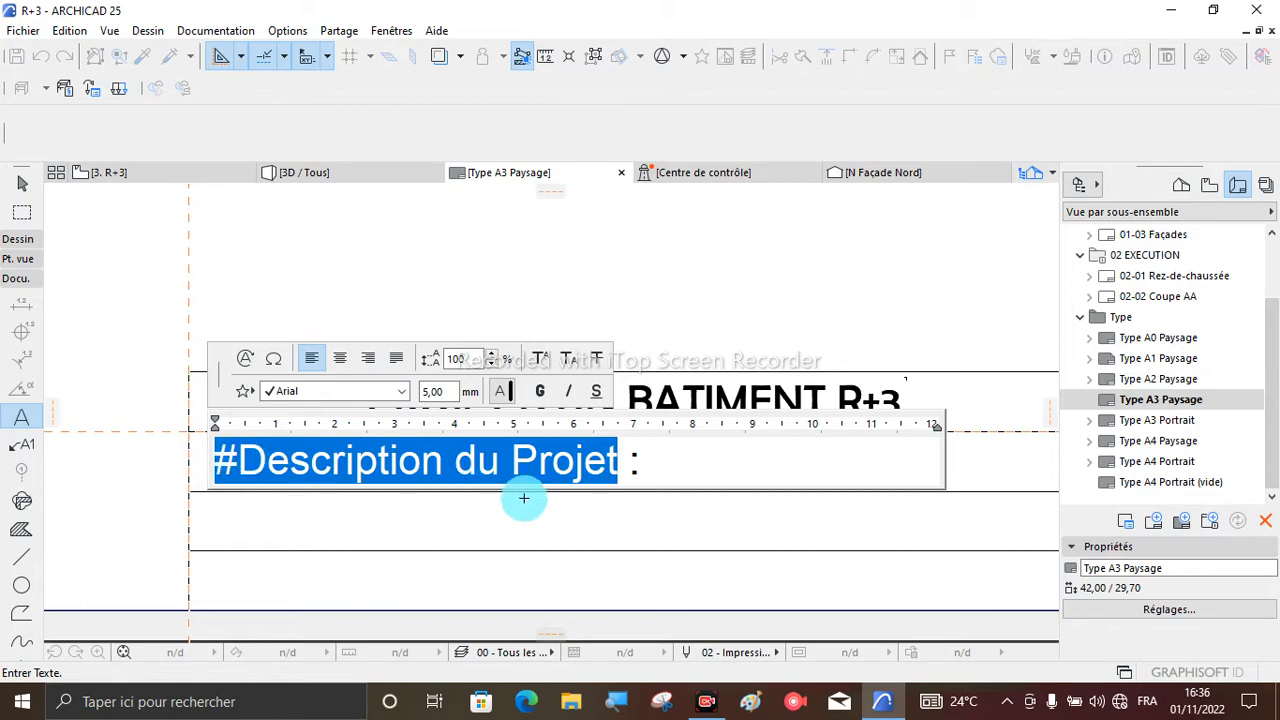
pyautogui.click(694, 463)
pyautogui.click(973, 459)
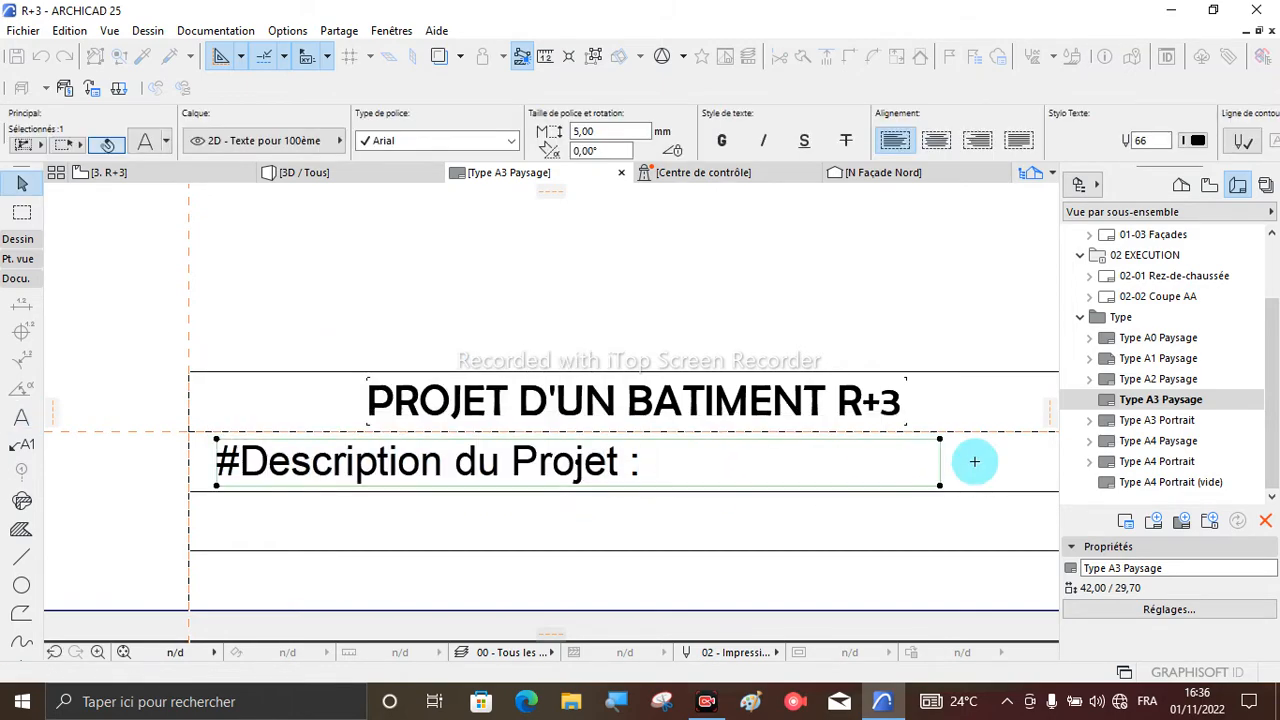
pyautogui.scroll(-3, 235, 425)
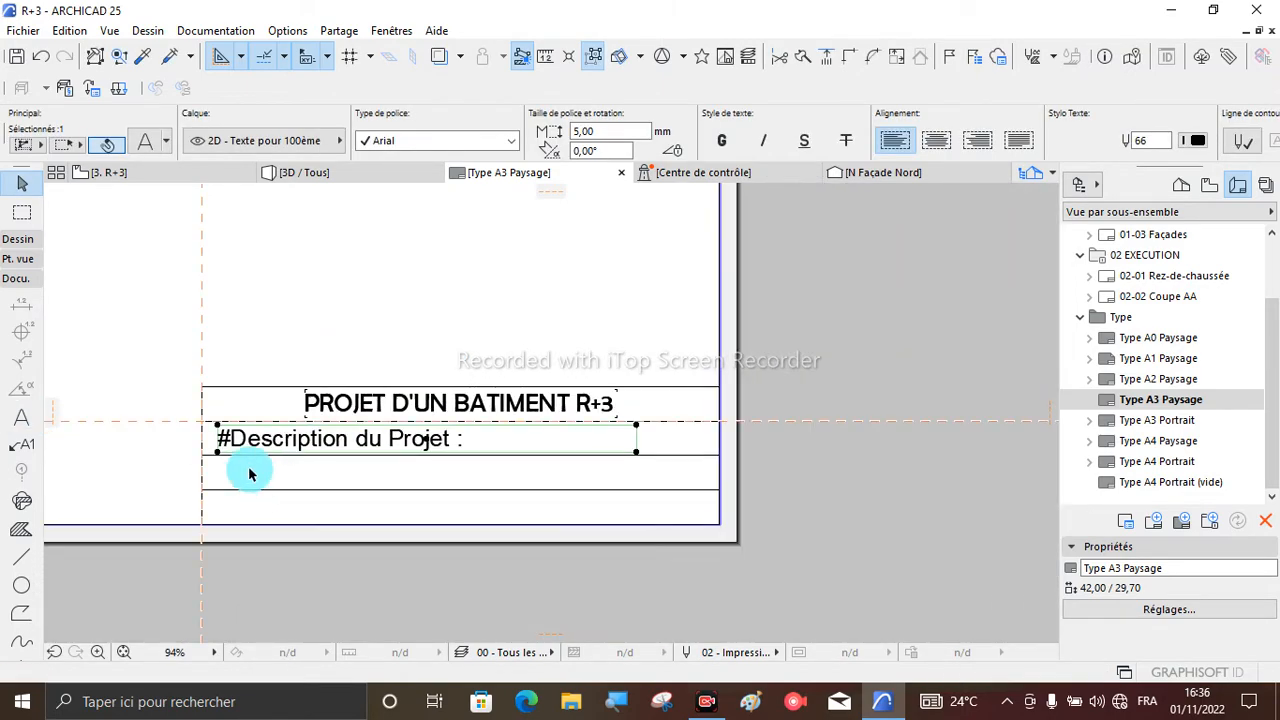
pyautogui.scroll(3, 638, 450)
pyautogui.click(642, 459)
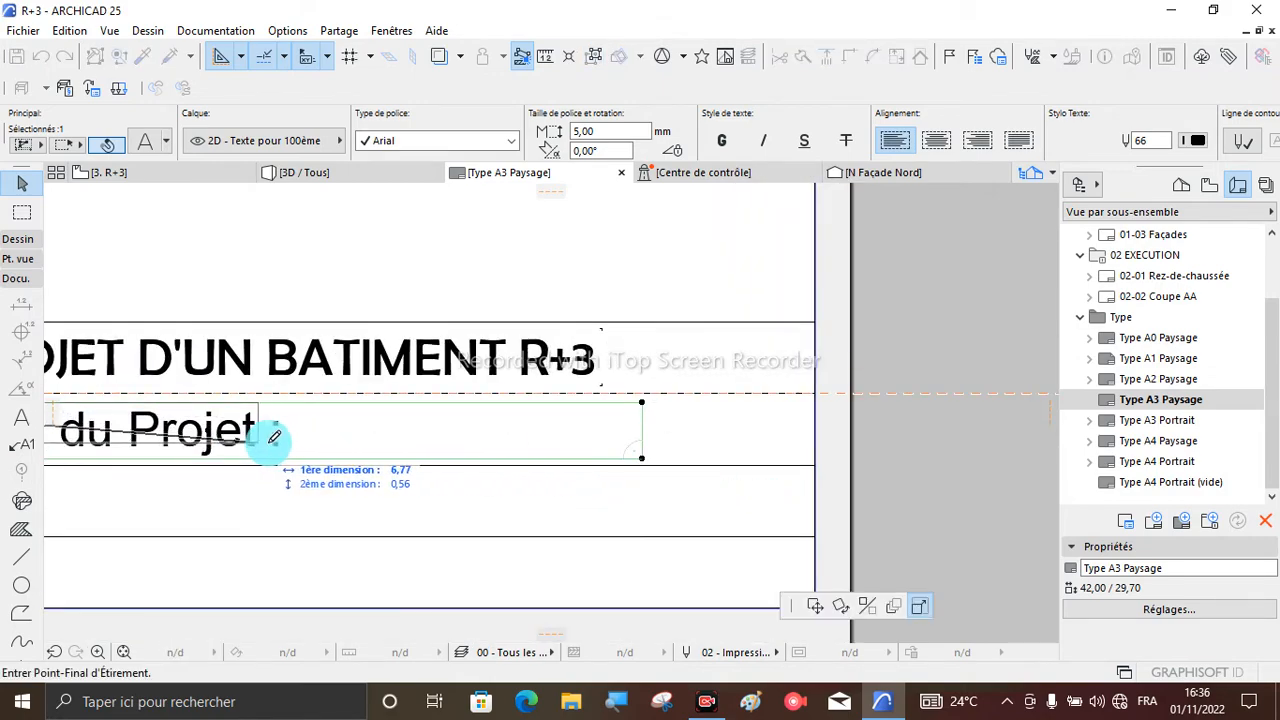
pyautogui.click(300, 452)
pyautogui.scroll(-3, 286, 486)
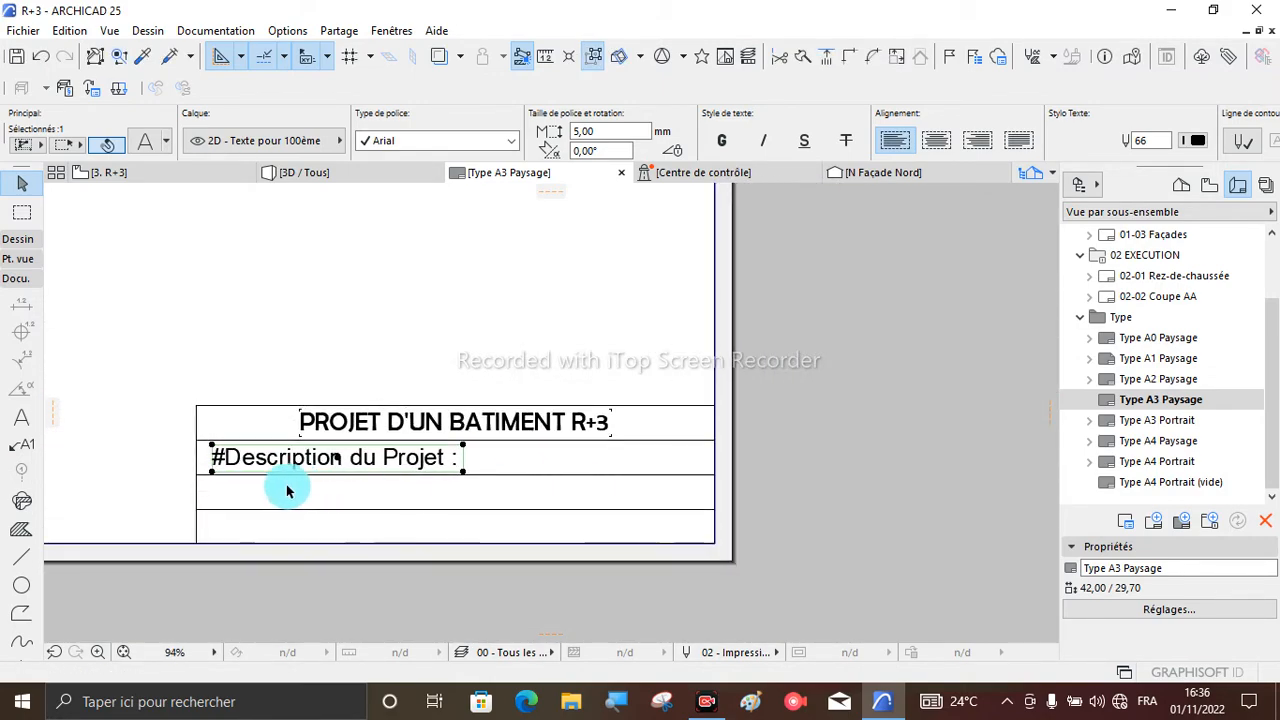
pyautogui.scroll(3, 206, 480)
pyautogui.click(286, 488)
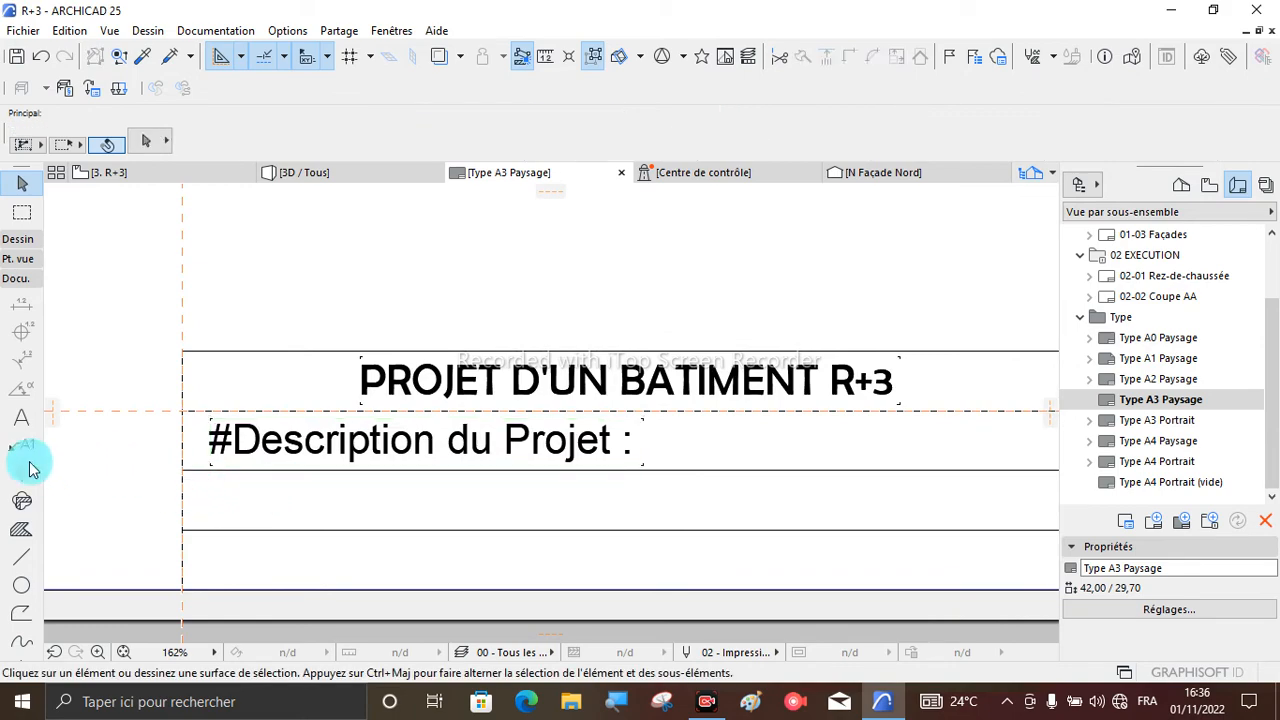
# - Draw a text block about 6,5 wide inside the title block's third row
pyautogui.click(24, 418)
pyautogui.scroll(2, 220, 502)
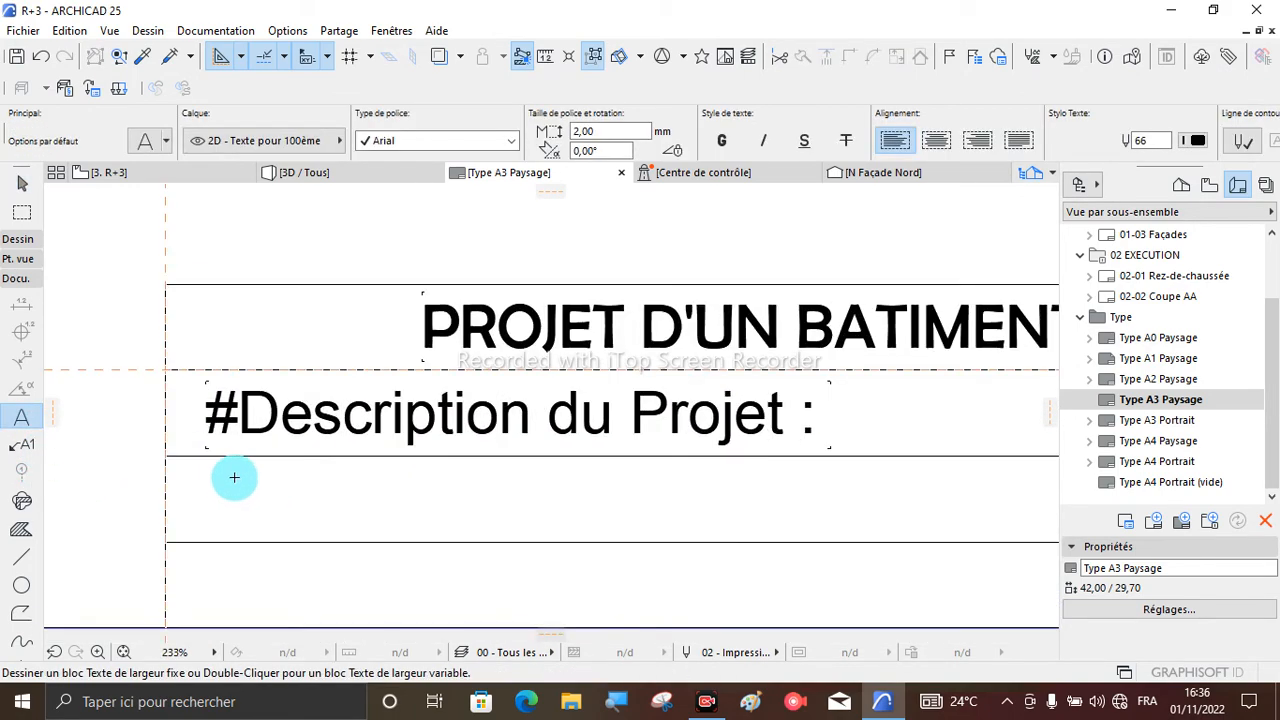
pyautogui.click(222, 467)
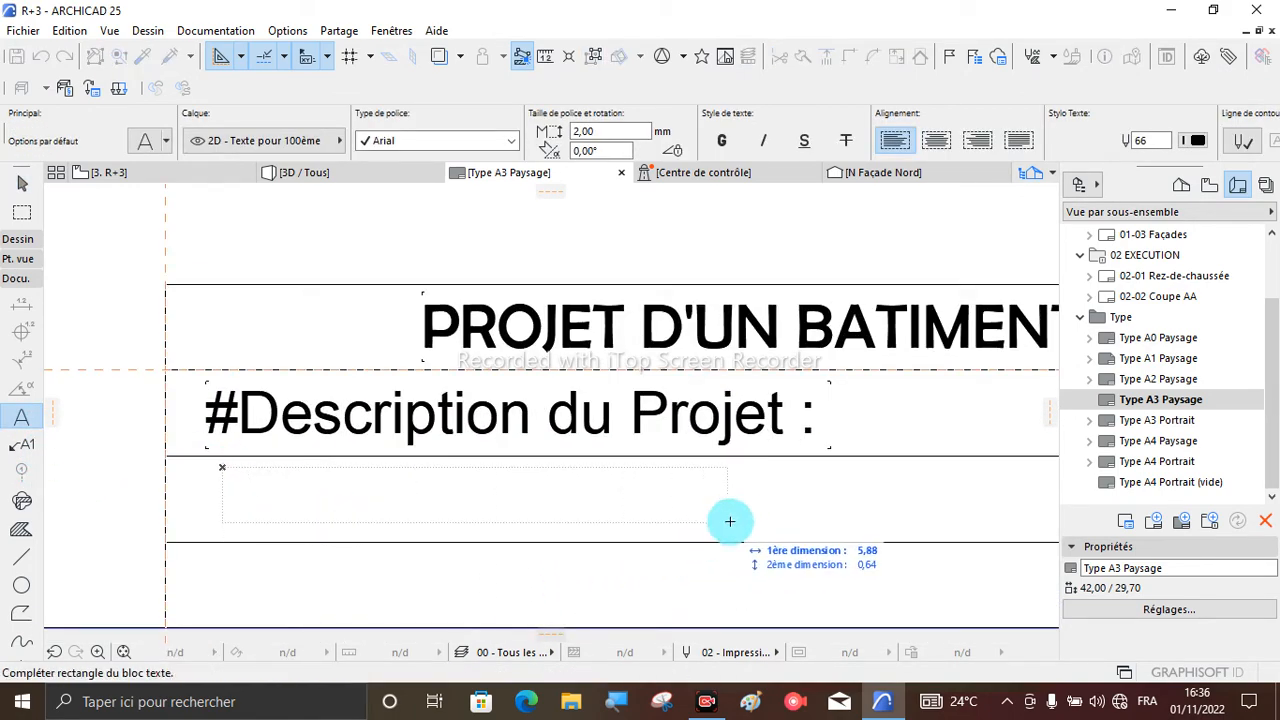
pyautogui.click(786, 530)
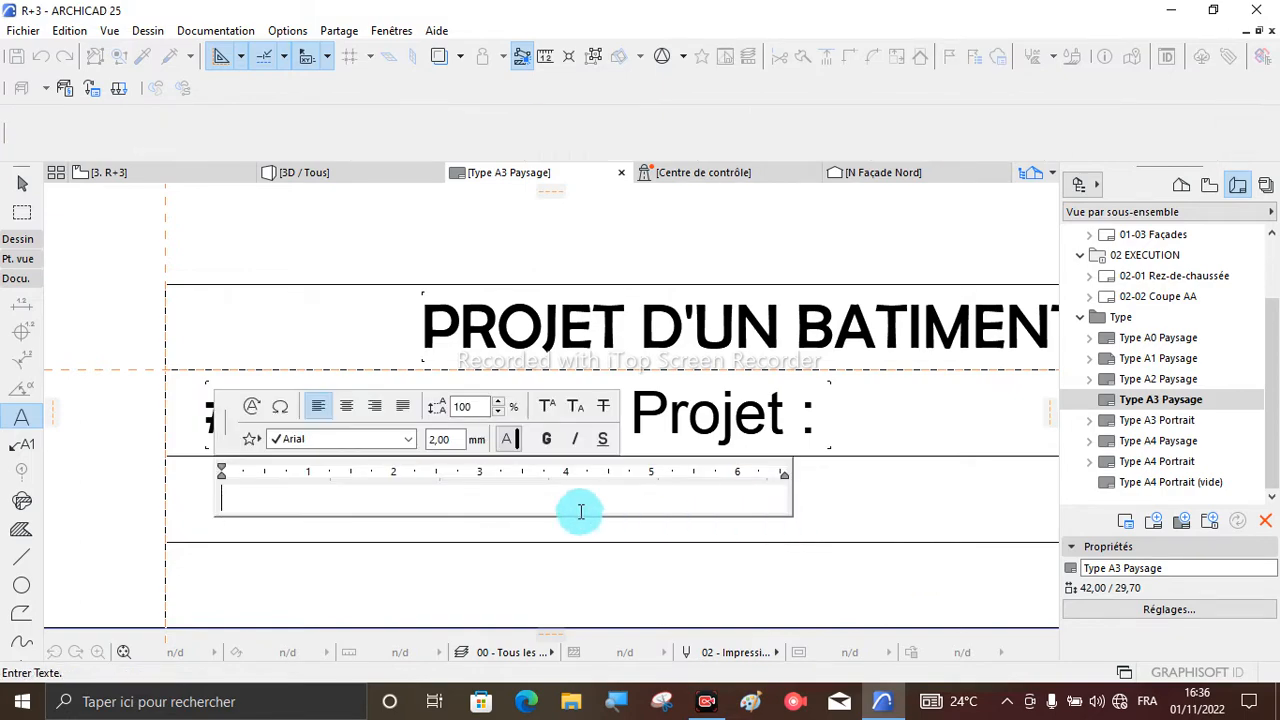
# - Insert the site detail autotext Ville du Site followed by " :" in the third row's text block and finish the text
pyautogui.click(251, 409)
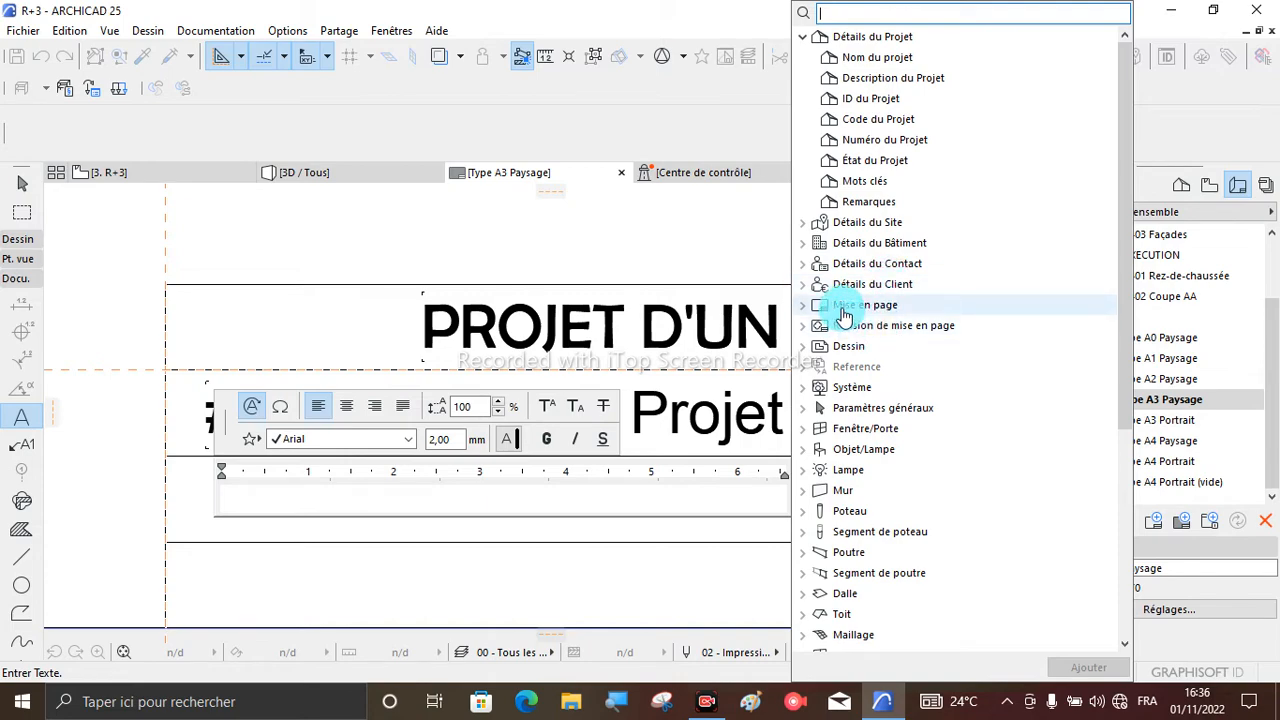
pyautogui.click(804, 229)
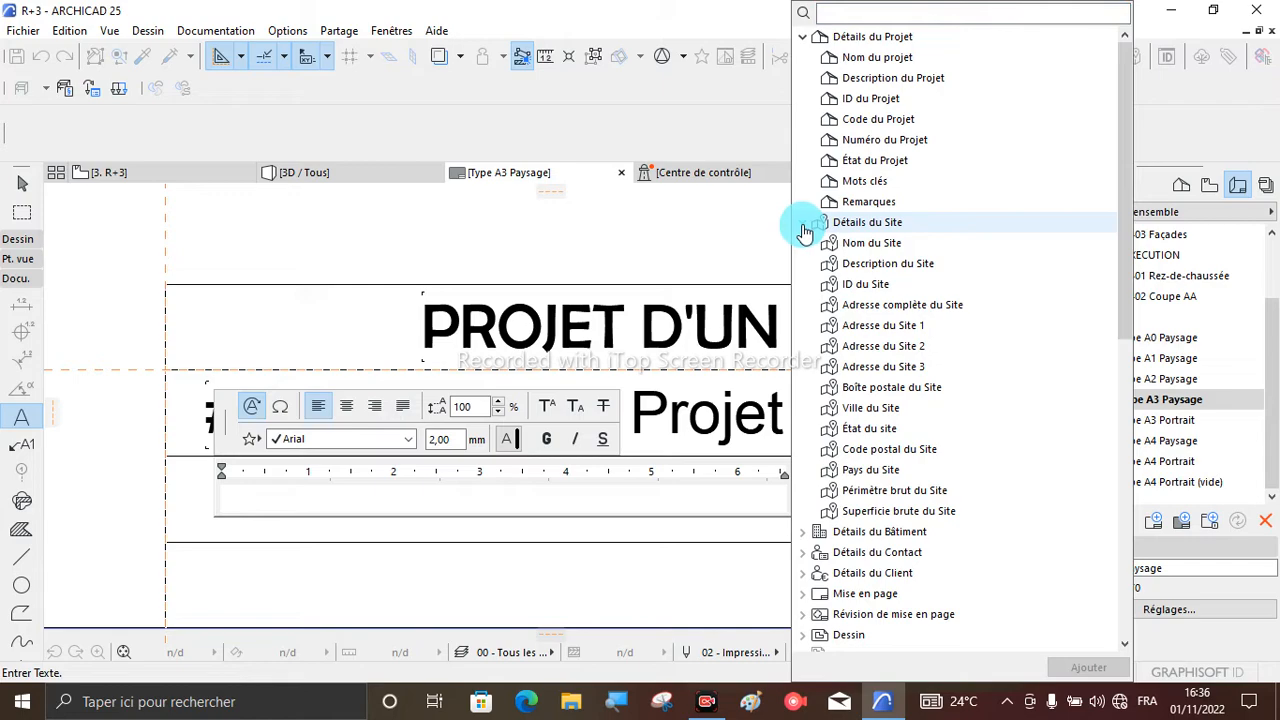
pyautogui.click(872, 413)
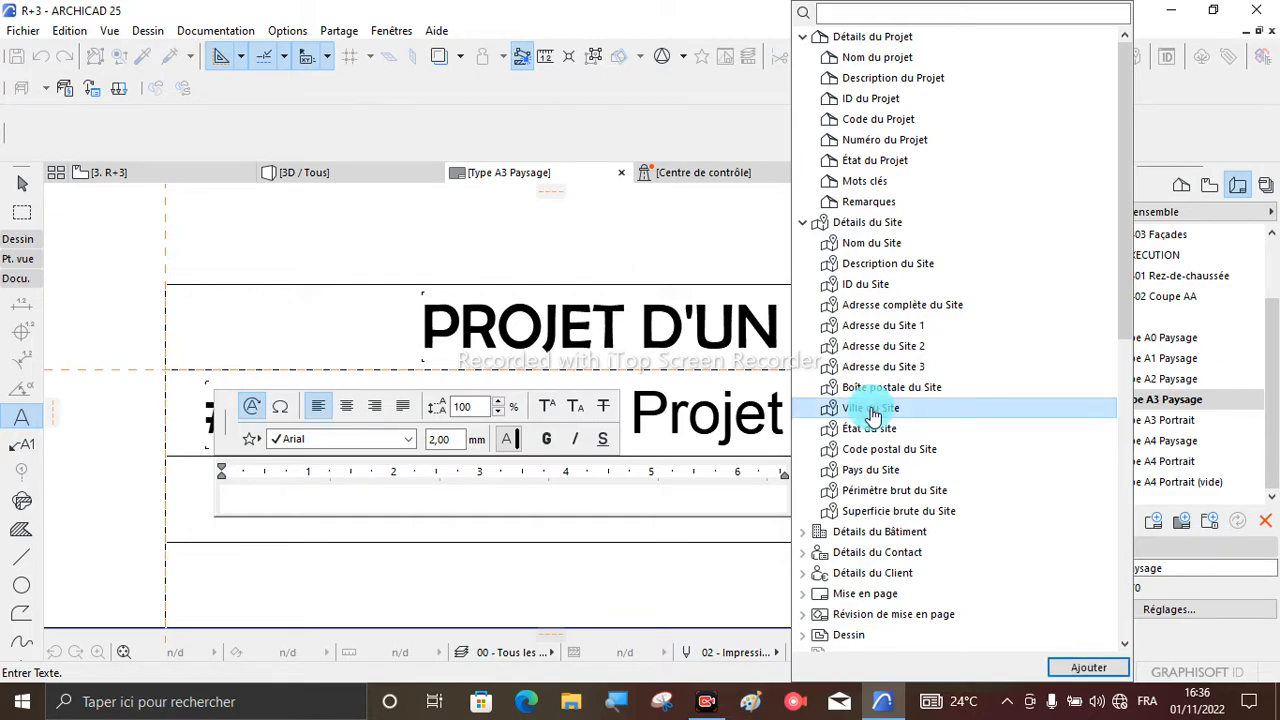
pyautogui.doubleClick(874, 412)
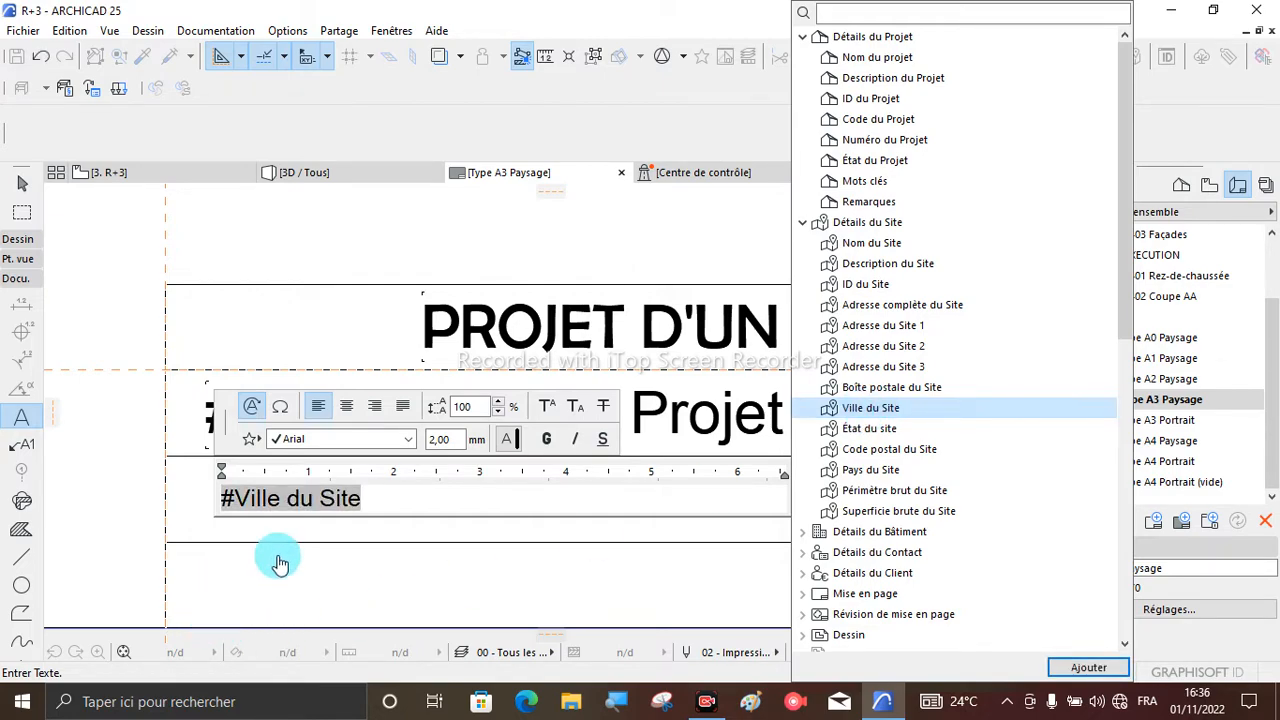
pyautogui.click(390, 520)
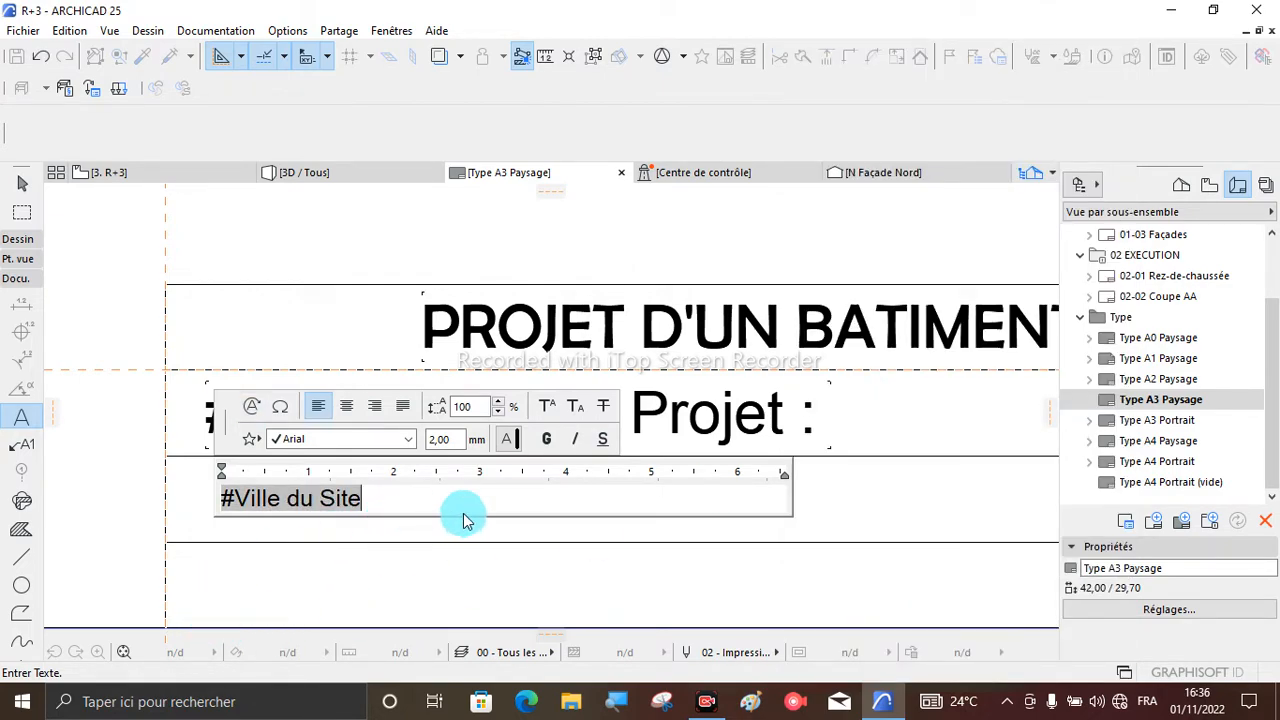
pyautogui.write(':')
pyautogui.click(815, 499)
pyautogui.press('Escape')
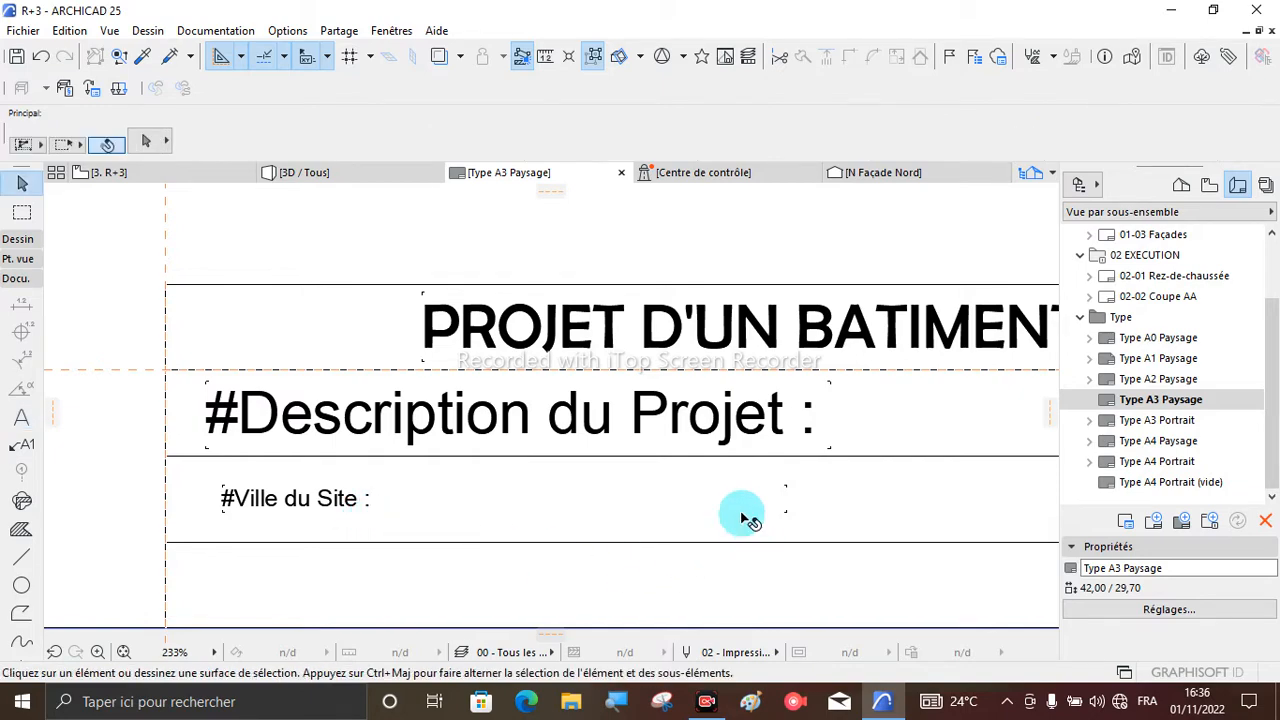
# - Narrow the Ville du Site text block to about 2 wide to fit its text
pyautogui.click(271, 491)
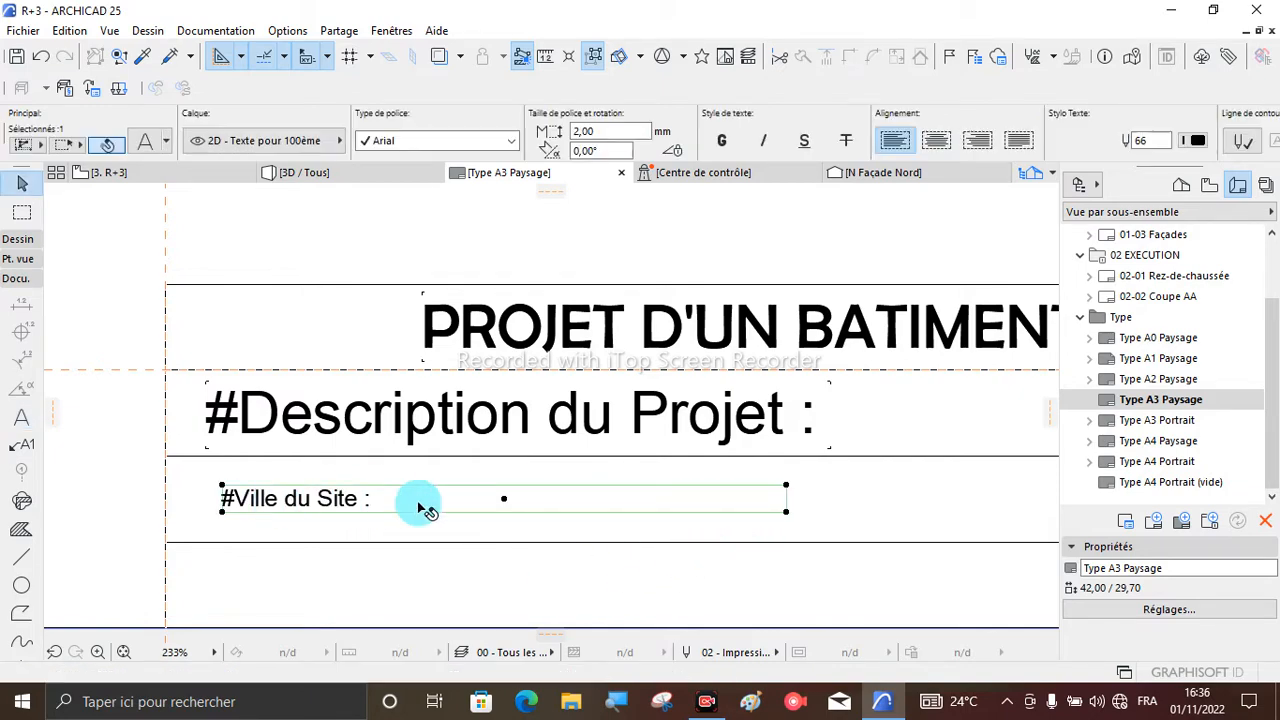
pyautogui.click(786, 514)
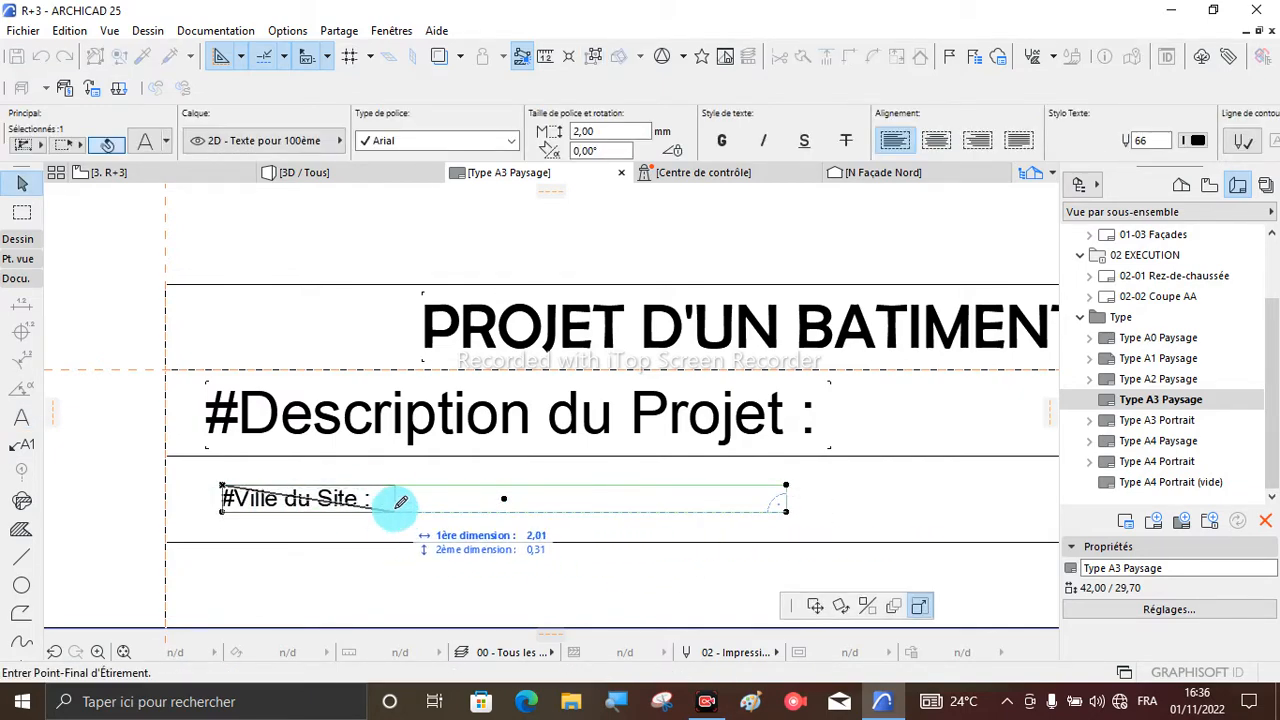
pyautogui.click(399, 512)
pyautogui.scroll(-3, 340, 507)
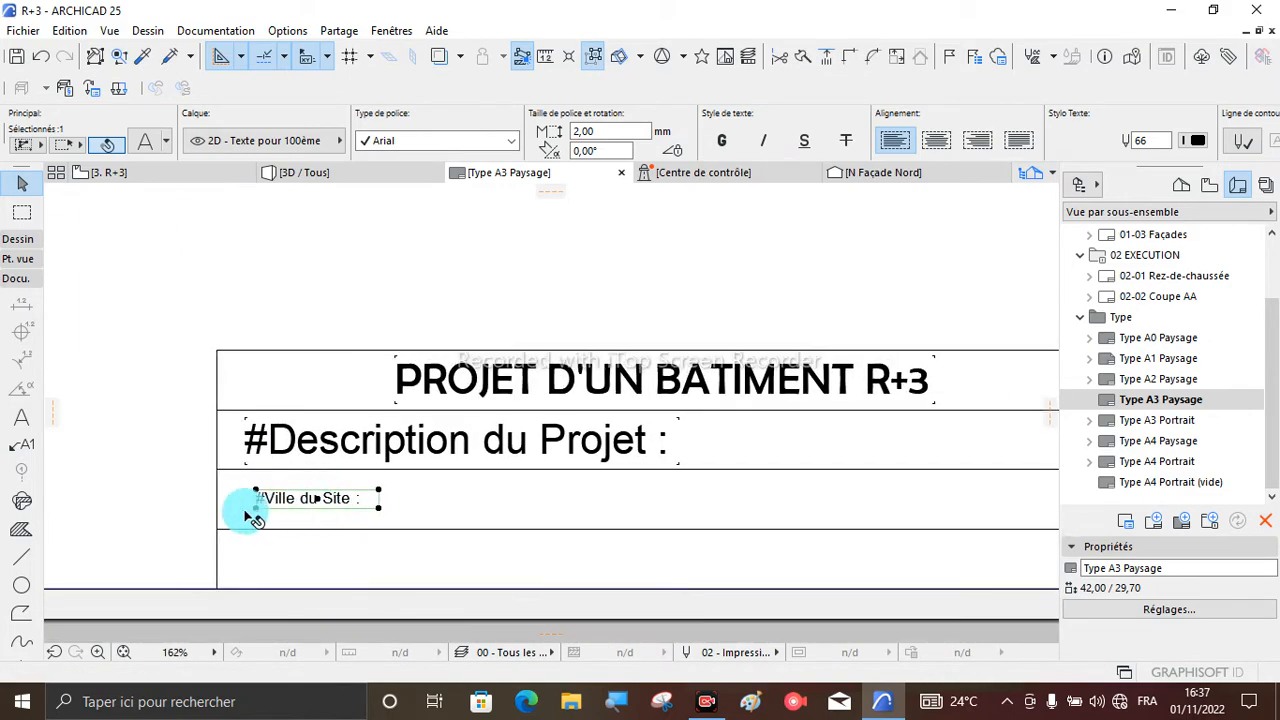
pyautogui.click(104, 395)
# - Set the Ville du Site text's size to 5 mm
pyautogui.click(305, 512)
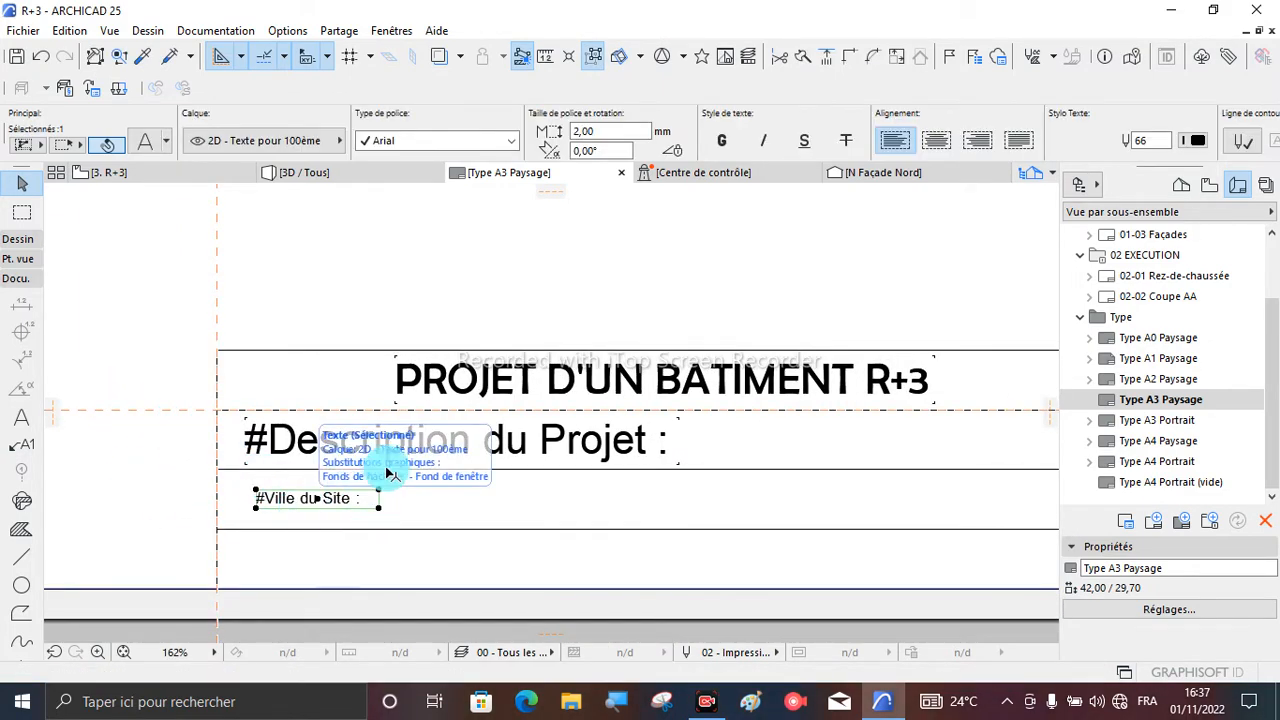
pyautogui.click(615, 131)
pyautogui.moveTo(616, 131); pyautogui.dragTo(320, 112)
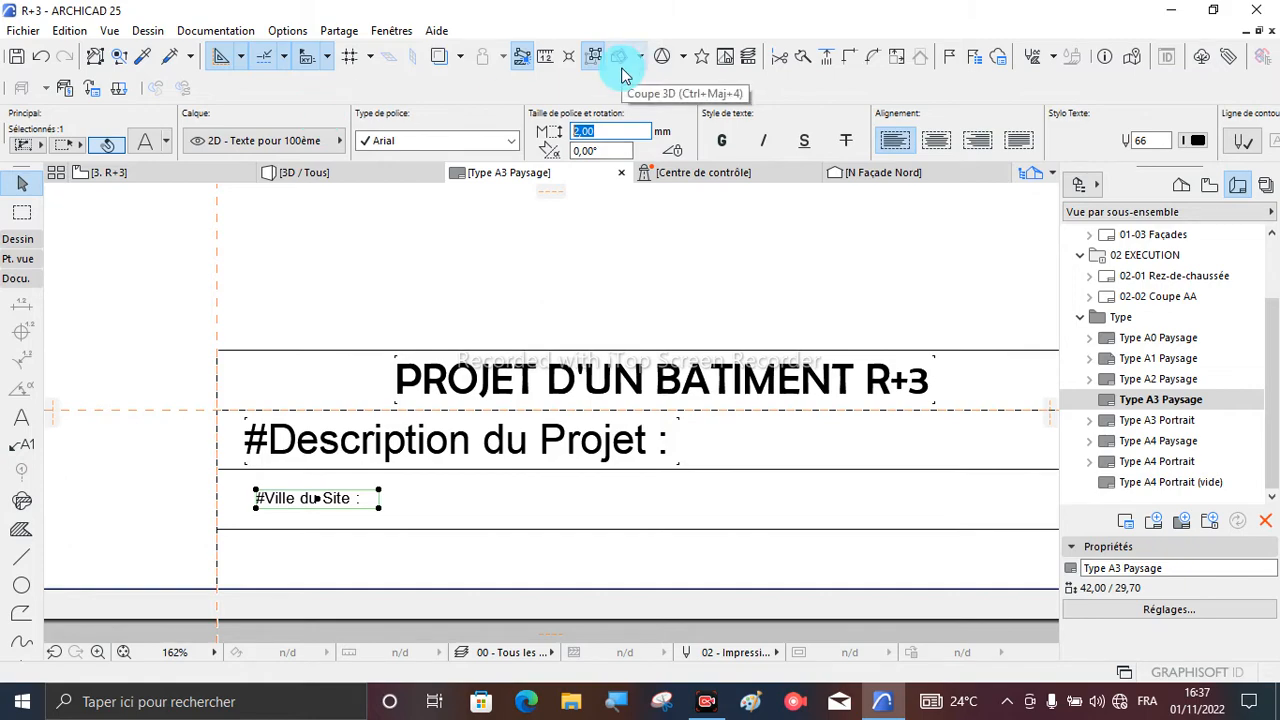
pyautogui.press('Return')
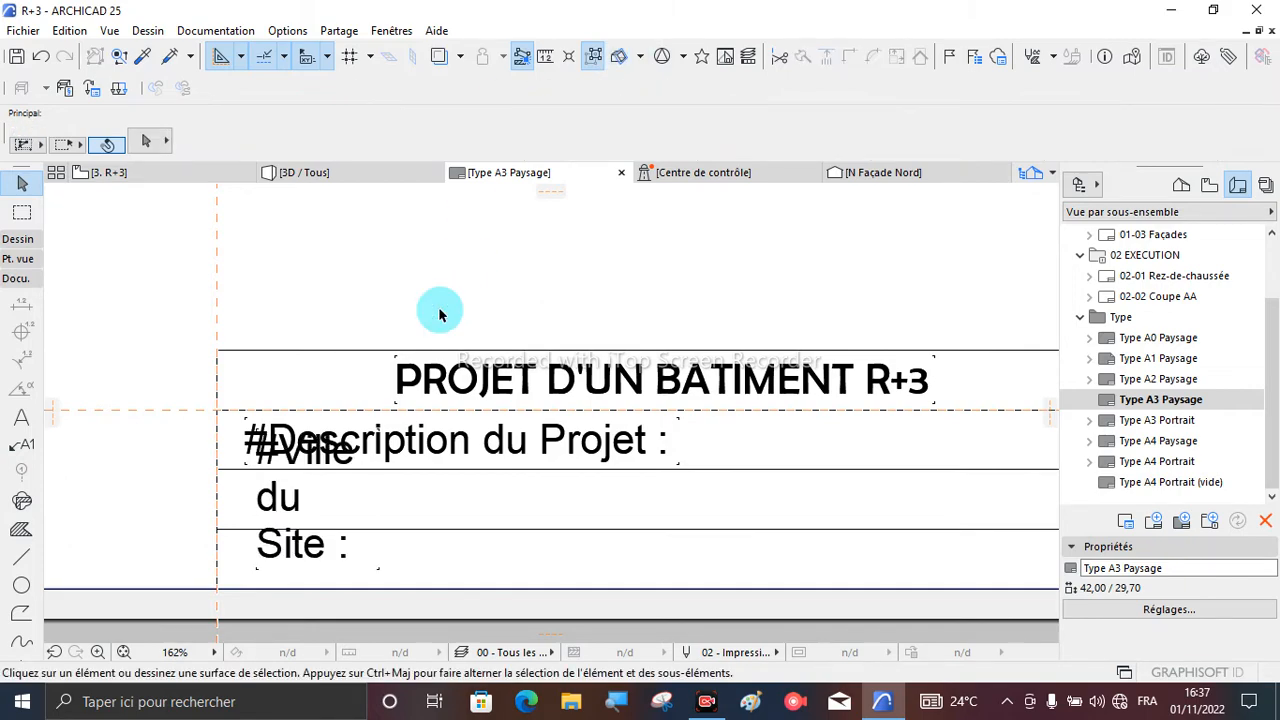
# - Widen the Ville du Site text block so its text fits on one line and move it vertically down into the third row
pyautogui.click(288, 522)
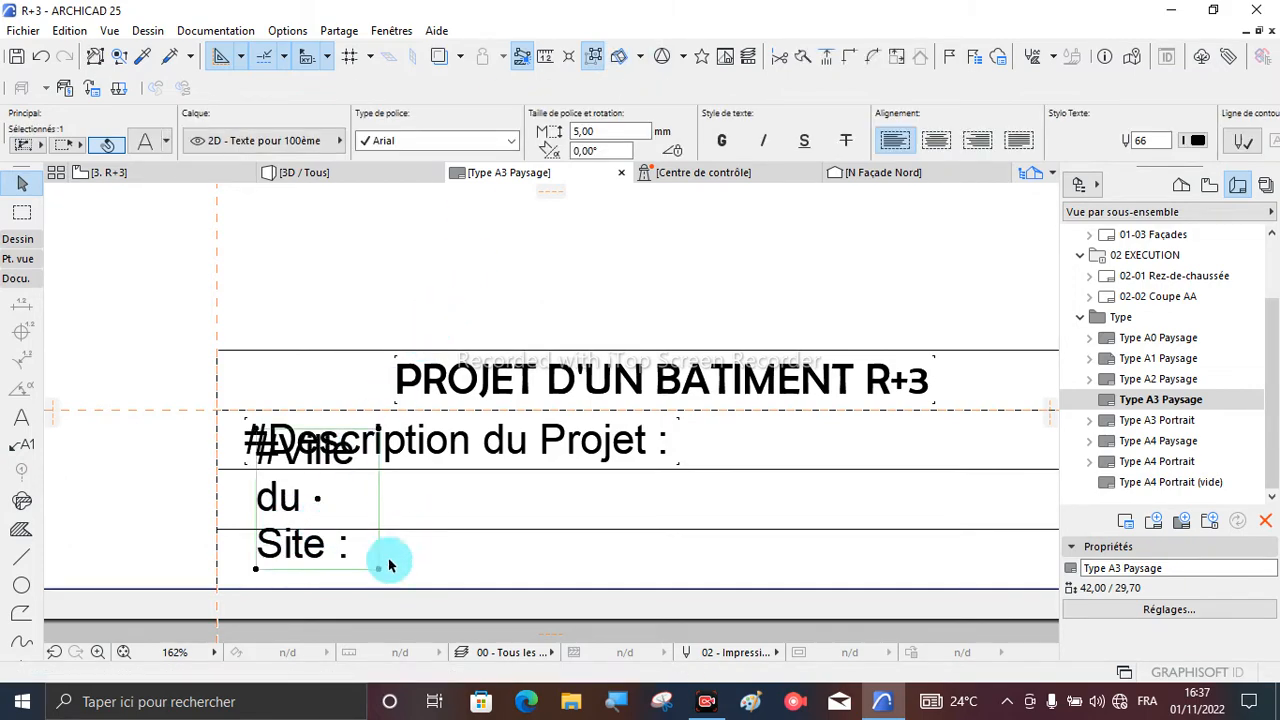
pyautogui.moveTo(378, 569); pyautogui.dragTo(708, 521)
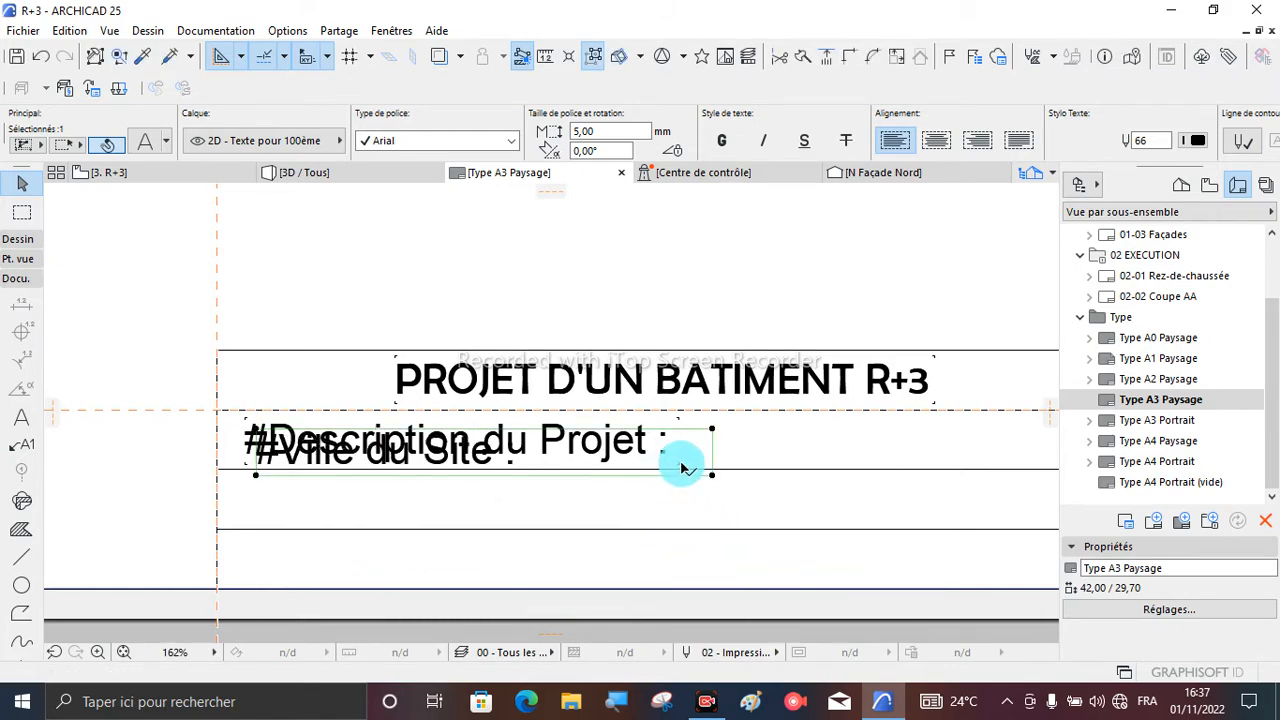
pyautogui.click(508, 477)
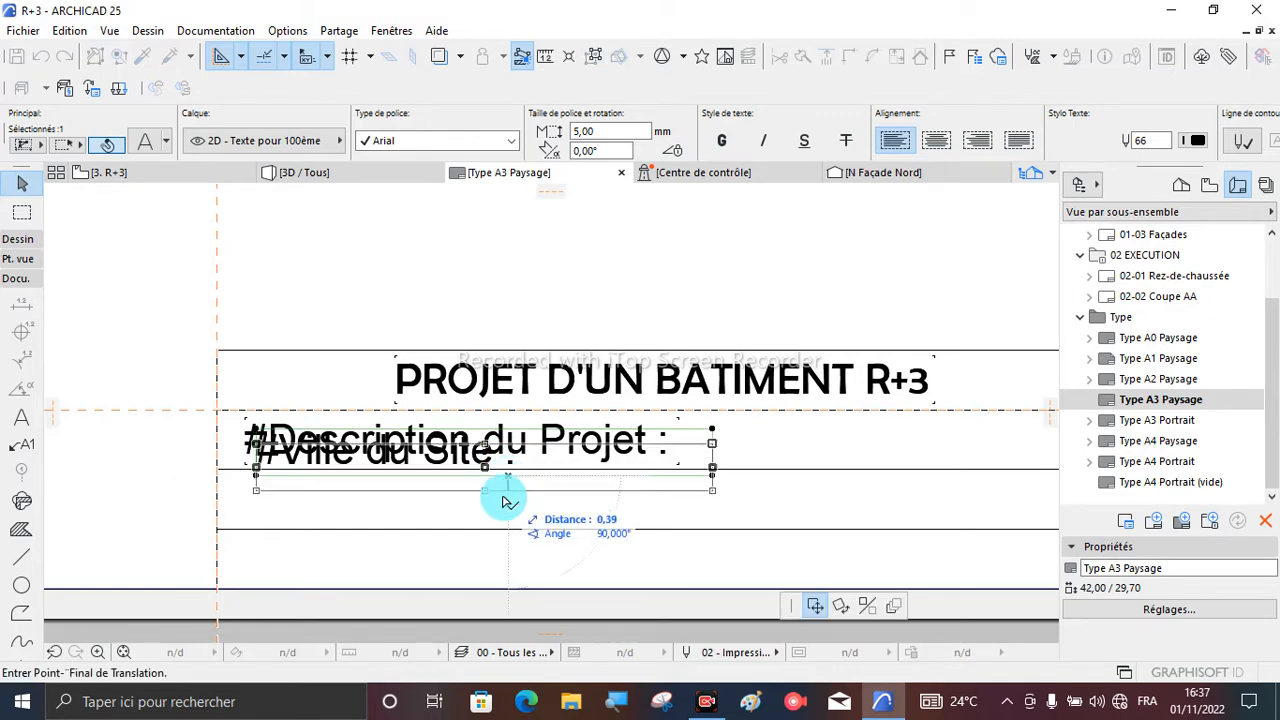
pyautogui.click(508, 527)
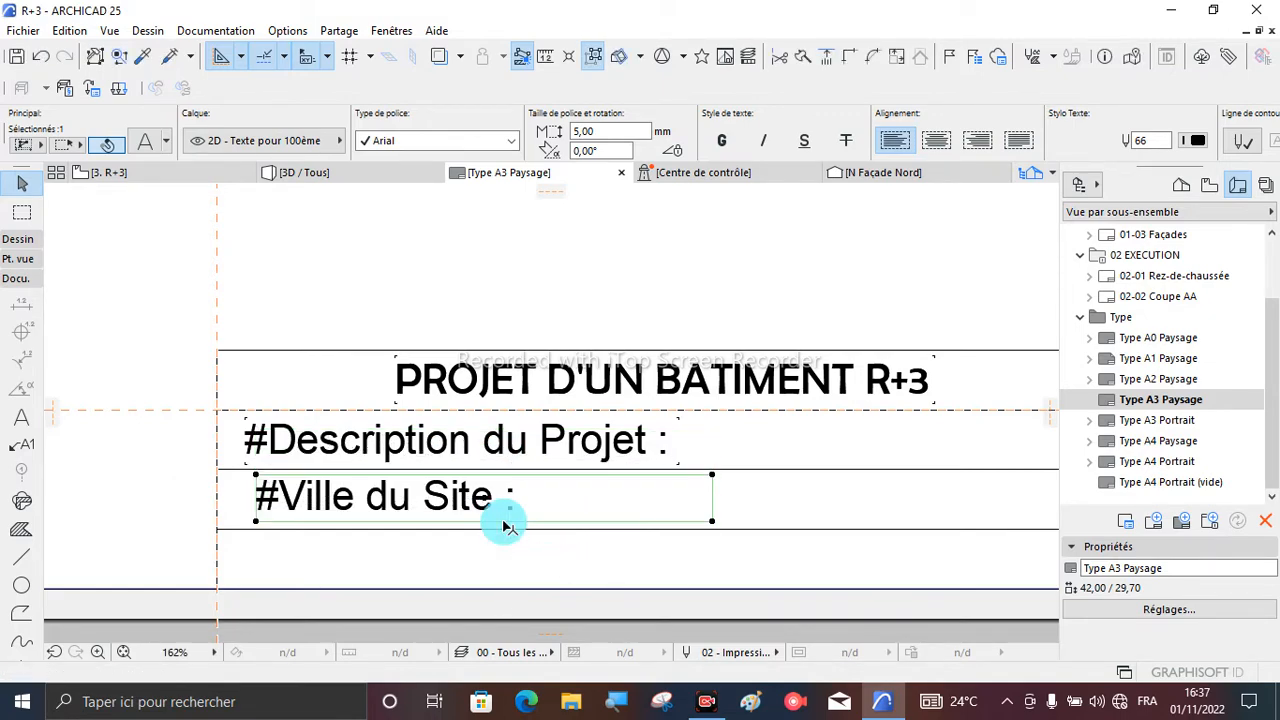
pyautogui.click(100, 479)
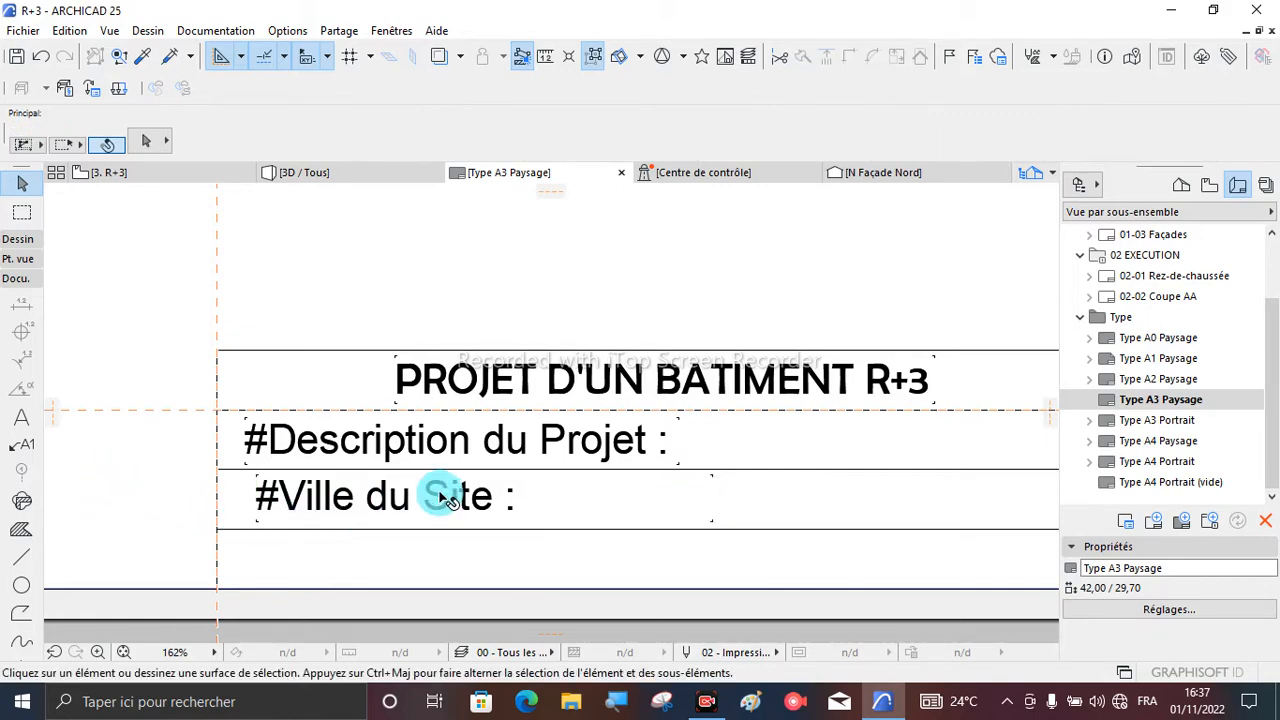
# - Draw a text block about 7.7 wide in the title block's fourth row, below the Ville du Site row
pyautogui.scroll(2, 357, 547)
pyautogui.scroll(-2, 270, 515)
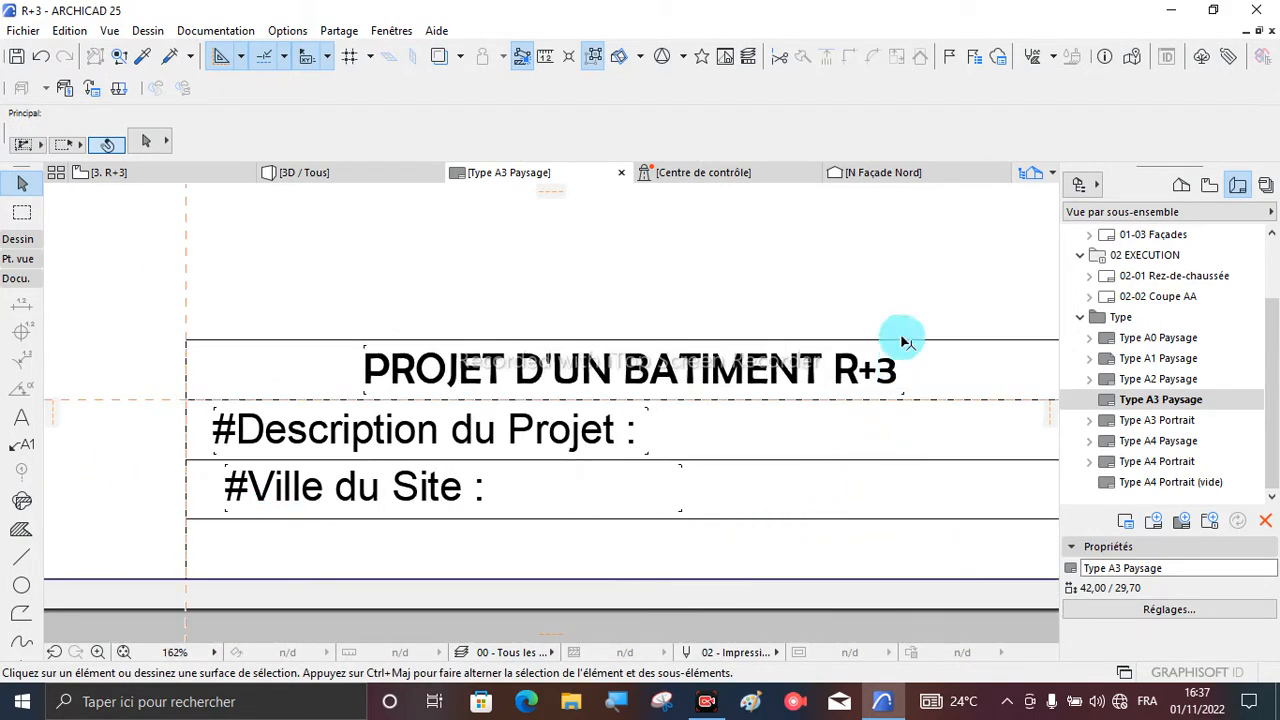
pyautogui.click(14, 415)
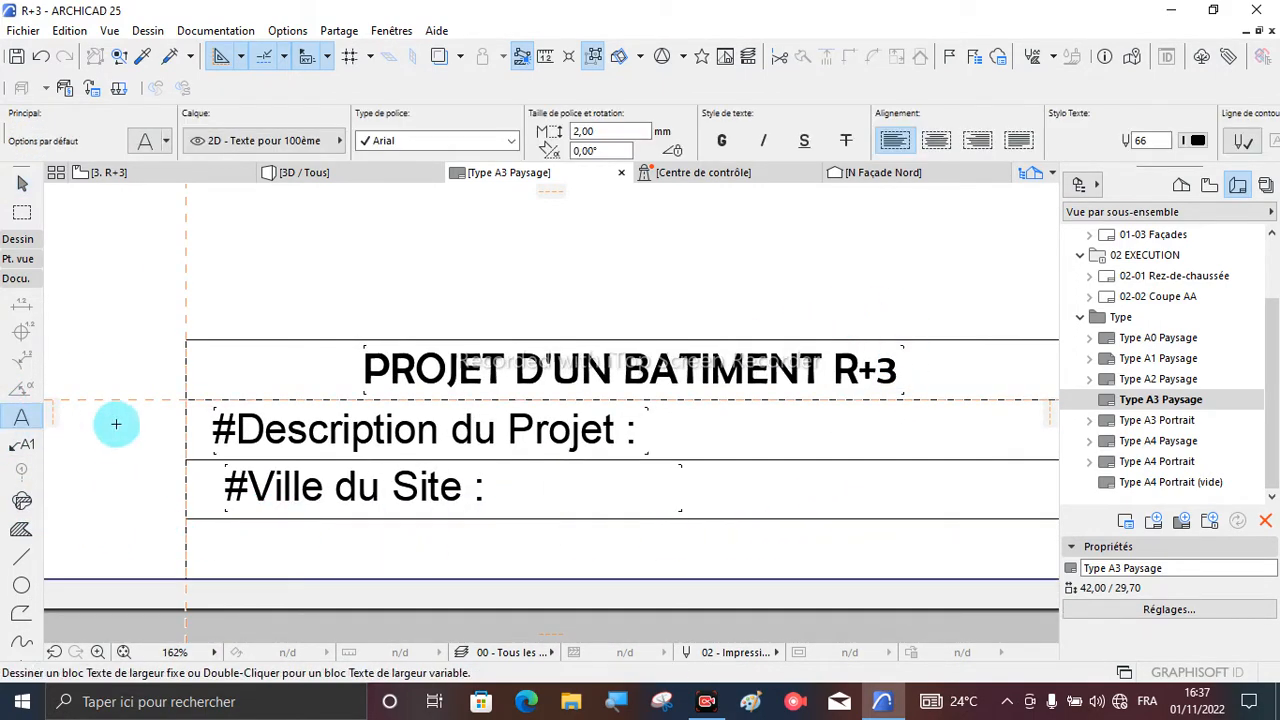
pyautogui.scroll(-1, 246, 443)
pyautogui.click(234, 511)
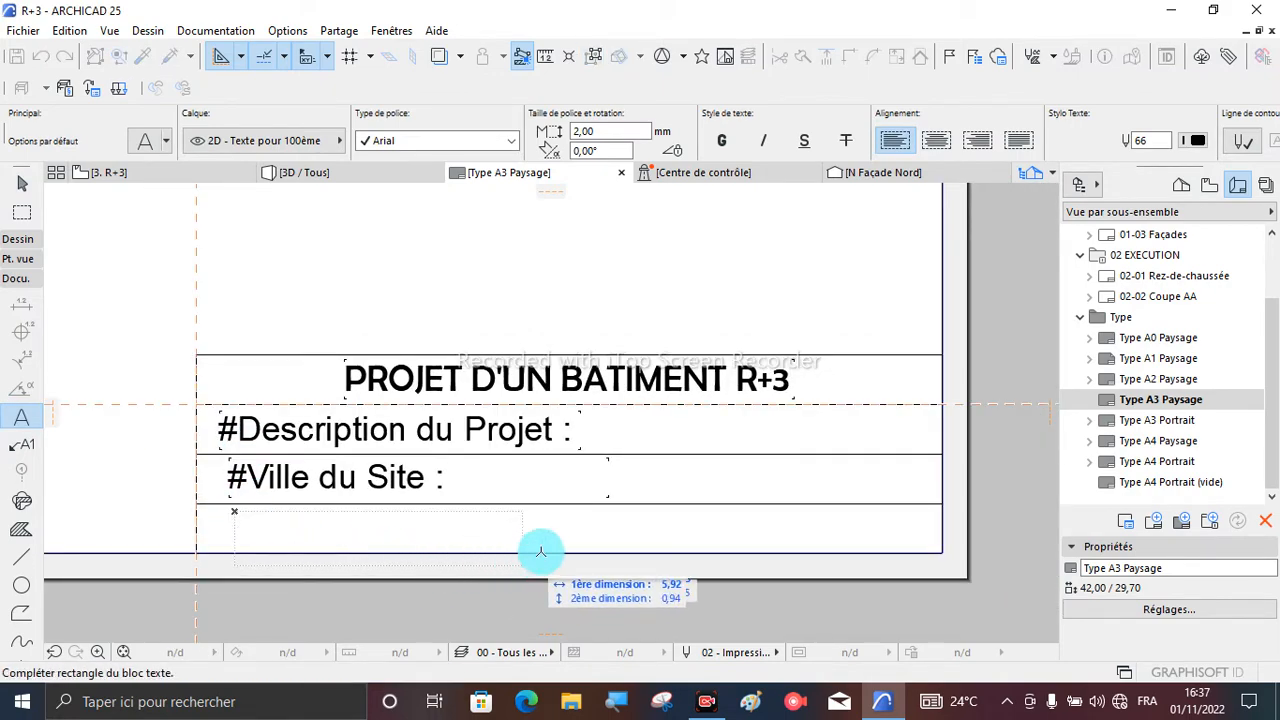
pyautogui.click(614, 537)
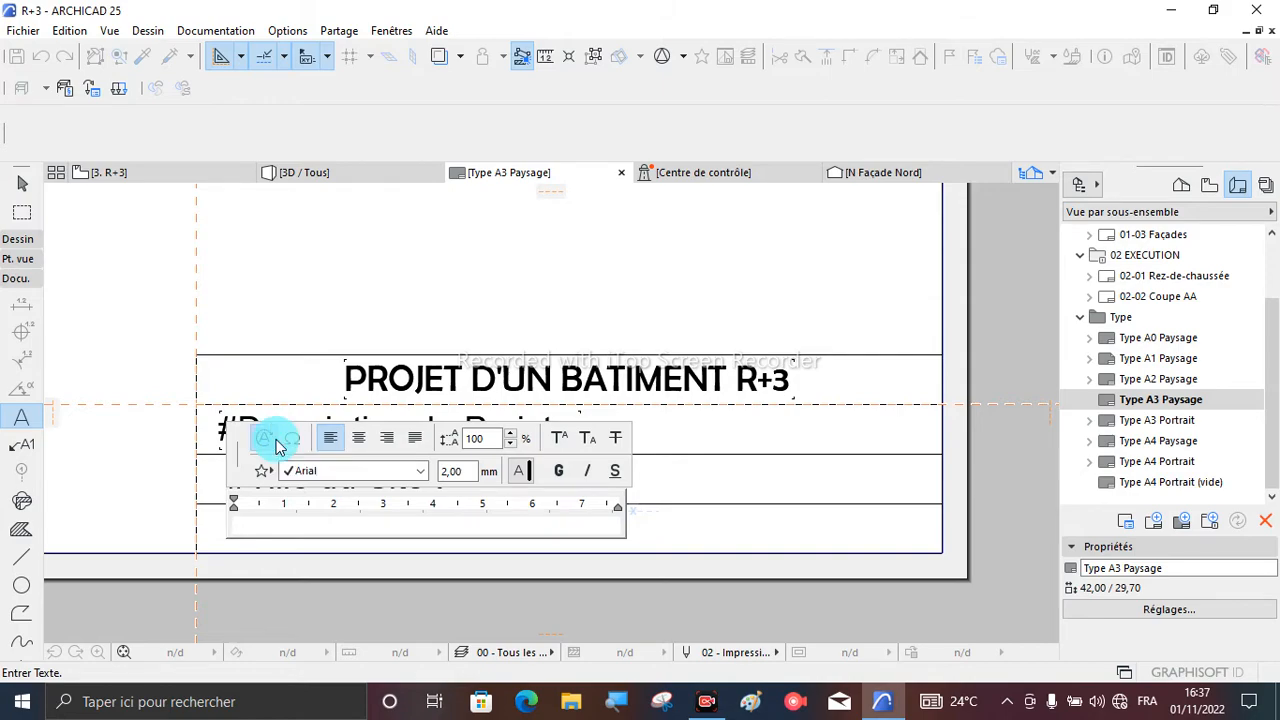
# - Insert the client detail autotext Nom entier du Client in the fourth row's text block
pyautogui.click(276, 439)
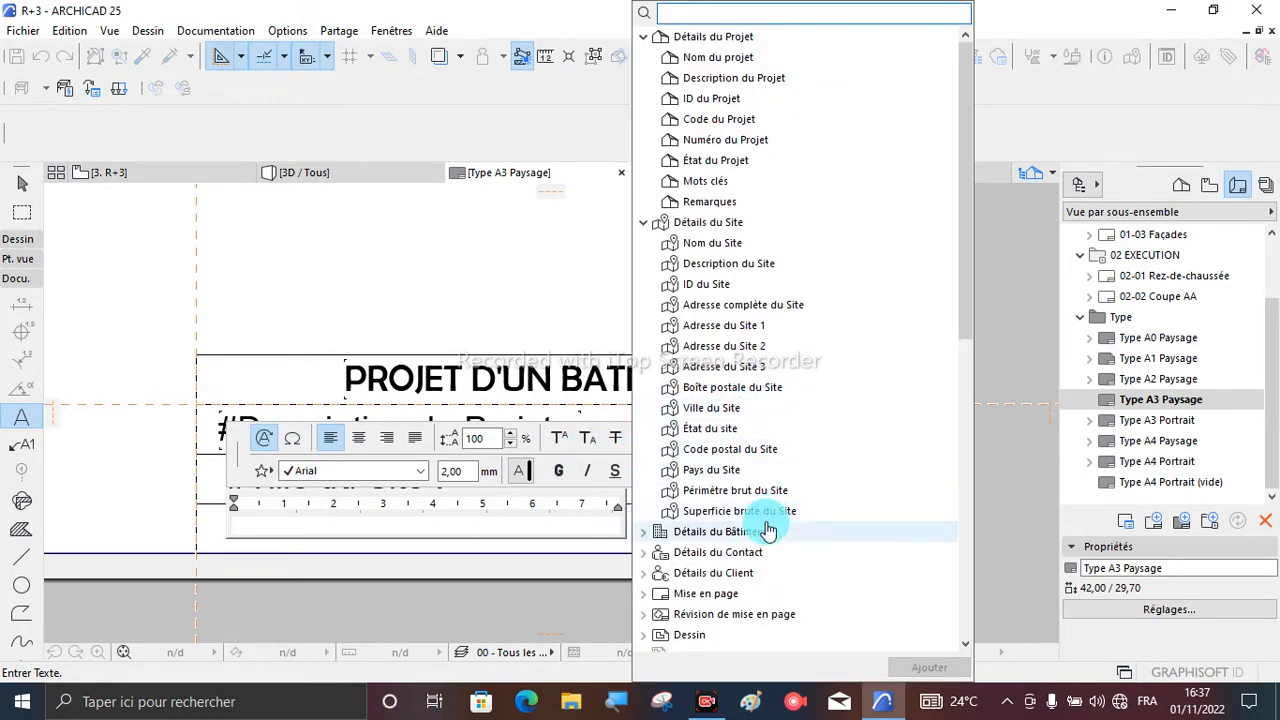
pyautogui.click(646, 533)
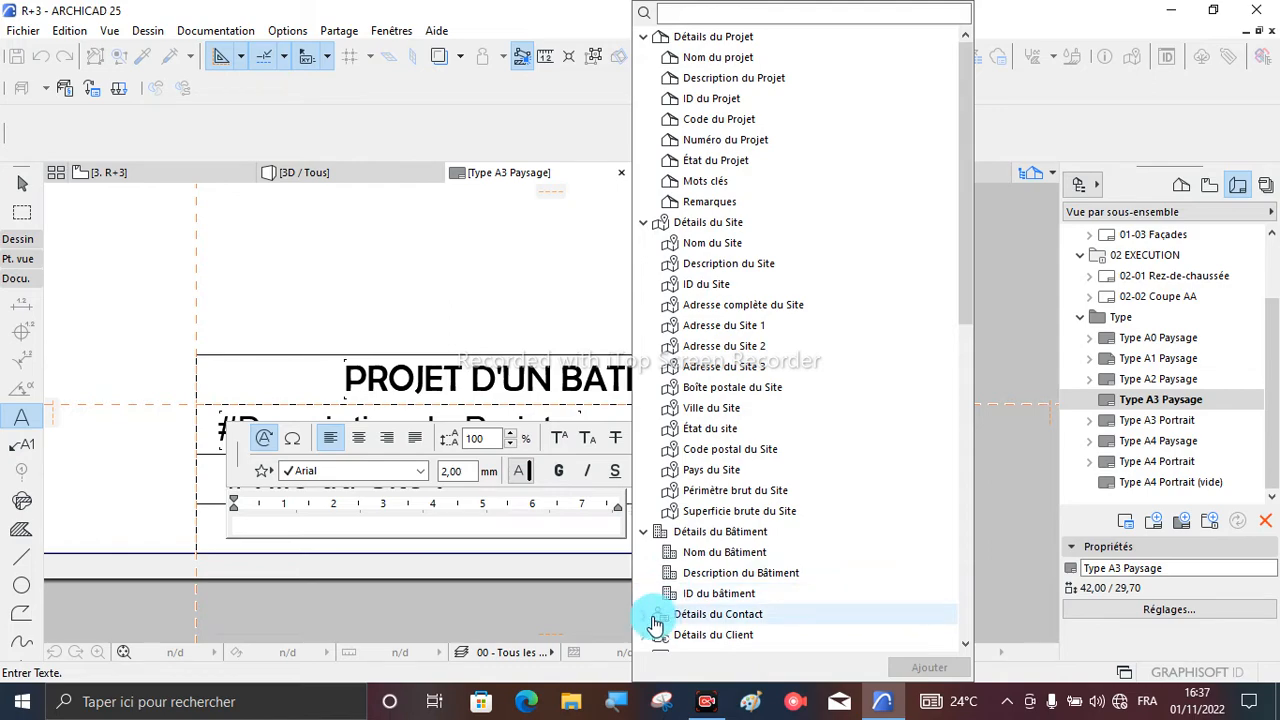
pyautogui.scroll(-2, 680, 620)
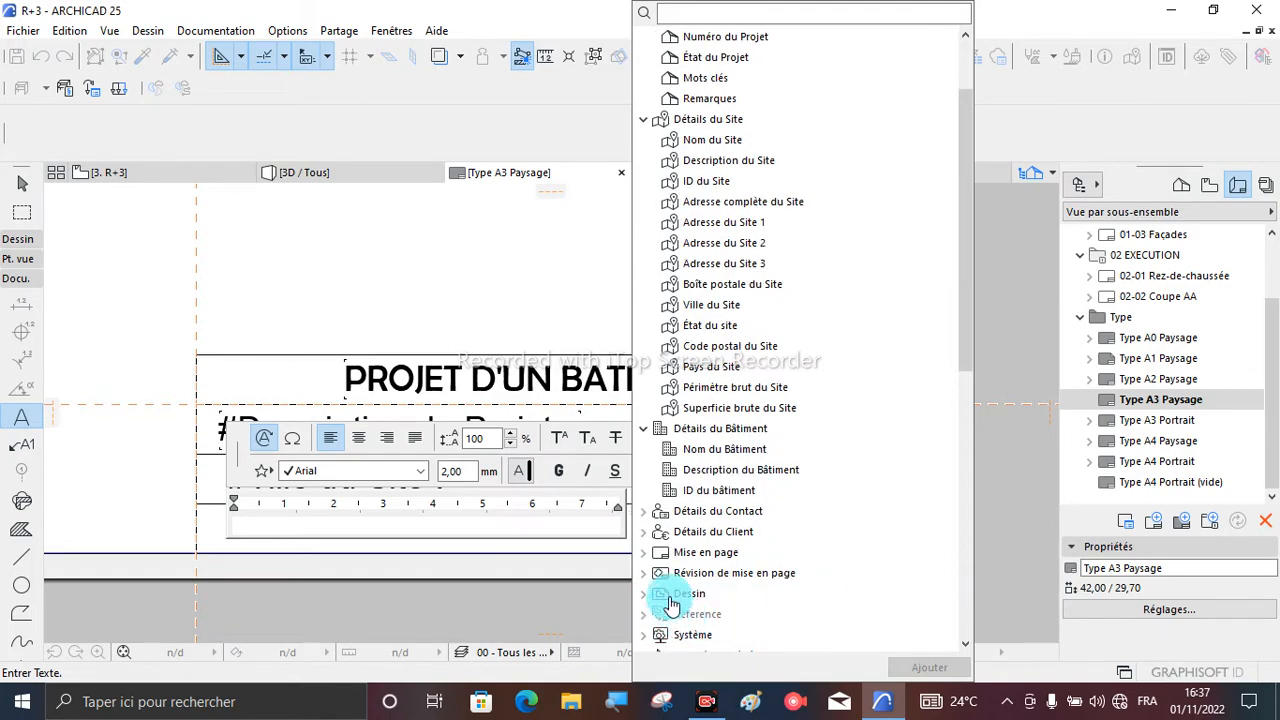
pyautogui.click(647, 537)
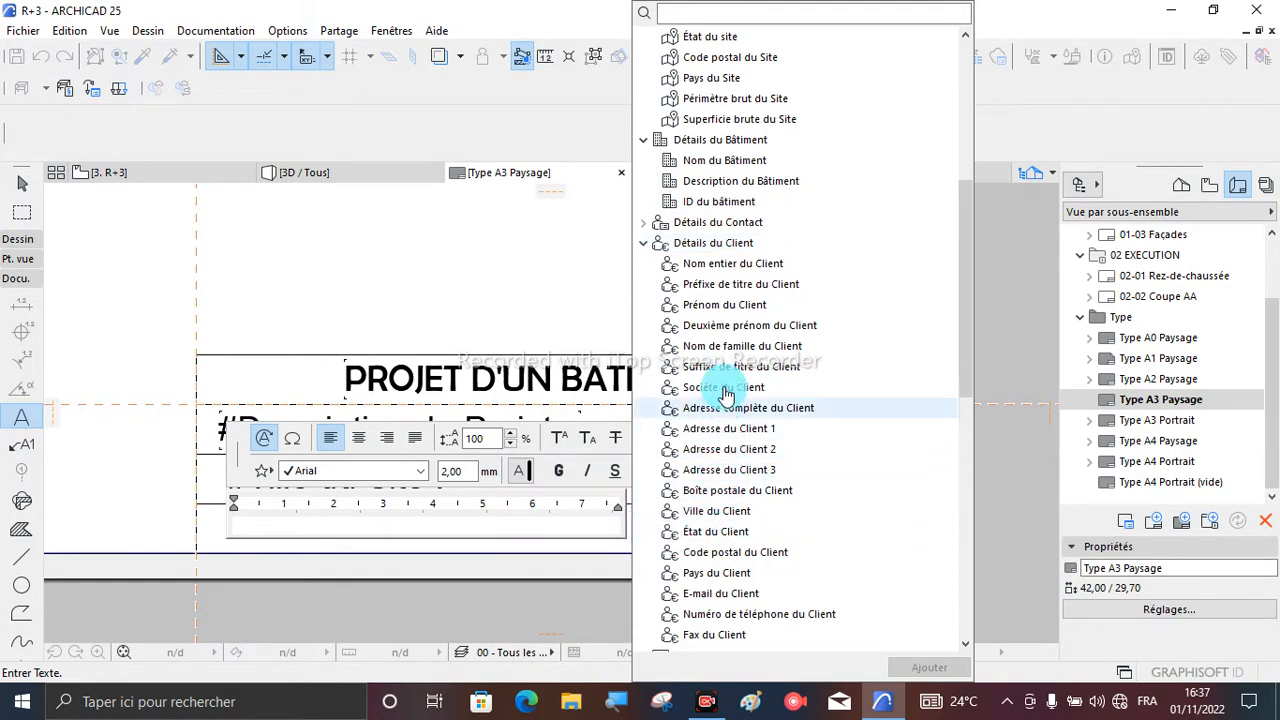
pyautogui.click(732, 265)
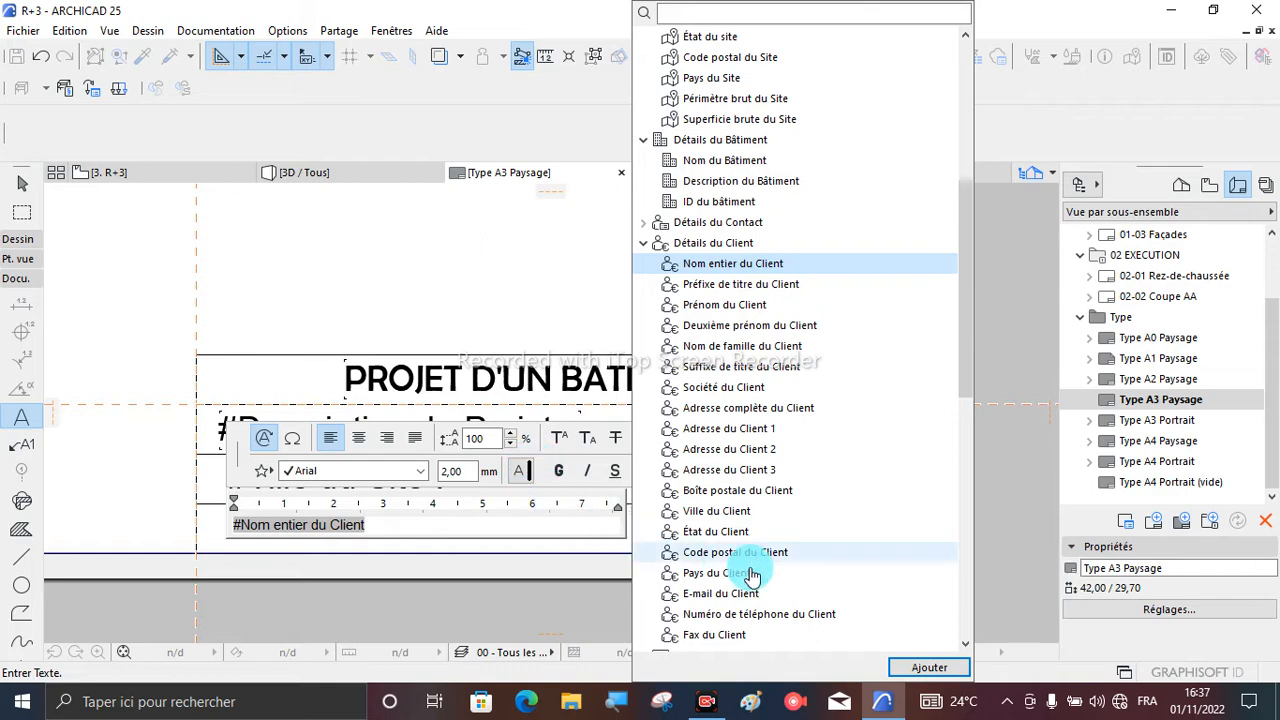
pyautogui.click(912, 668)
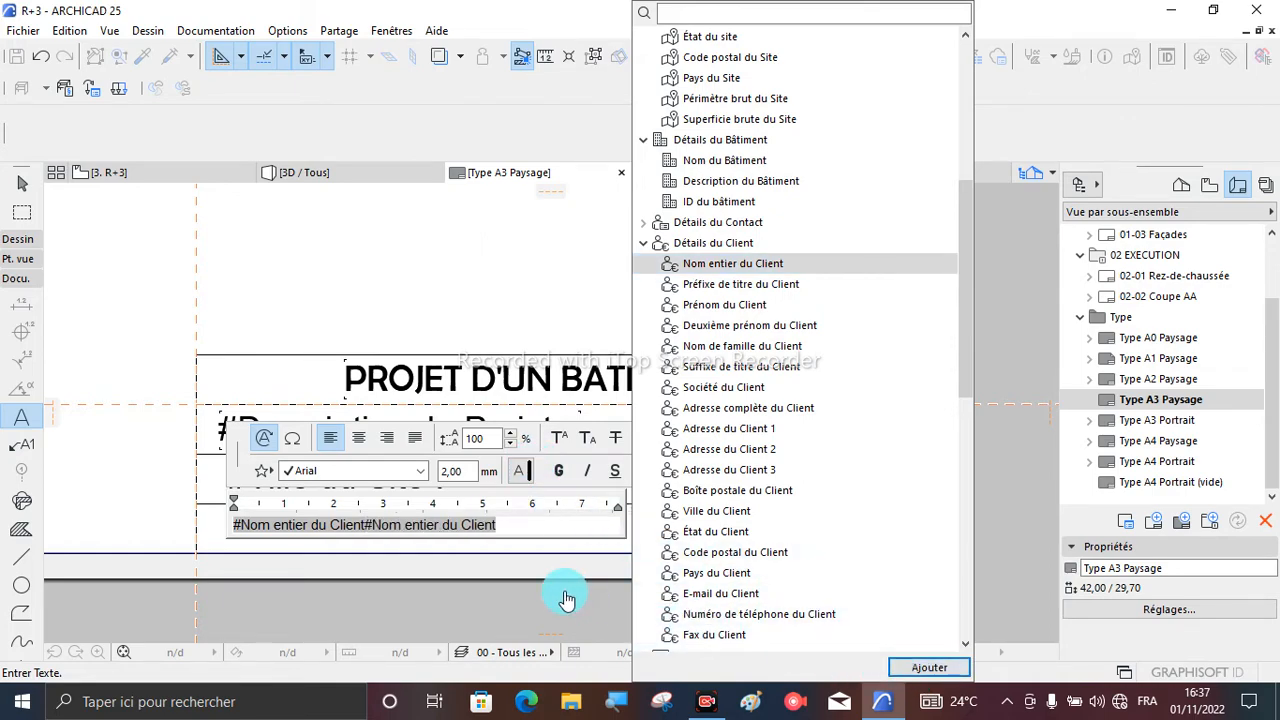
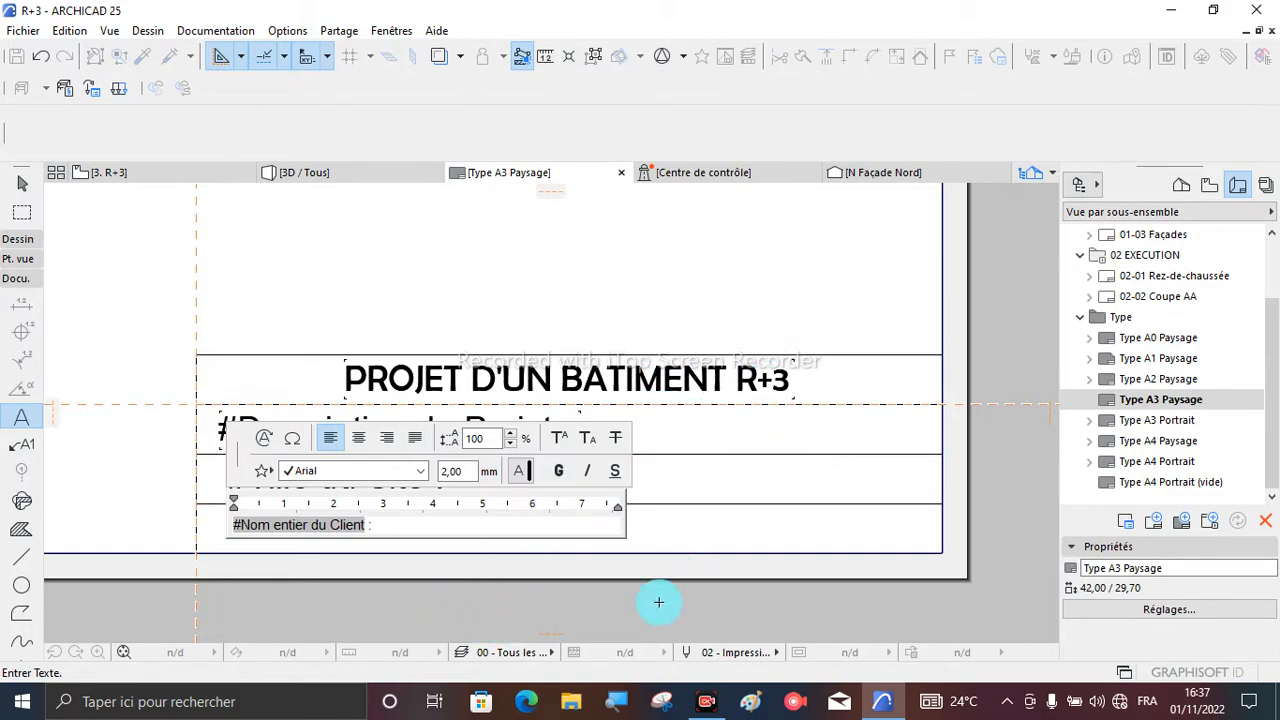
# - Set the text size of the Nom entier du Client text block in the fourth row to 5 mm
pyautogui.click(462, 471)
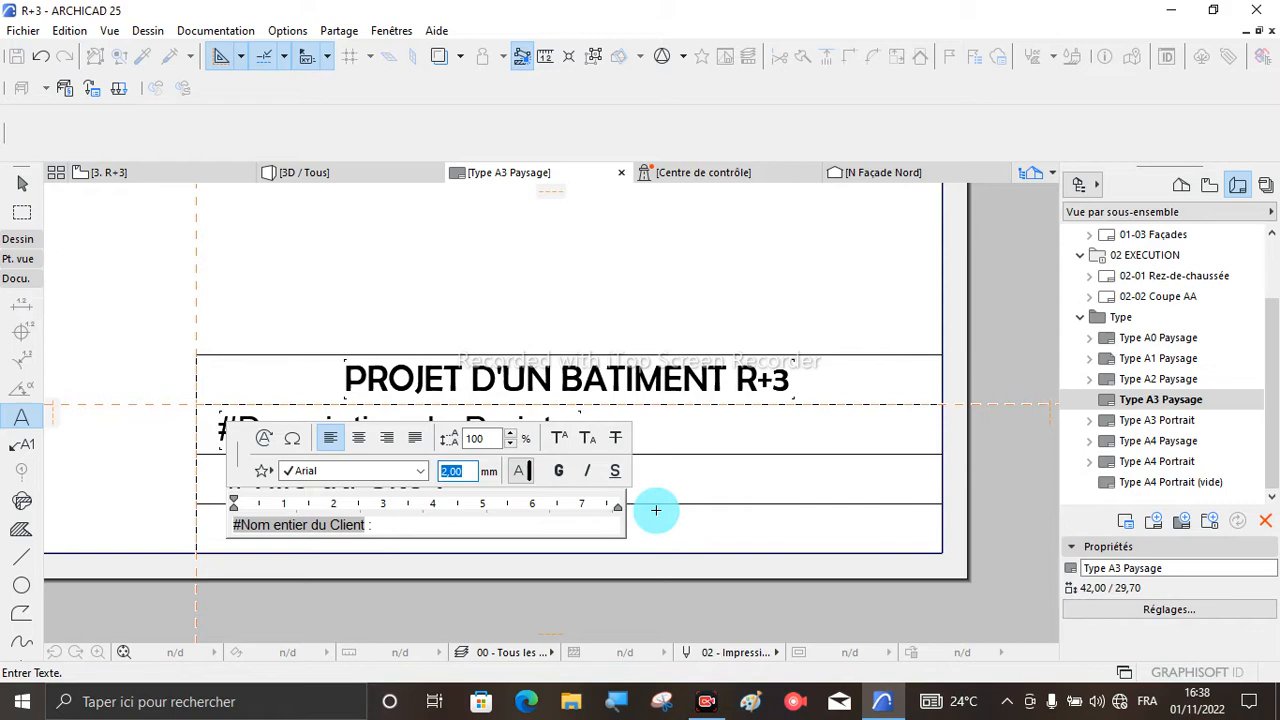
pyautogui.click(733, 519)
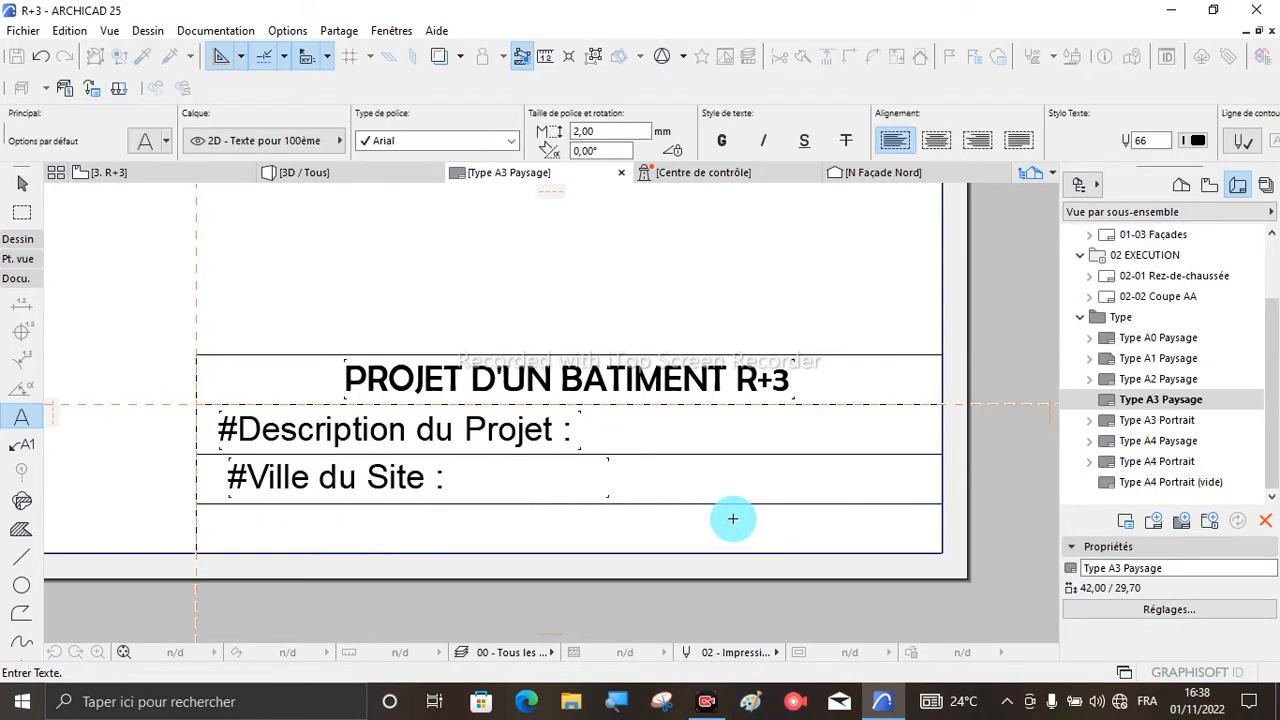
pyautogui.press('Escape')
pyautogui.click(356, 531)
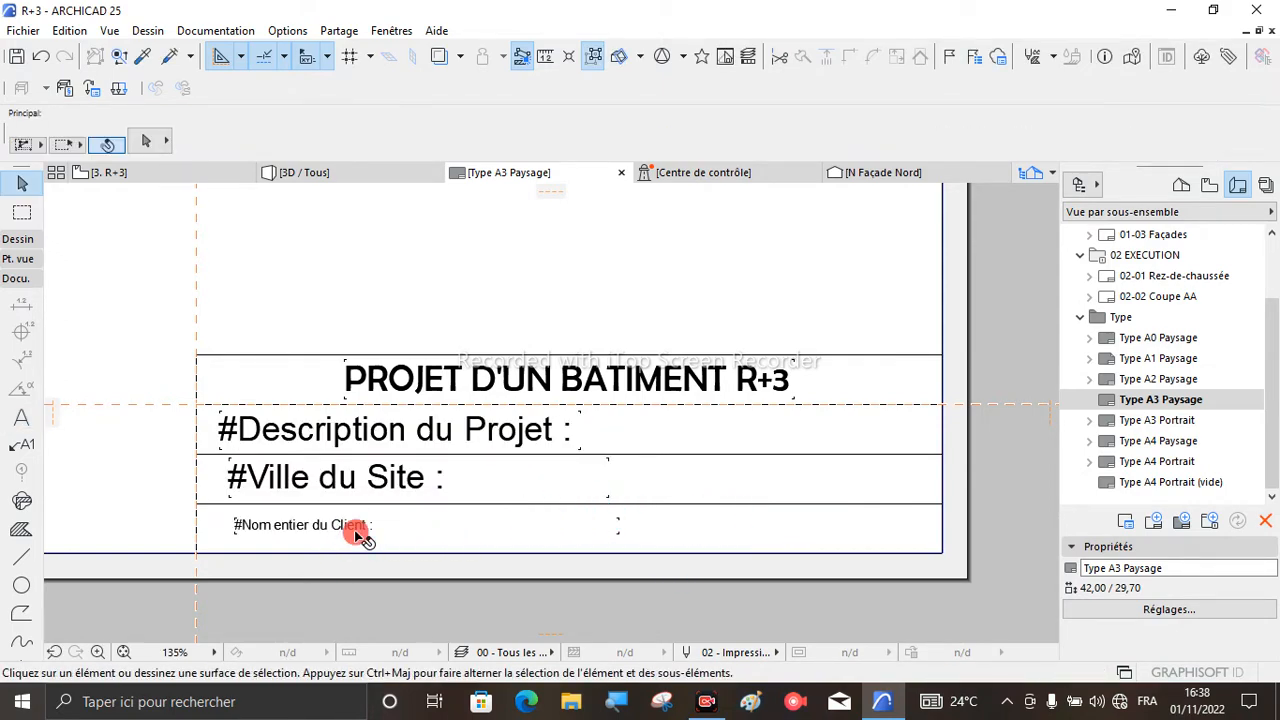
pyautogui.click(588, 131)
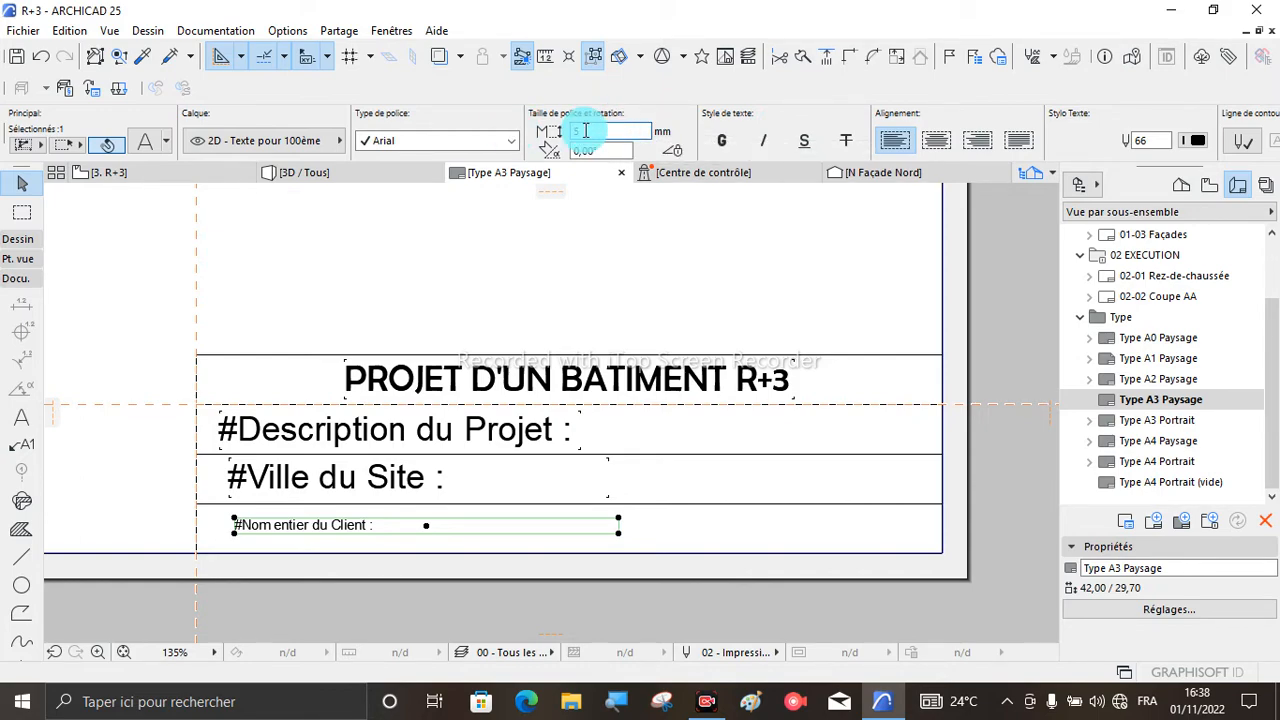
pyautogui.click(565, 273)
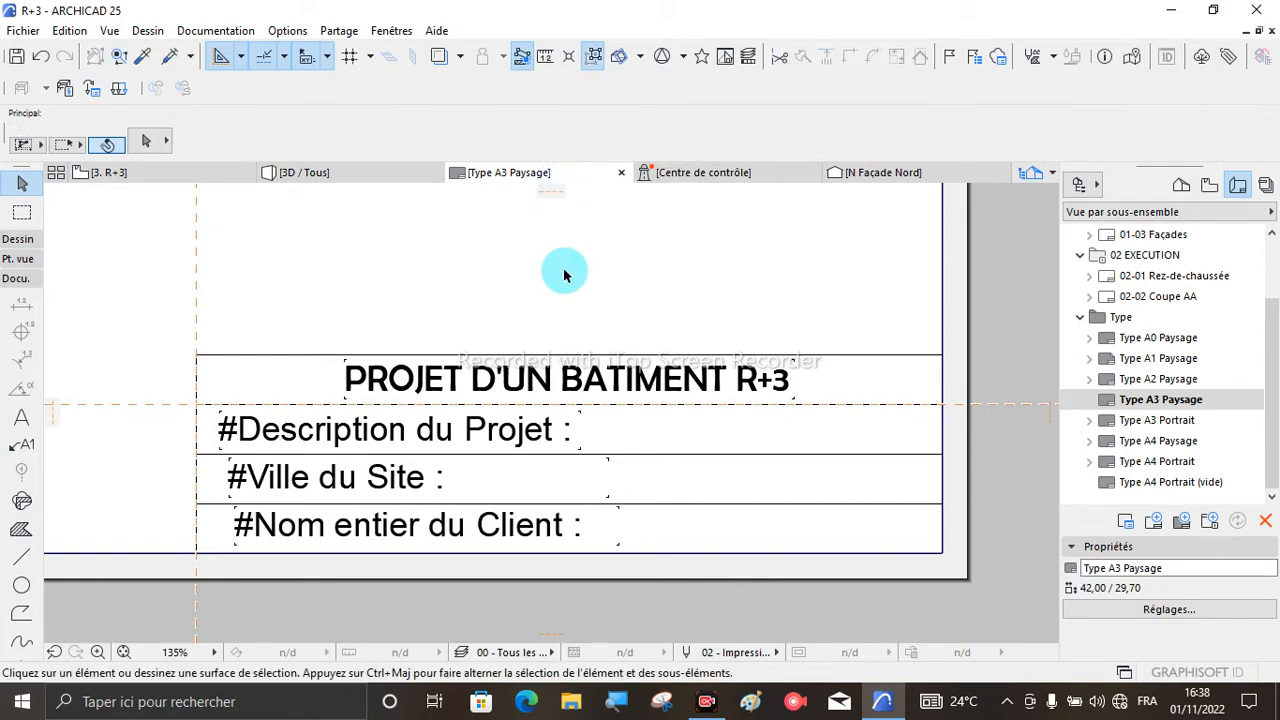
# - Examine the title block texts and the complete A3 sheet frame of the master layout
pyautogui.click(677, 541)
pyautogui.scroll(-1, 623, 571)
pyautogui.click(700, 537)
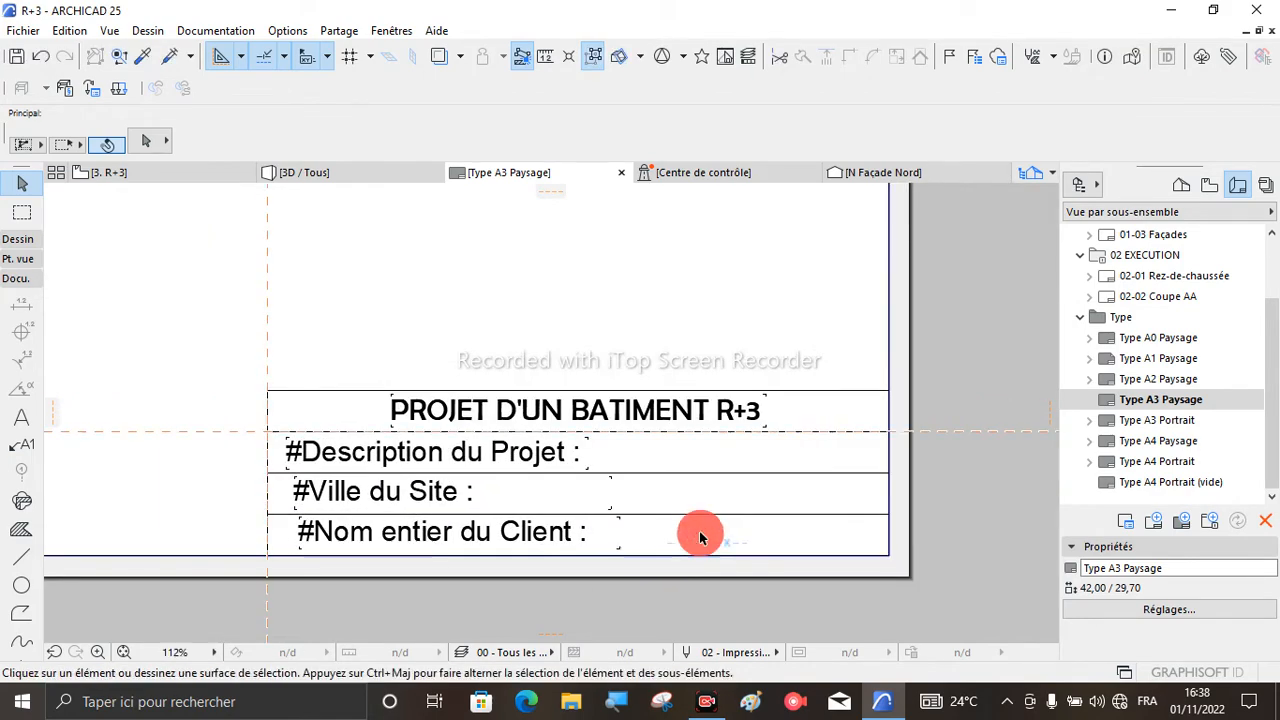
pyautogui.scroll(-2, 585, 560)
pyautogui.scroll(-3, 550, 510)
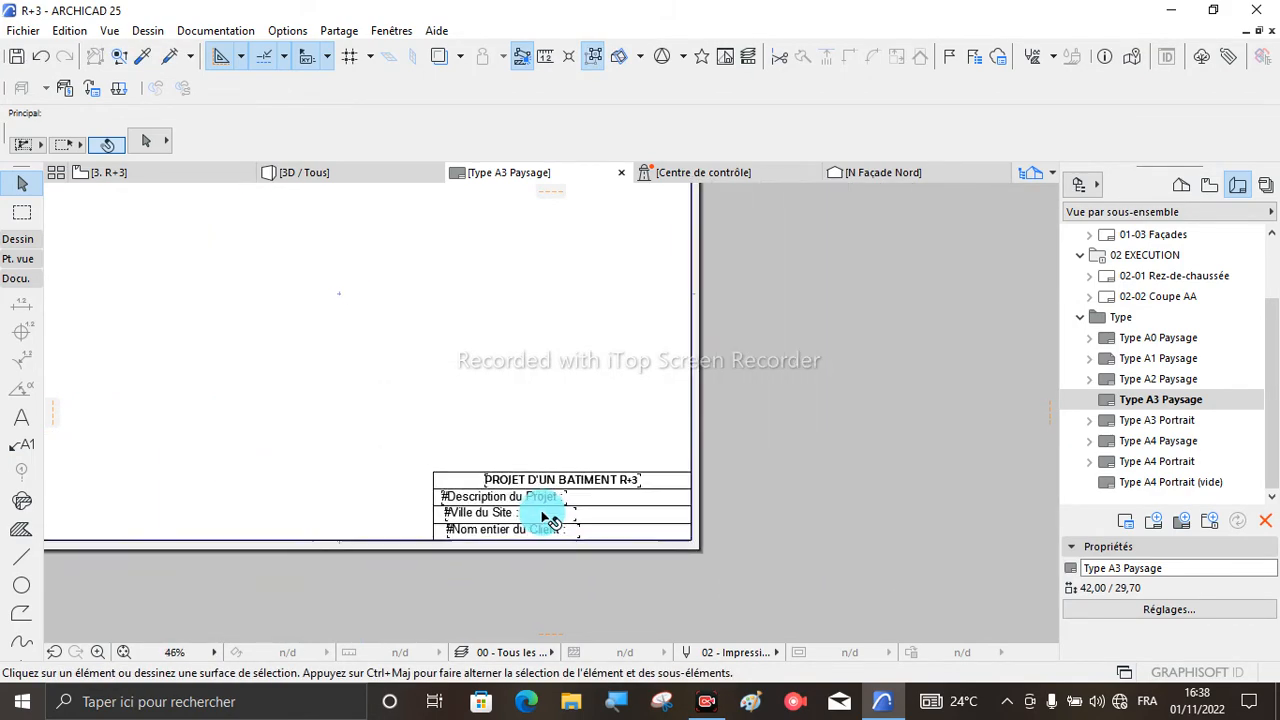
pyautogui.scroll(-3, 569, 543)
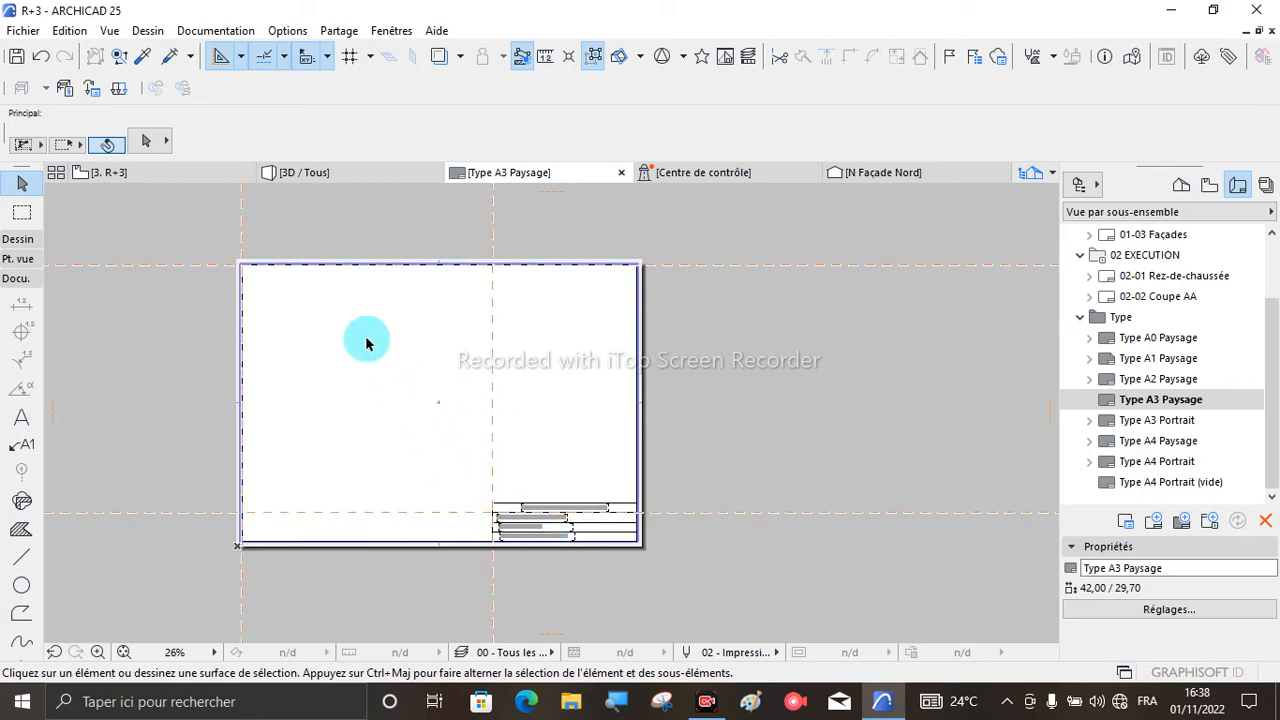
pyautogui.scroll(2, 225, 250)
pyautogui.scroll(-2, 437, 291)
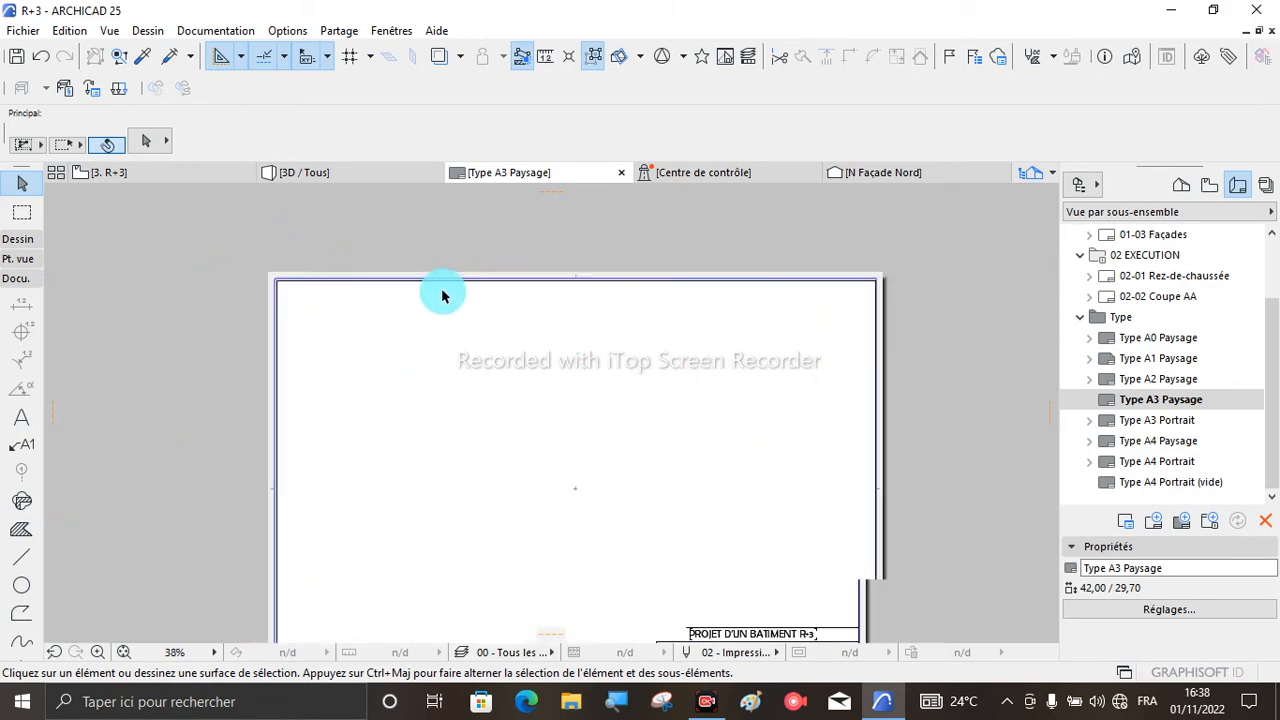
pyautogui.scroll(5, 690, 533)
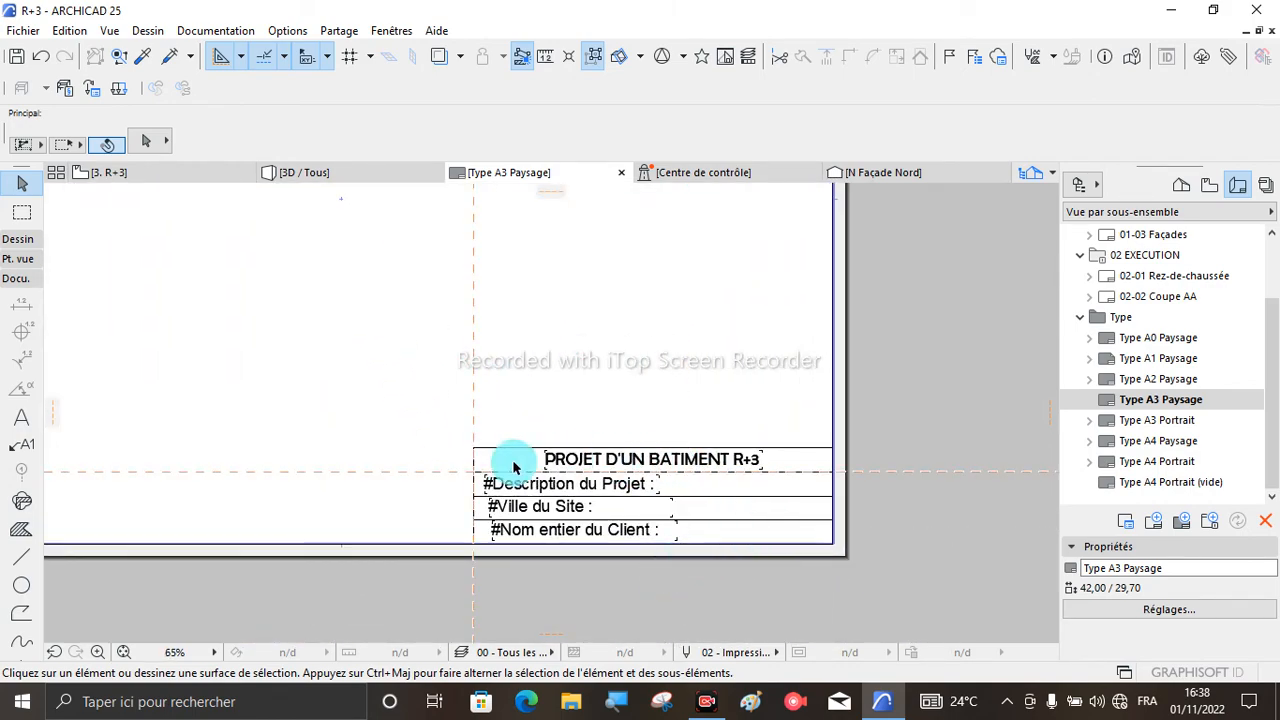
pyautogui.scroll(3, 662, 508)
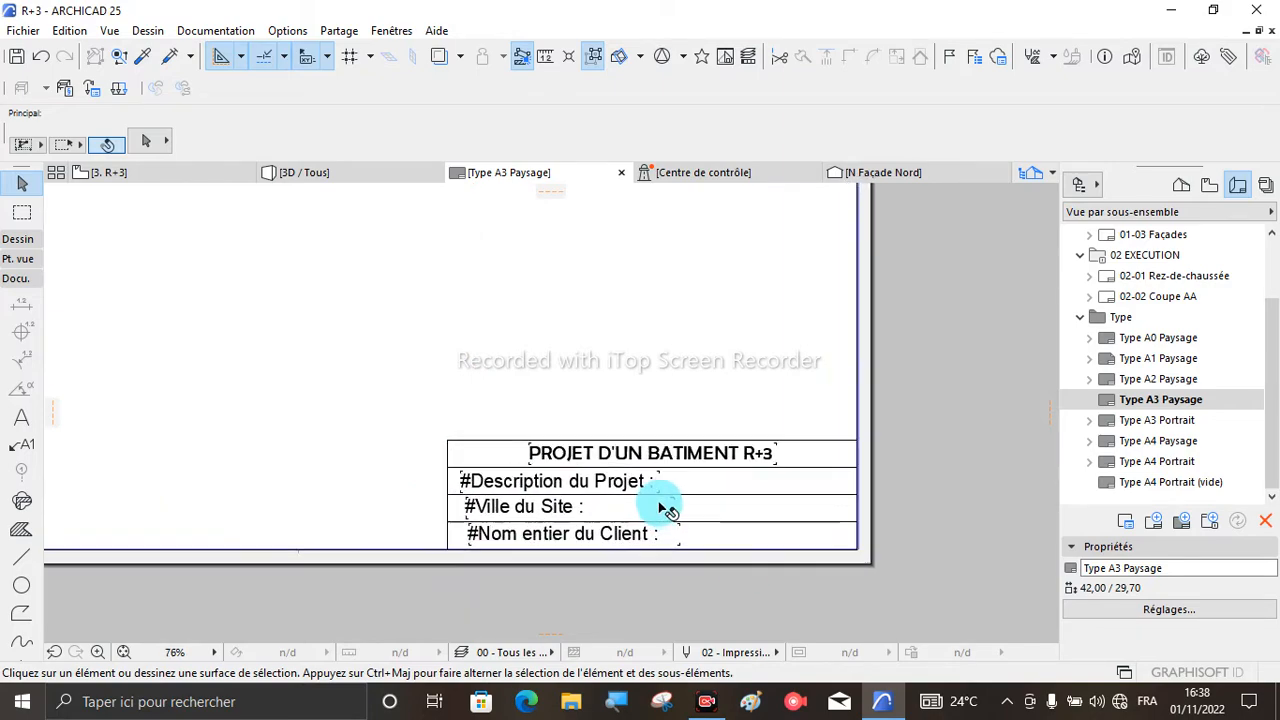
pyautogui.scroll(-6, 662, 508)
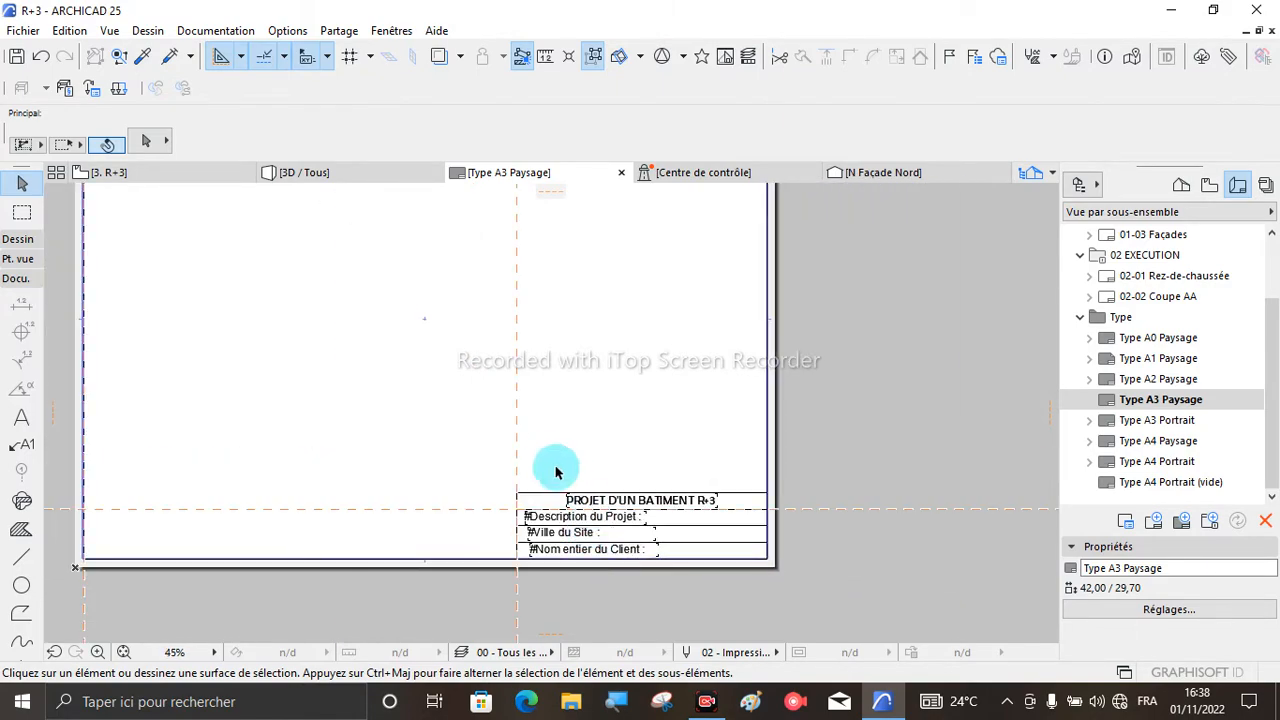
pyautogui.scroll(-1, 546, 462)
pyautogui.scroll(-2, 323, 449)
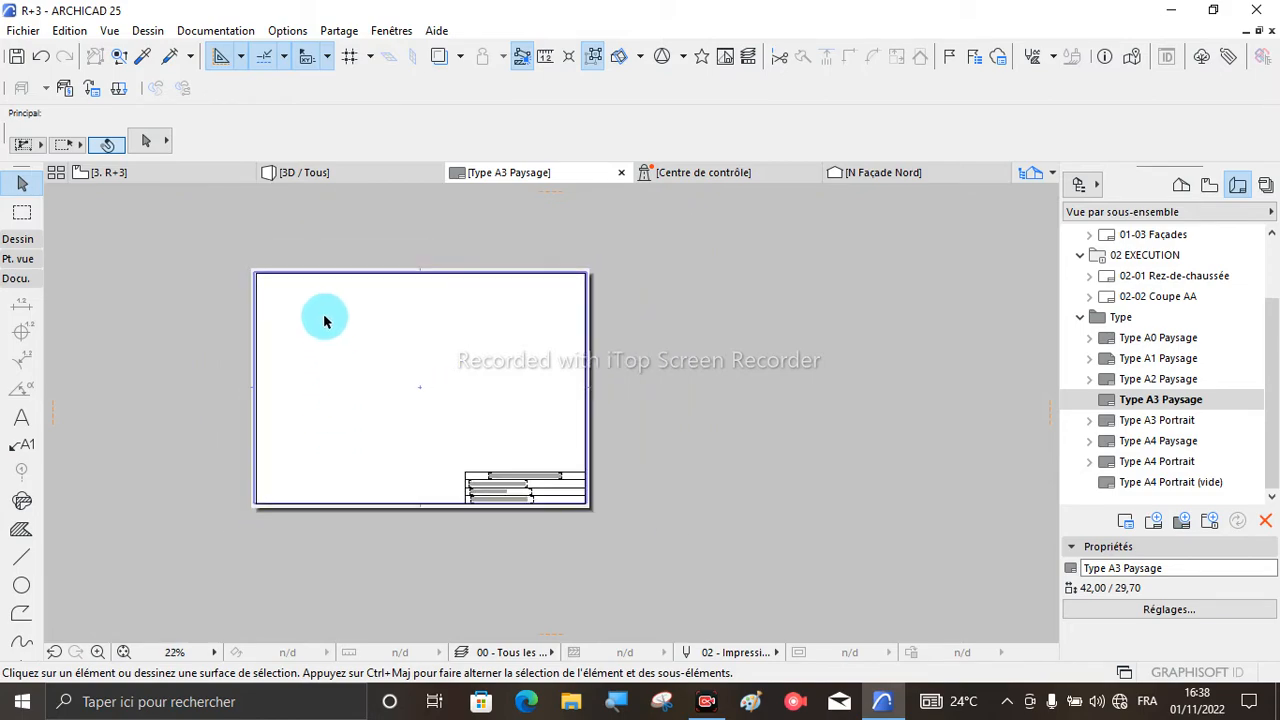
pyautogui.scroll(1, 325, 271)
pyautogui.scroll(1, 330, 267)
pyautogui.scroll(-1, 405, 290)
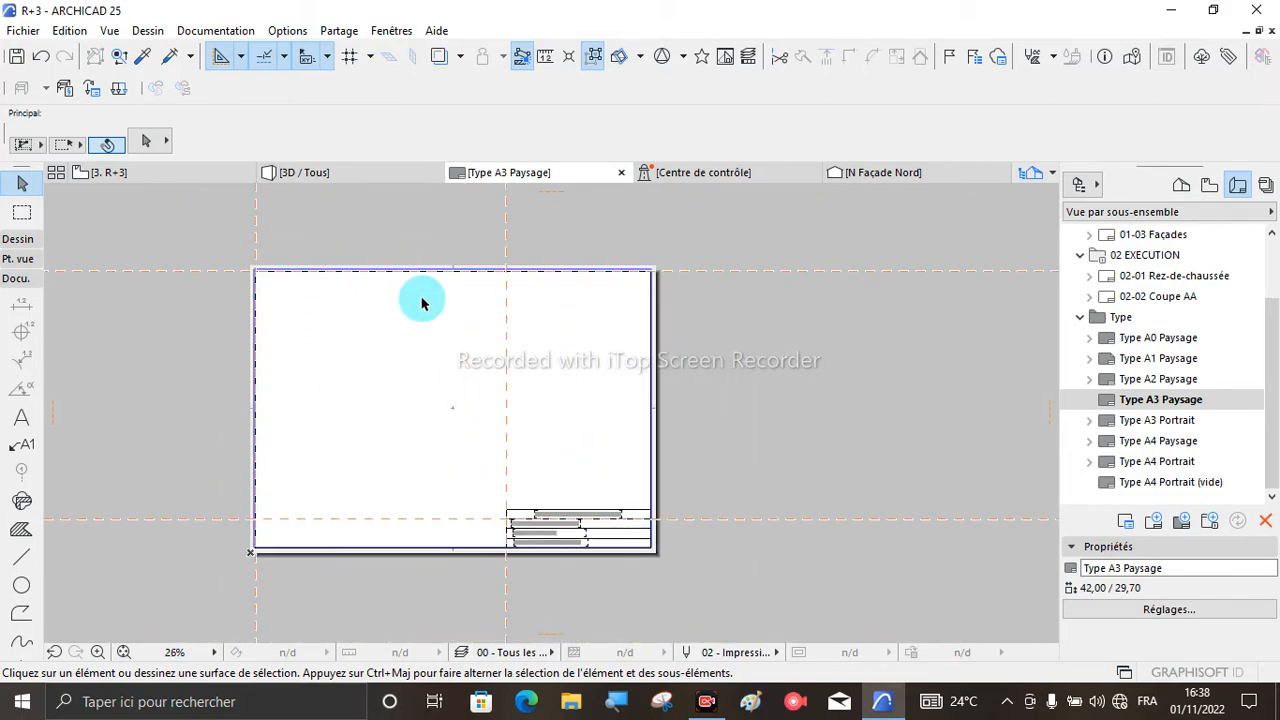
# - Place the 0. Rez-de-chaussée floor plan from the project map onto the upper left area of the A3 sheet
pyautogui.click(1187, 194)
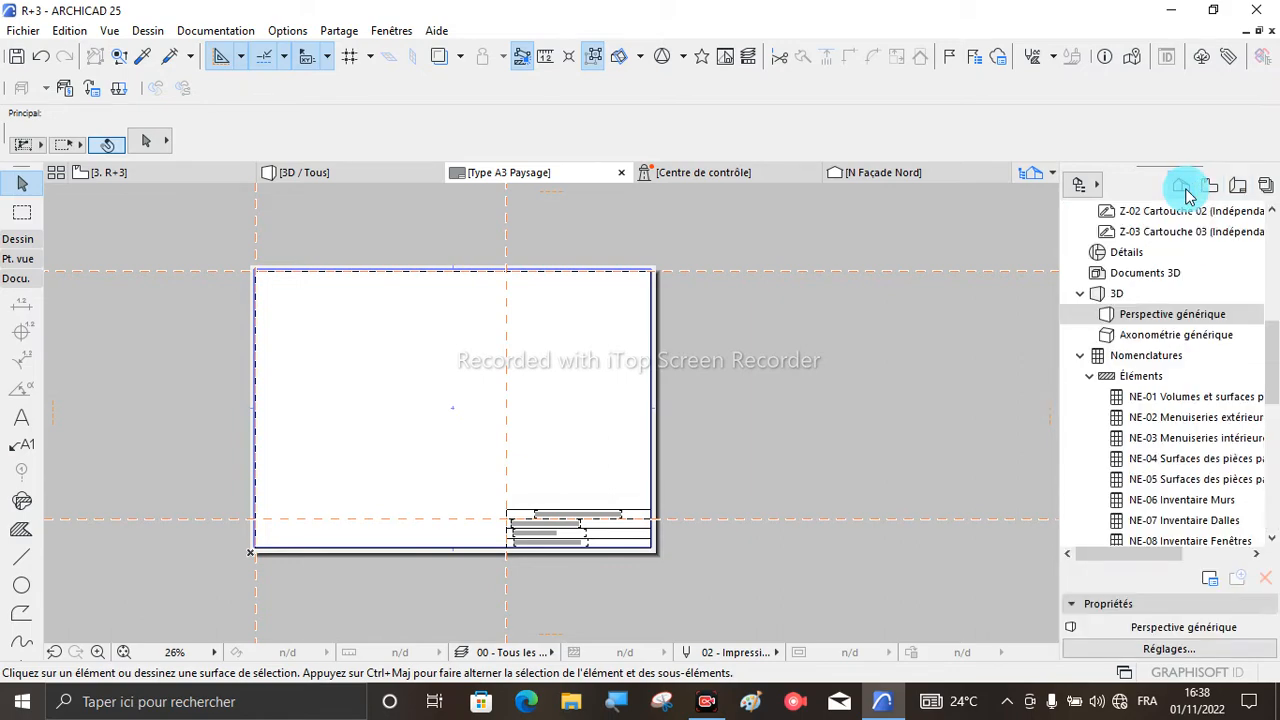
pyautogui.scroll(10, 1180, 265)
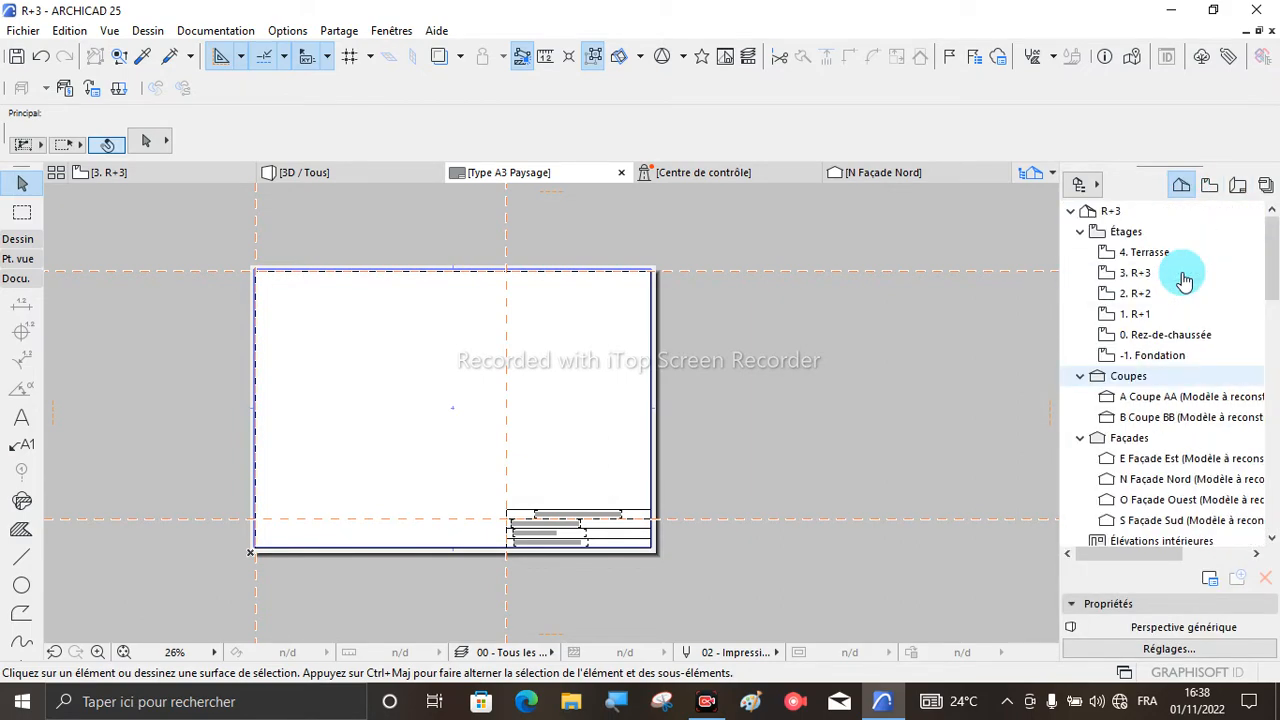
pyautogui.click(1146, 337)
pyautogui.moveTo(1142, 332)
pyautogui.mouseDown()
pyautogui.moveTo(718, 398)
pyautogui.moveTo(348, 385)
pyautogui.moveTo(366, 364)
pyautogui.mouseUp()
pyautogui.scroll(4, 263, 338)
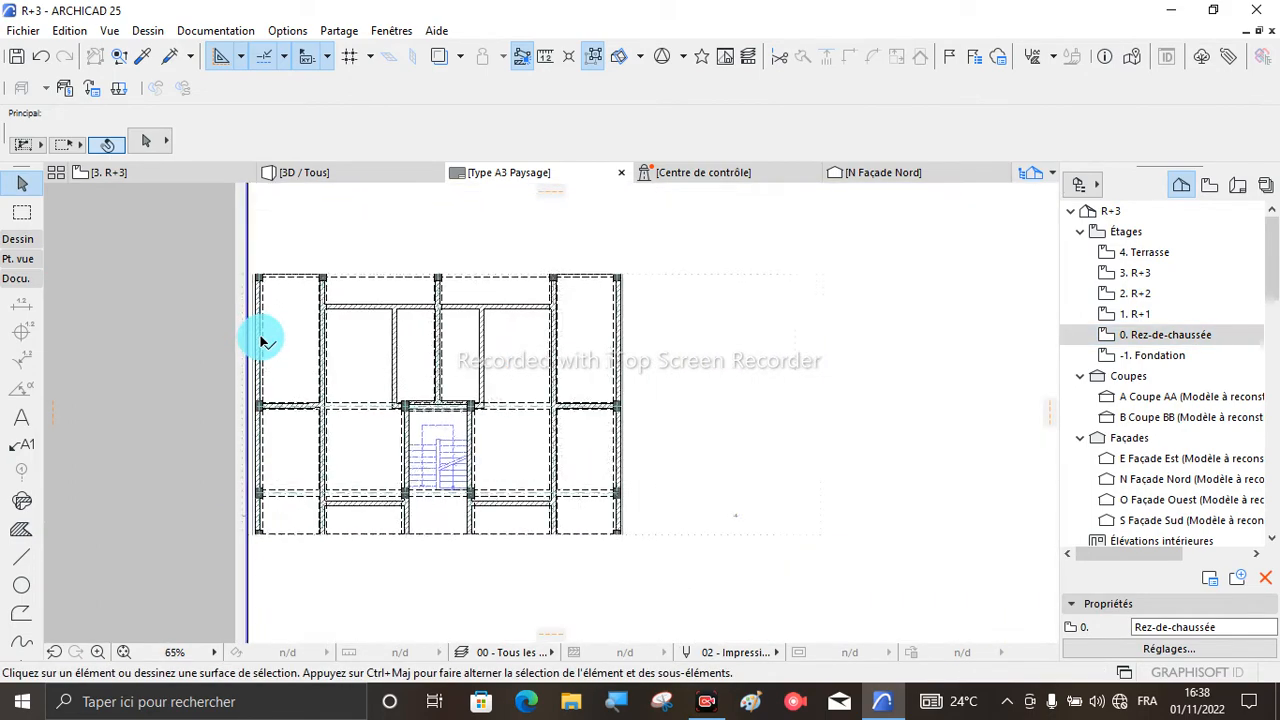
# - Offset the lower edge of the Rez-de-chaussée drawing's frame downward to include more of the plan
pyautogui.click(417, 371)
pyautogui.scroll(-1, 417, 371)
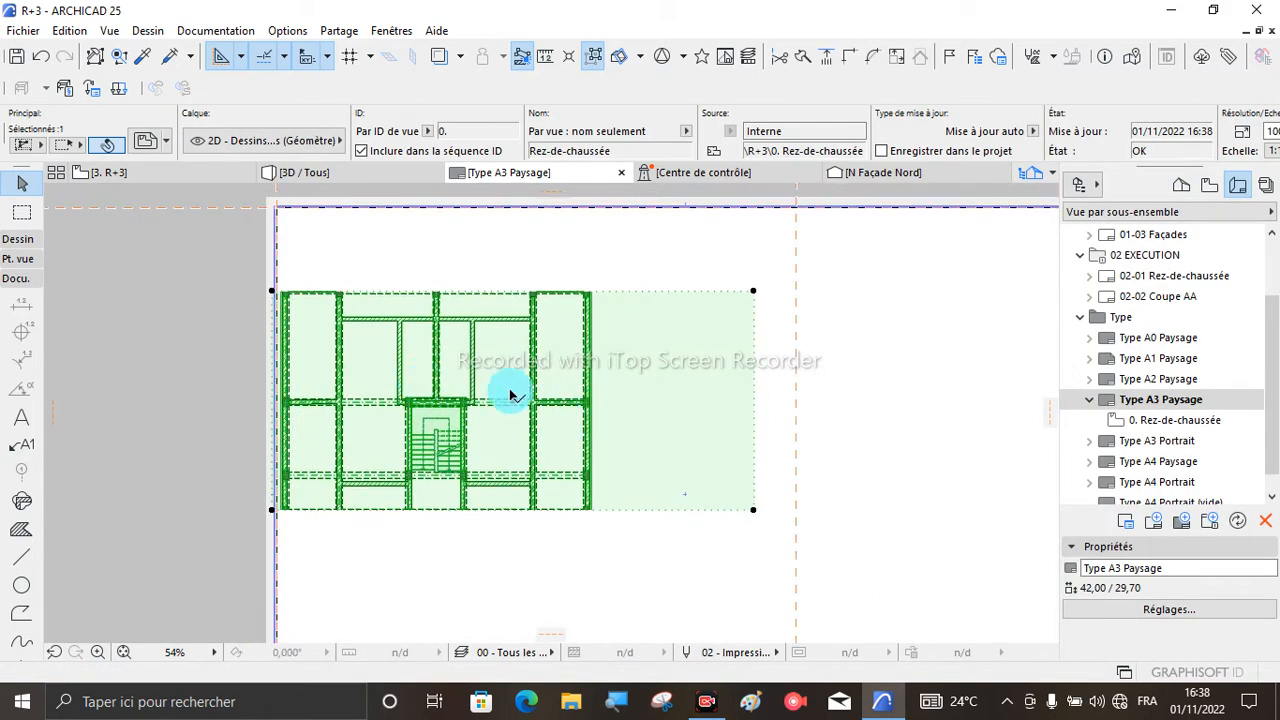
pyautogui.scroll(-2, 330, 370)
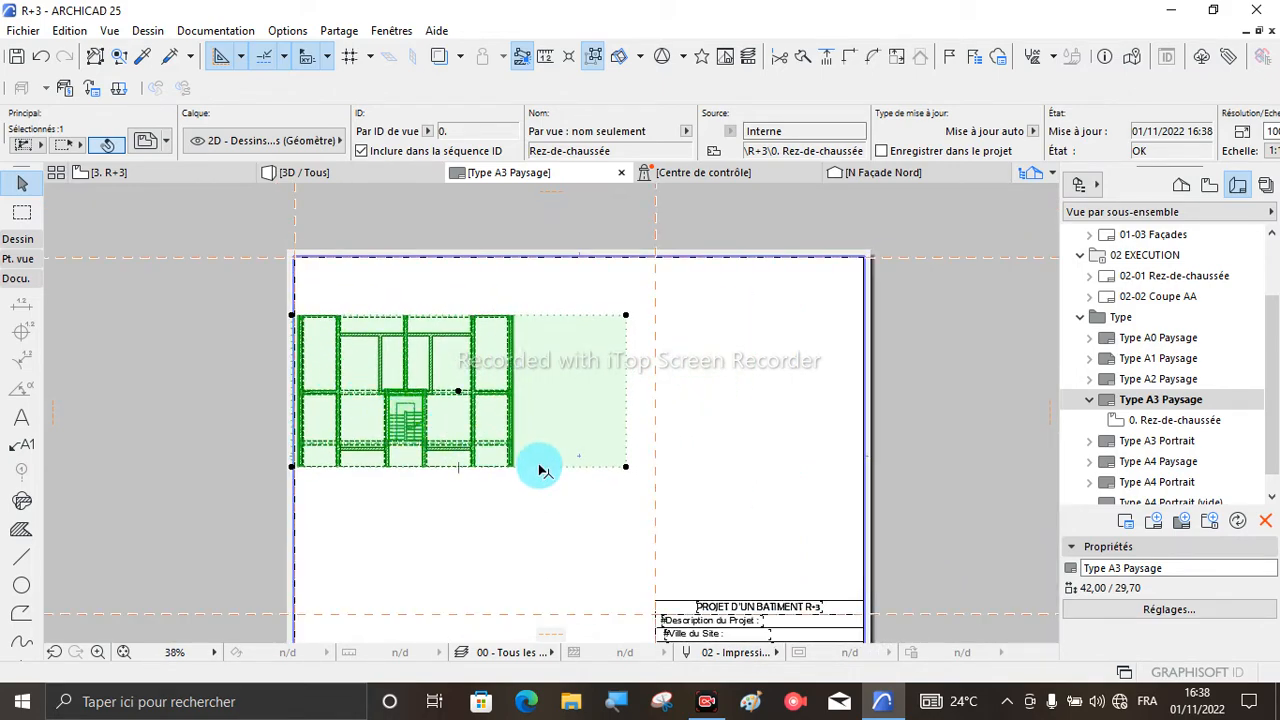
pyautogui.click(539, 466)
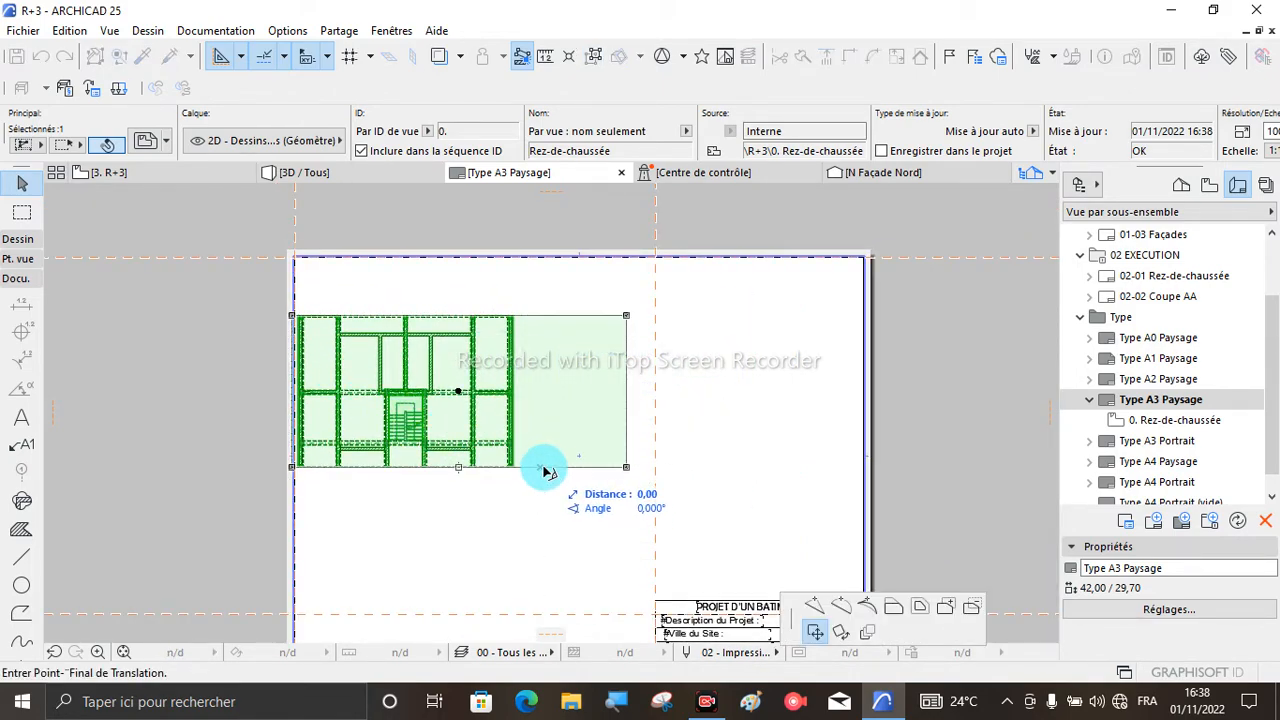
pyautogui.click(893, 606)
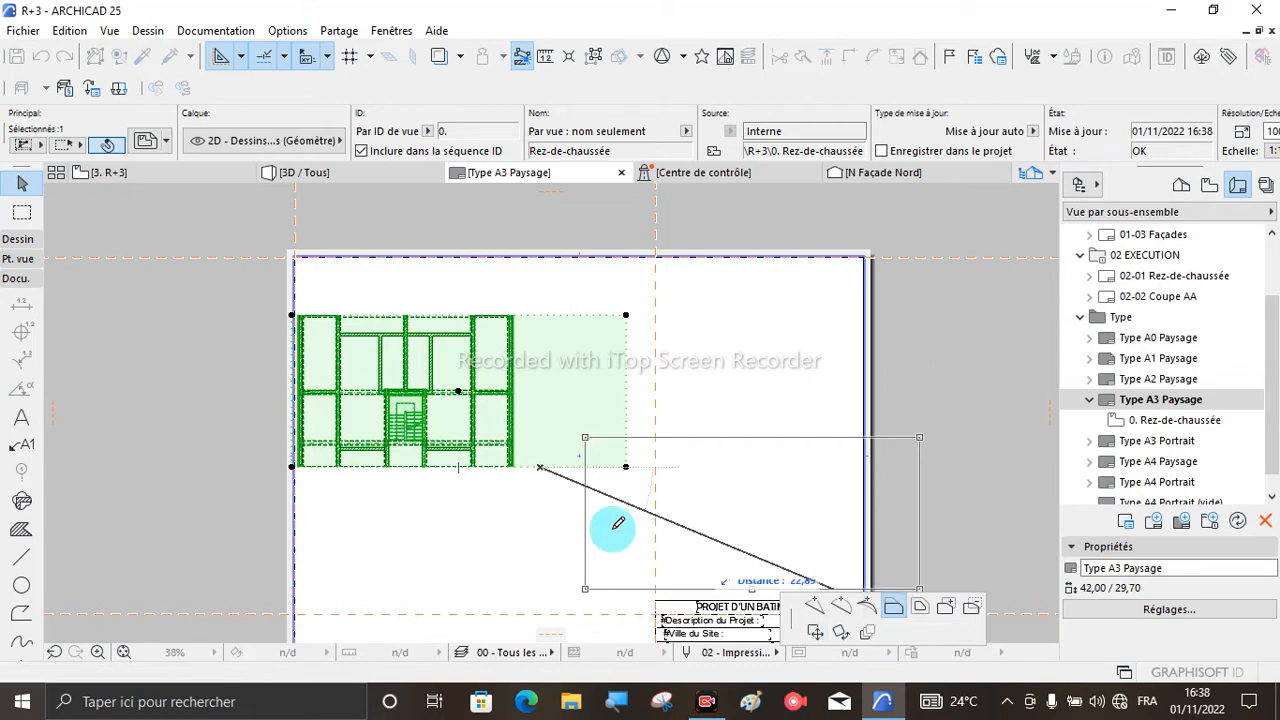
pyautogui.click(529, 495)
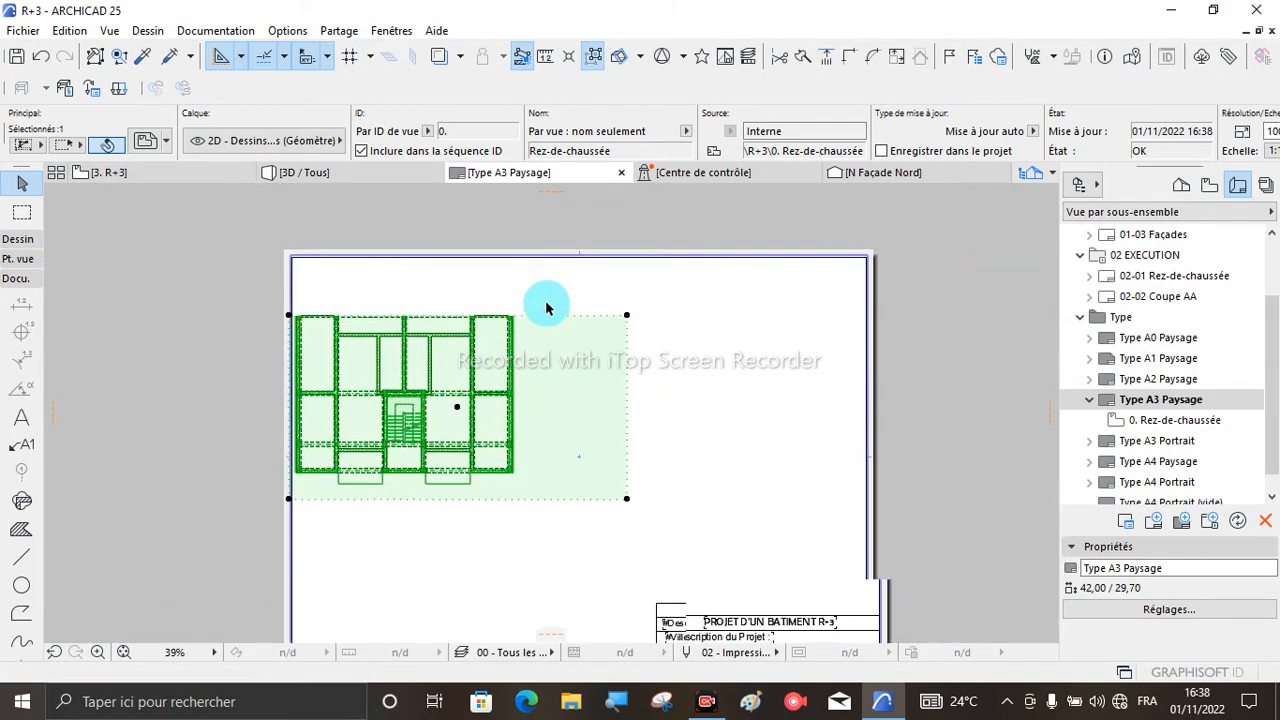
# - Offset the upper edge of the Rez-de-chaussée drawing's frame upward by about 3.6 to include the dimensions above the plan
pyautogui.scroll(2, 546, 308)
pyautogui.click(545, 321)
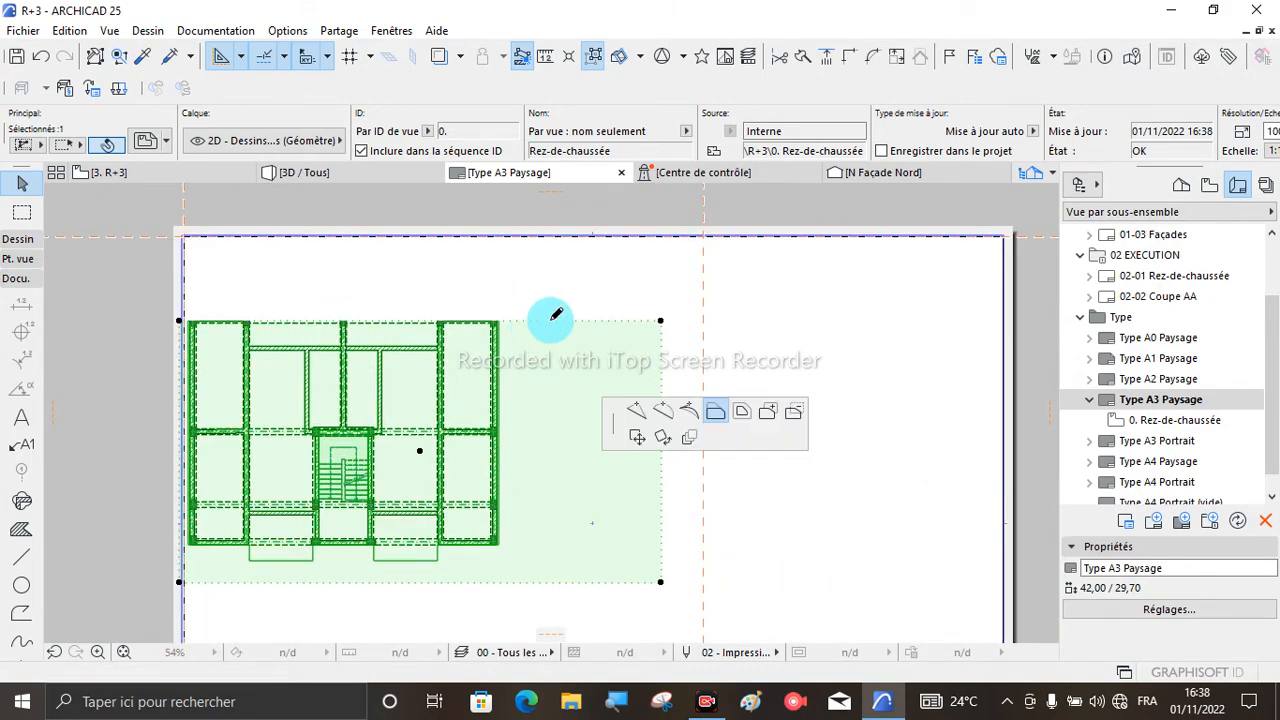
pyautogui.click(543, 246)
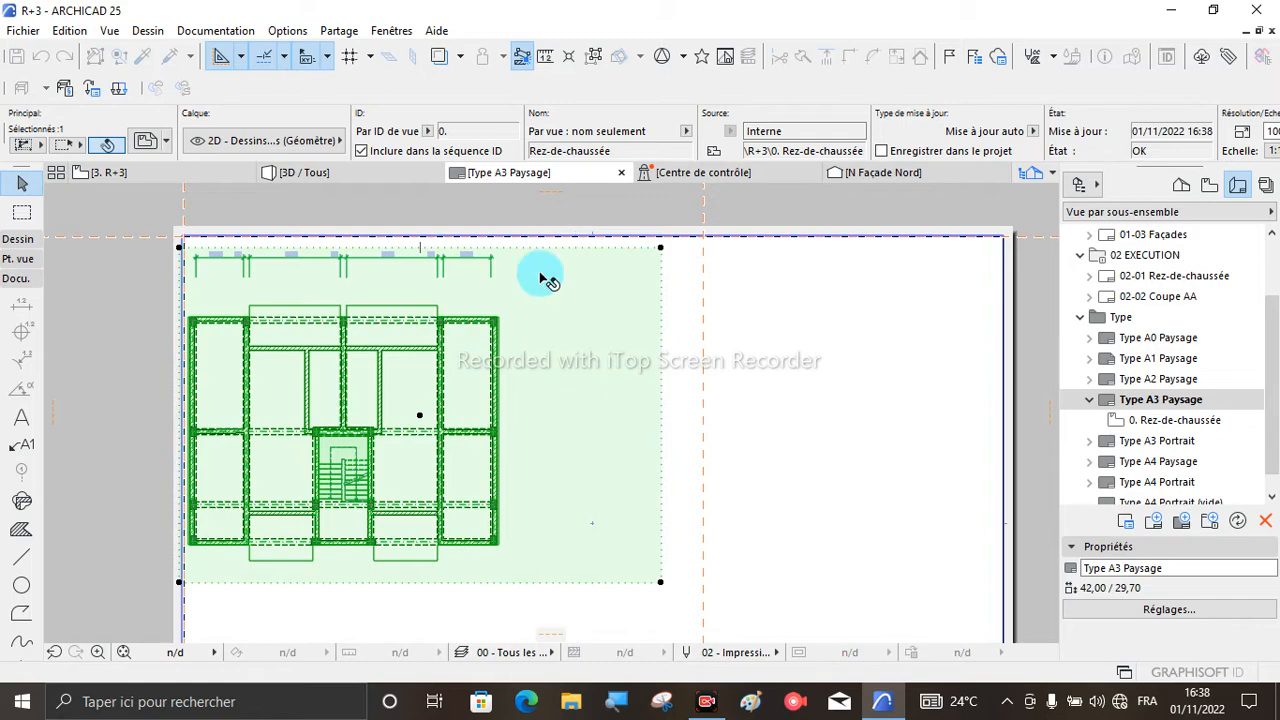
# - Offset the left edge of the Rez-de-chaussée drawing's frame outward past the sheet's left border
pyautogui.click(183, 295)
pyautogui.click(74, 306)
pyautogui.scroll(2, 320, 263)
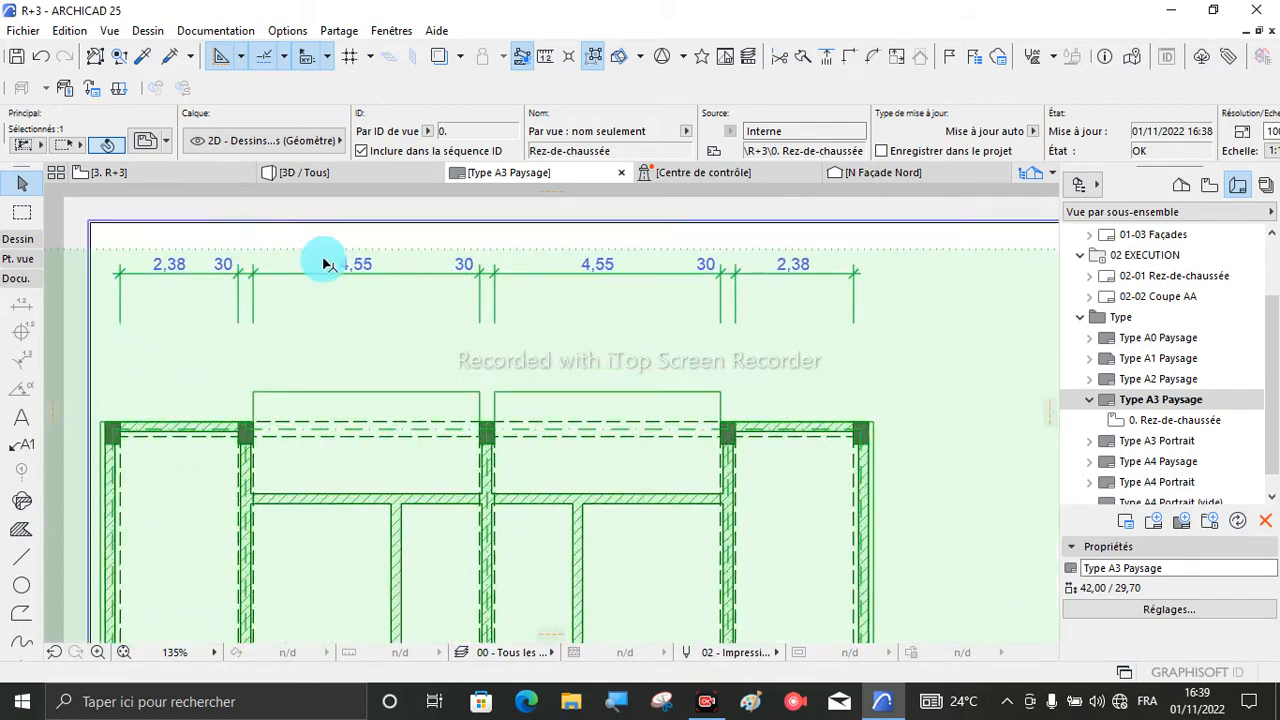
pyautogui.scroll(-2, 357, 263)
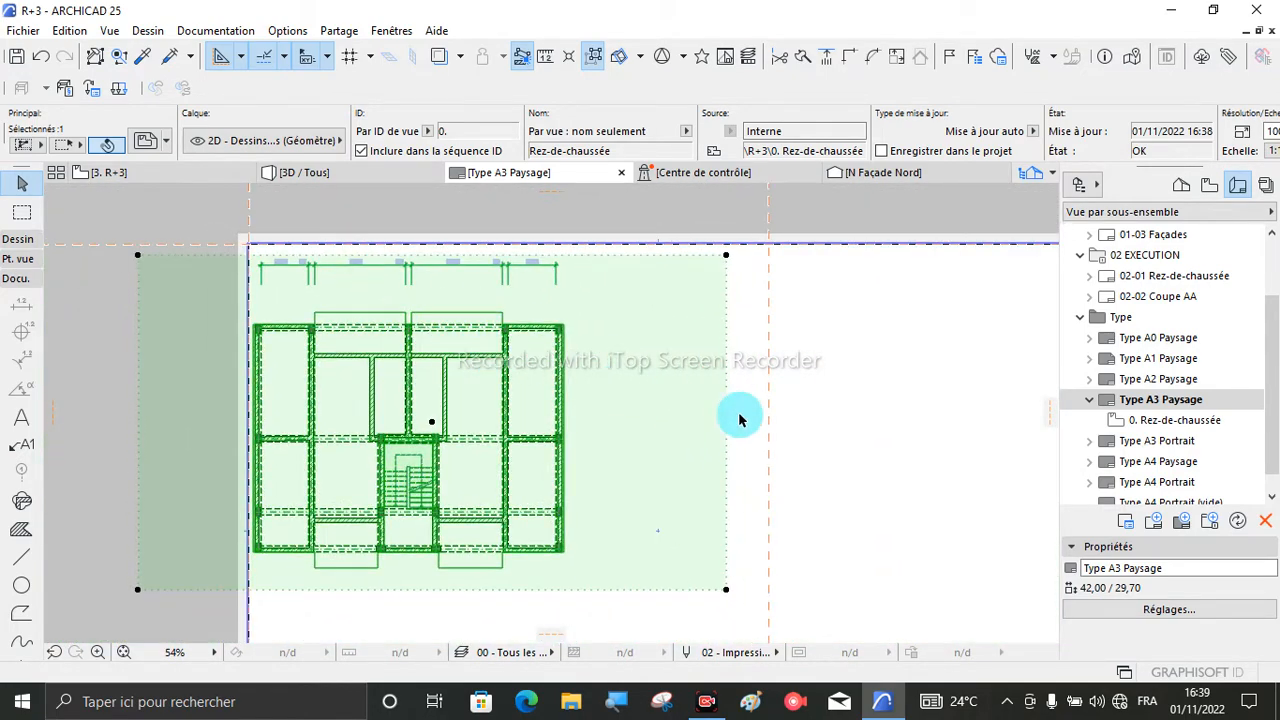
# - Move the Rez-de-chaussée drawing to the right so its whole frame lies inside the sheet's border
pyautogui.click(430, 427)
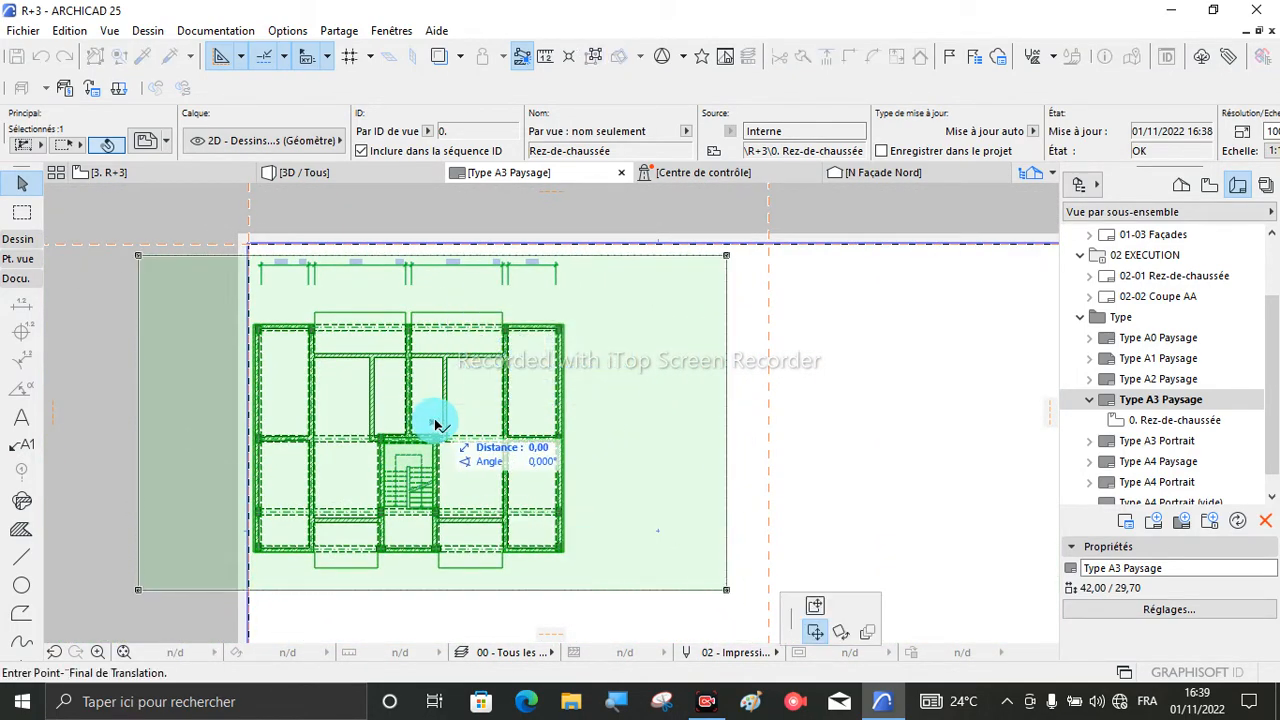
pyautogui.scroll(-2, 430, 422)
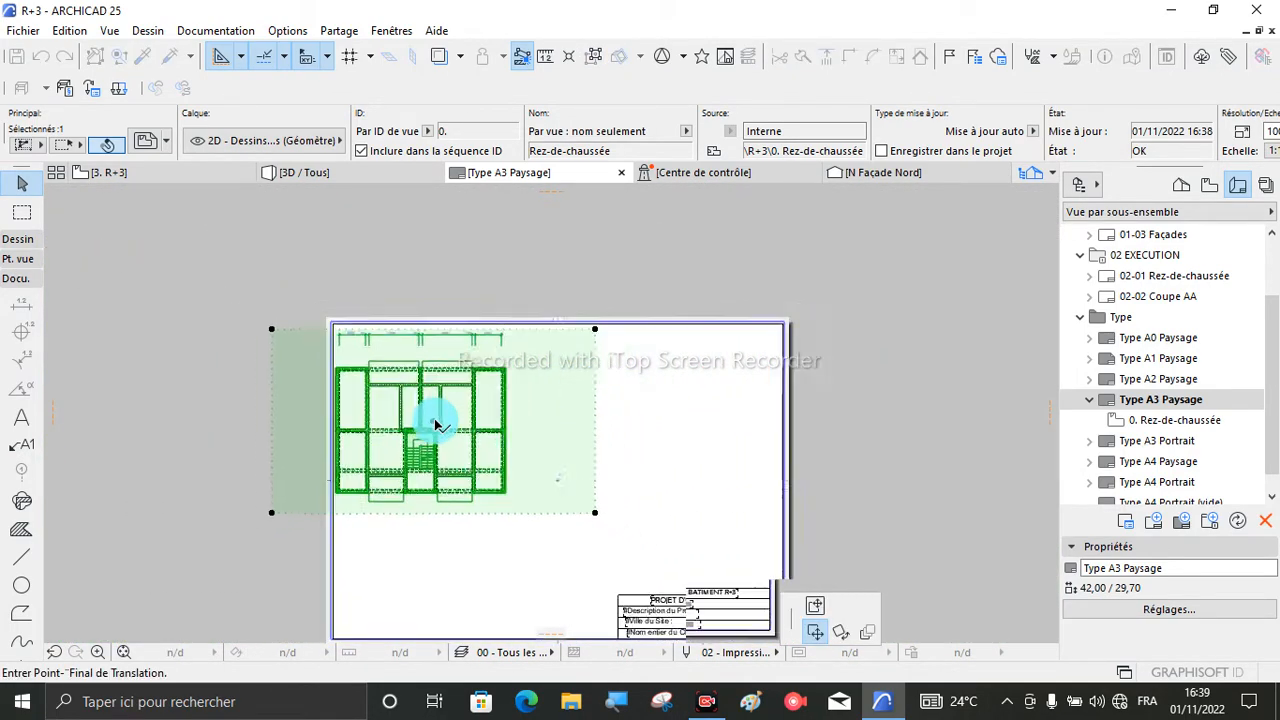
pyautogui.click(508, 422)
pyautogui.scroll(2, 568, 409)
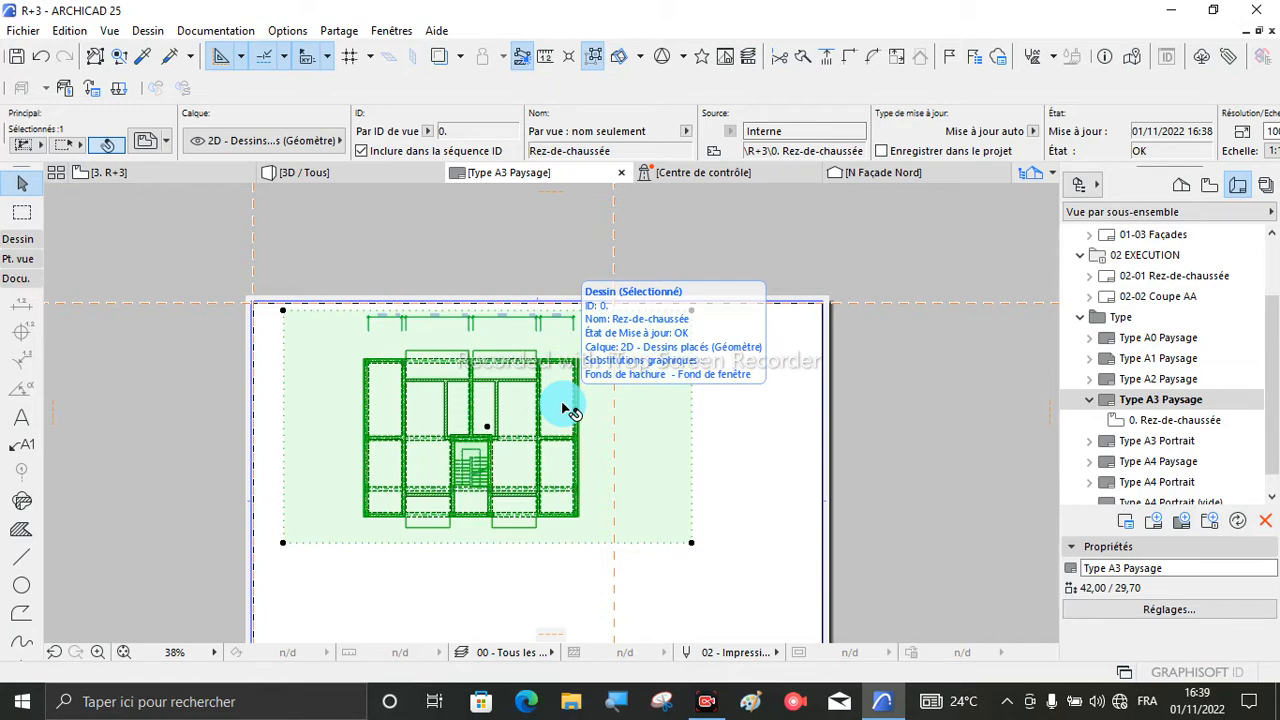
# - Offset the right edge of the Rez-de-chaussée drawing's frame inward by about 6.1, close to the vertical guide line
pyautogui.scroll(-2, 628, 397)
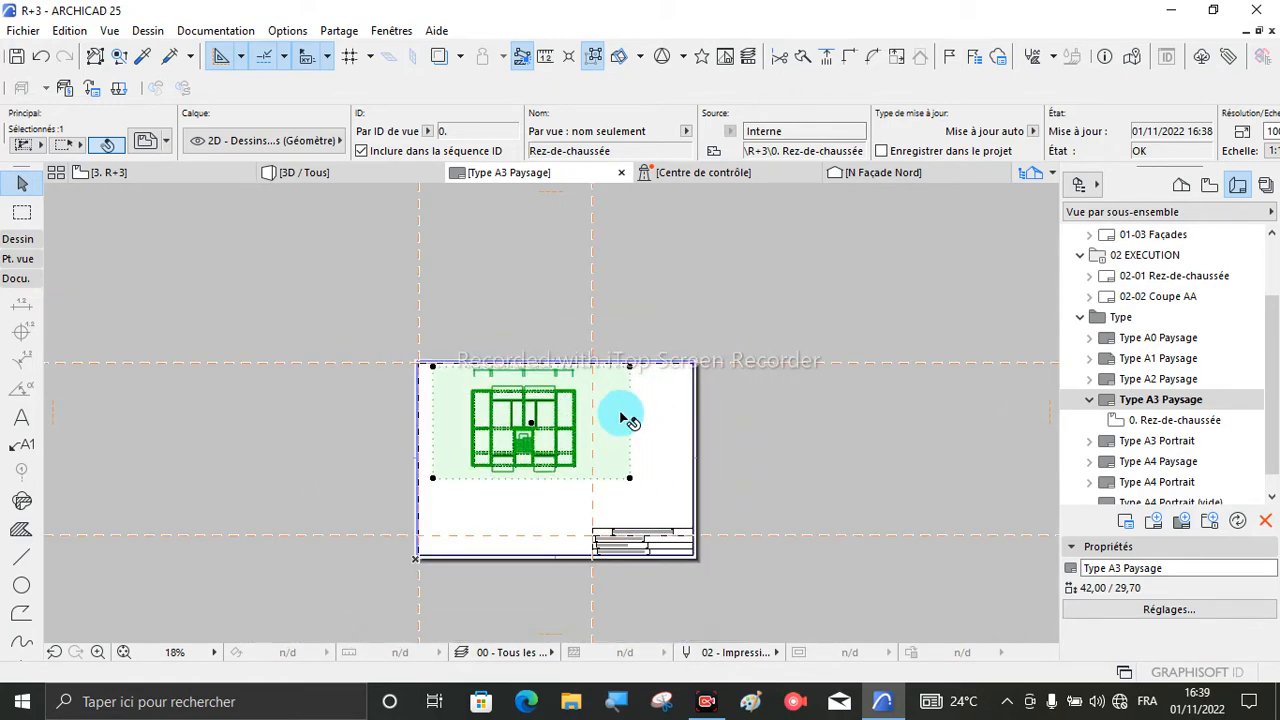
pyautogui.scroll(5, 641, 393)
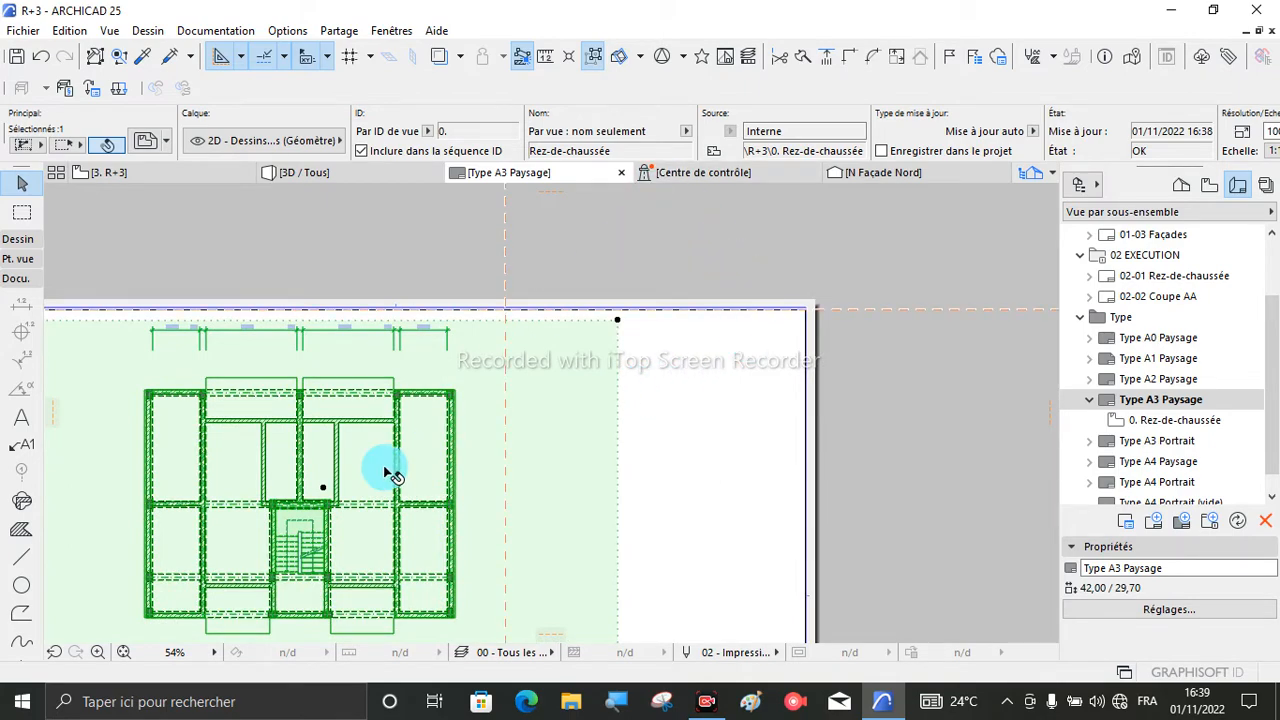
pyautogui.scroll(-3, 372, 410)
pyautogui.scroll(-1, 372, 410)
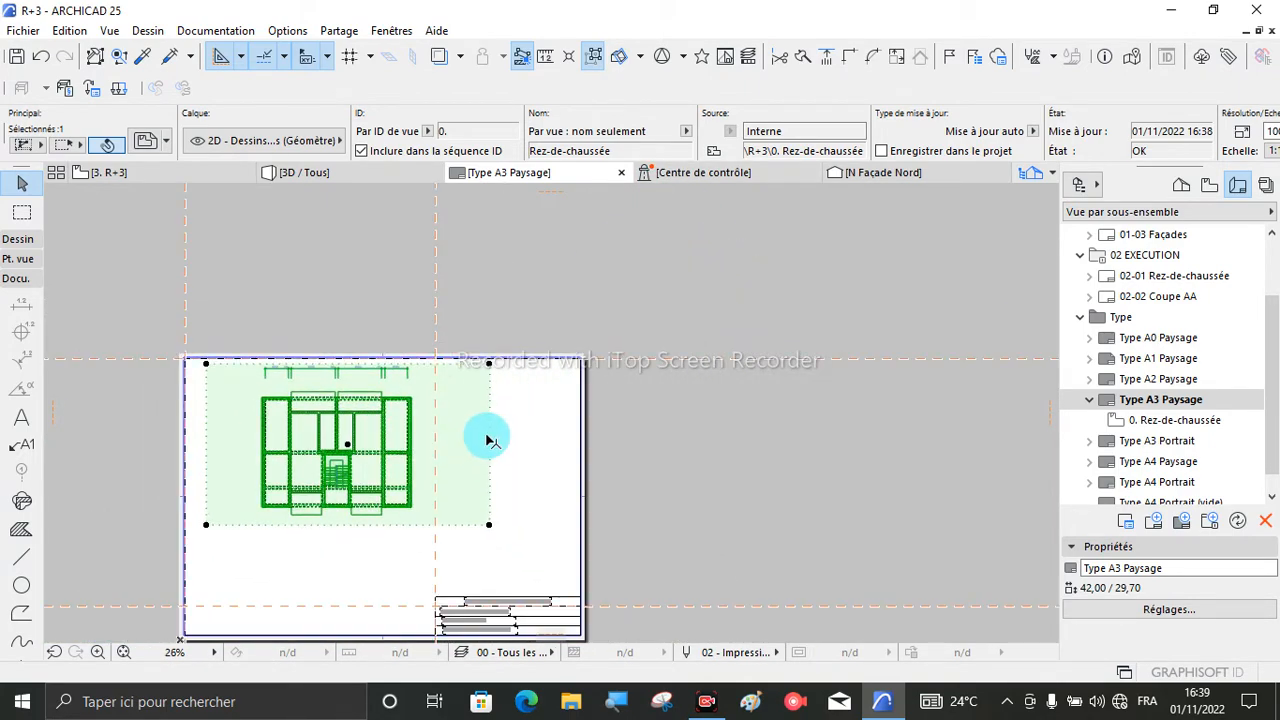
pyautogui.click(489, 436)
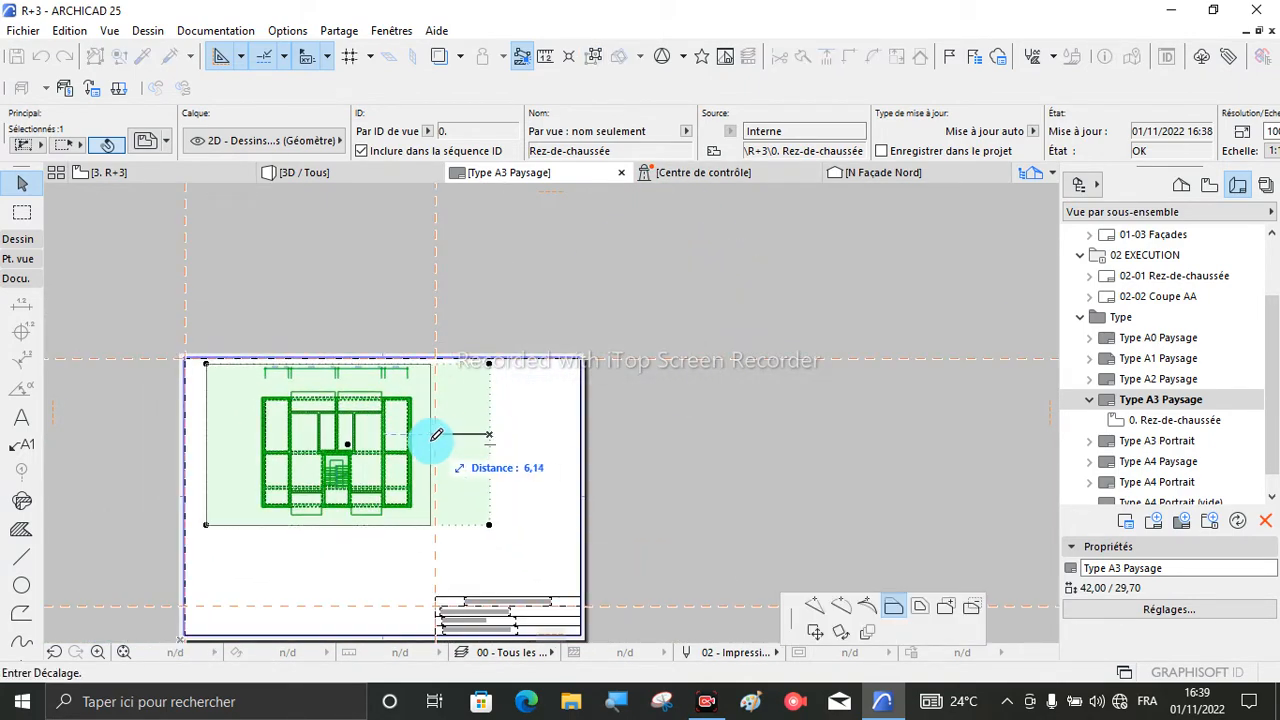
pyautogui.click(436, 435)
# - Offset the left edge of the Rez-de-chaussée drawing's frame inward by about 4.3, closer to the plan
pyautogui.scroll(2, 290, 446)
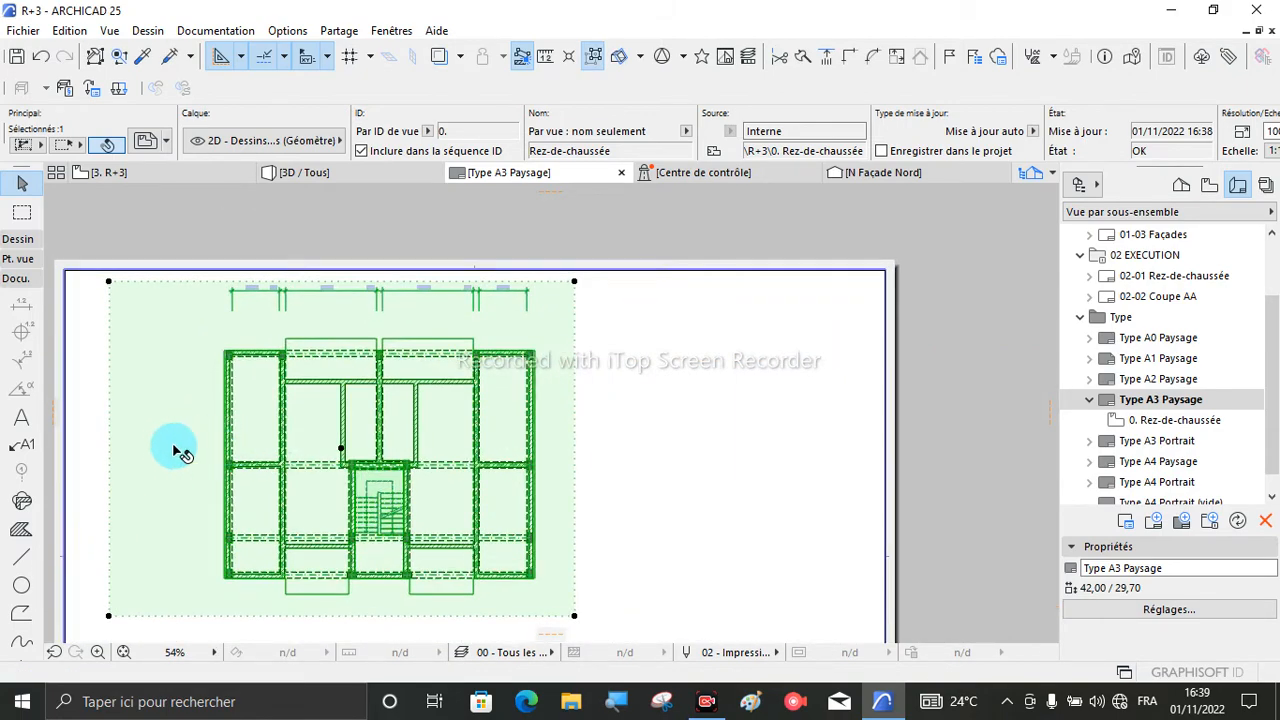
pyautogui.click(113, 422)
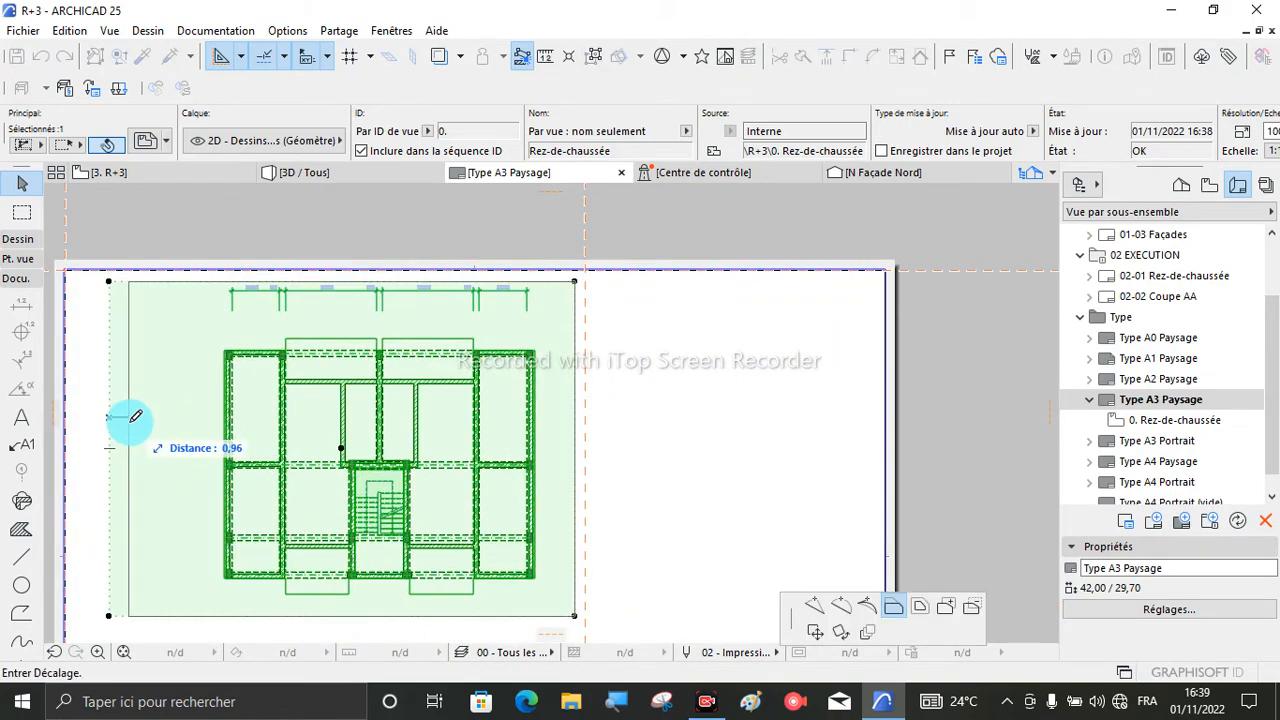
pyautogui.click(197, 416)
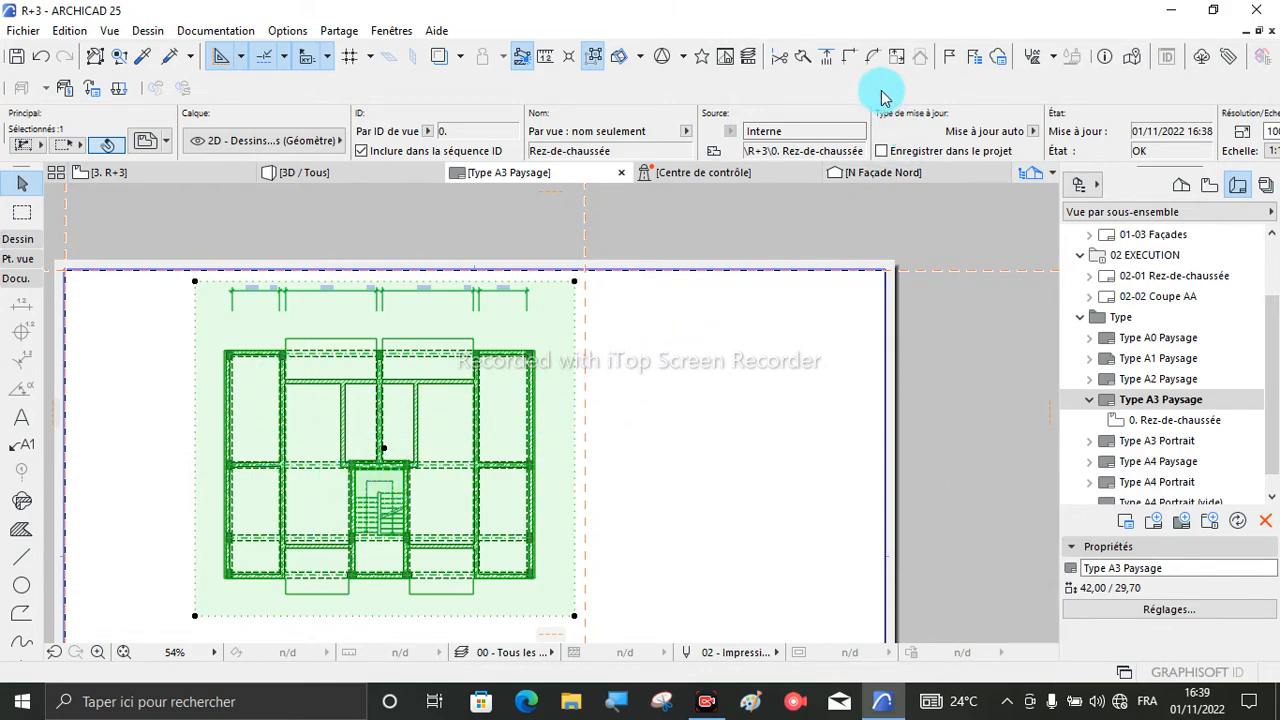
# - Set the Rez-de-chaussée drawing's scale to 1:200 and check its size on the sheet
pyautogui.scroll(-2, 857, 157)
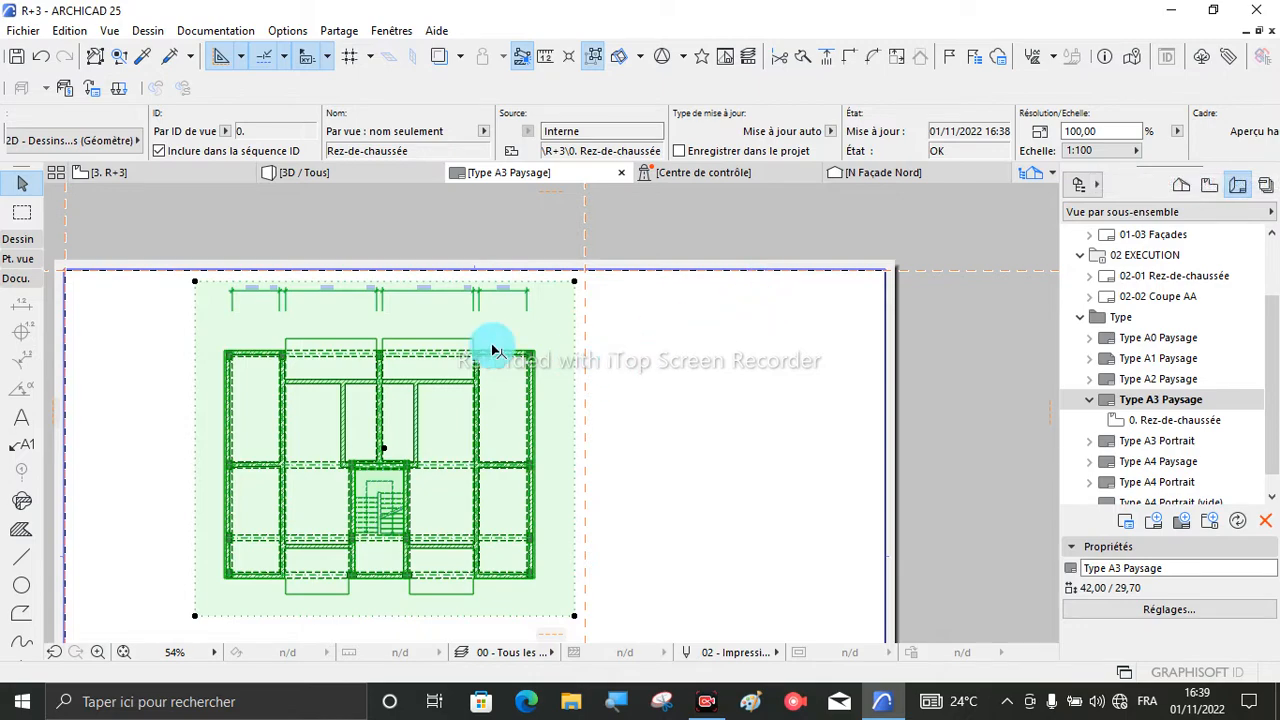
pyautogui.scroll(-3, 463, 345)
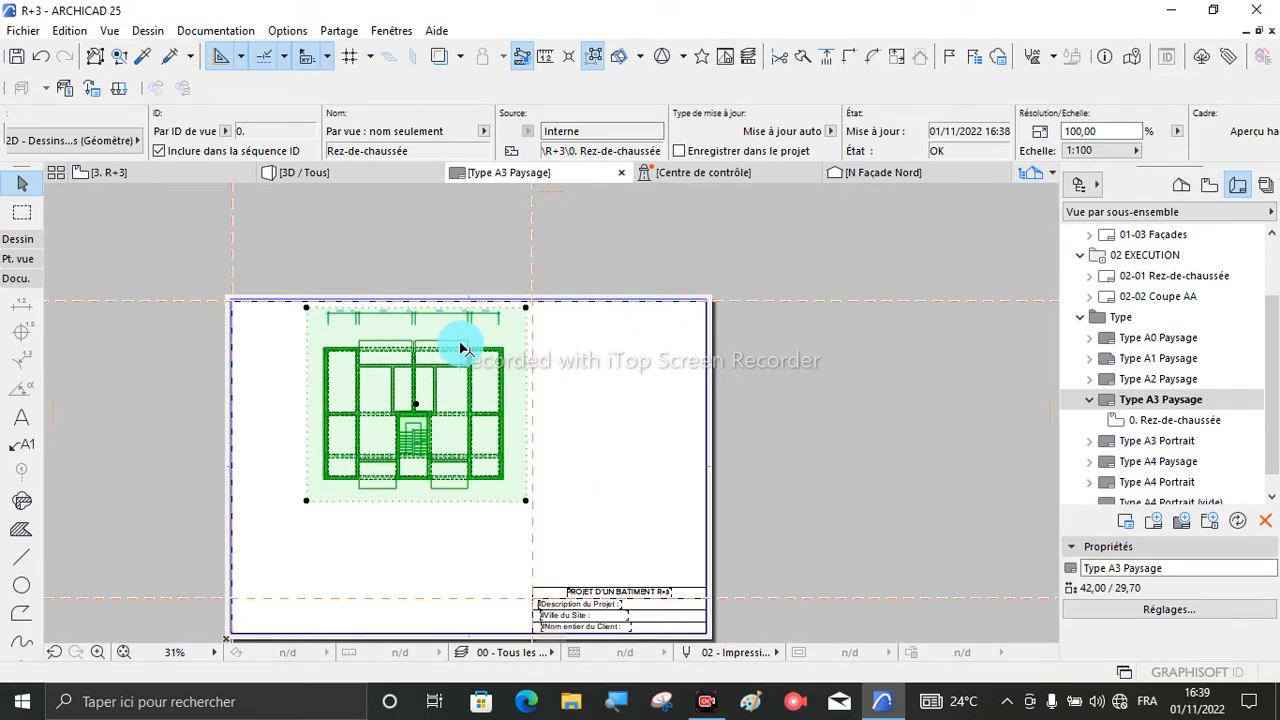
pyautogui.scroll(2, 500, 372)
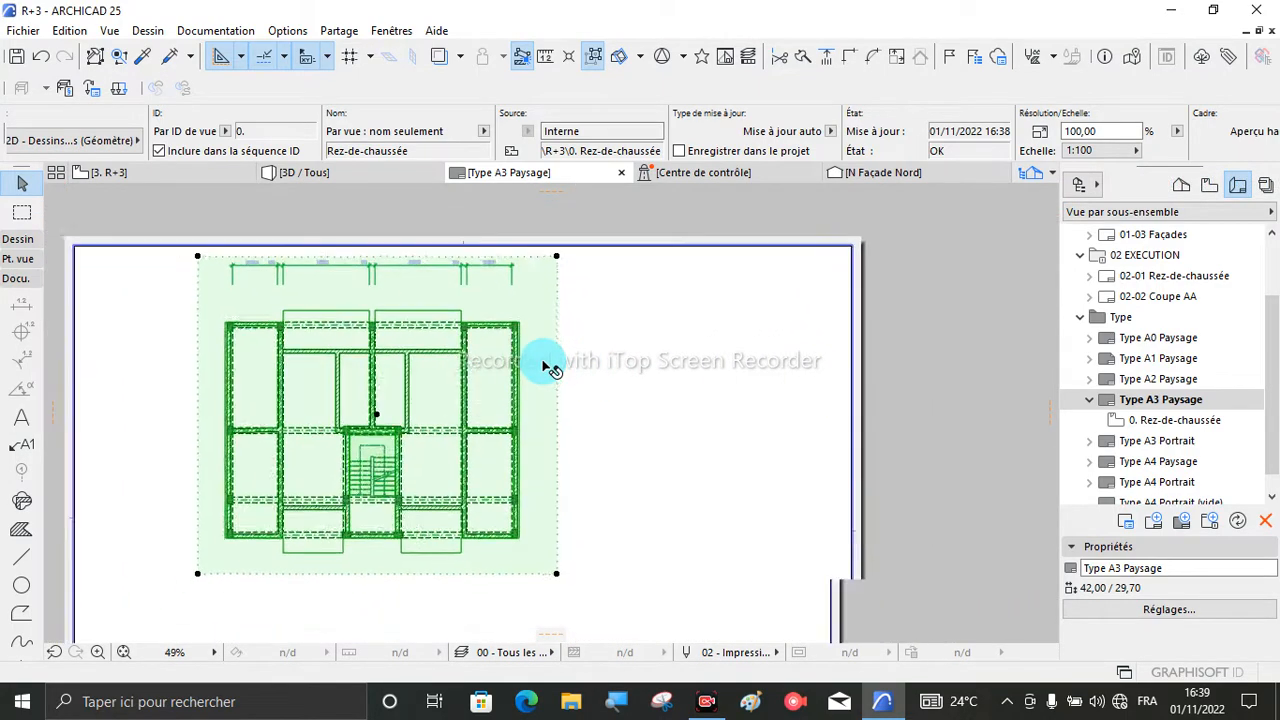
pyautogui.scroll(-1, 548, 368)
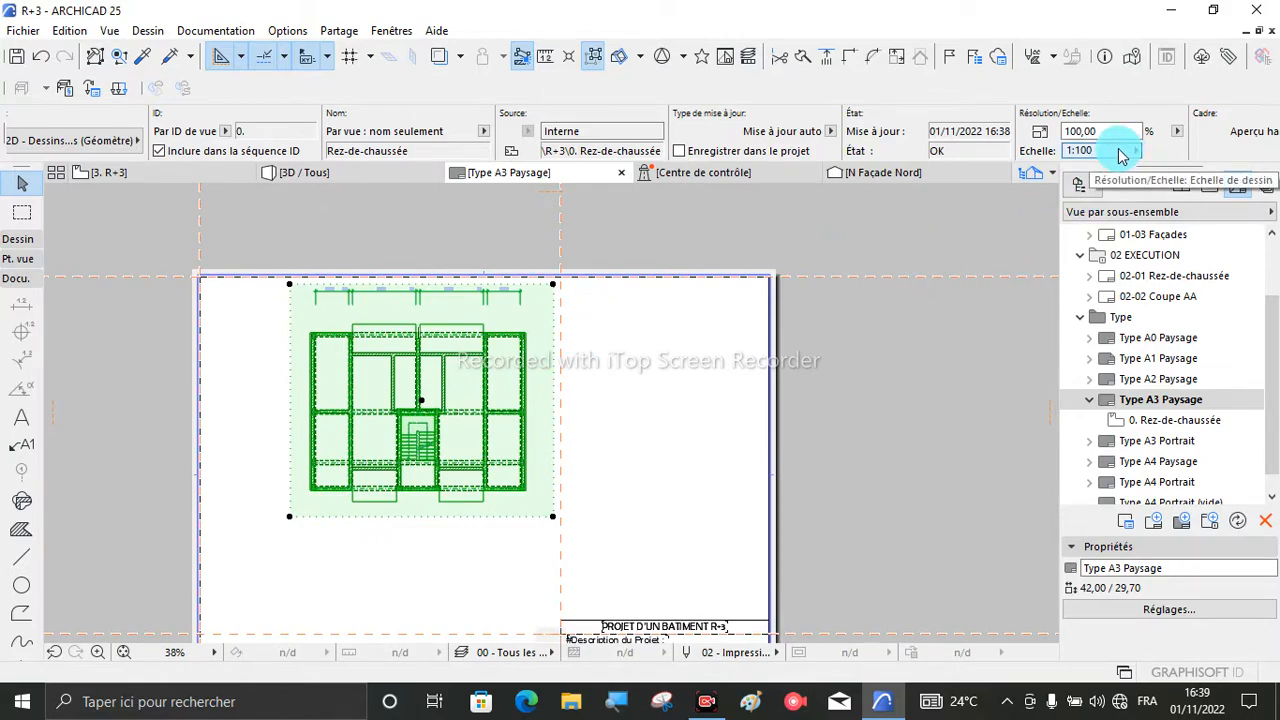
pyautogui.click(1120, 150)
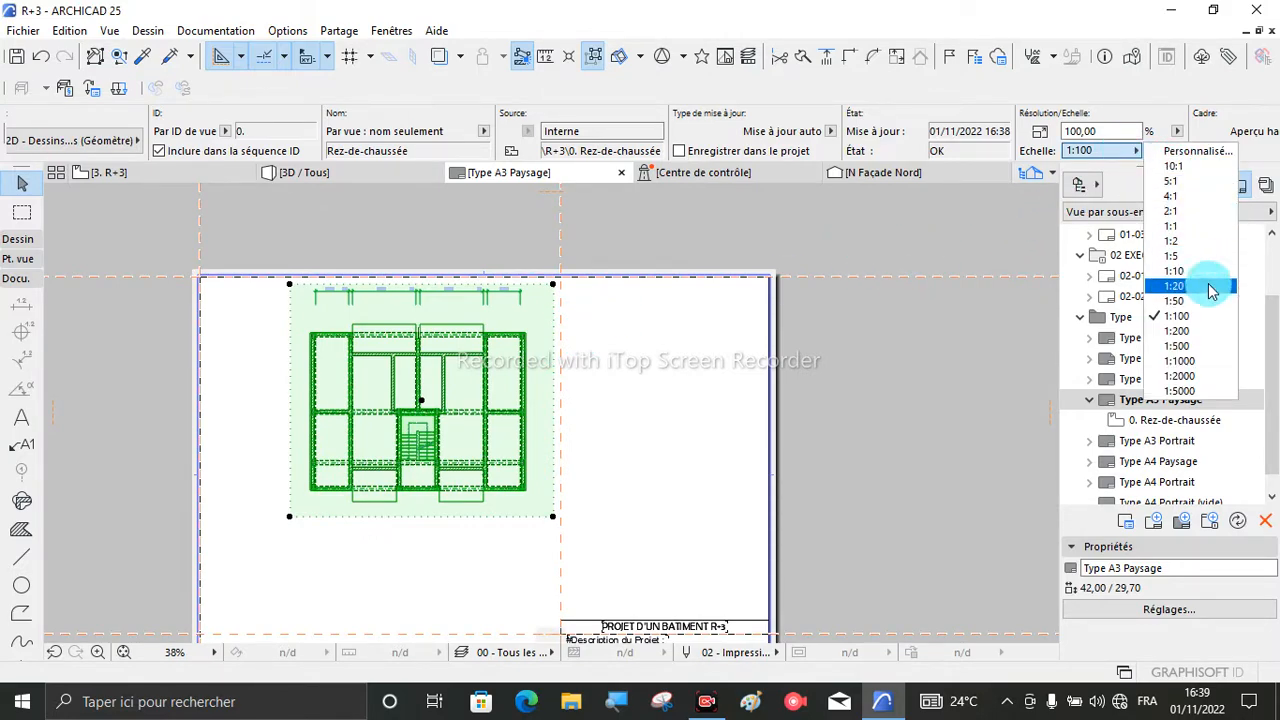
pyautogui.click(1196, 334)
pyautogui.scroll(4, 390, 385)
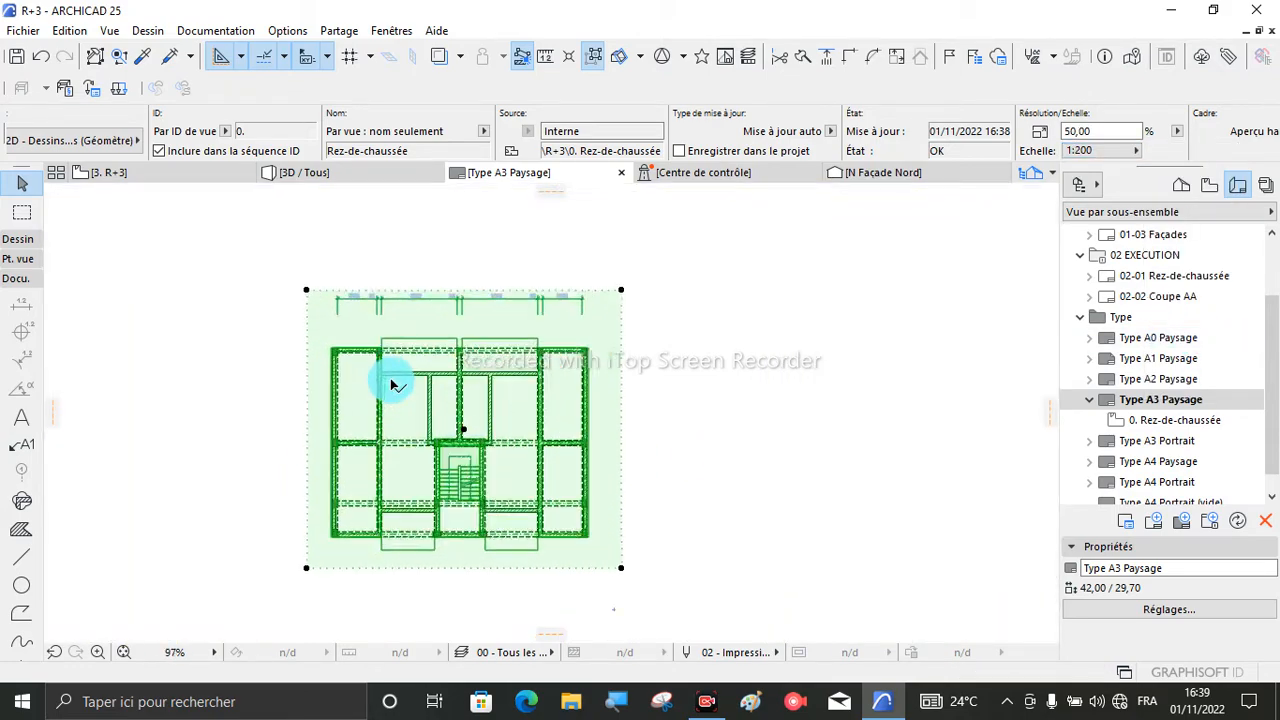
pyautogui.scroll(1, 400, 380)
pyautogui.scroll(-4, 416, 378)
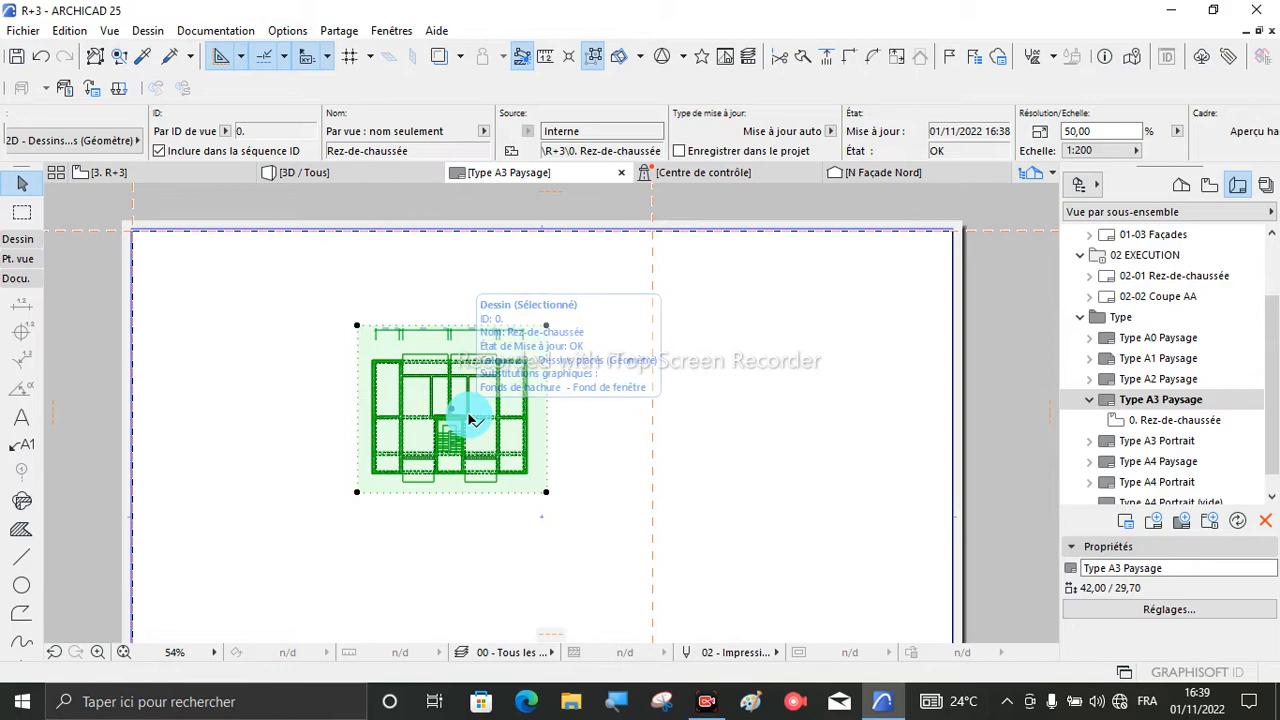
pyautogui.scroll(3, 455, 412)
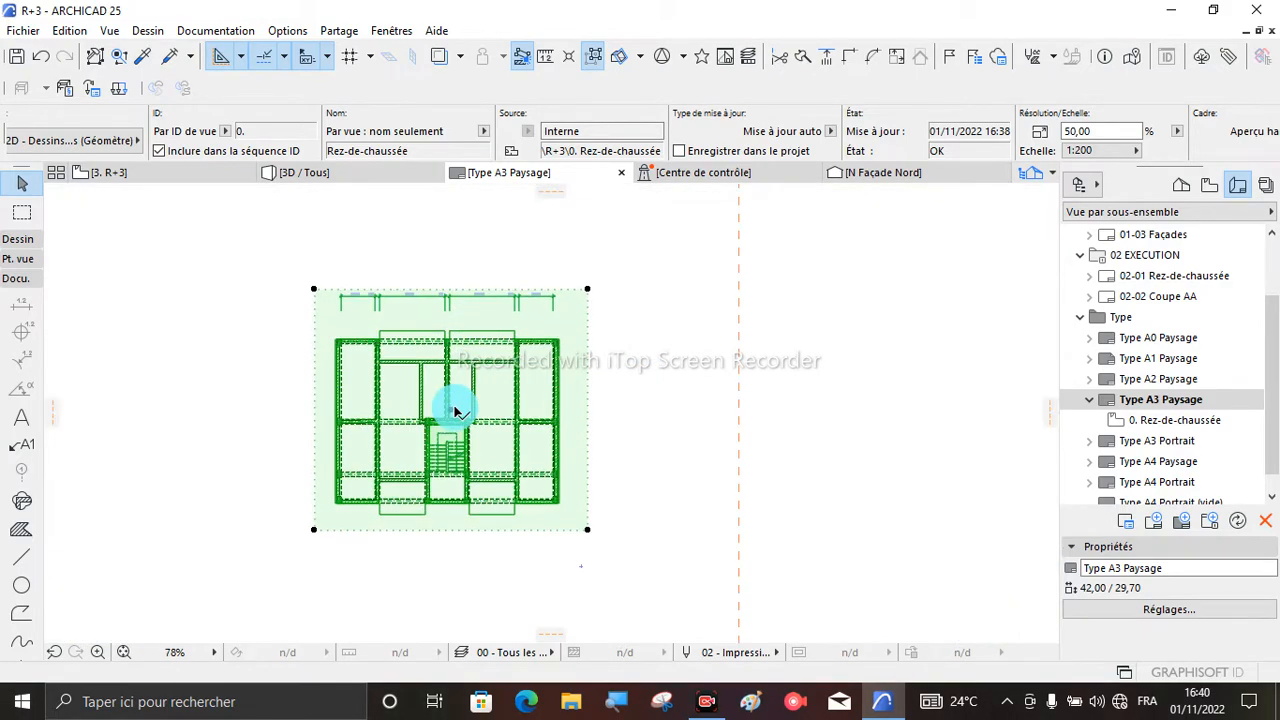
pyautogui.scroll(-5, 458, 414)
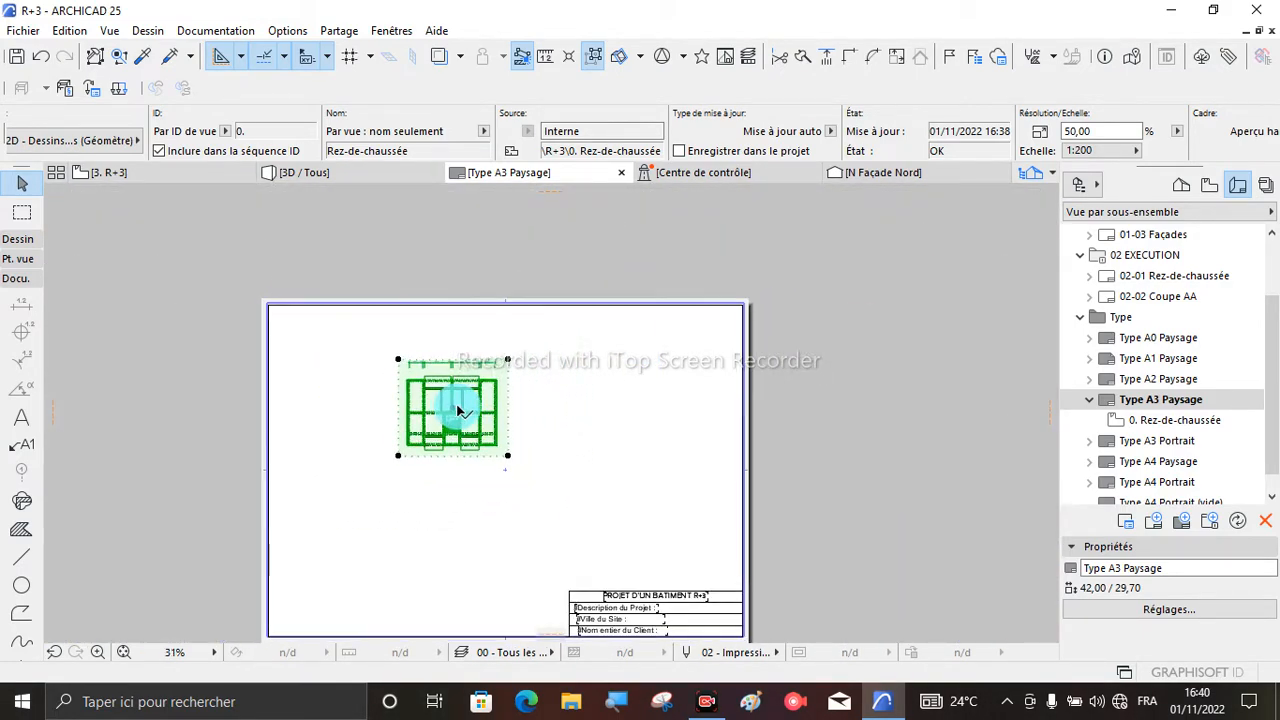
pyautogui.scroll(2, 462, 414)
# - Move the Rez-de-chaussée drawing toward the sheet's upper-left corner and set its scale to 1:100
pyautogui.moveTo(445, 405)
pyautogui.mouseDown()
pyautogui.moveTo(402, 368)
pyautogui.moveTo(288, 380)
pyautogui.moveTo(297, 374)
pyautogui.mouseUp()
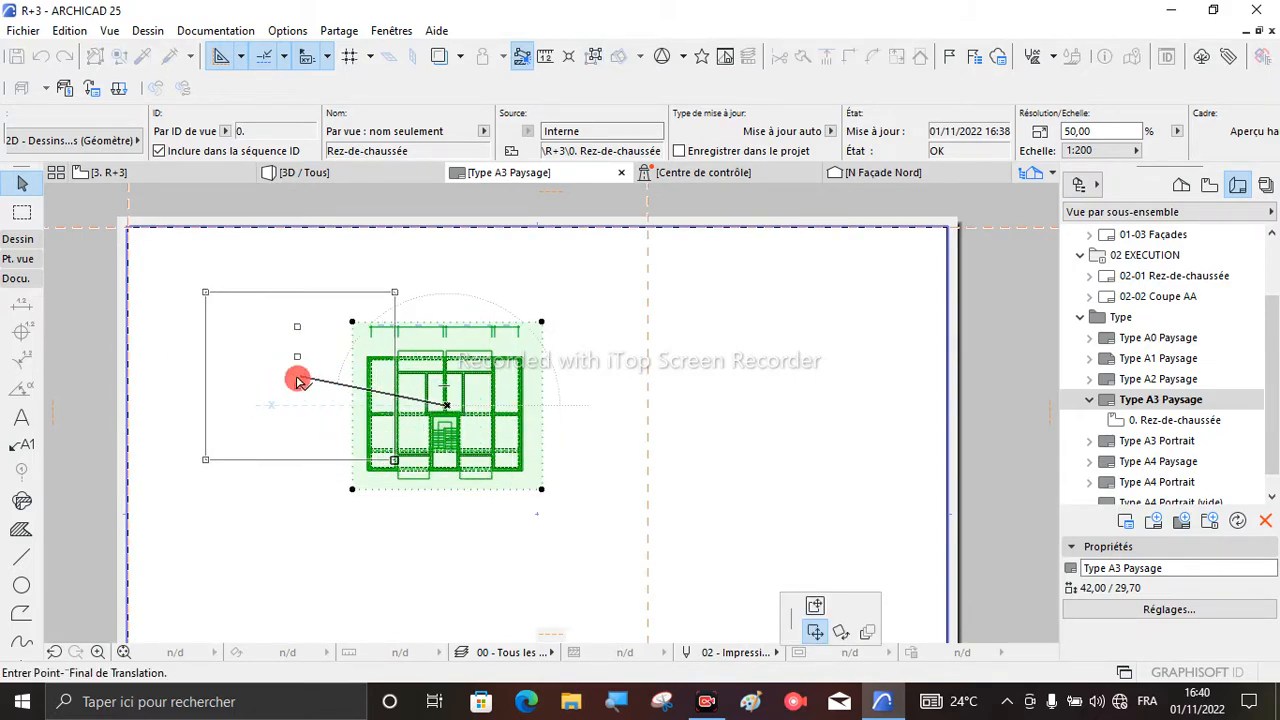
pyautogui.click(1092, 152)
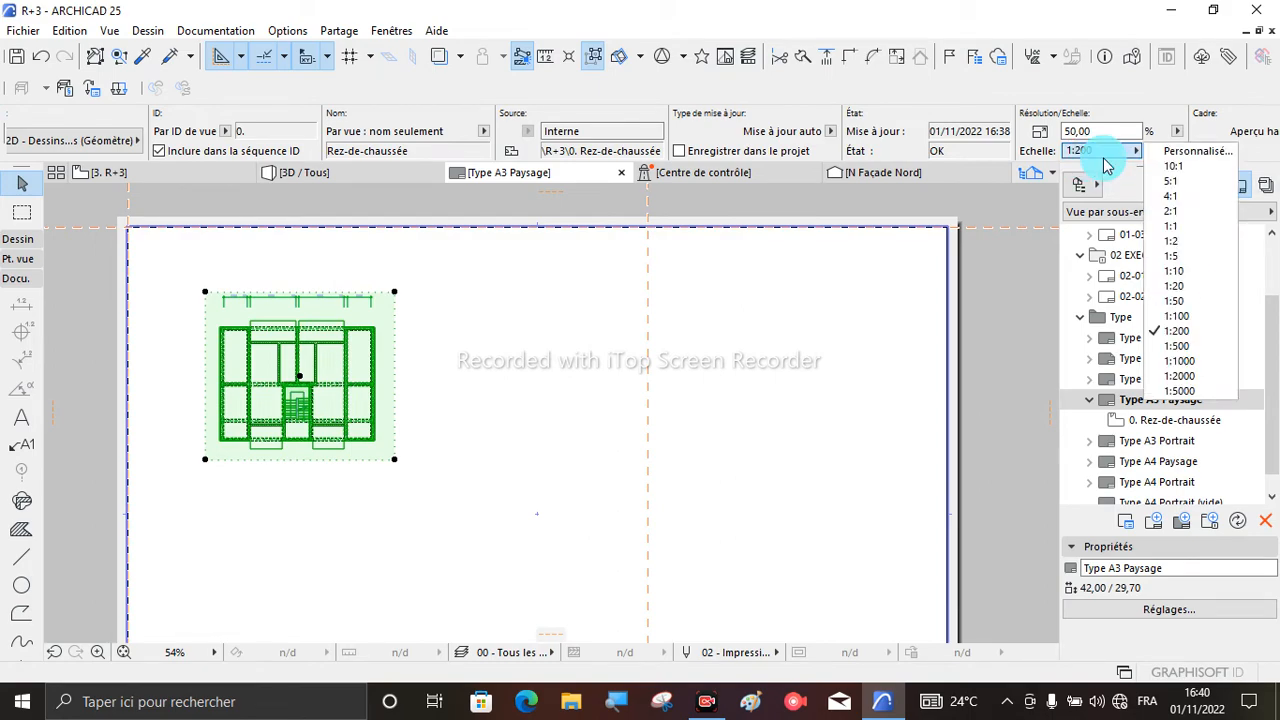
pyautogui.click(1205, 322)
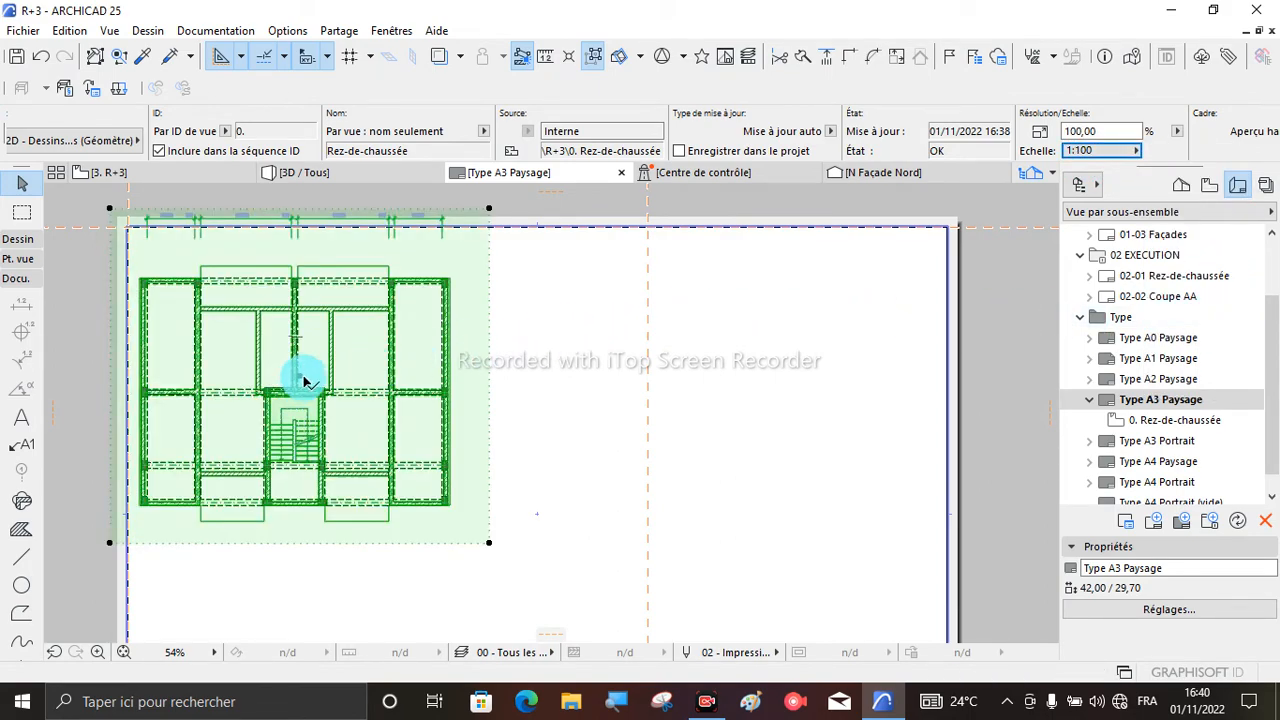
# - Move the Rez-de-chaussée drawing diagonally down and right by about 2.4 so its frame fits inside the sheet's border
pyautogui.click(299, 379)
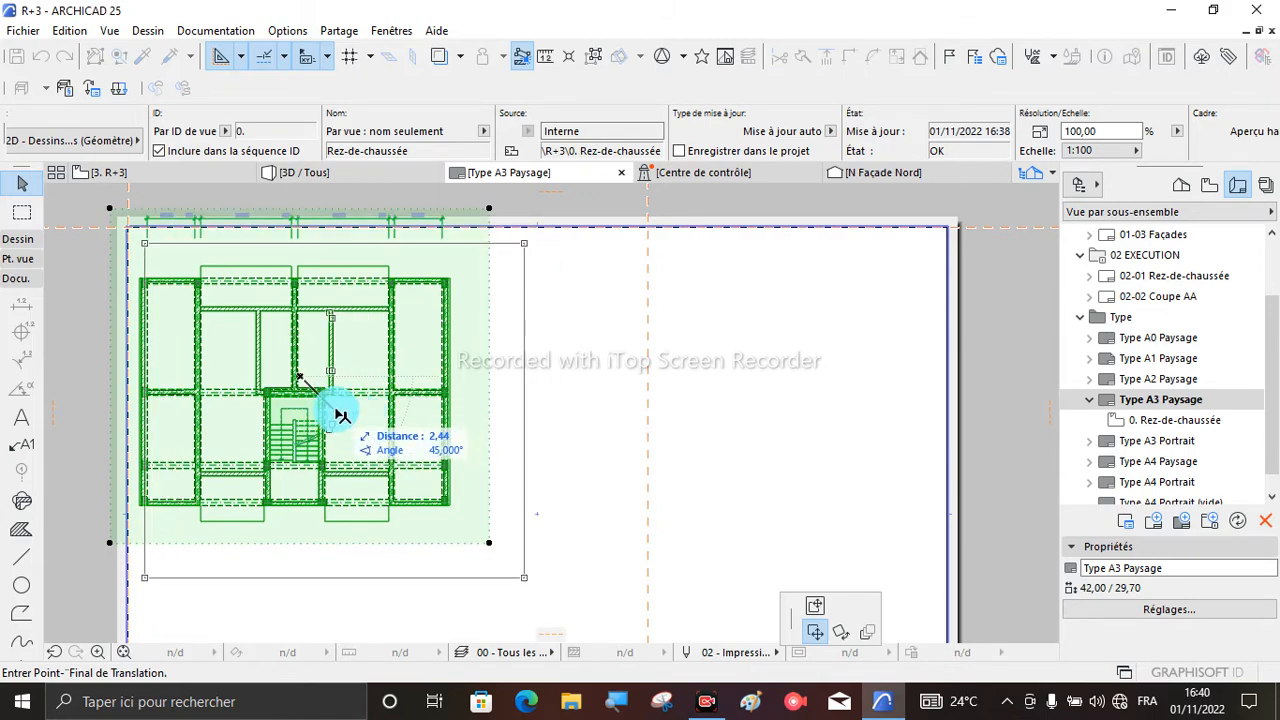
pyautogui.click(336, 413)
pyautogui.scroll(-3, 355, 395)
pyautogui.scroll(3, 1150, 330)
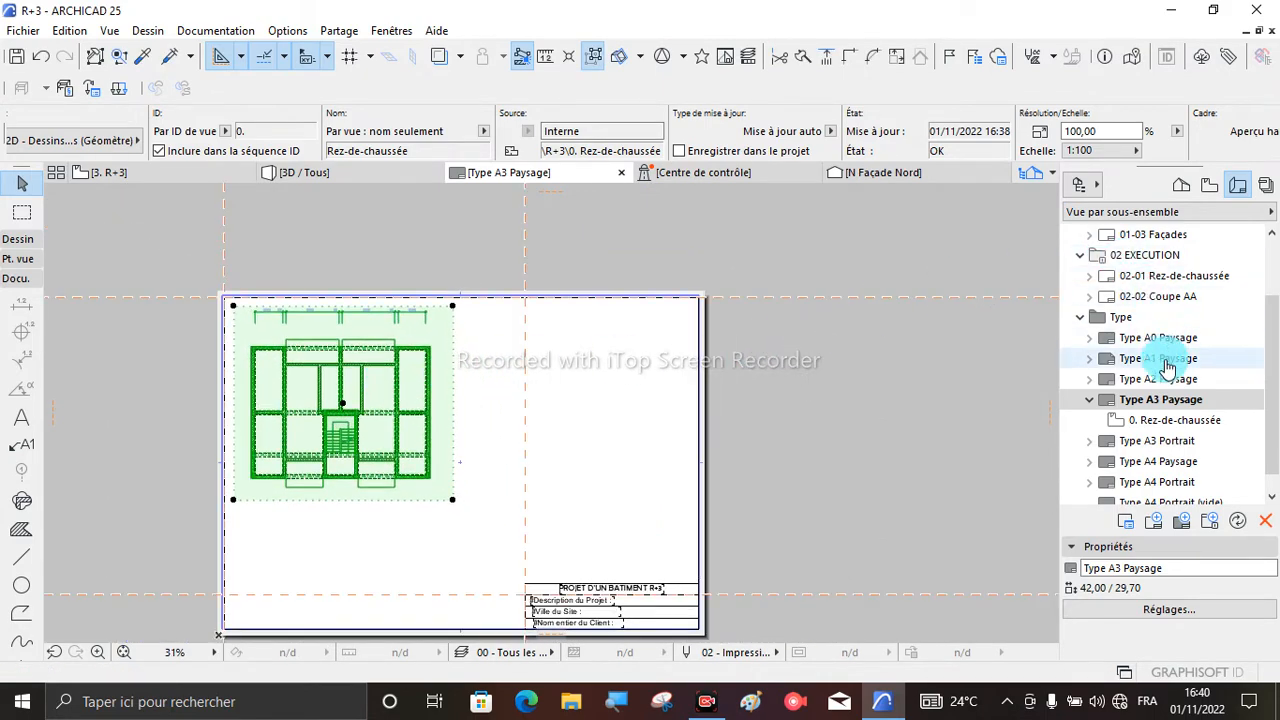
# - Place the 1. R+1 storey plan from the project on the layout, to the right of the Rez-de-chaussée drawing
pyautogui.click(1183, 190)
pyautogui.moveTo(1142, 328)
pyautogui.mouseDown()
pyautogui.moveTo(749, 400)
pyautogui.moveTo(567, 408)
pyautogui.mouseUp()
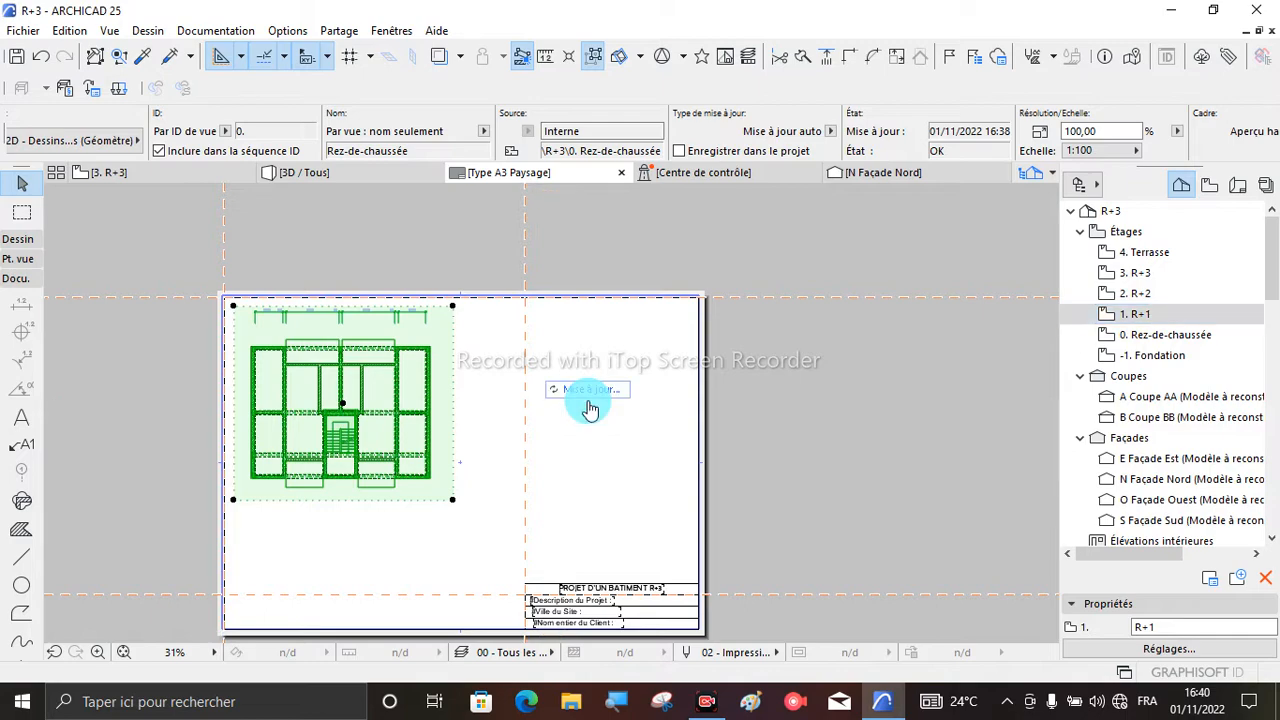
pyautogui.scroll(2, 574, 402)
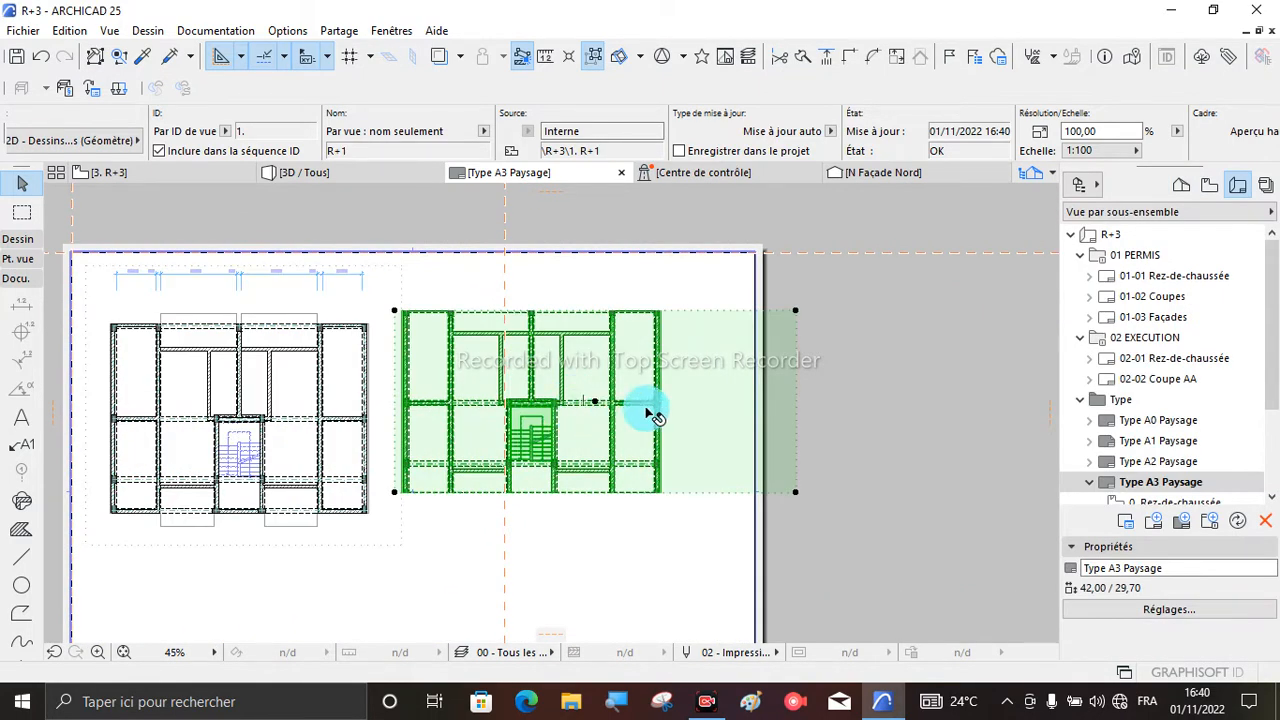
# - Offset the R+1 drawing frame's right edge inward near the plan and its upper edge upward past the sheet's border
pyautogui.moveTo(800, 400); pyautogui.dragTo(692, 398)
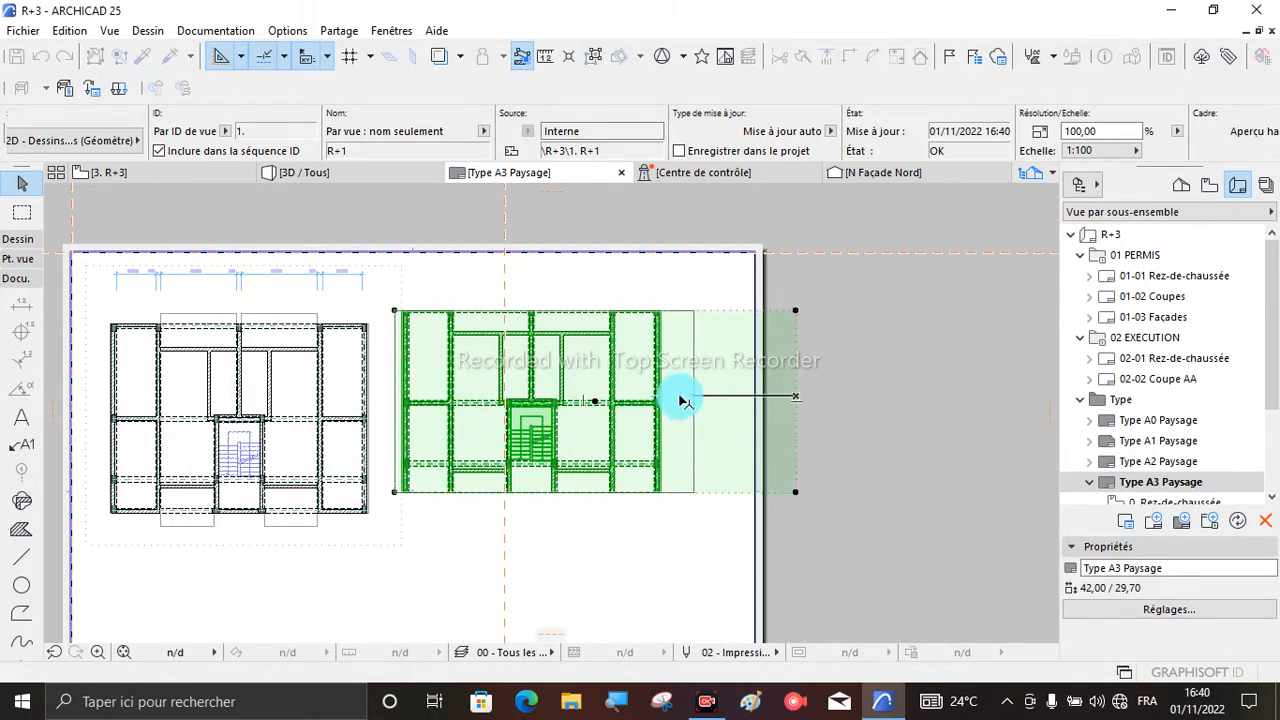
pyautogui.moveTo(558, 313); pyautogui.dragTo(557, 257)
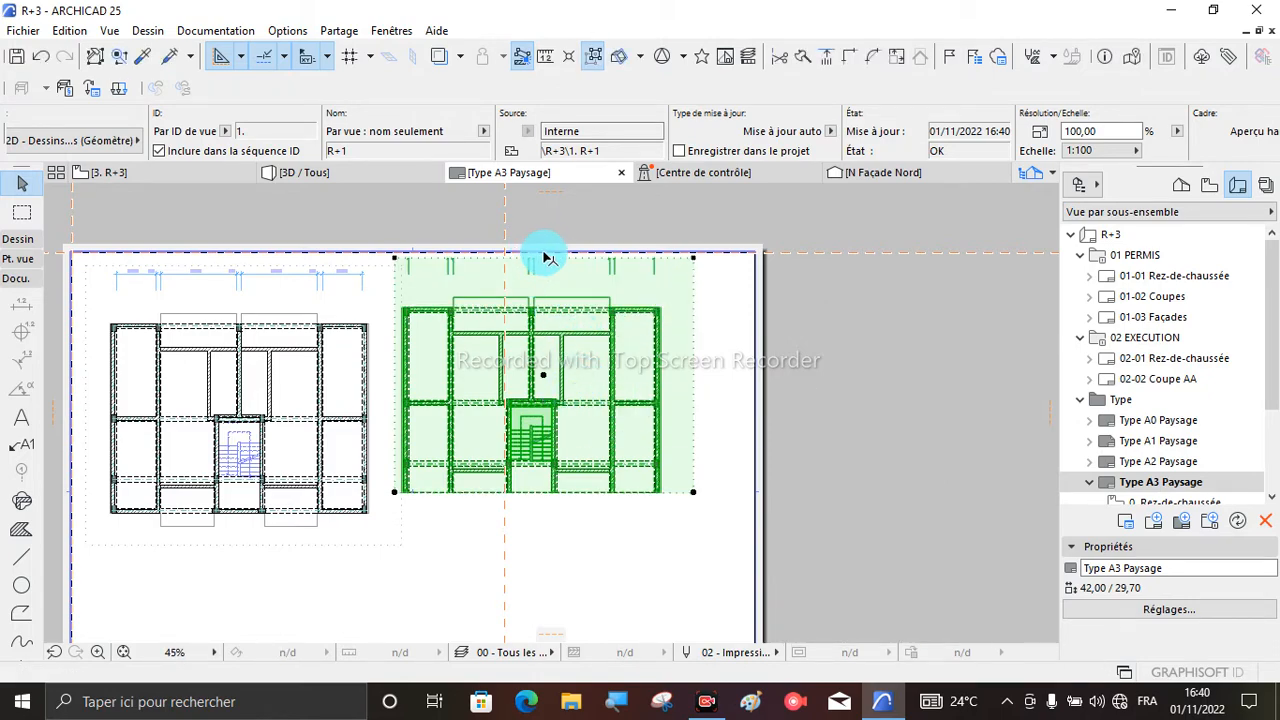
pyautogui.click(546, 252)
pyautogui.click(556, 329)
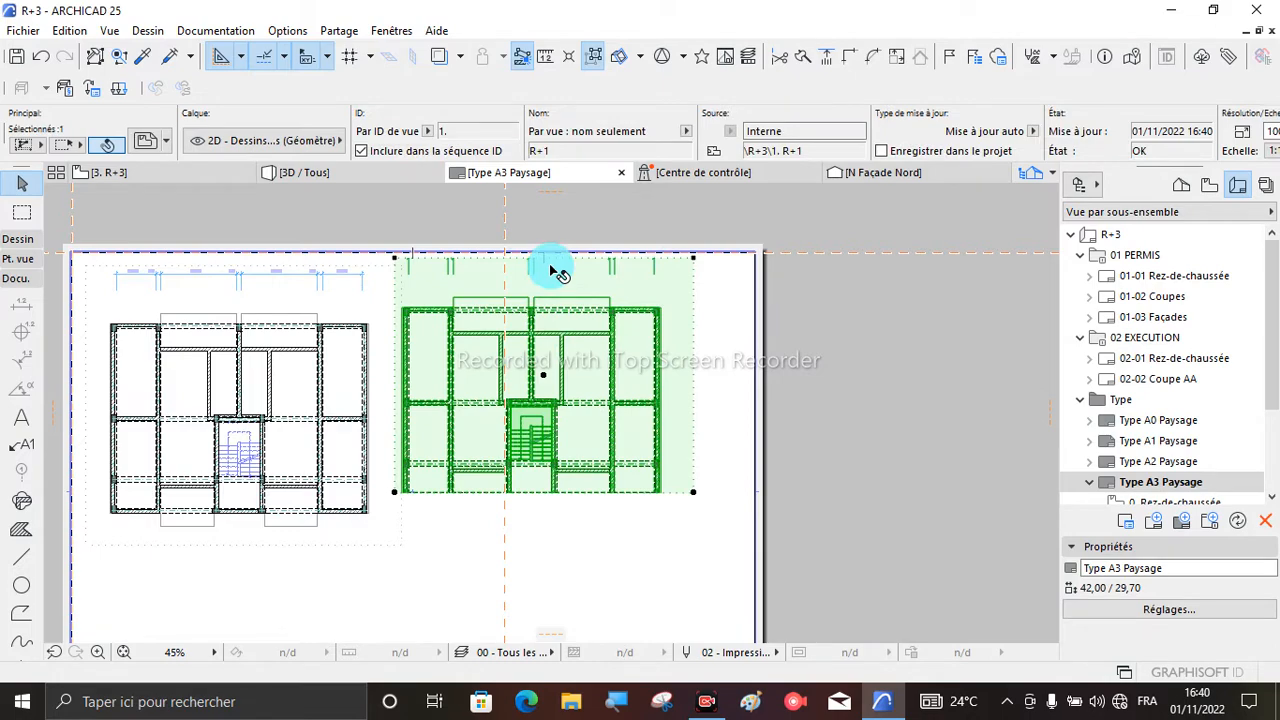
pyautogui.click(561, 251)
pyautogui.click(560, 285)
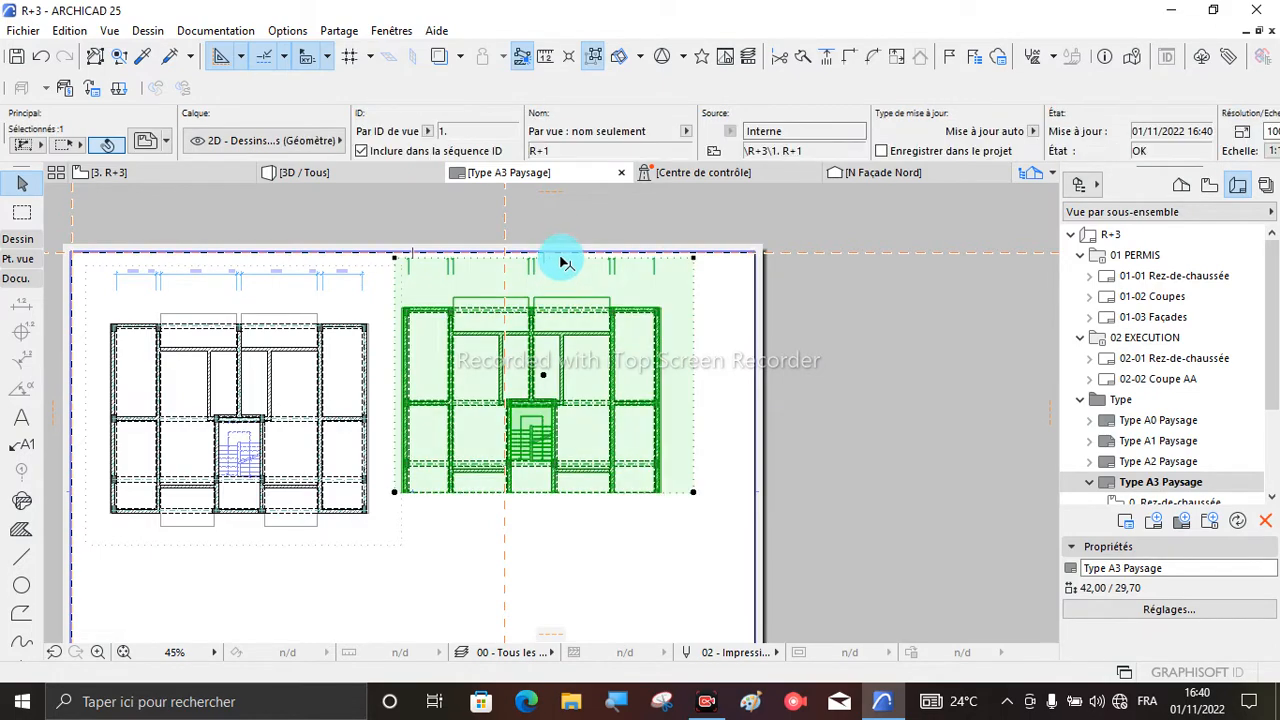
pyautogui.click(565, 257)
pyautogui.click(563, 221)
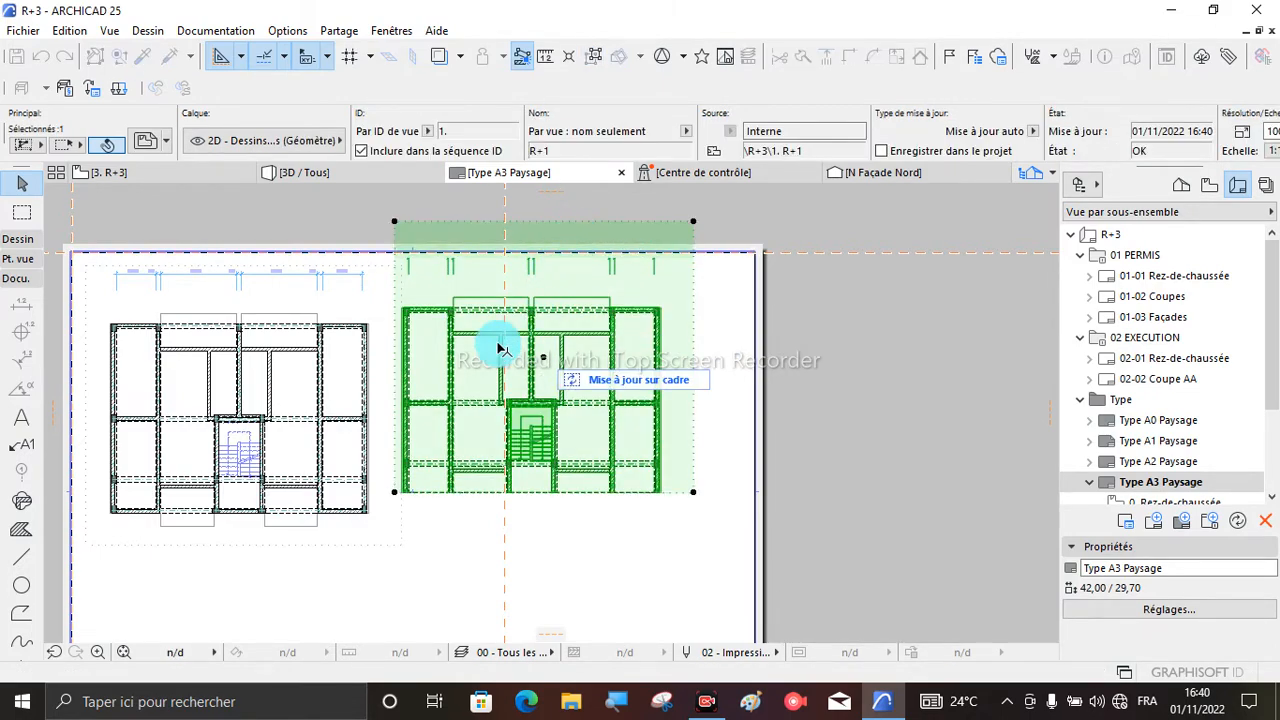
# - Offset the R+1 frame's lower edge downward by about 3.9 and move the drawing down so its frame lies inside the sheet's border
pyautogui.click(437, 495)
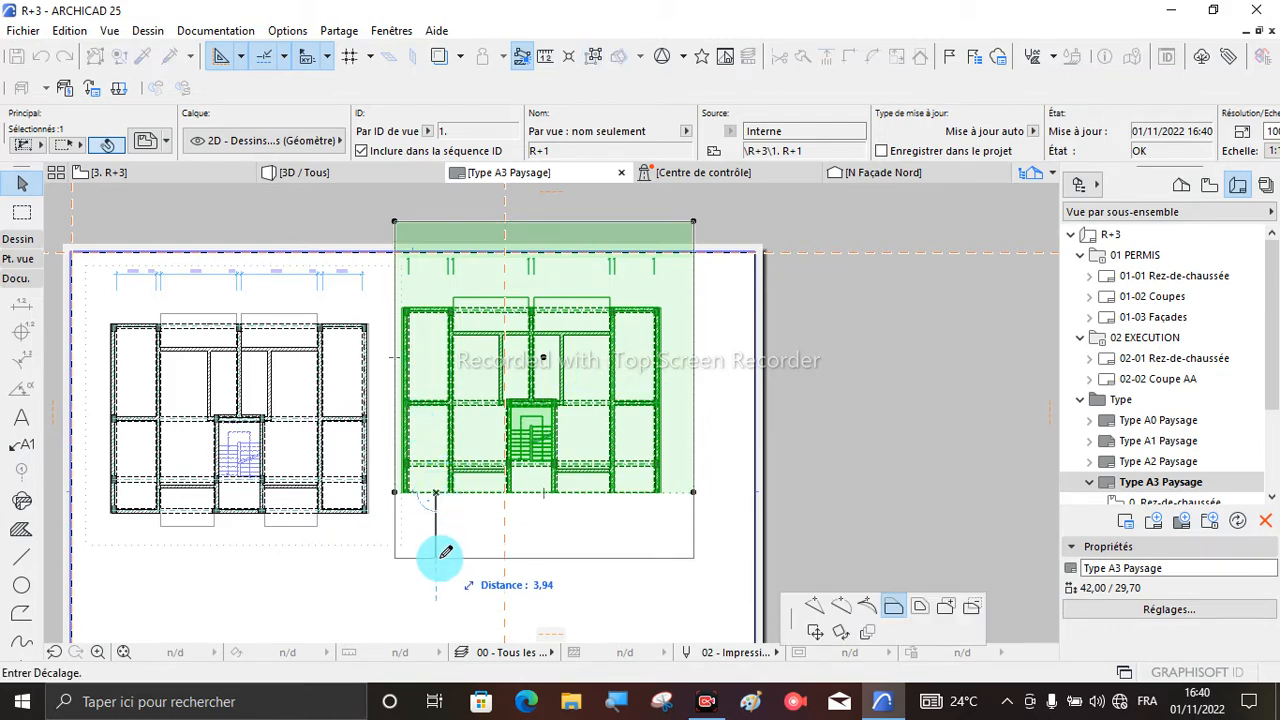
pyautogui.click(445, 557)
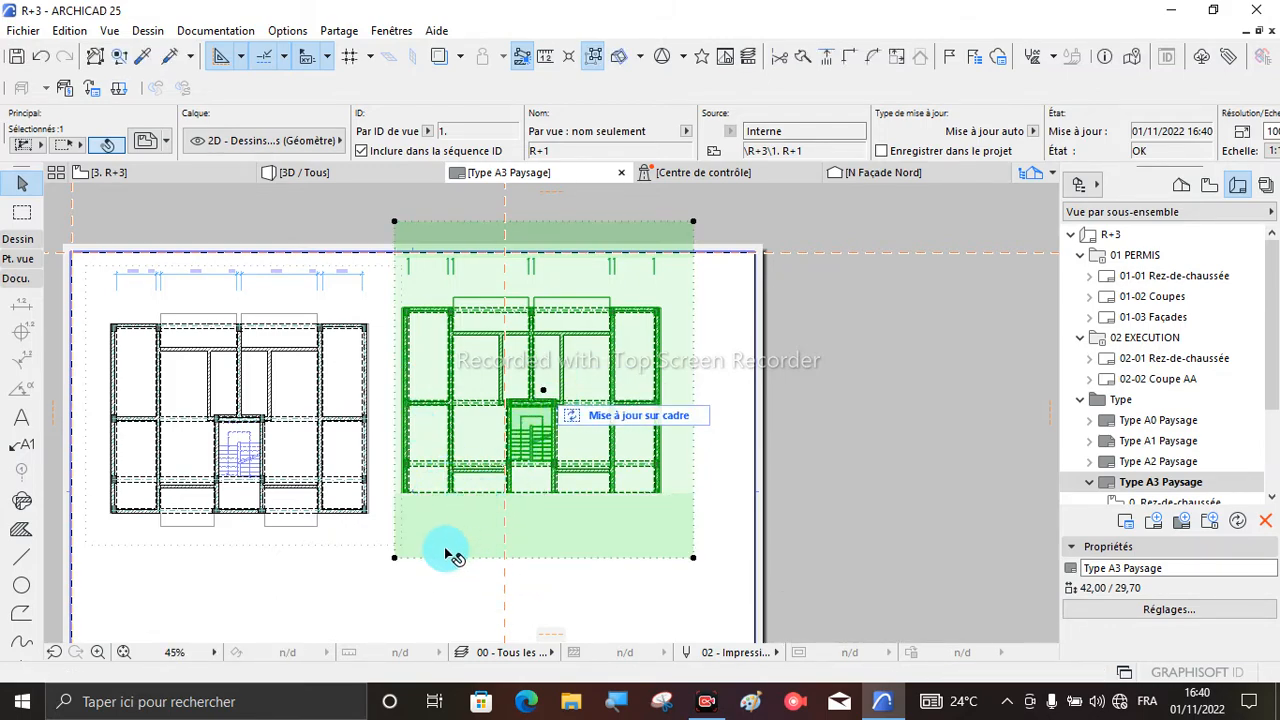
pyautogui.scroll(3, 452, 556)
pyautogui.scroll(-3, 478, 455)
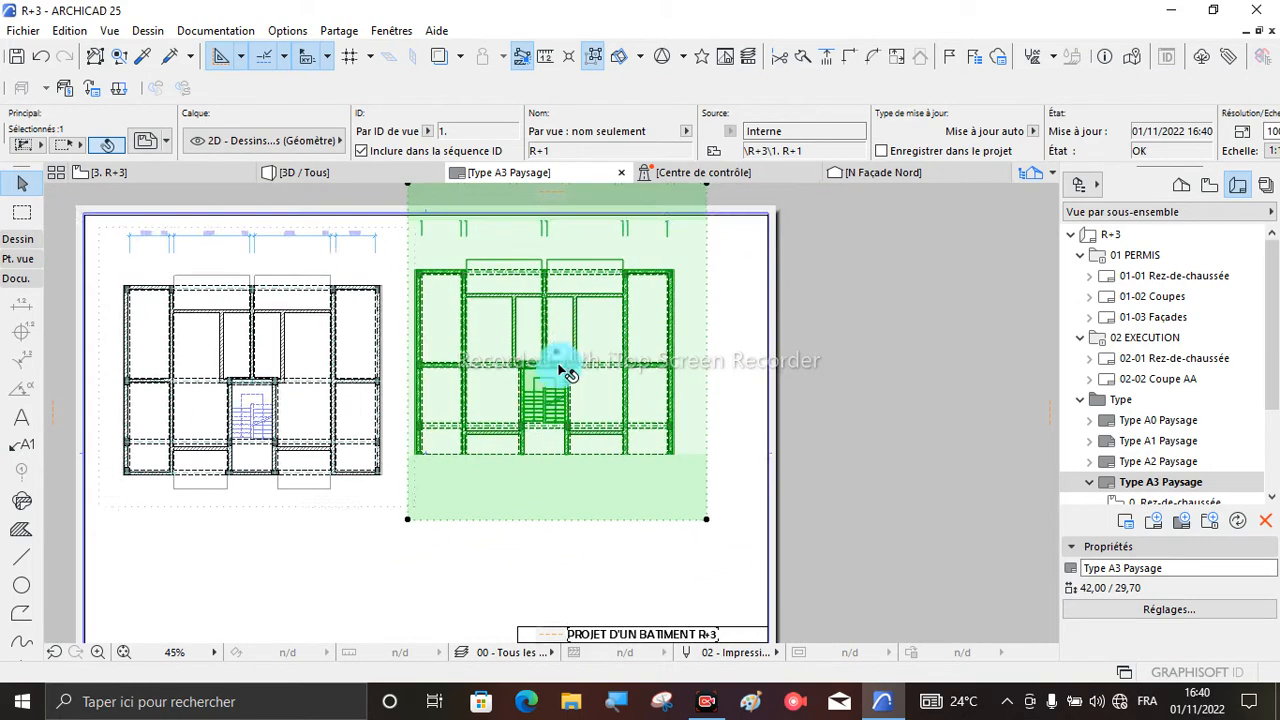
pyautogui.moveTo(558, 357); pyautogui.dragTo(563, 399)
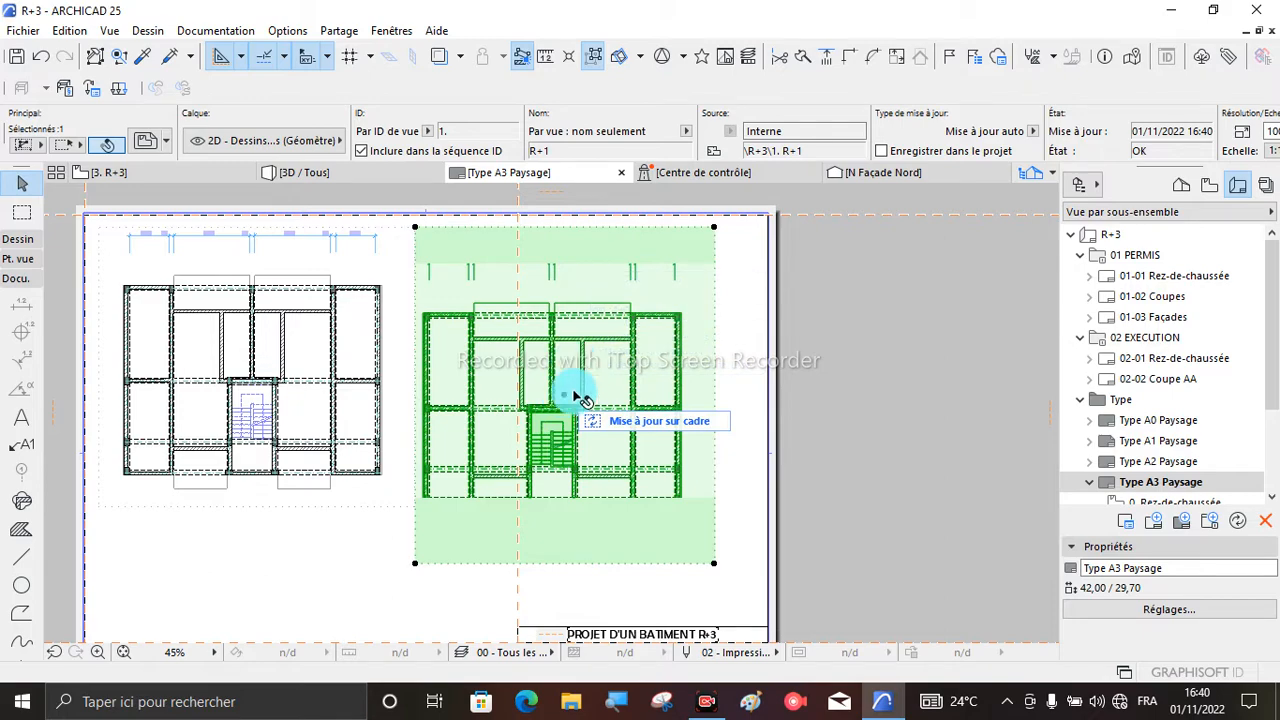
# - Offset the R+1 frame's lower edge inward by about 3.6 and move the drawing up, level with the Rez-de-chaussée plan
pyautogui.click(557, 564)
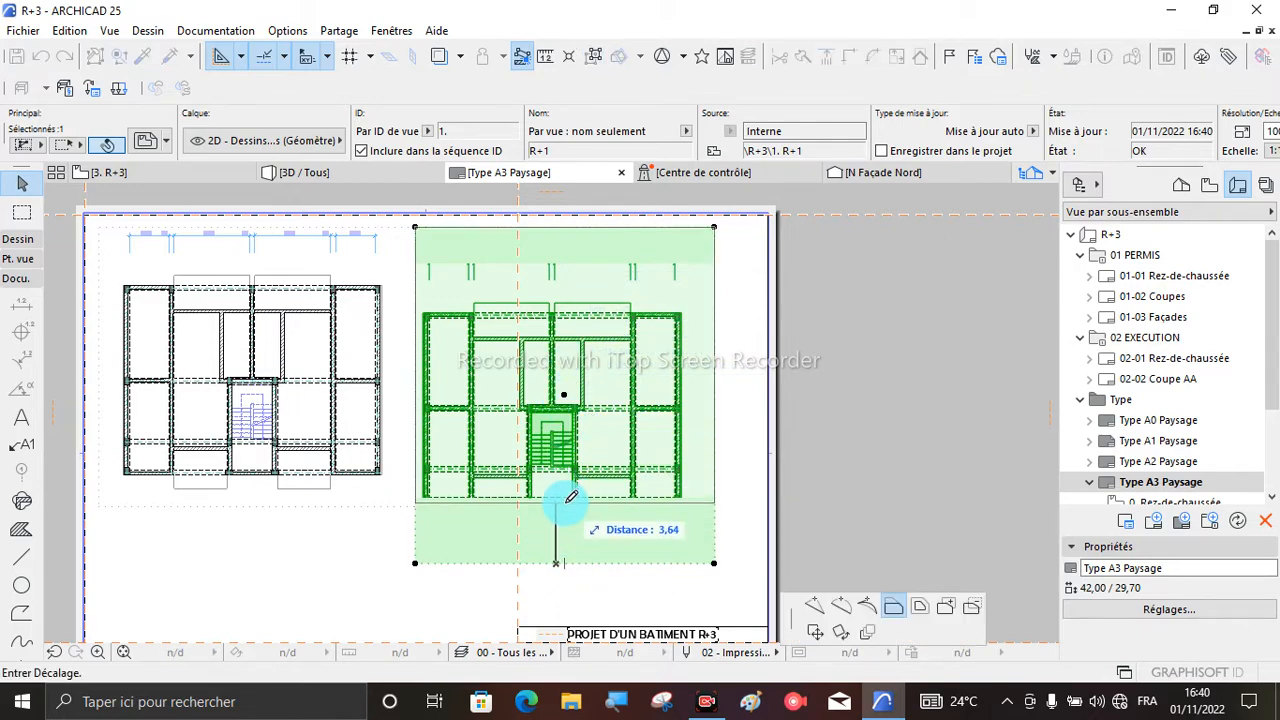
pyautogui.click(566, 498)
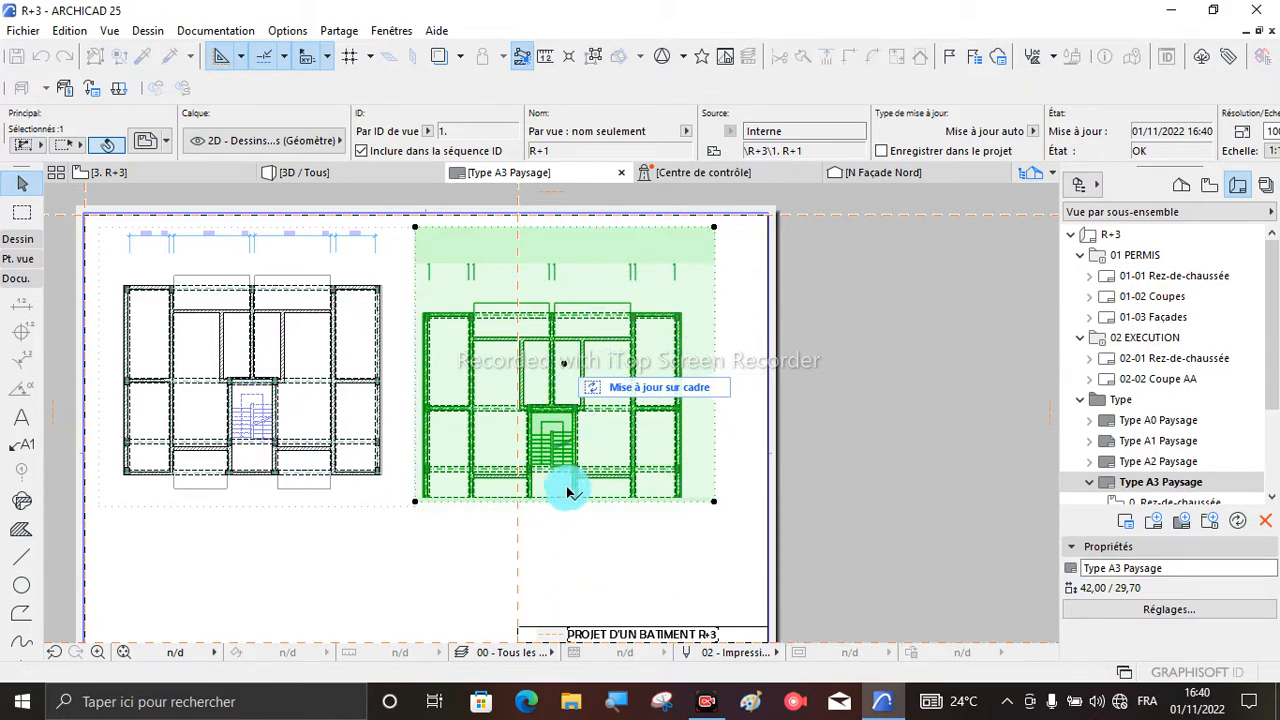
pyautogui.click(565, 367)
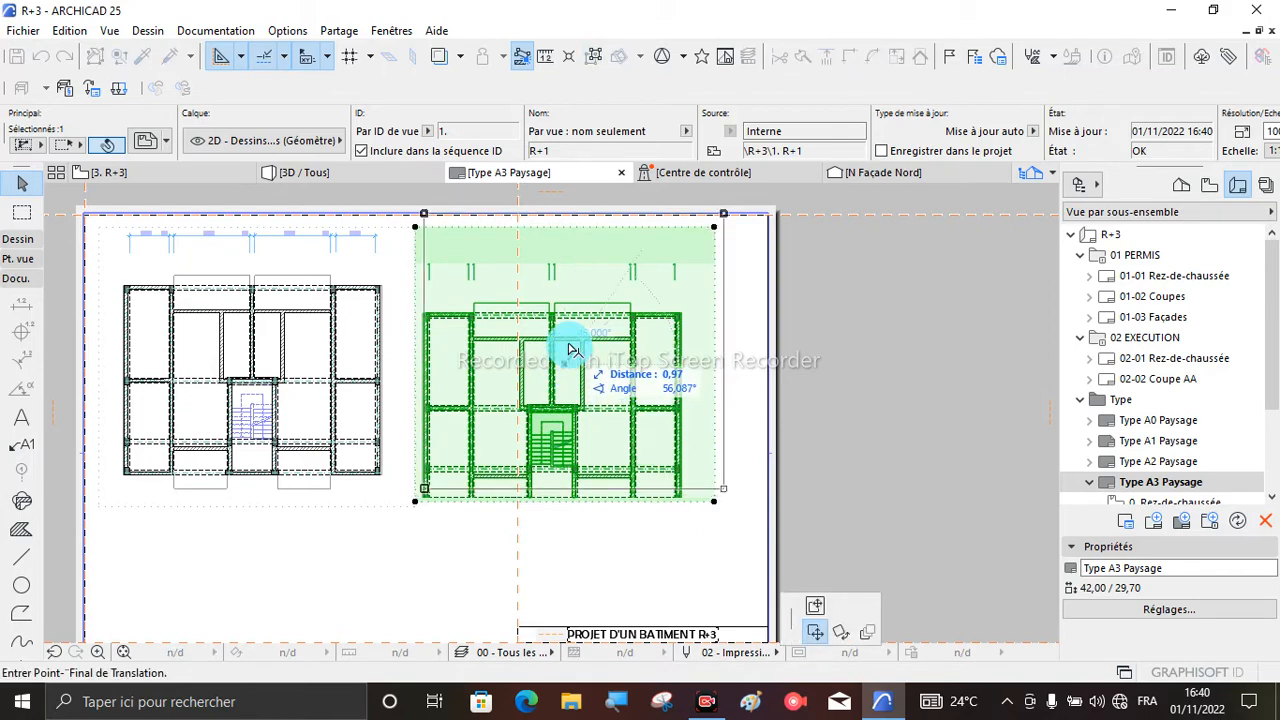
pyautogui.click(577, 337)
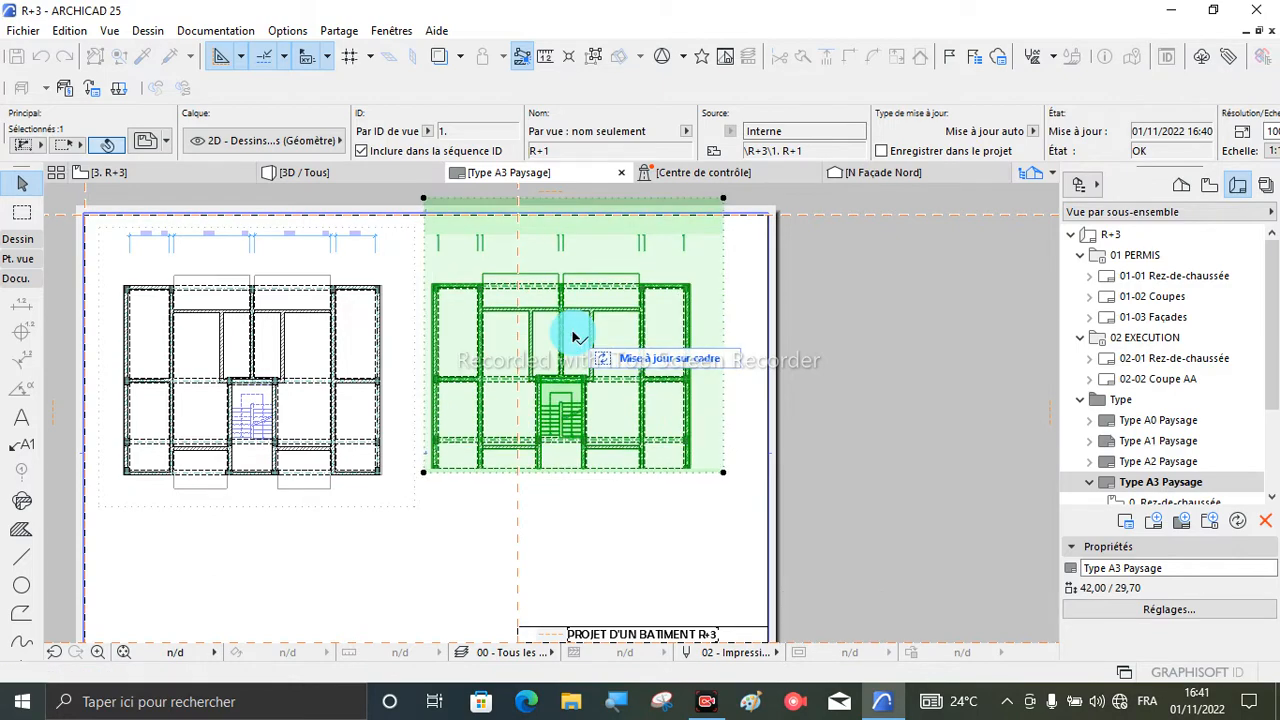
pyautogui.click(680, 537)
pyautogui.scroll(-2, 643, 441)
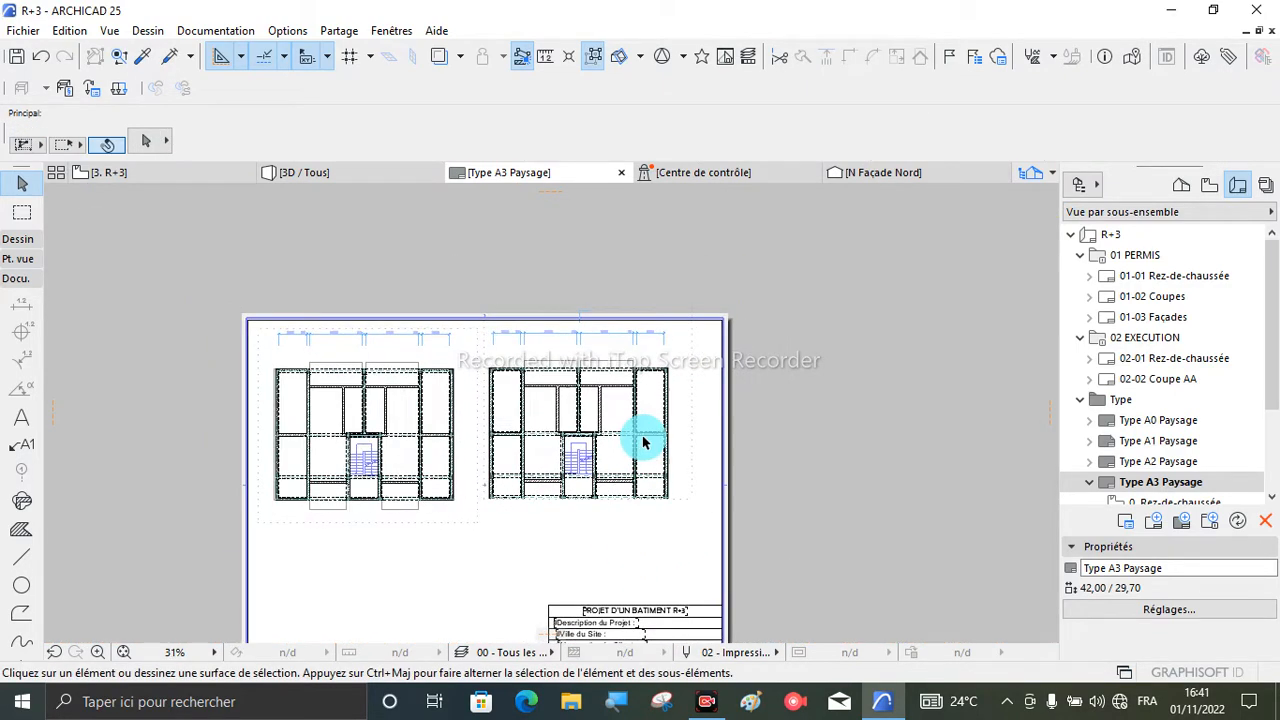
# - Offset the R+1 drawing frame's upper edge downward so it lies inside the sheet's border
pyautogui.scroll(2, 594, 314)
pyautogui.click(592, 492)
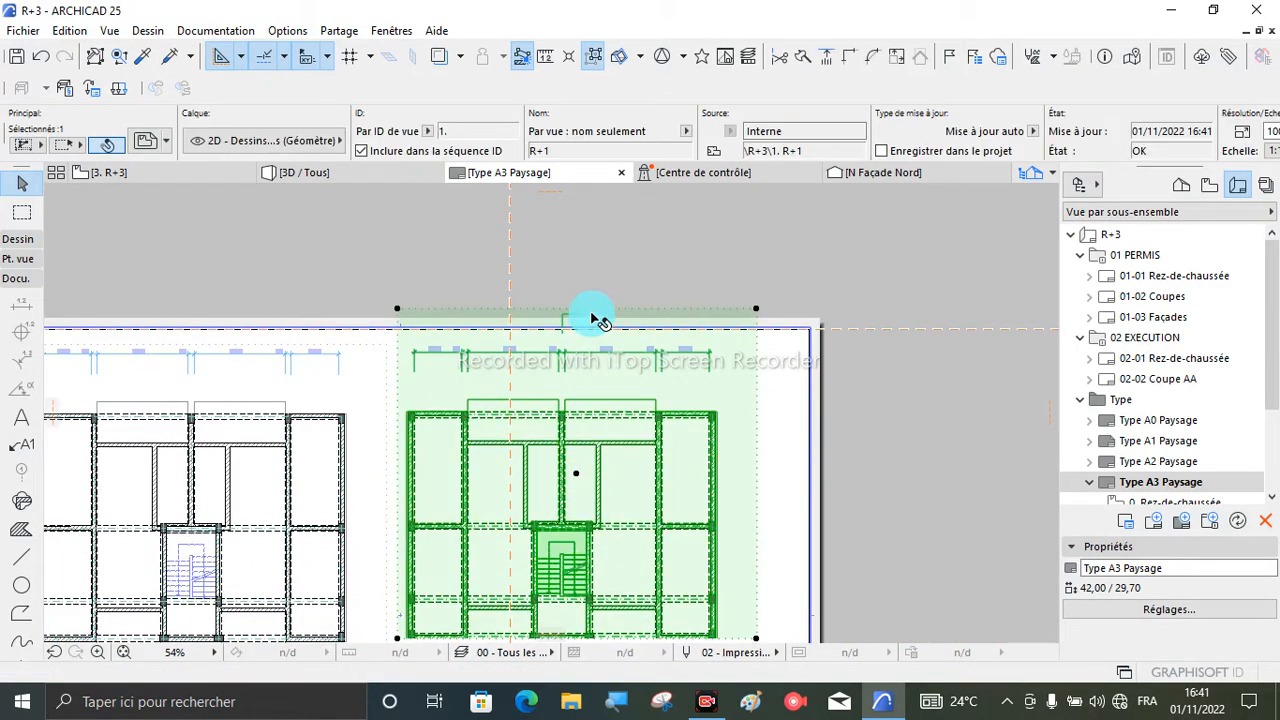
pyautogui.click(610, 314)
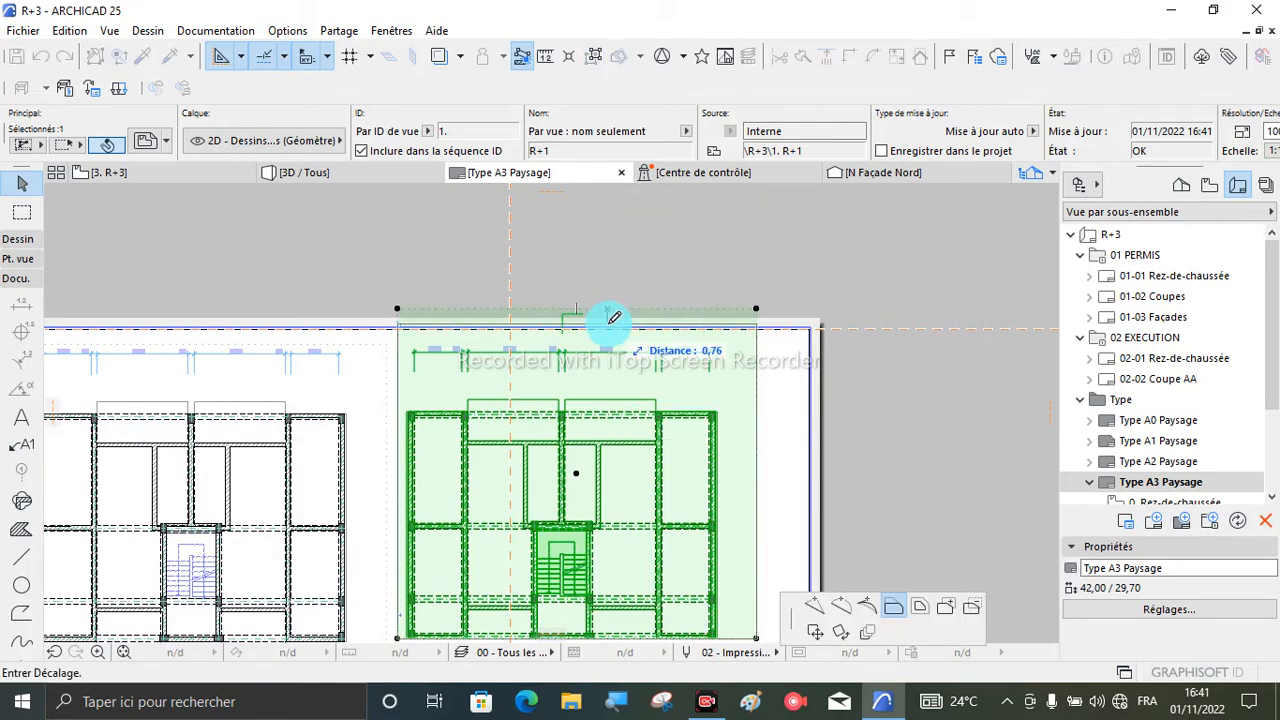
pyautogui.click(613, 343)
pyautogui.click(700, 262)
# - Examine the two placed plans on the sheet and the description, site city and client name entries in the title block
pyautogui.scroll(-2, 729, 240)
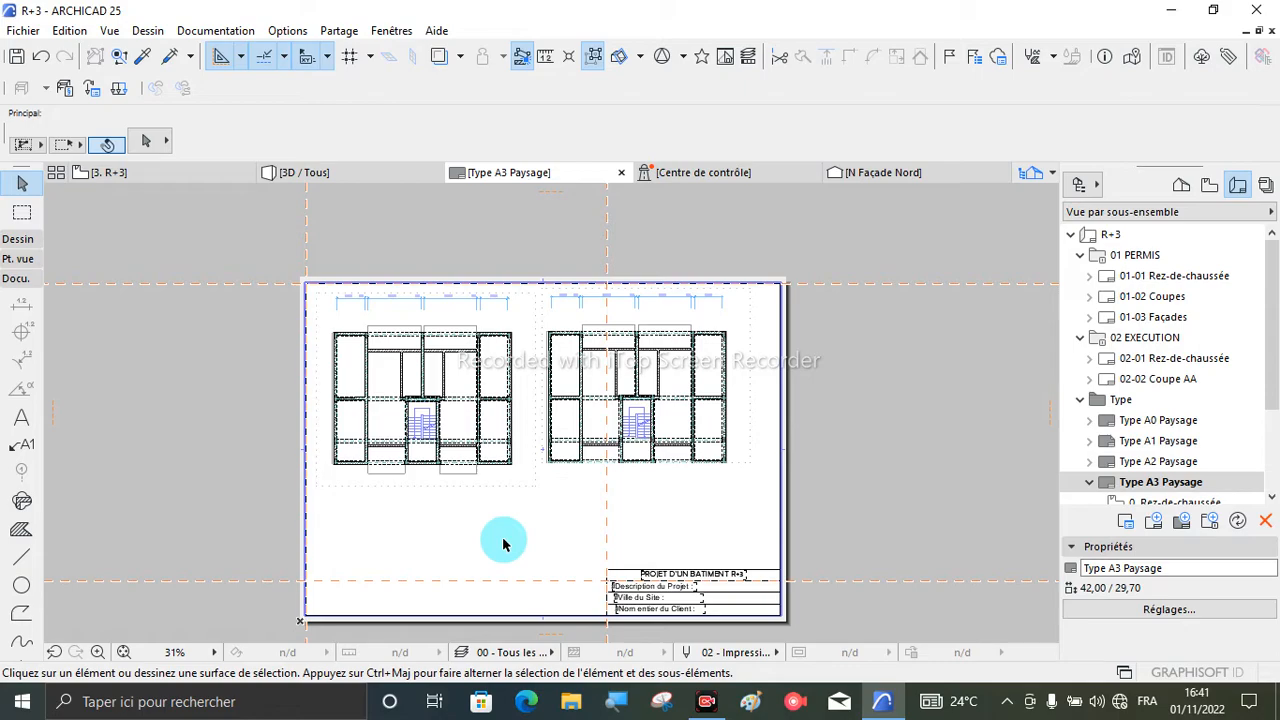
pyautogui.scroll(3, 694, 517)
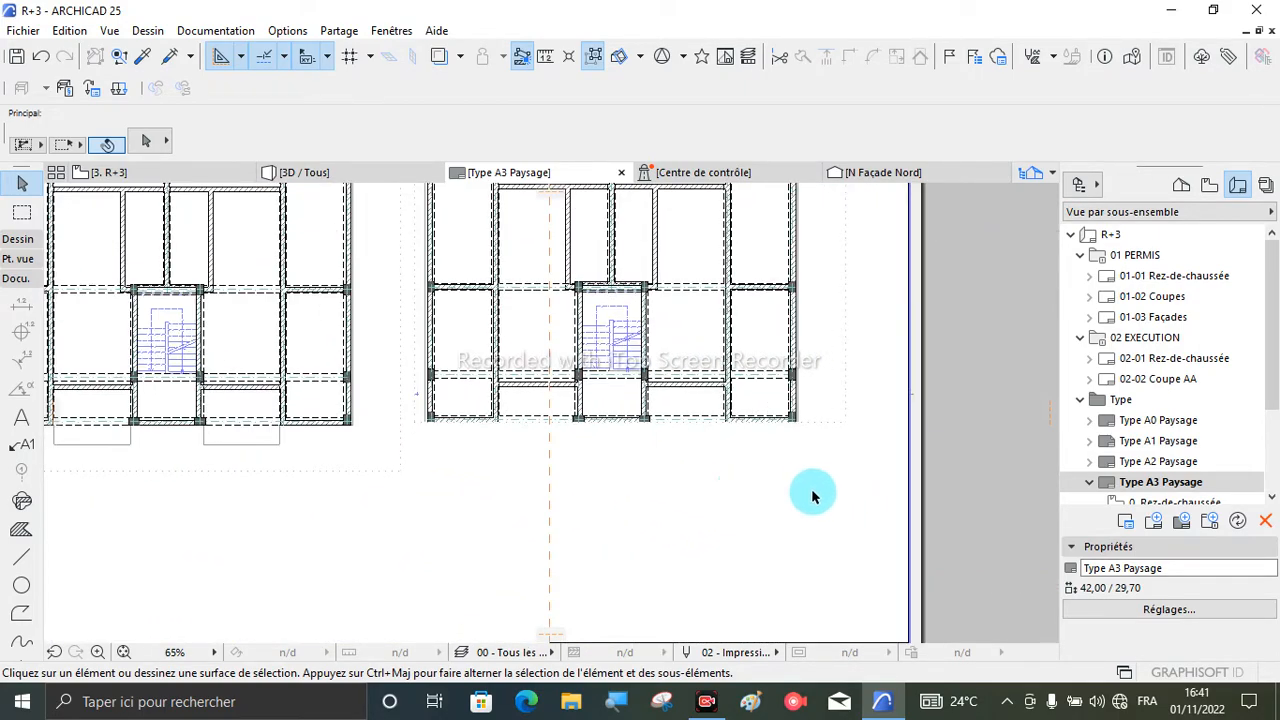
pyautogui.scroll(-1, 575, 530)
pyautogui.scroll(-3, 575, 530)
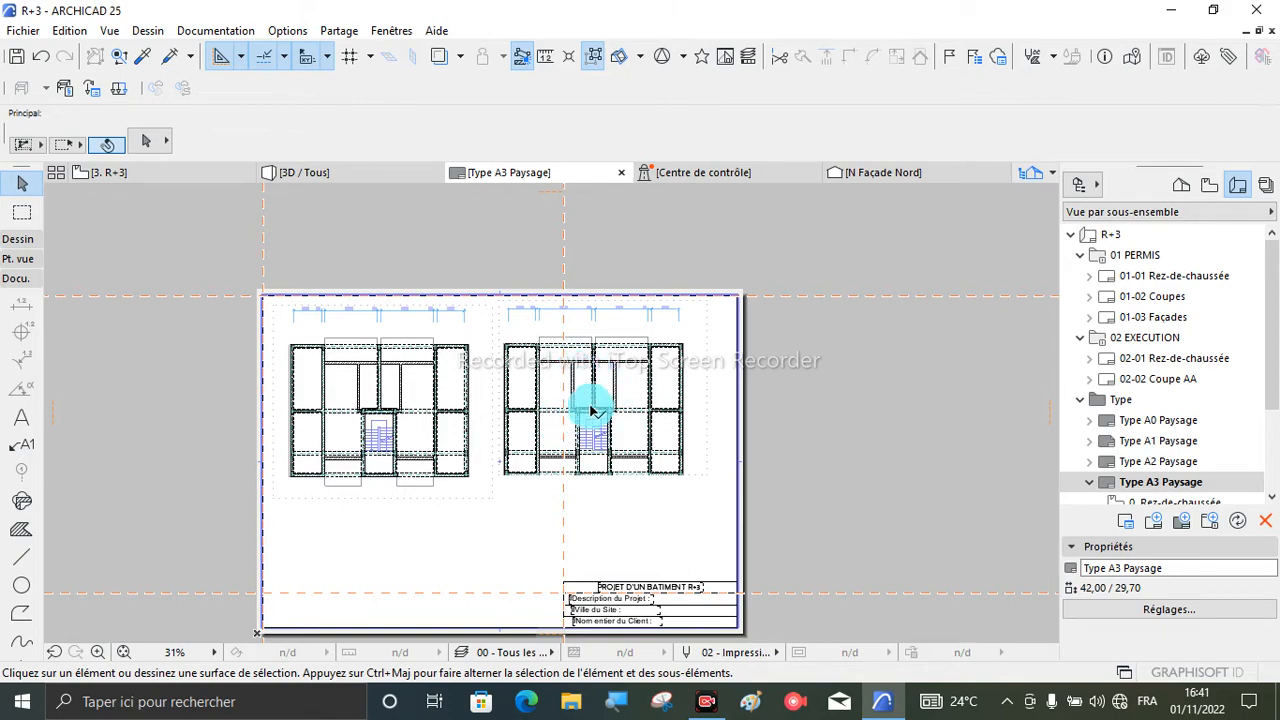
pyautogui.scroll(3, 290, 318)
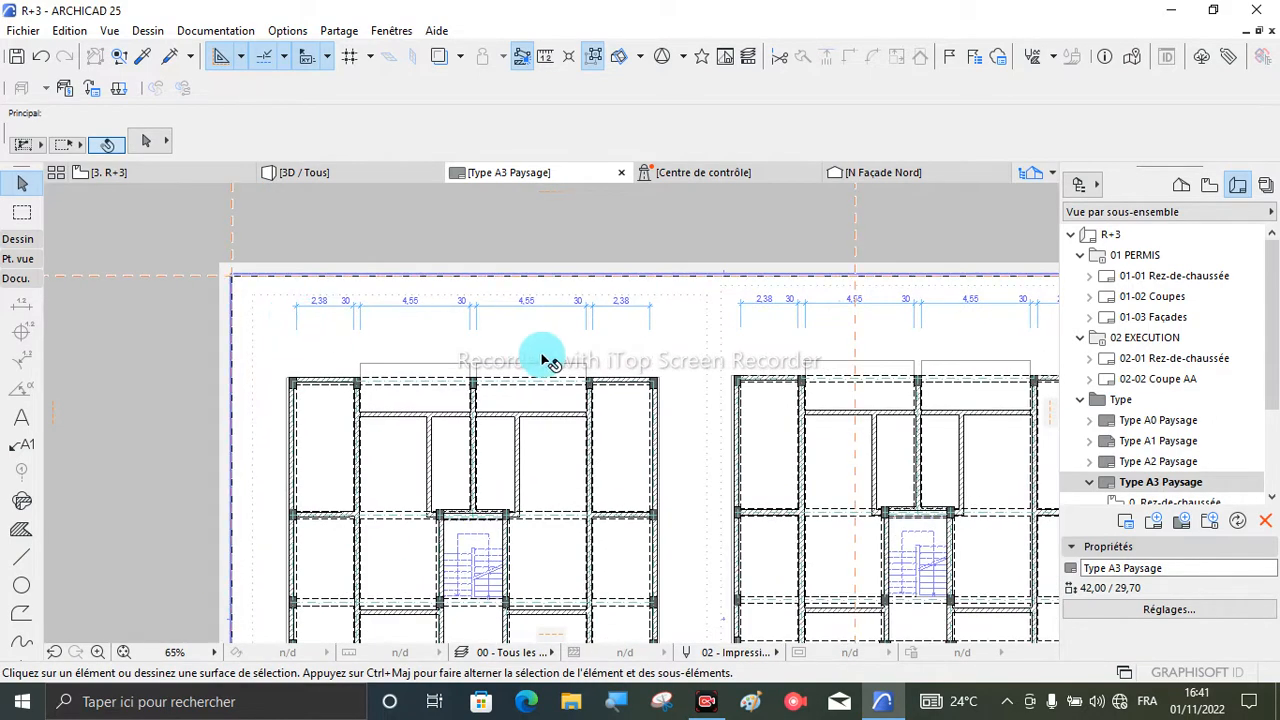
pyautogui.scroll(-4, 548, 362)
pyautogui.scroll(-2, 548, 362)
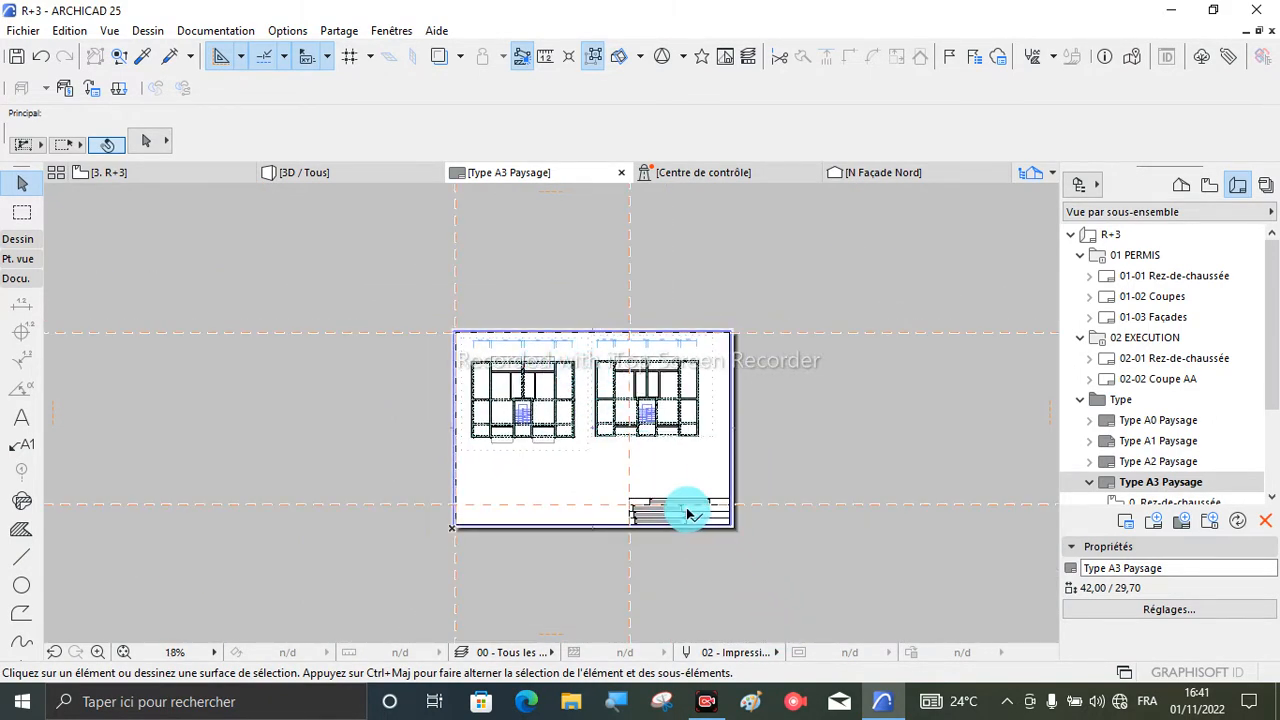
pyautogui.scroll(6, 688, 512)
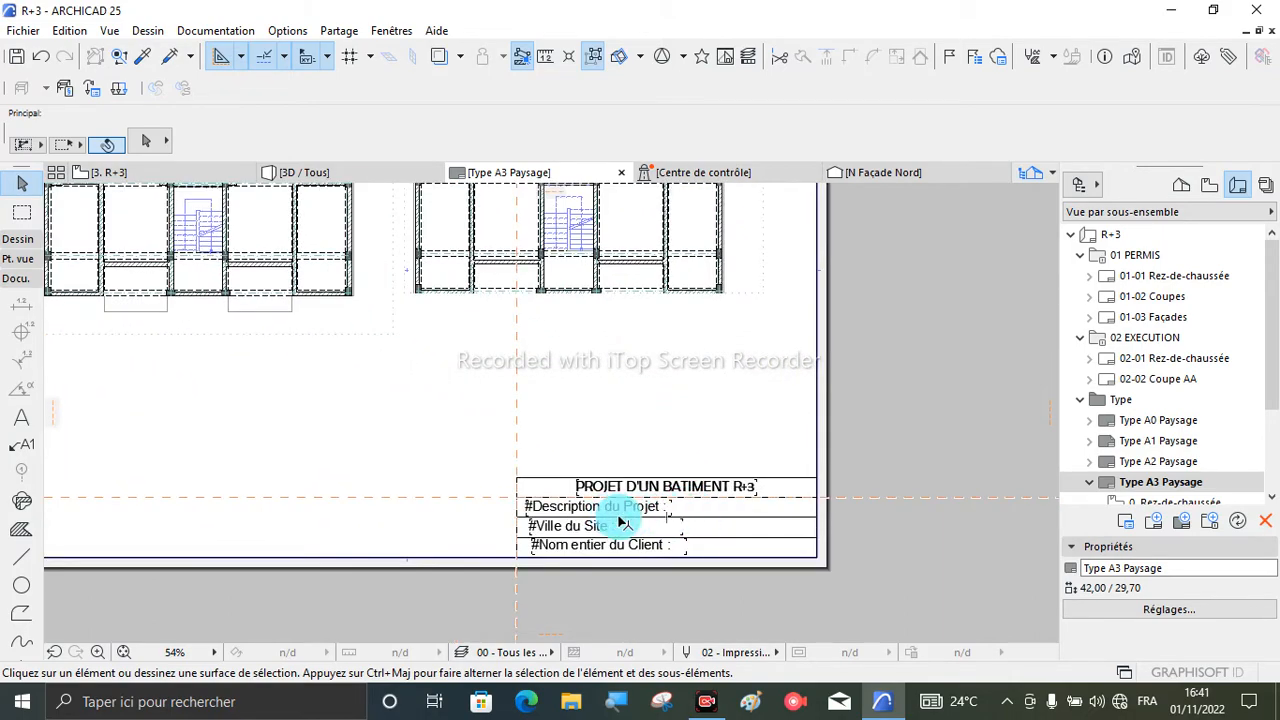
pyautogui.scroll(3, 678, 517)
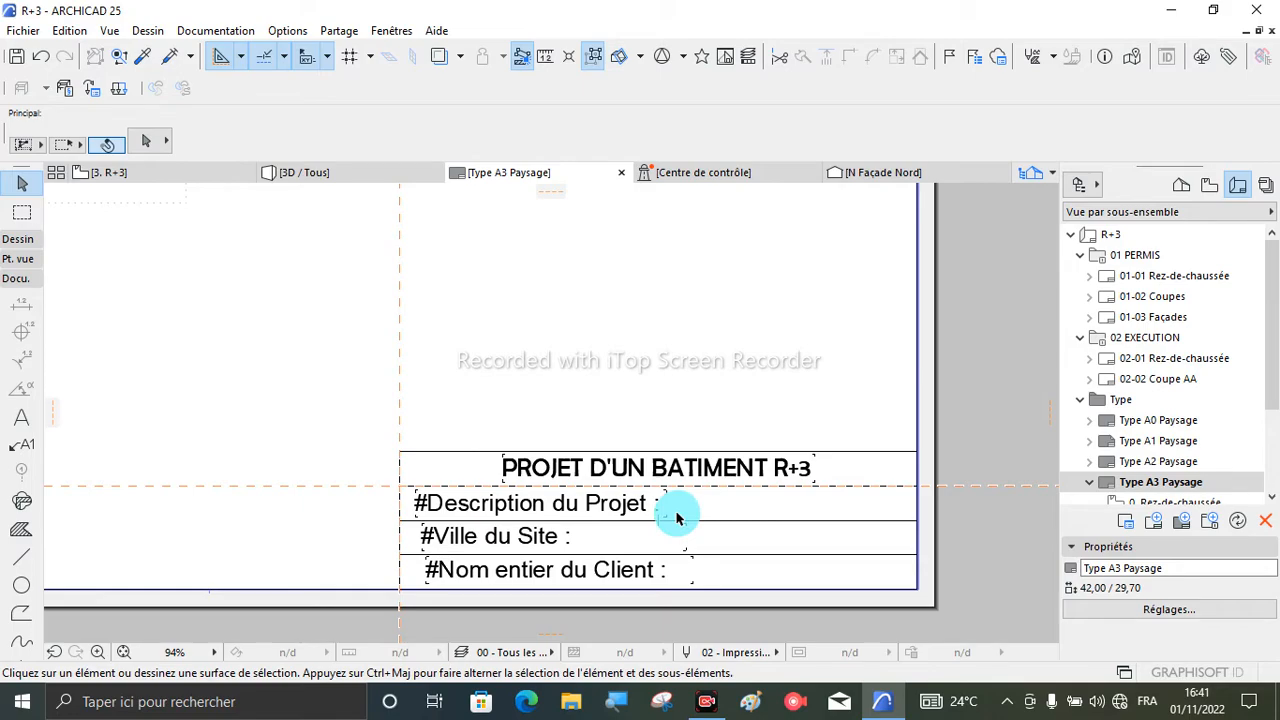
pyautogui.scroll(-6, 676, 517)
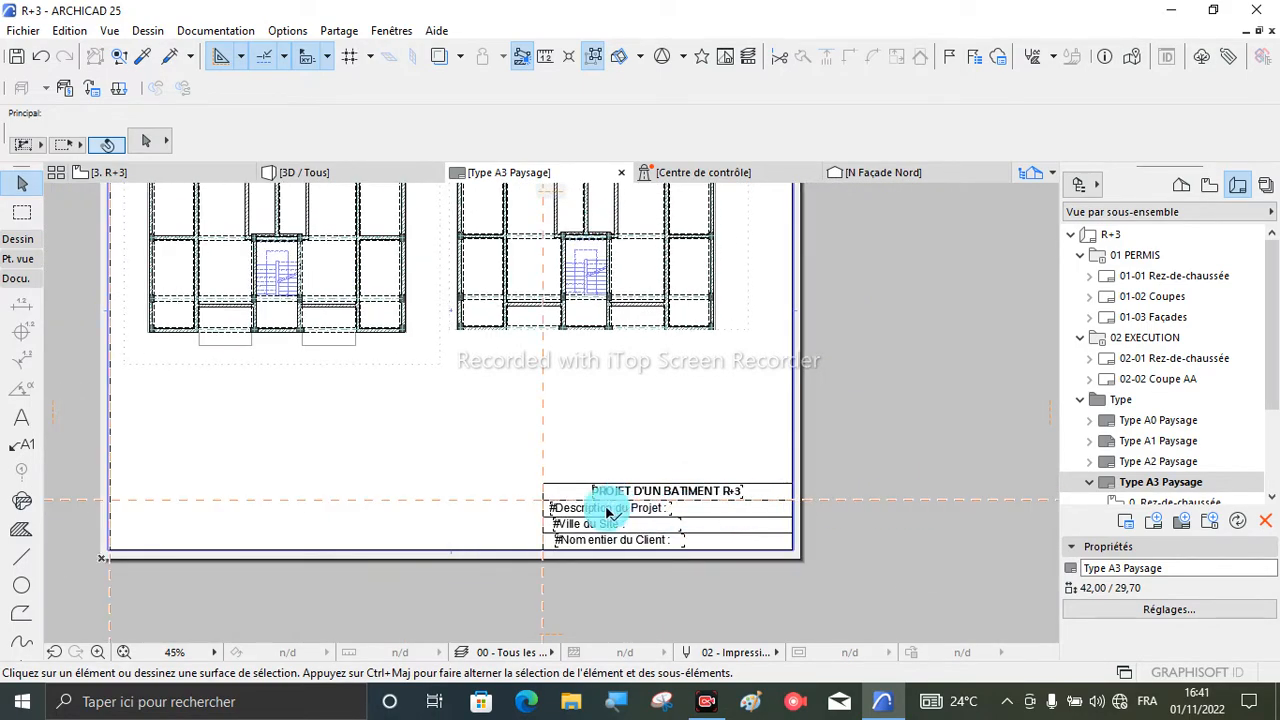
pyautogui.scroll(-1, 628, 600)
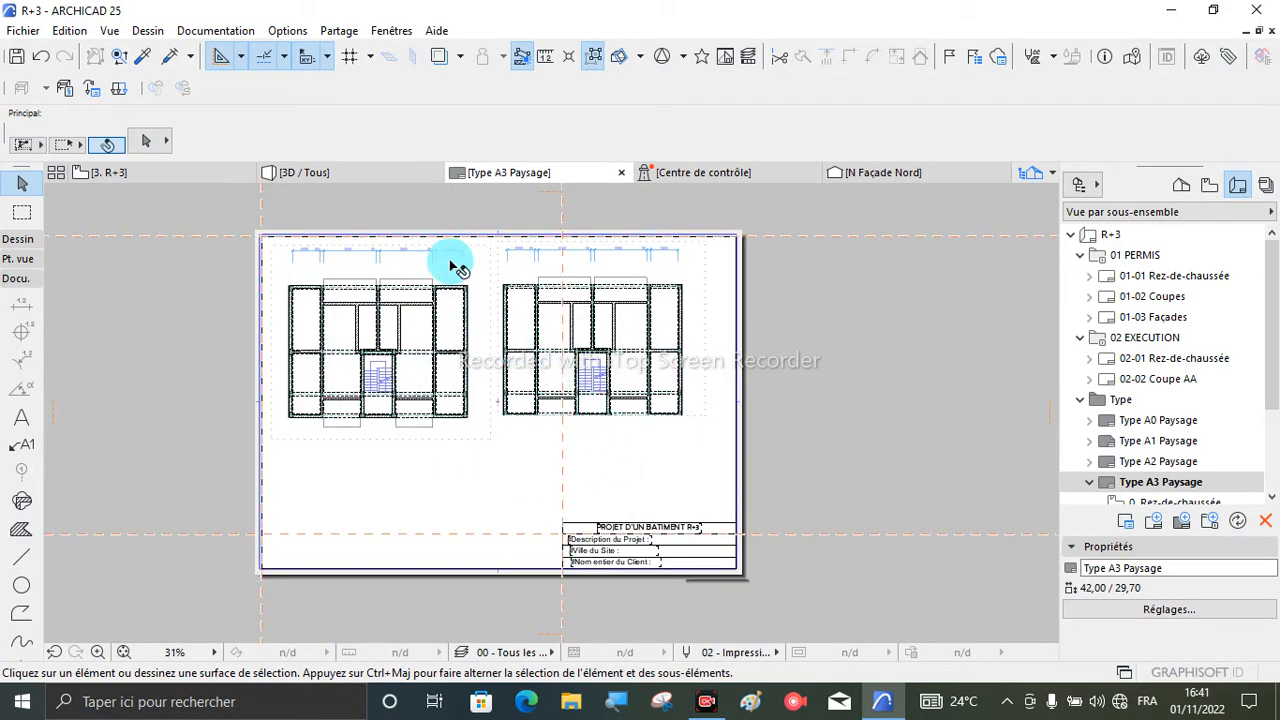
pyautogui.scroll(2, 449, 257)
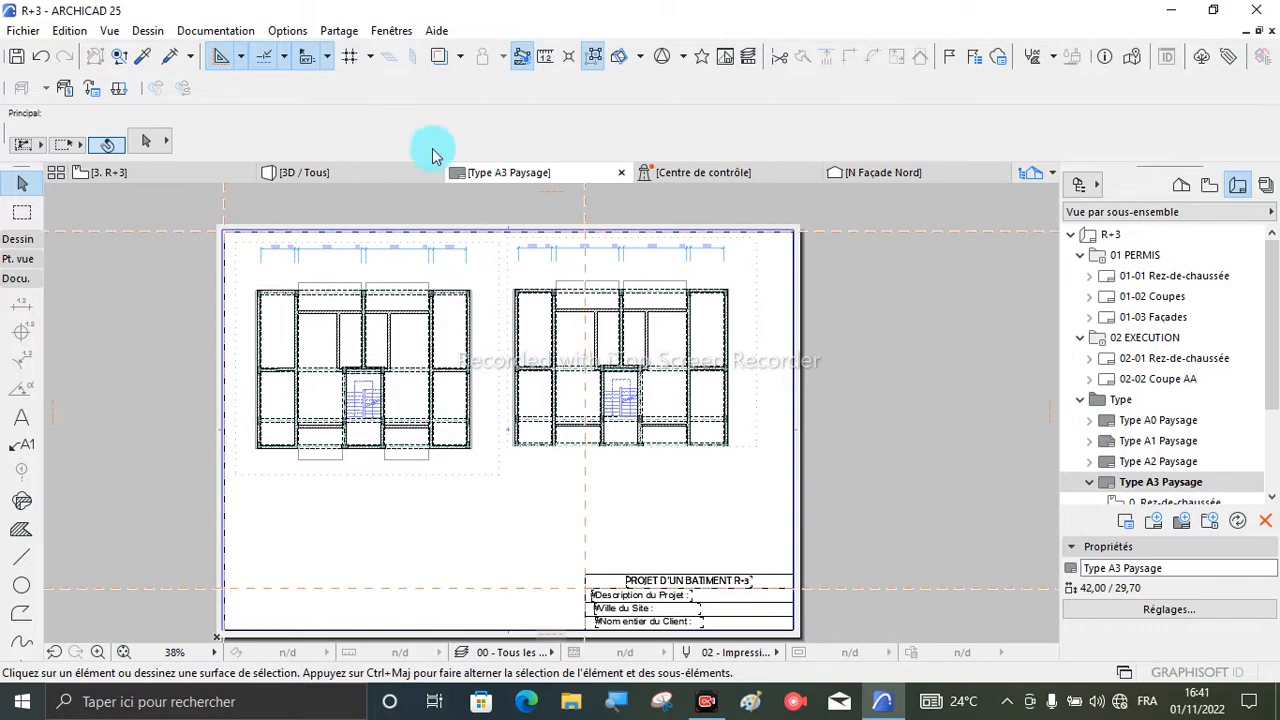
# - Open the project information and set the project description to "Projet de logement collectif"
pyautogui.click(26, 30)
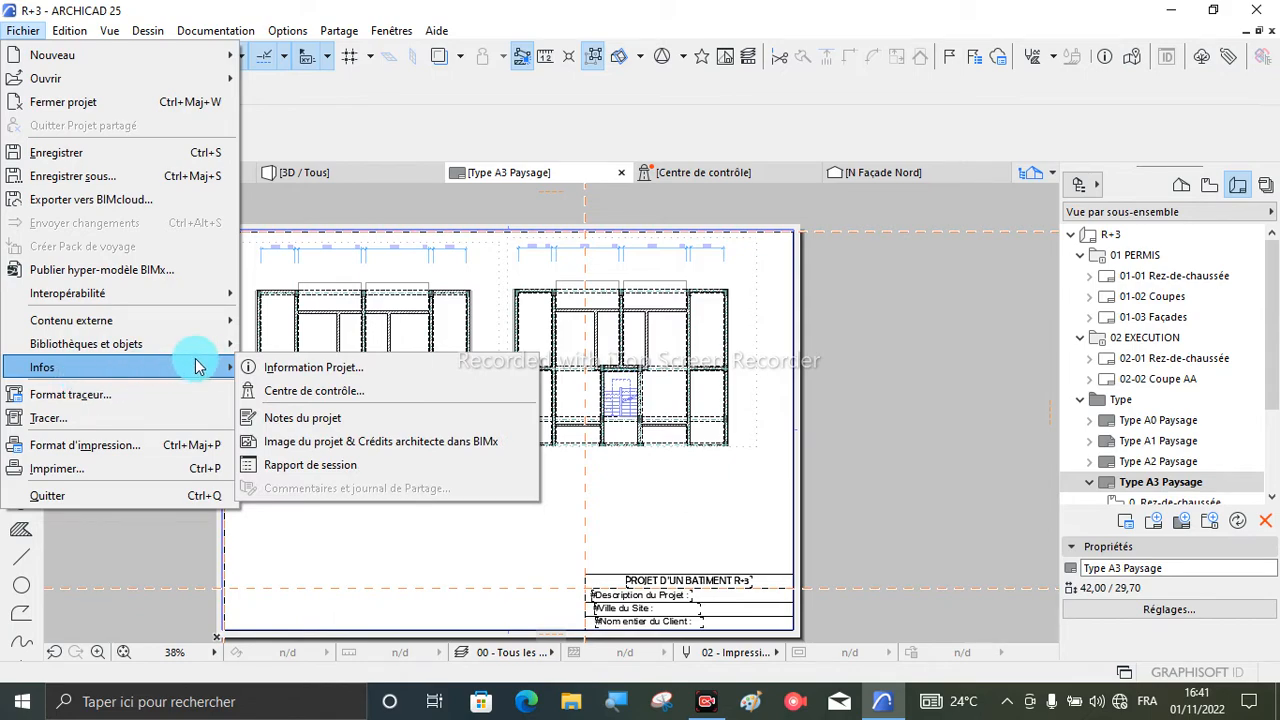
pyautogui.moveTo(227, 378)
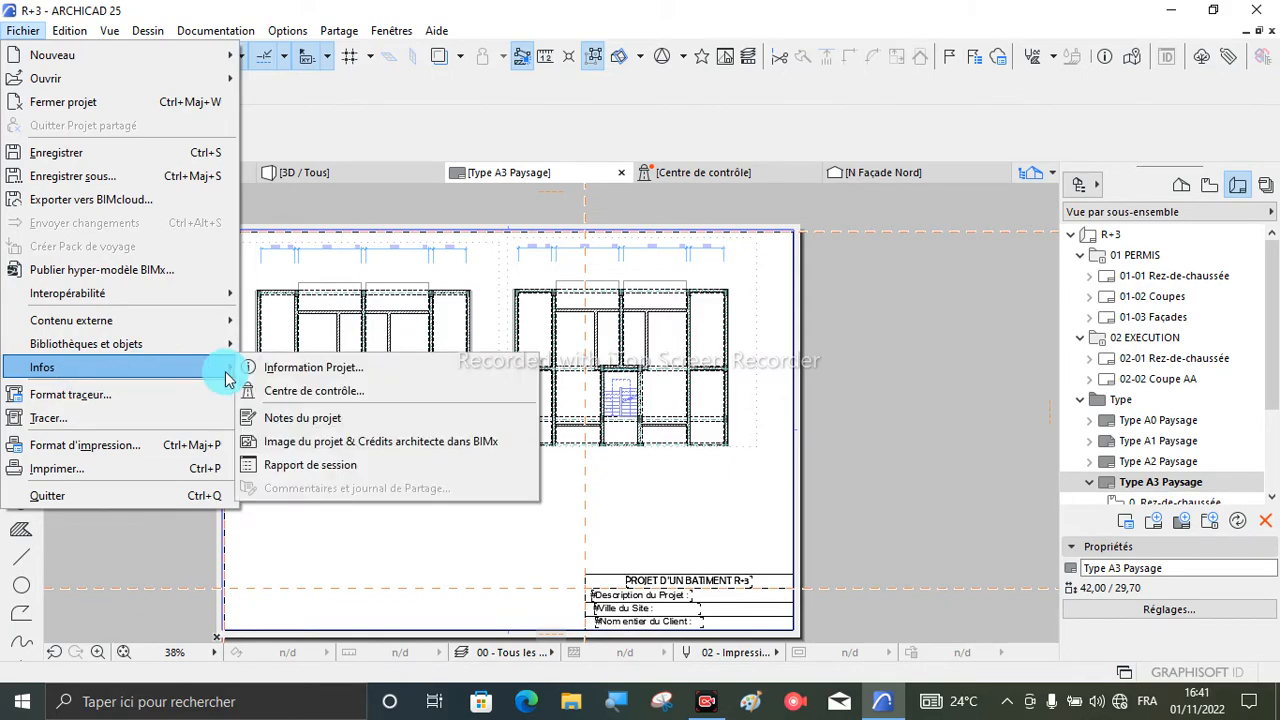
pyautogui.click(284, 370)
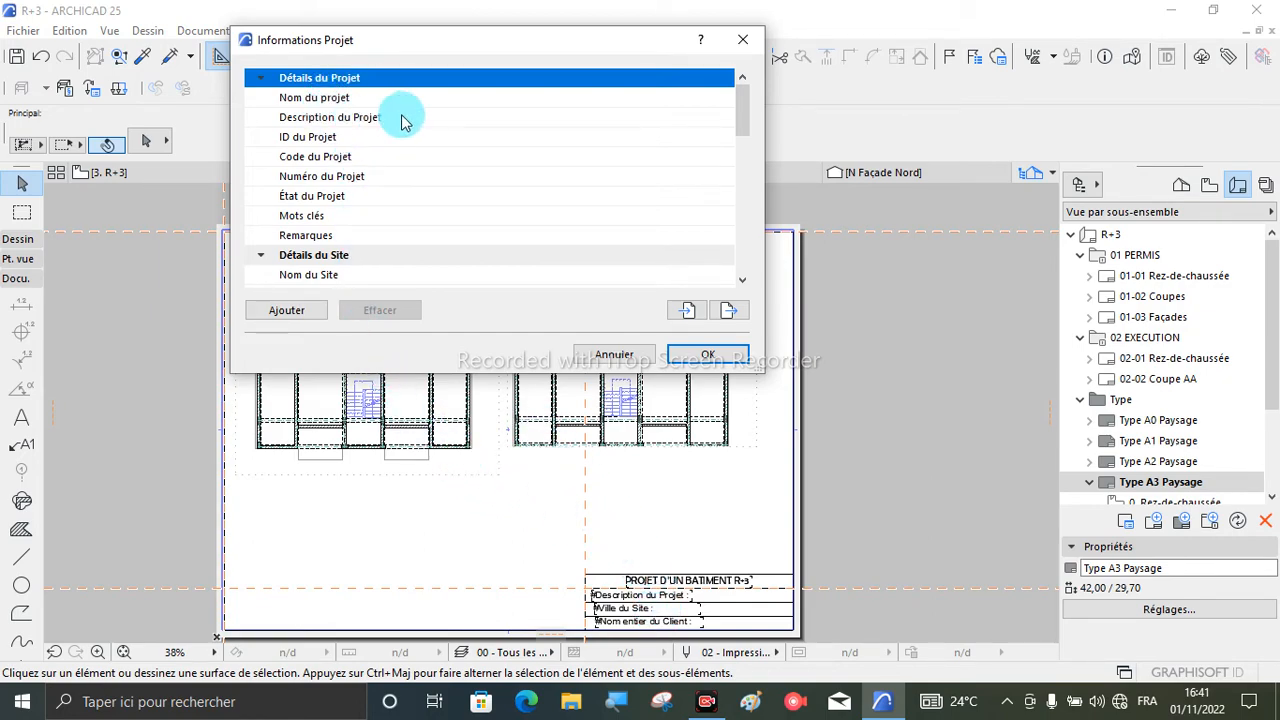
pyautogui.click(460, 120)
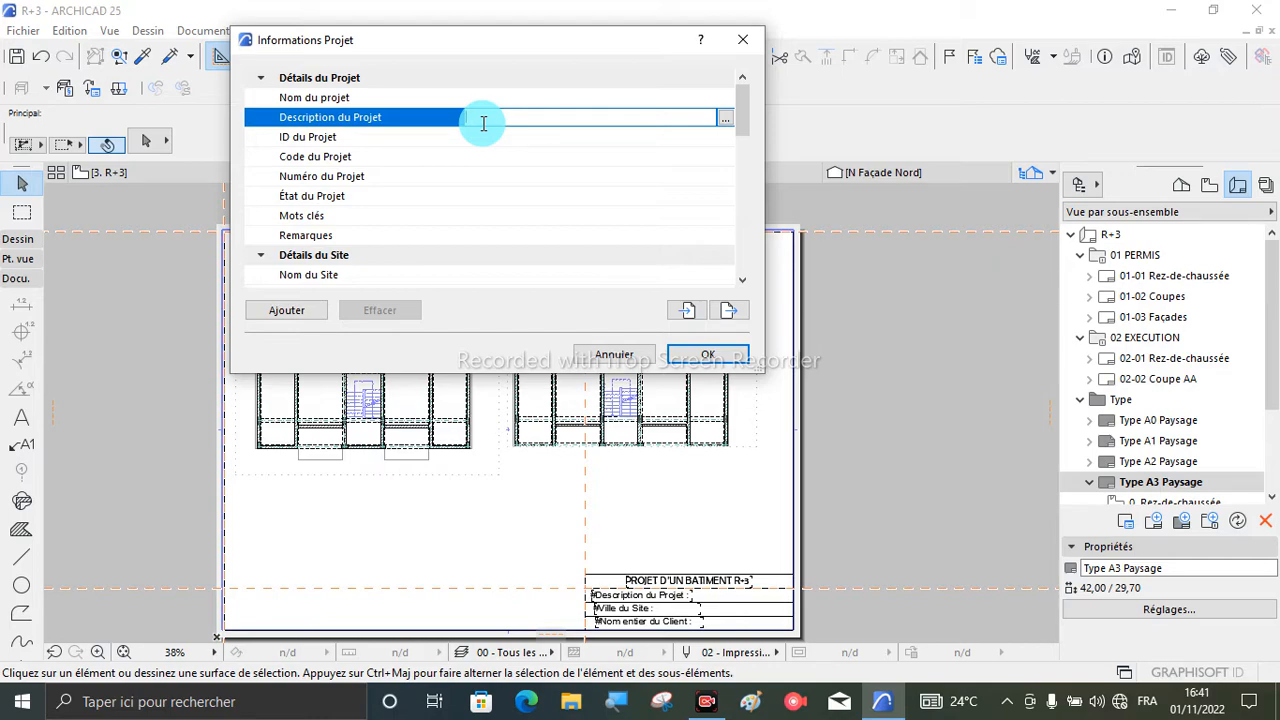
pyautogui.press('capslock')
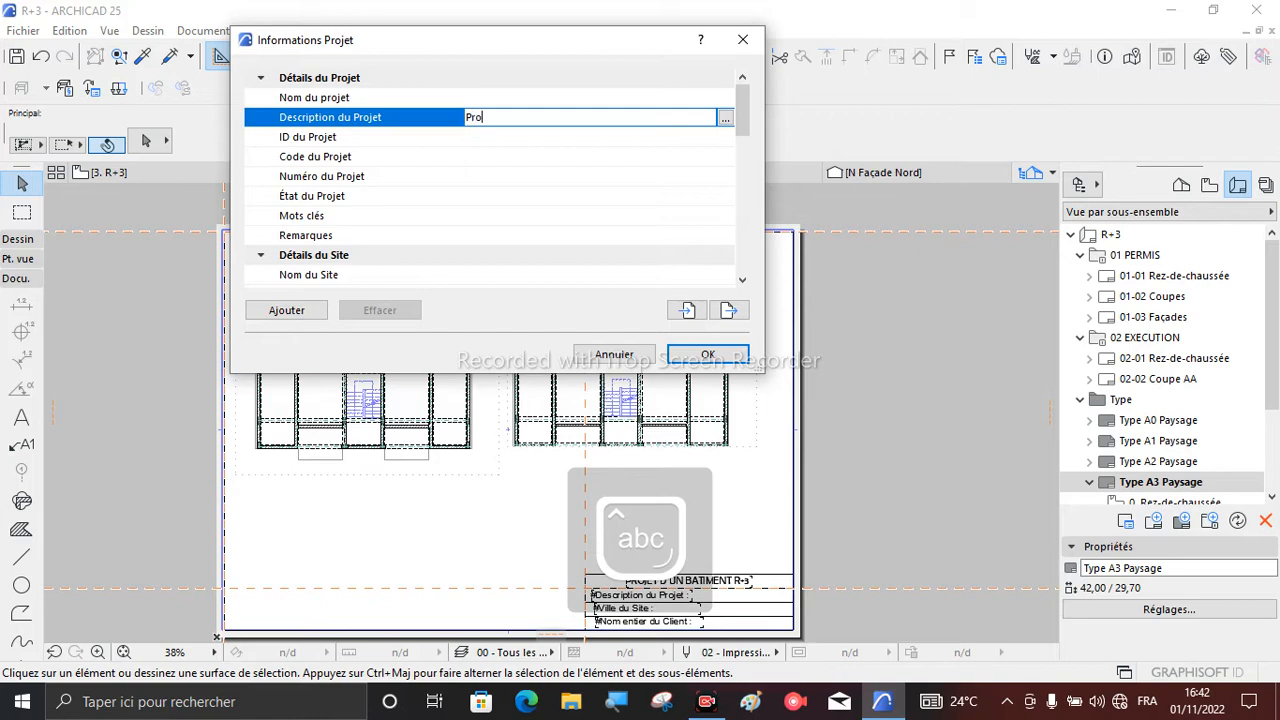
pyautogui.write('de logement collectif')
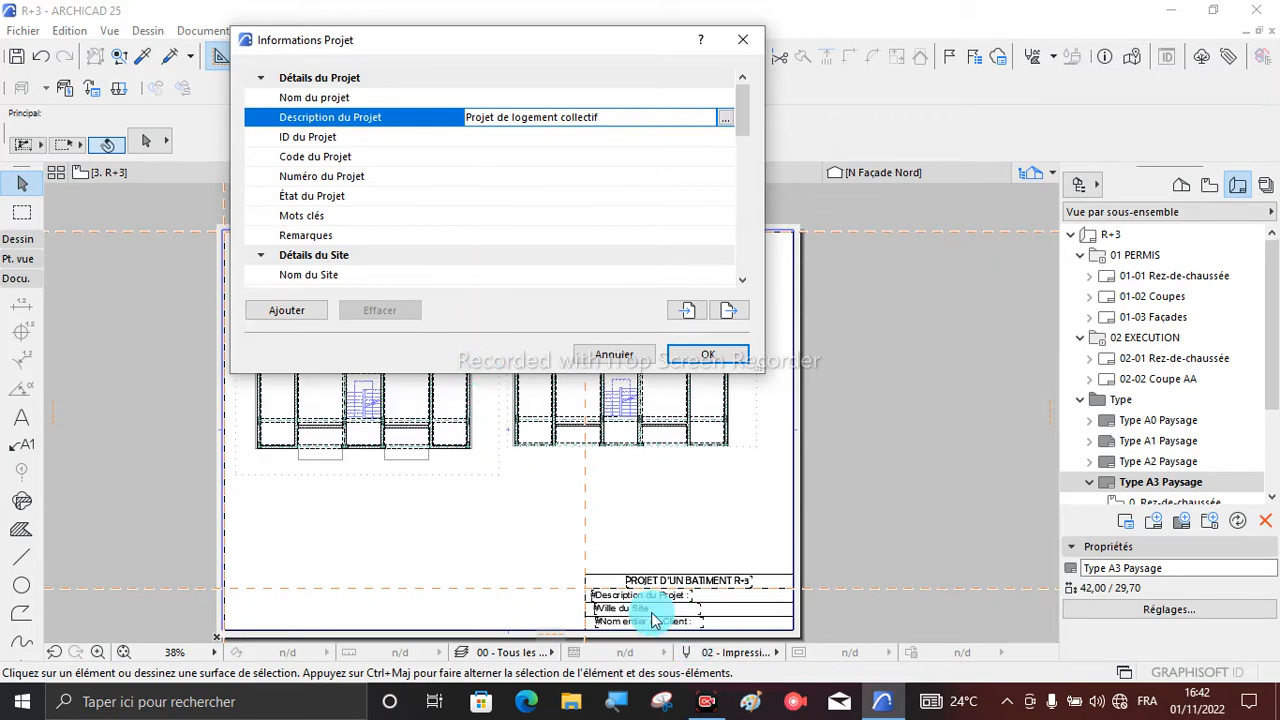
# - Look through the project, site and building details in the project information for the site's city field
pyautogui.scroll(-3, 386, 223)
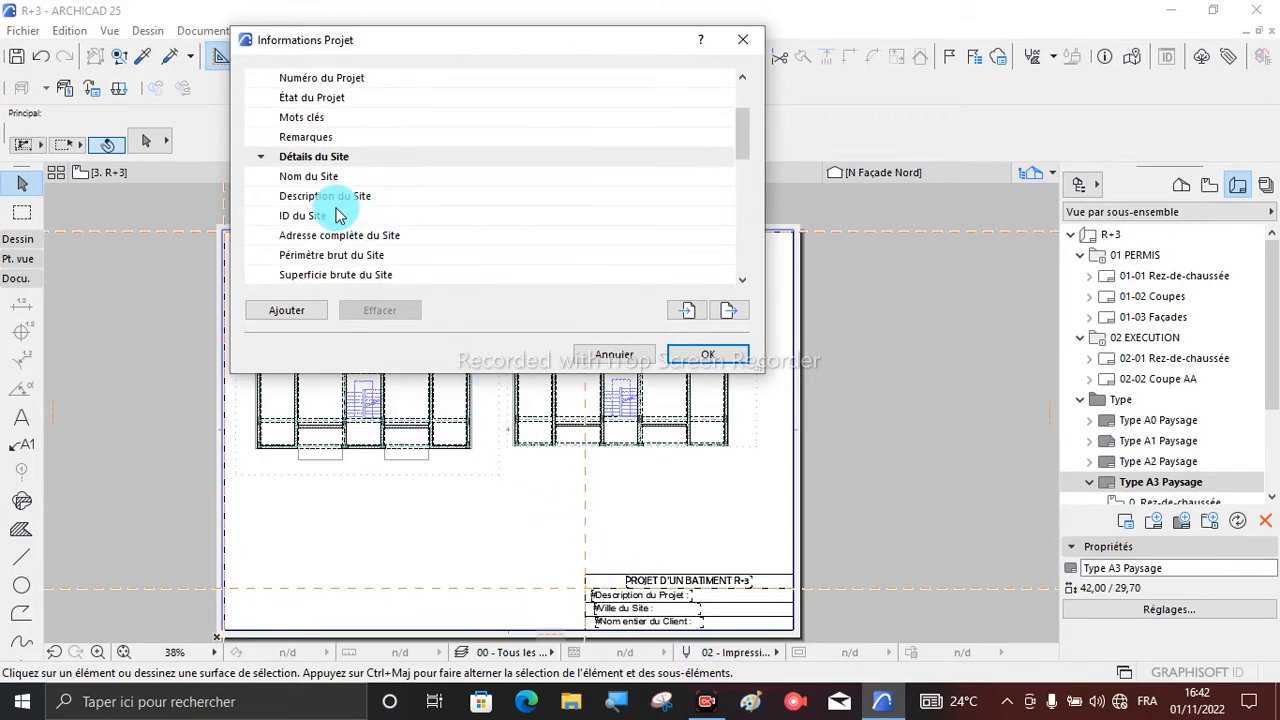
pyautogui.scroll(-1, 338, 210)
pyautogui.scroll(-5, 336, 178)
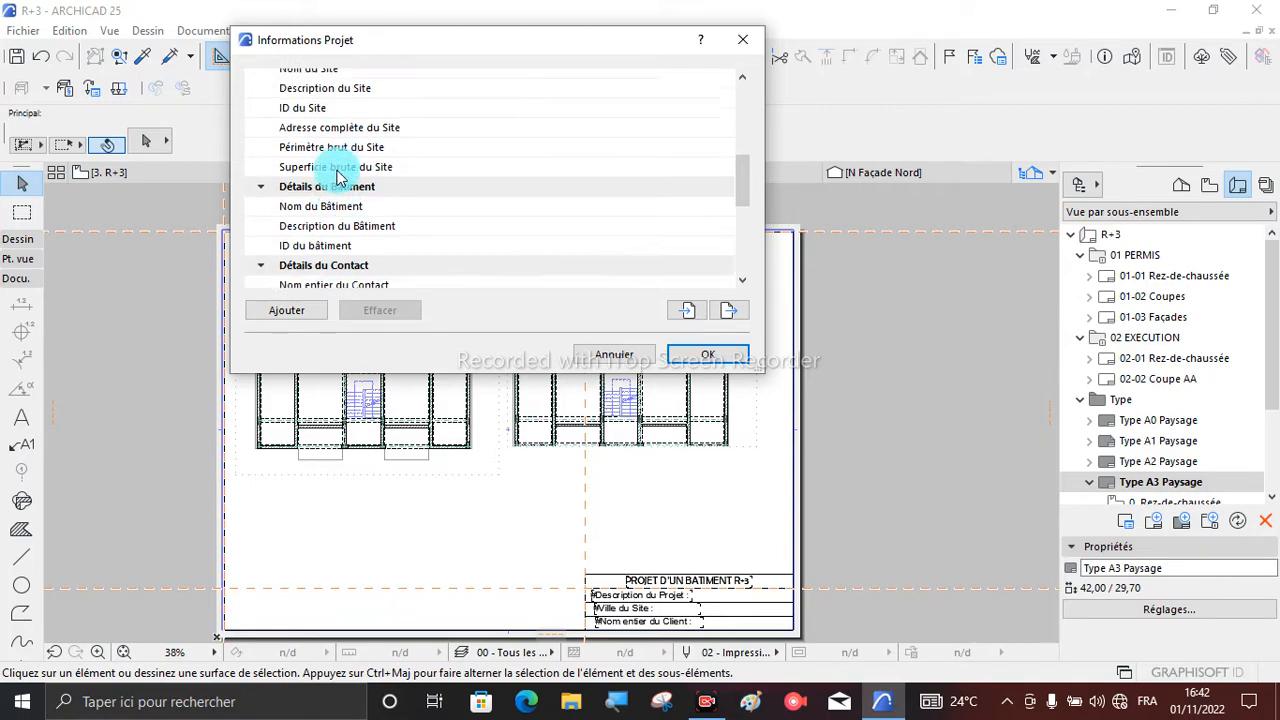
pyautogui.scroll(8, 338, 175)
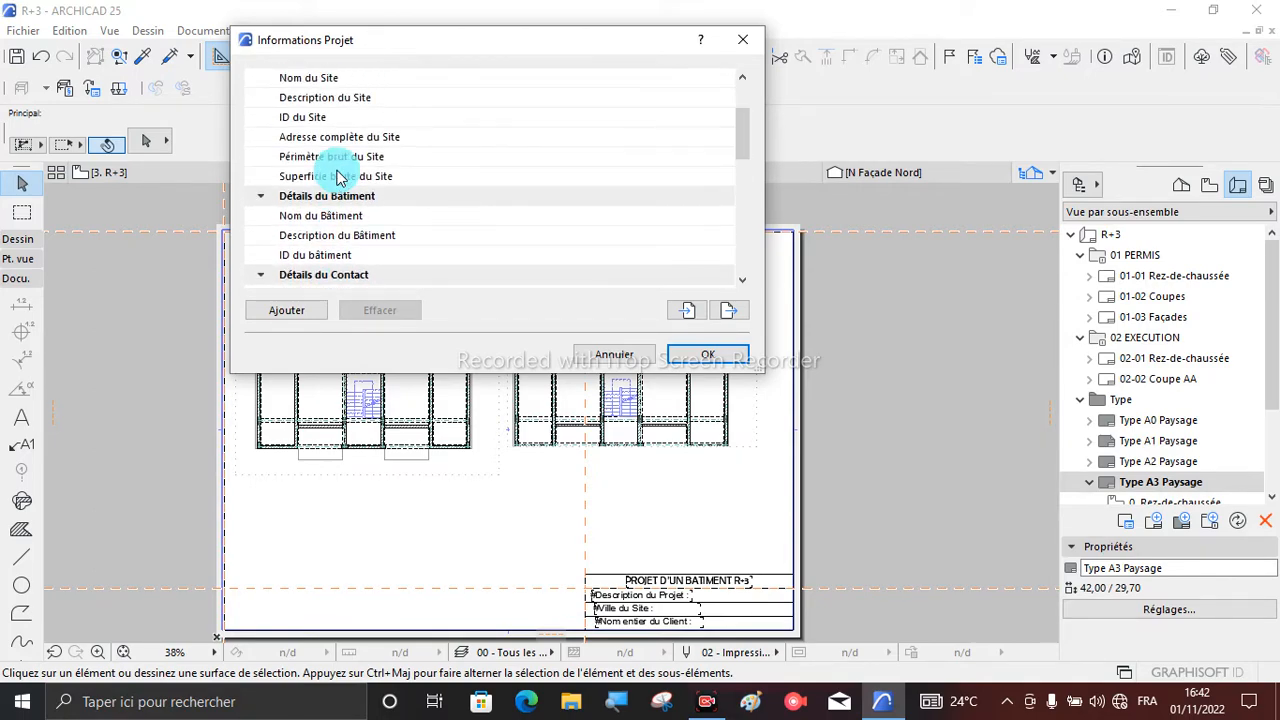
pyautogui.scroll(-2, 357, 194)
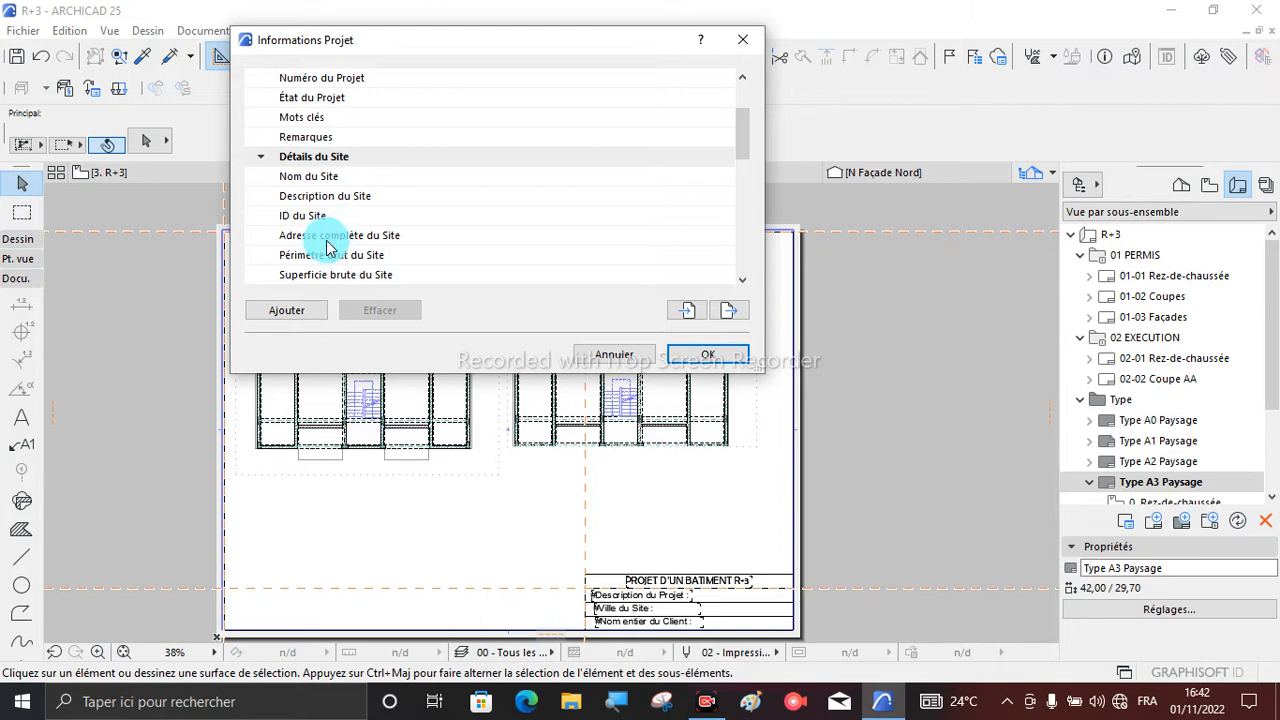
pyautogui.scroll(-5, 350, 200)
pyautogui.scroll(3, 355, 177)
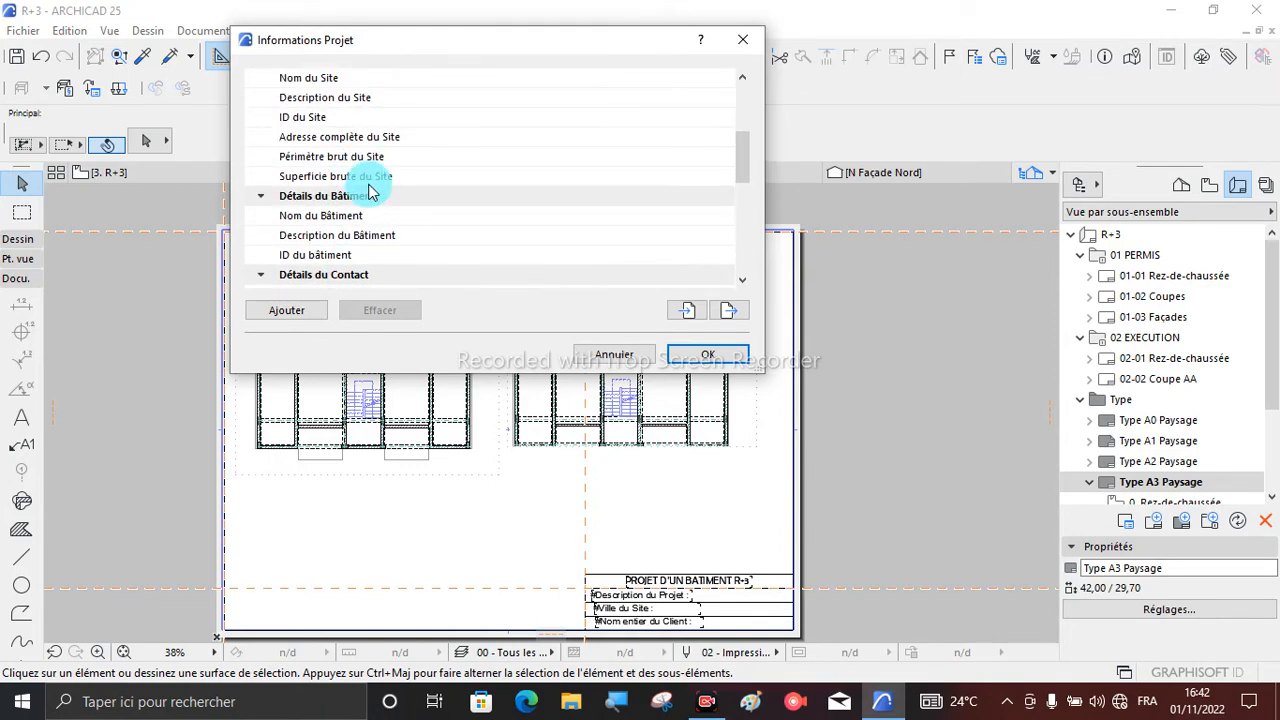
pyautogui.scroll(3, 345, 170)
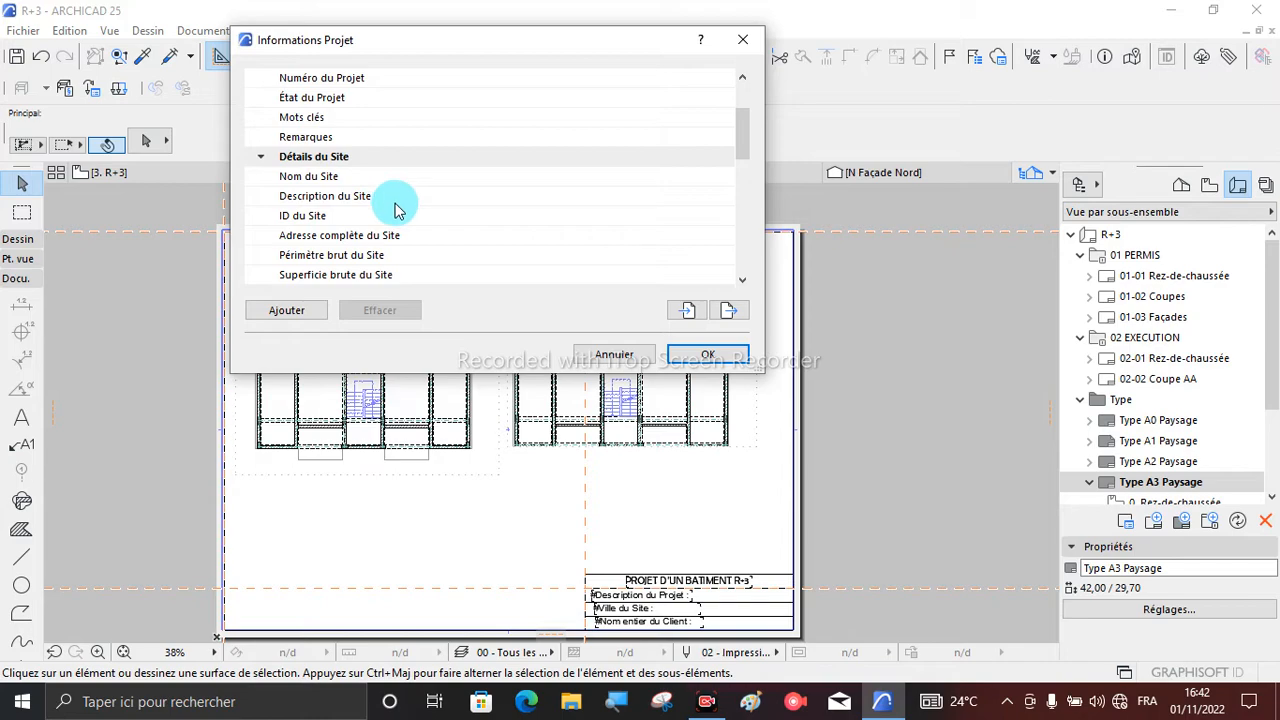
pyautogui.scroll(3, 398, 209)
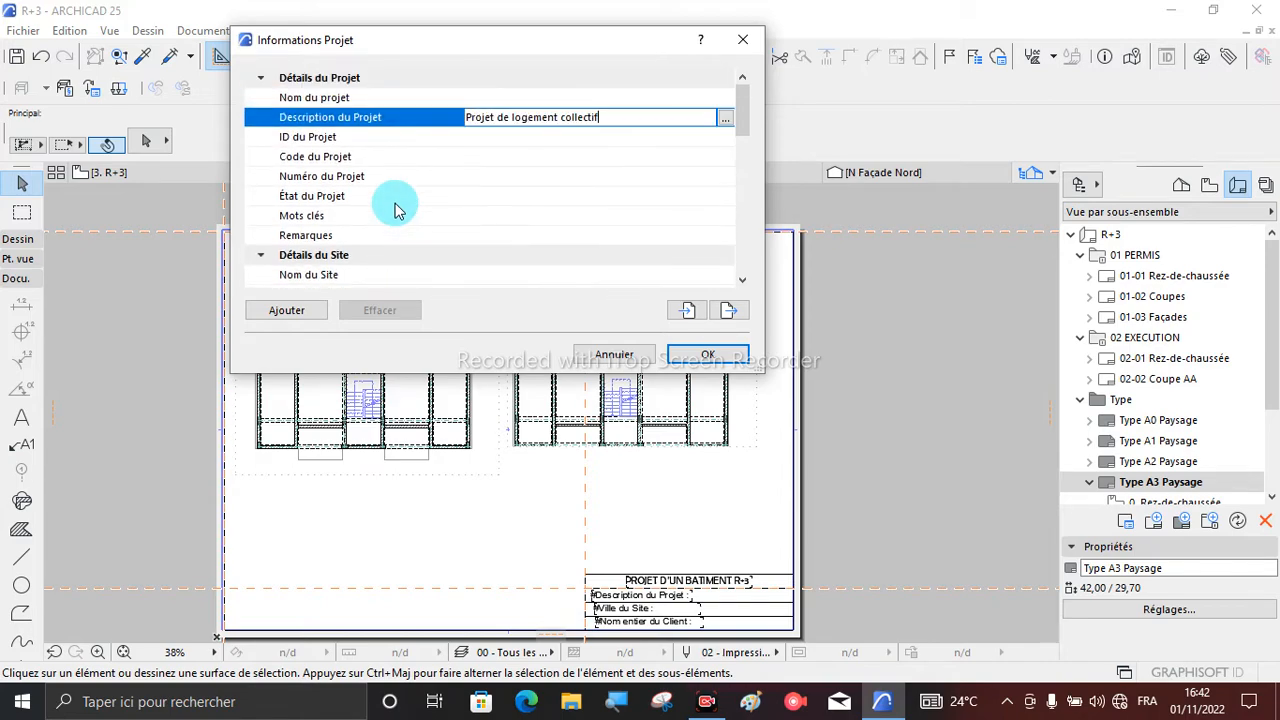
# - Enter the client's full name in the first-name field of the client details and confirm it
pyautogui.scroll(-5, 395, 208)
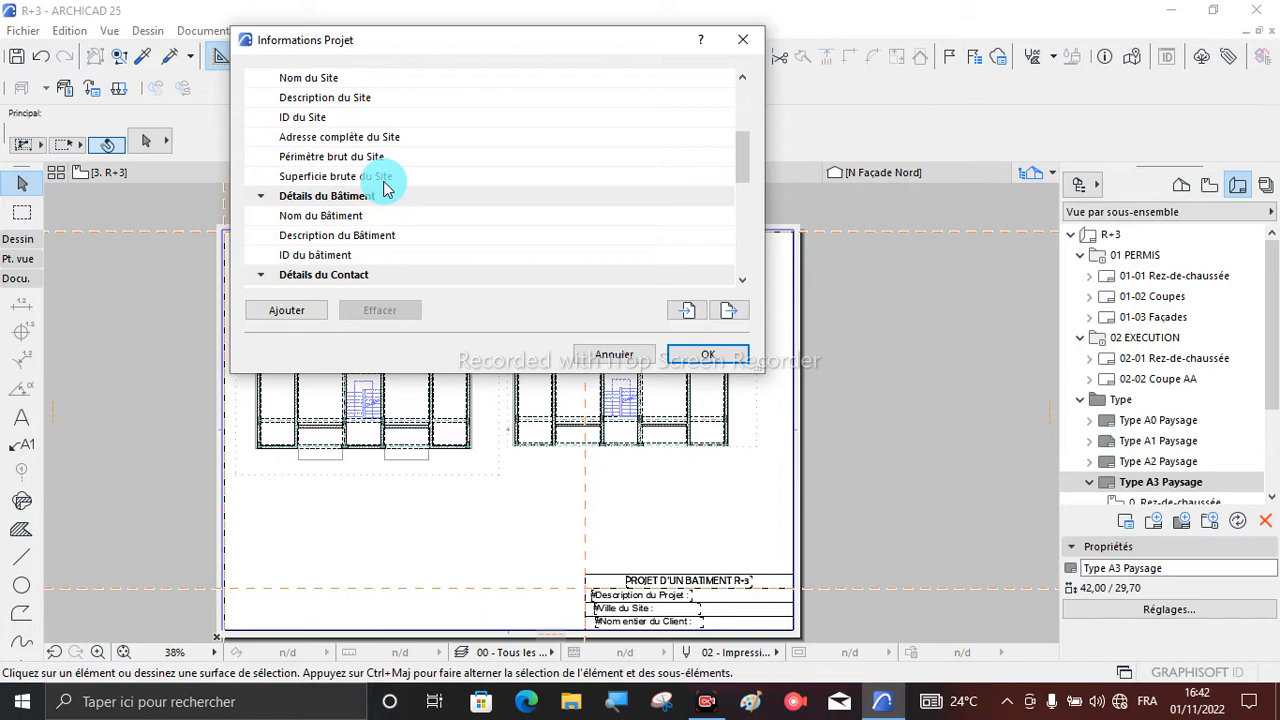
pyautogui.scroll(-5, 400, 208)
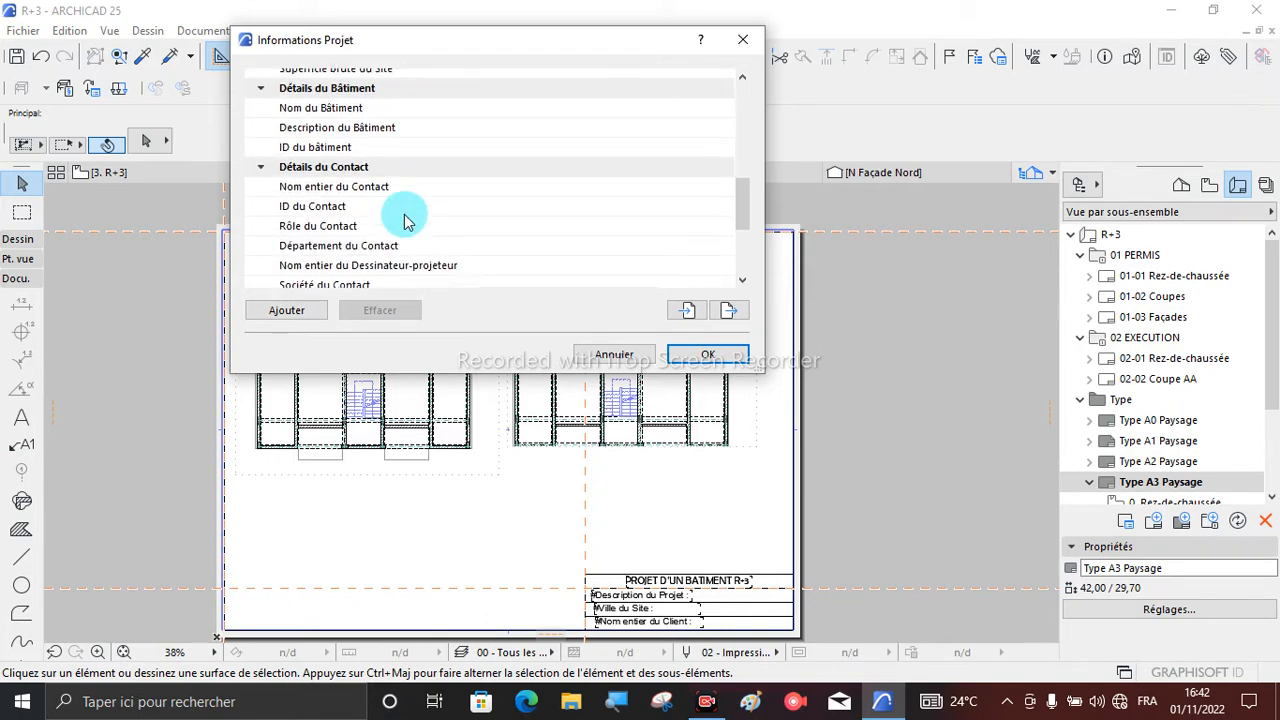
pyautogui.scroll(-5, 405, 220)
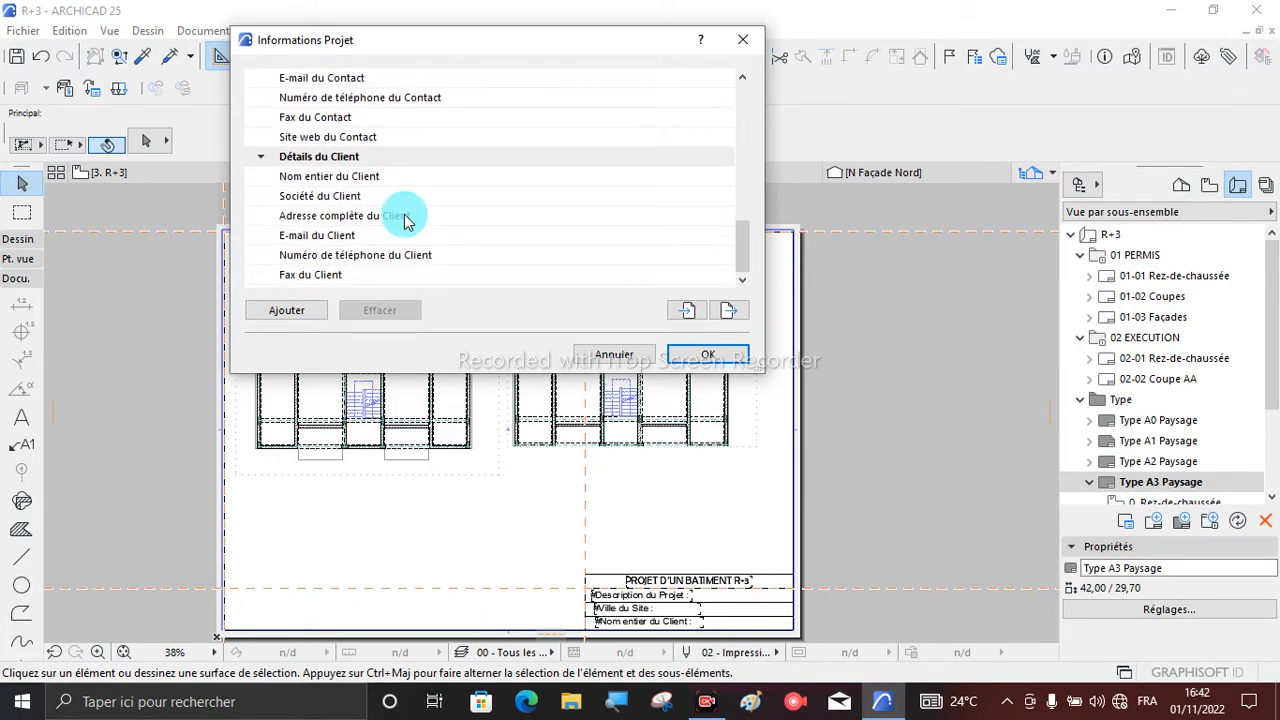
pyautogui.moveTo(405, 220); pyautogui.dragTo(668, 636)
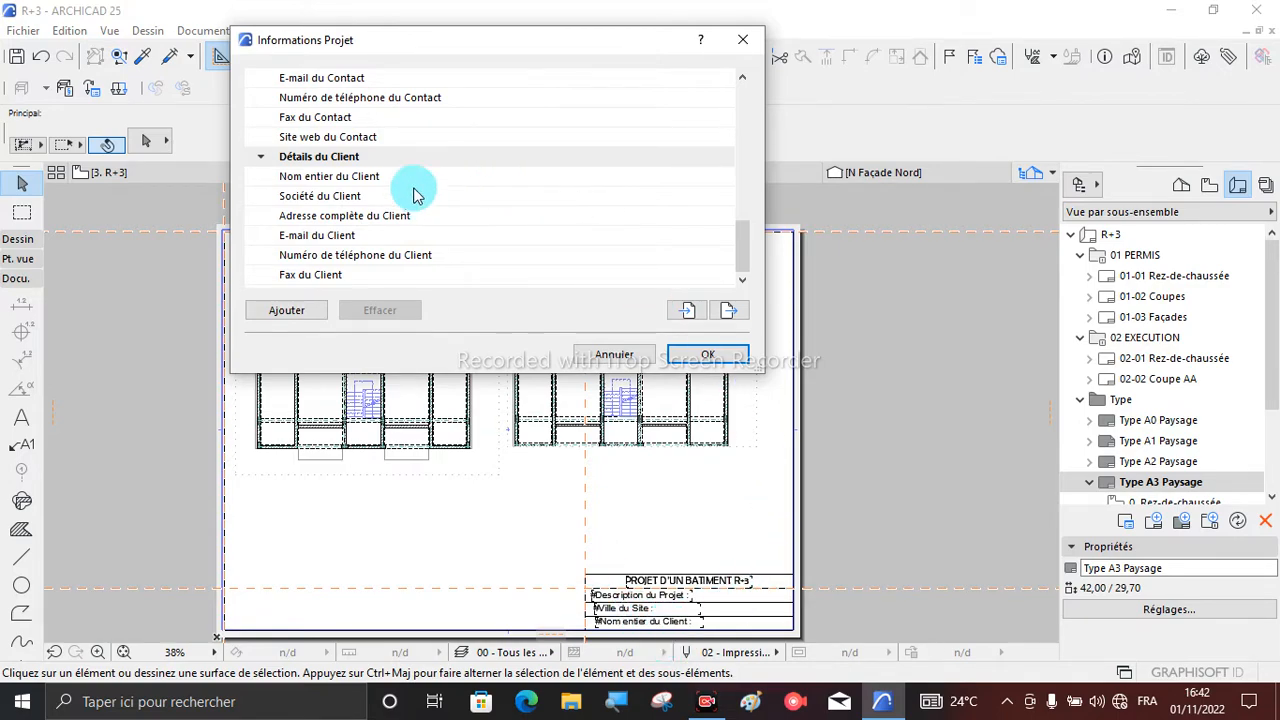
pyautogui.click(575, 180)
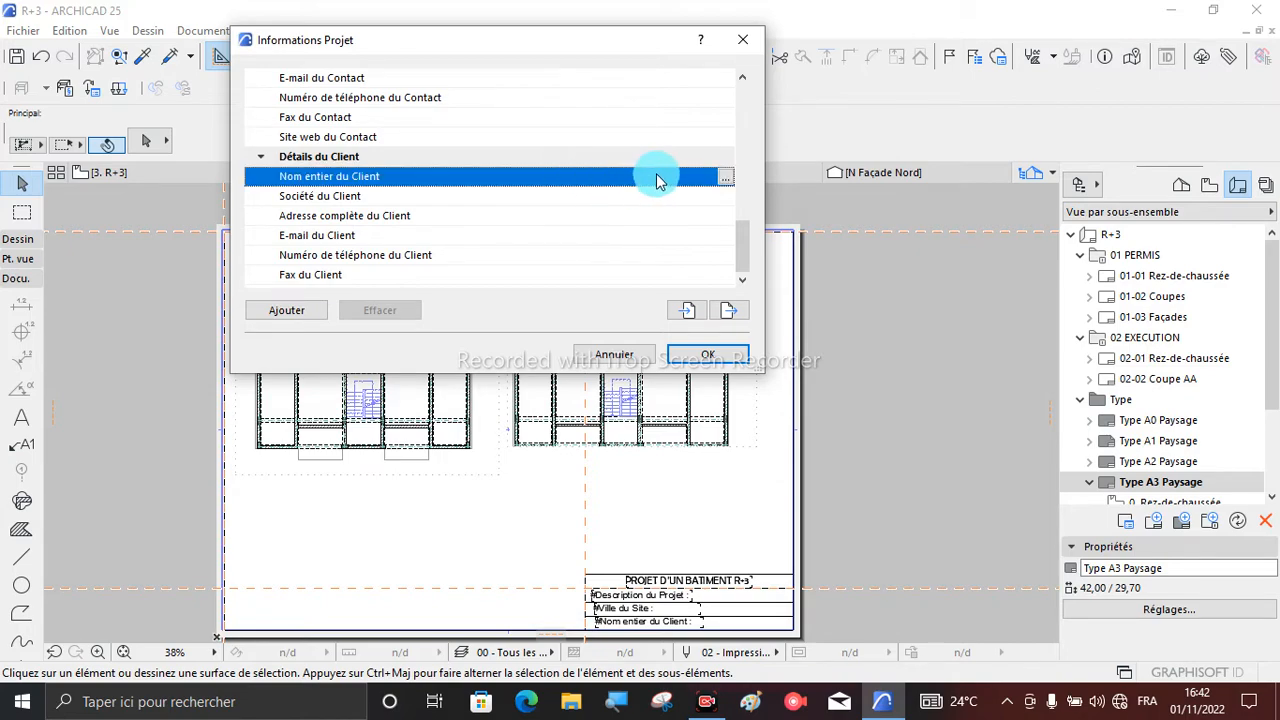
pyautogui.click(726, 180)
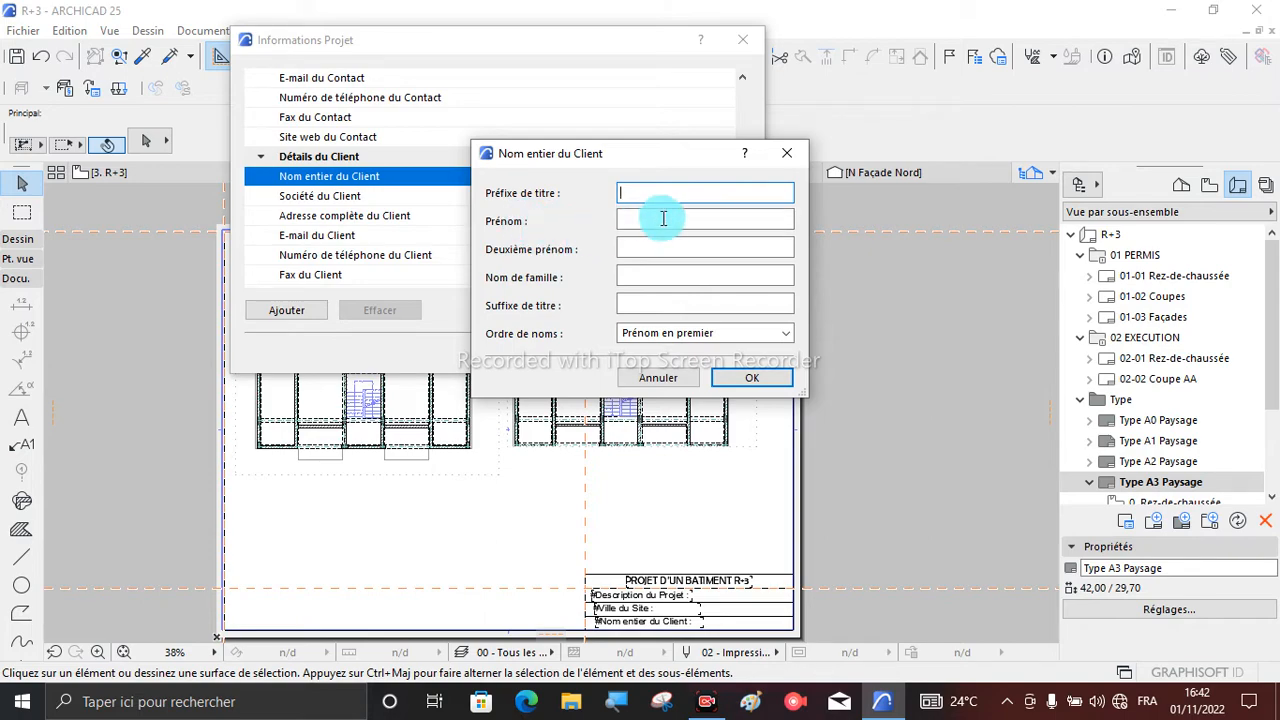
pyautogui.press('capslock')
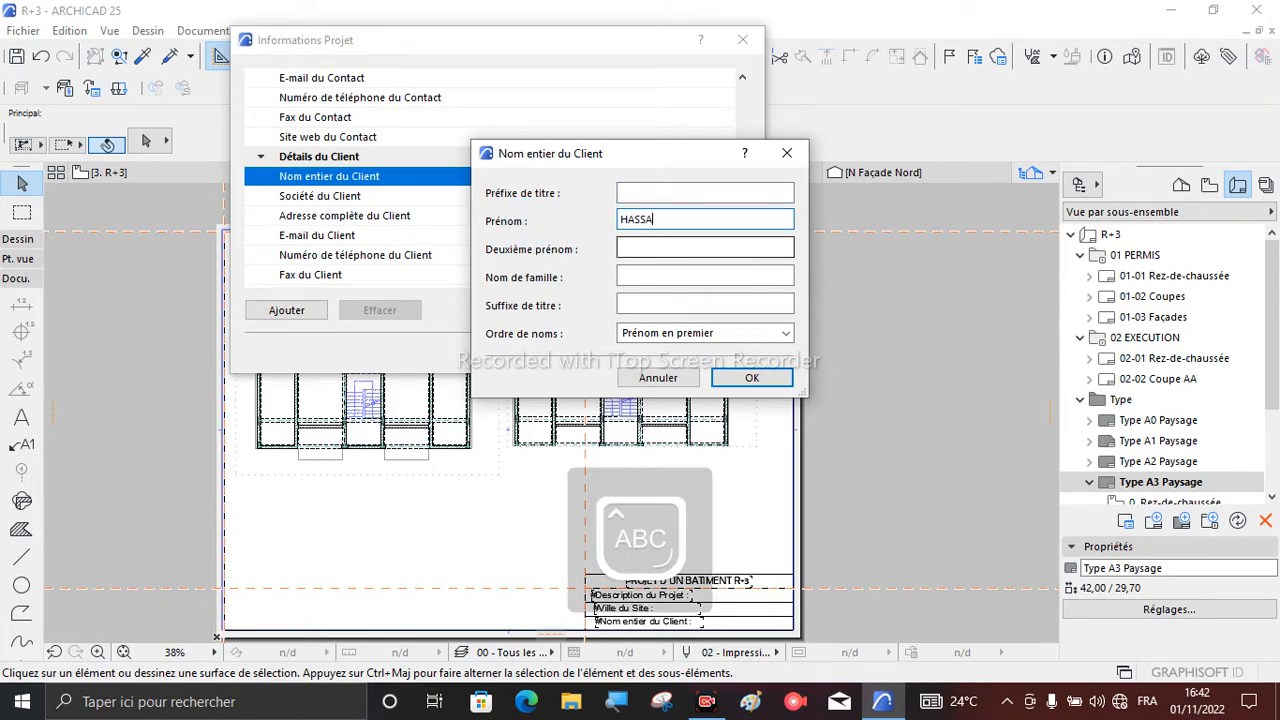
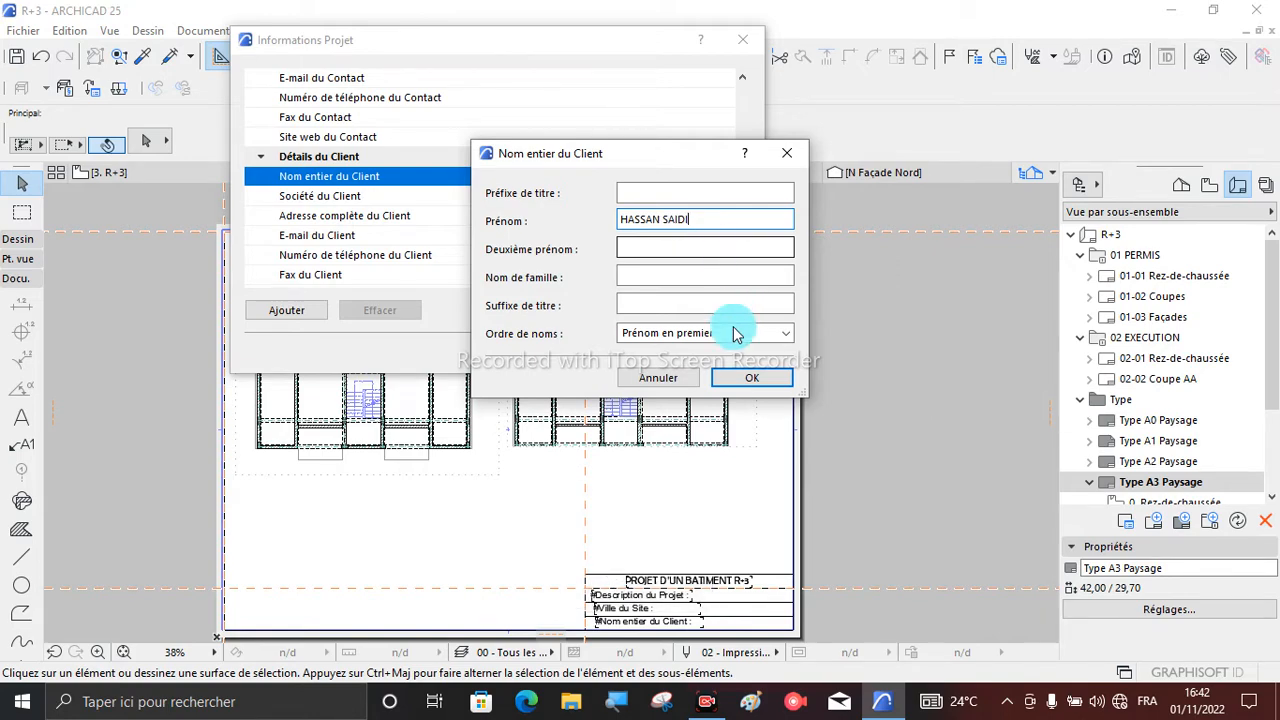
pyautogui.click(738, 375)
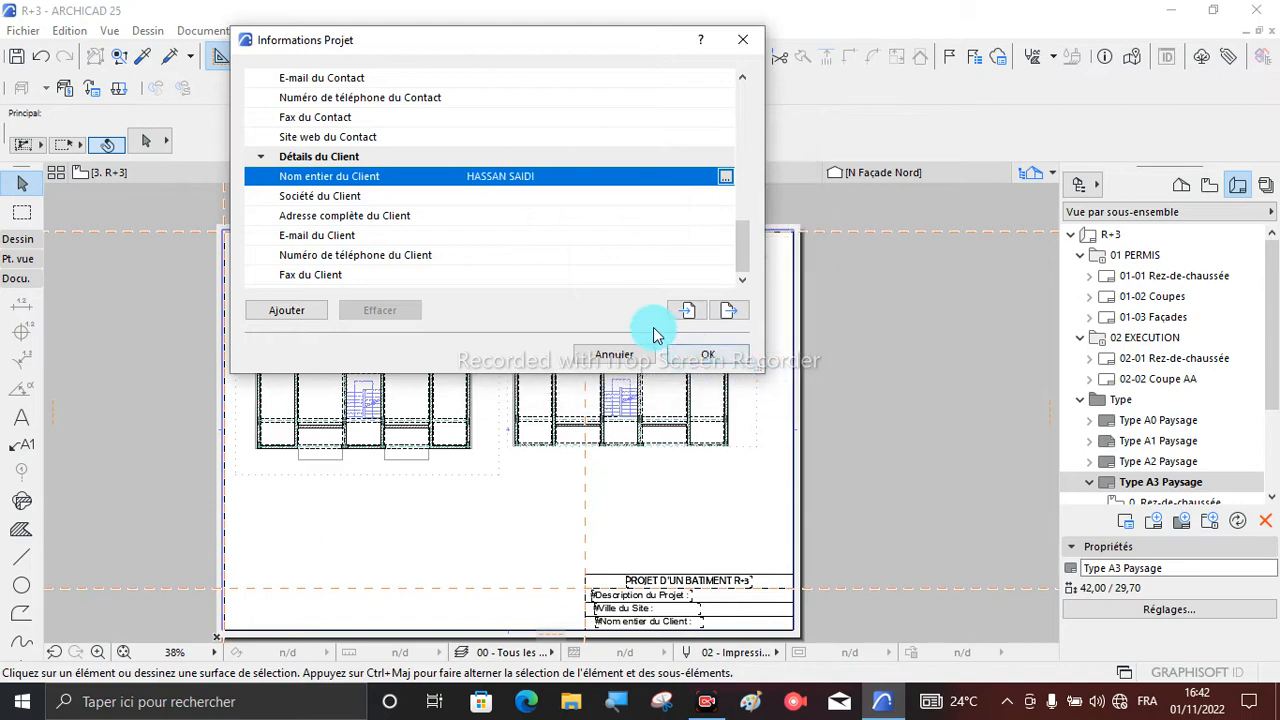
# - Search all project, site, building, contact and client details in the project information for a site city field
pyautogui.scroll(3, 557, 200)
pyautogui.scroll(4, 420, 208)
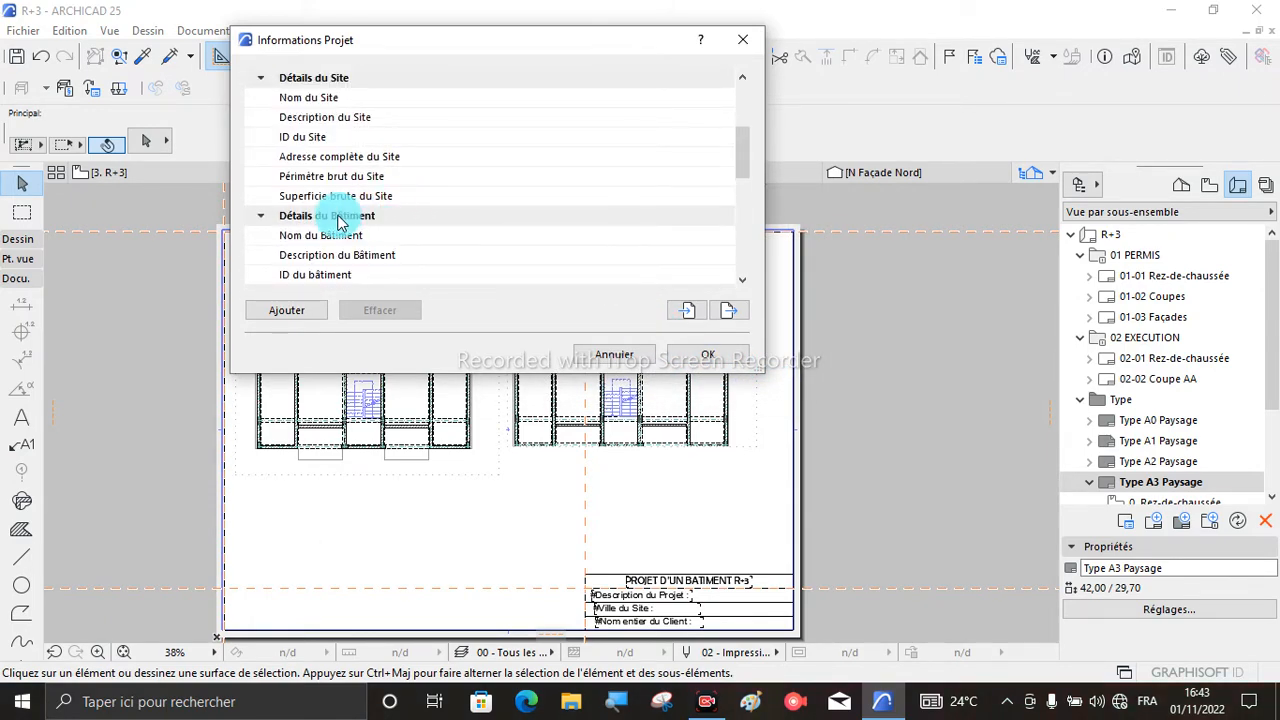
pyautogui.scroll(-2, 350, 215)
pyautogui.scroll(5, 360, 215)
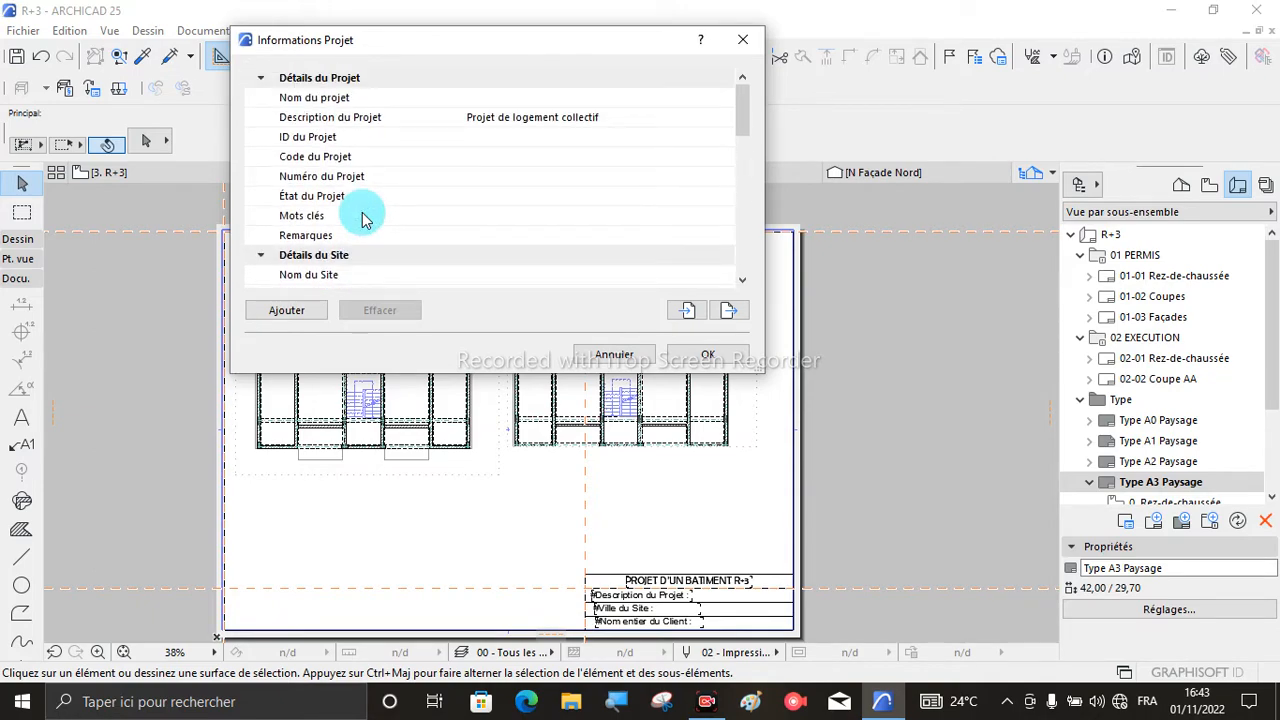
pyautogui.click(742, 280)
pyautogui.click(742, 280)
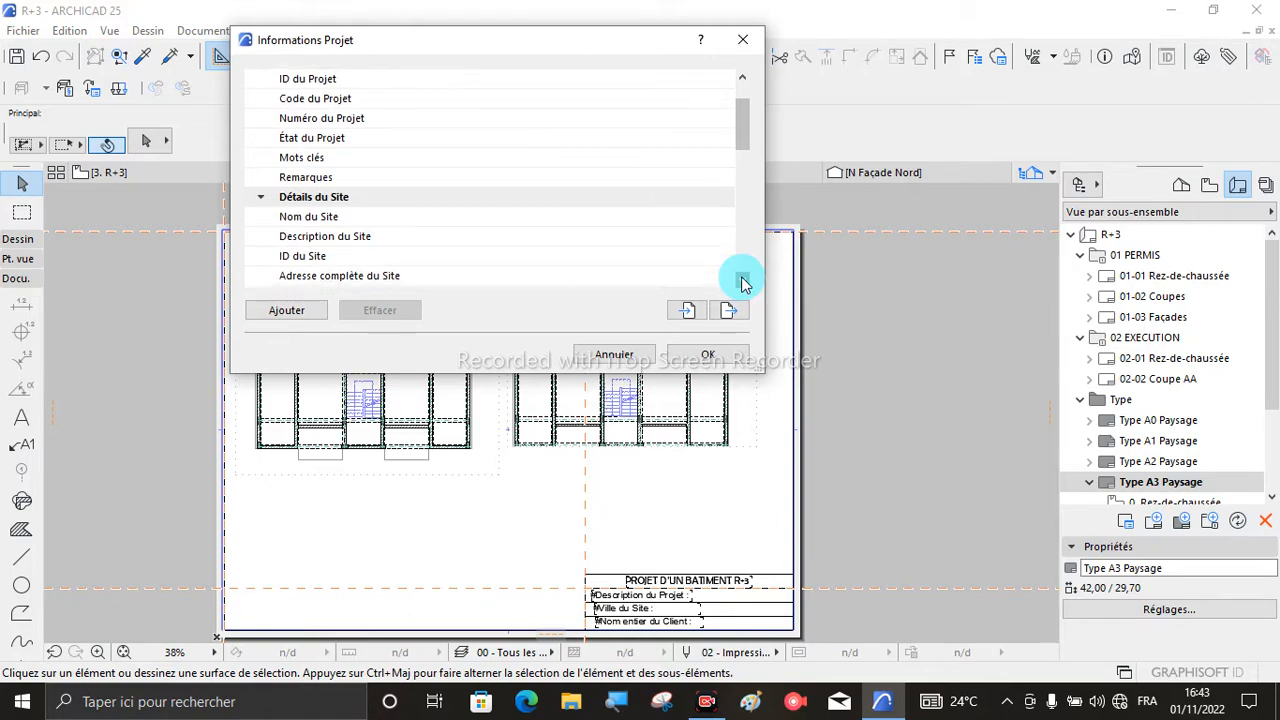
pyautogui.click(742, 280)
pyautogui.click(742, 280)
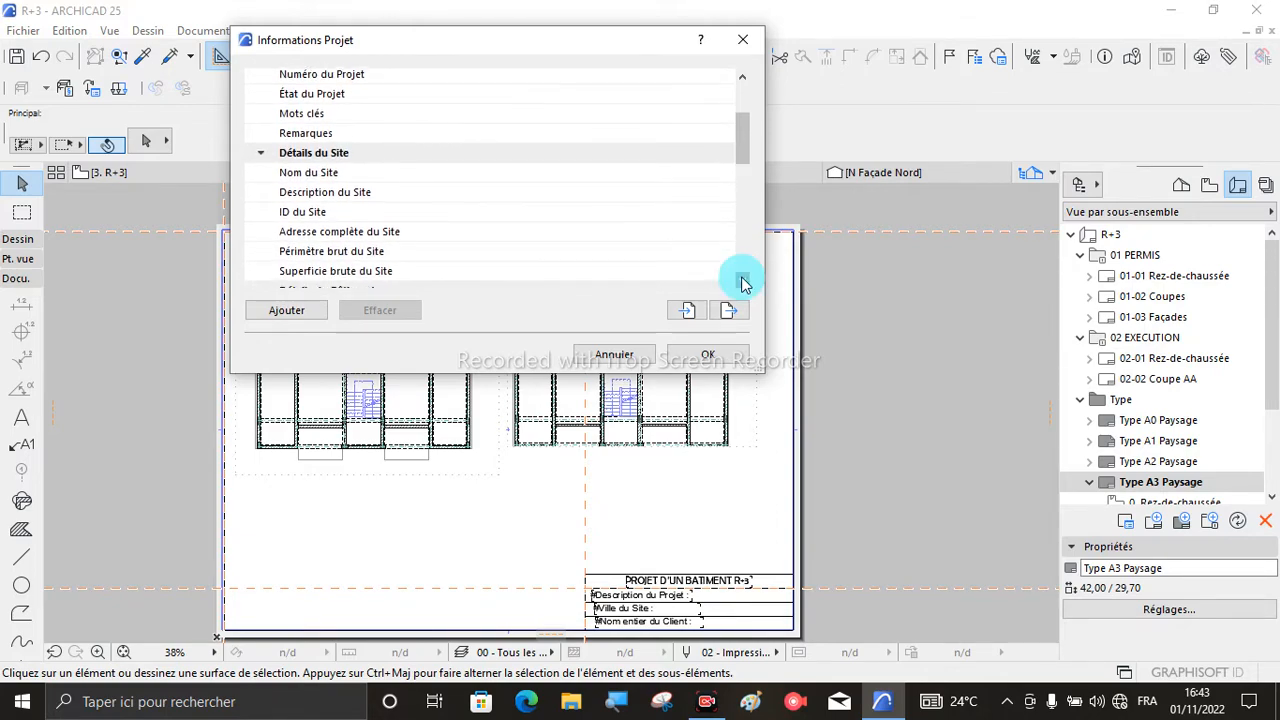
pyautogui.click(742, 280)
pyautogui.click(742, 280)
pyautogui.click(742, 280)
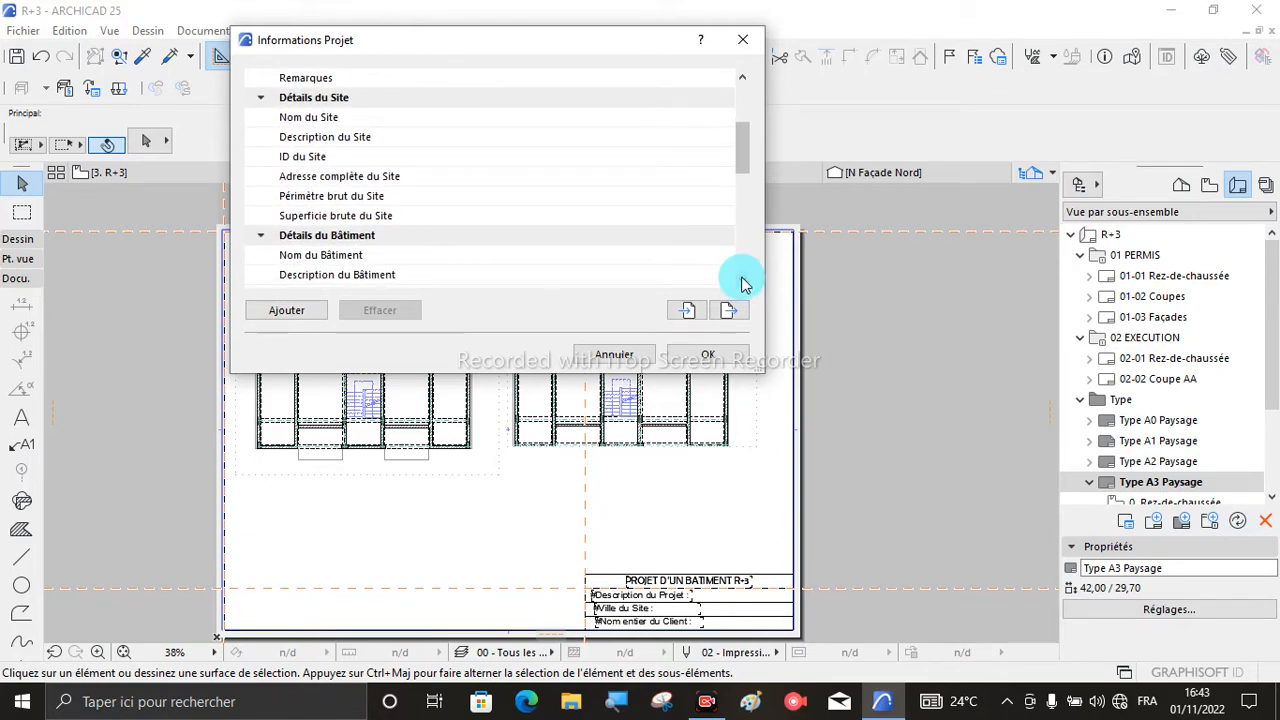
pyautogui.click(742, 280)
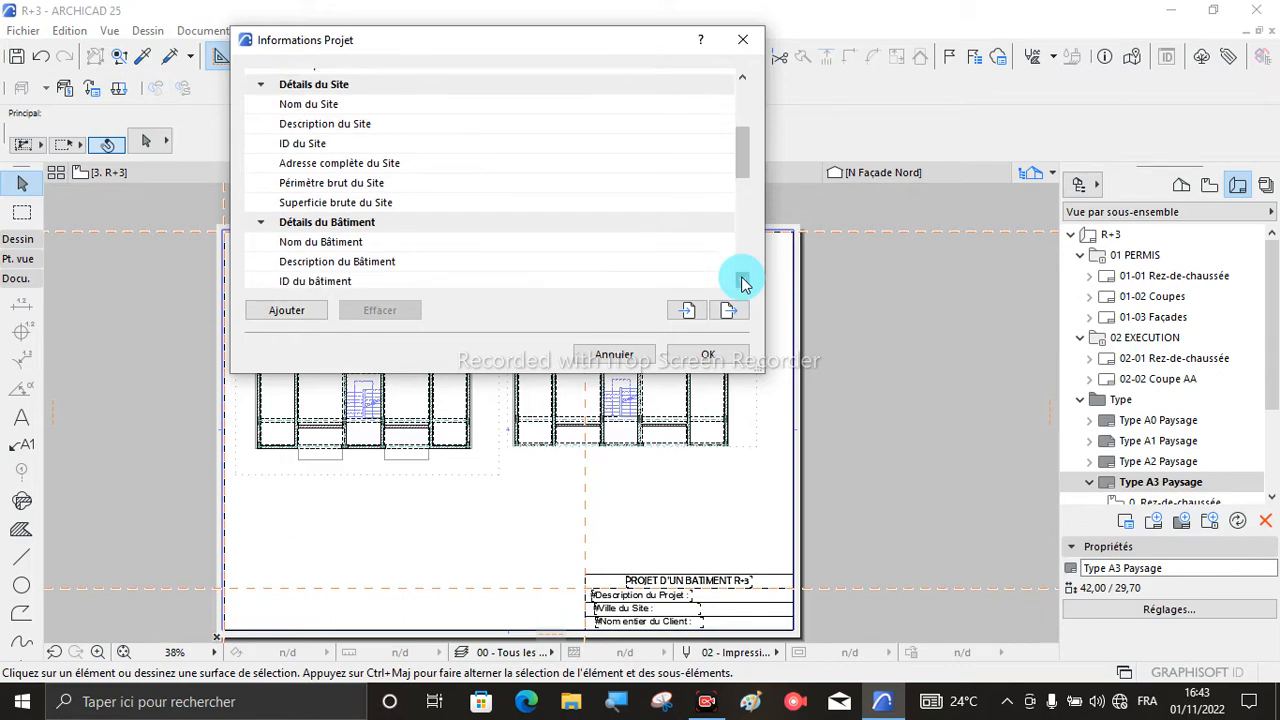
pyautogui.click(742, 280)
pyautogui.click(742, 280)
pyautogui.click(743, 280)
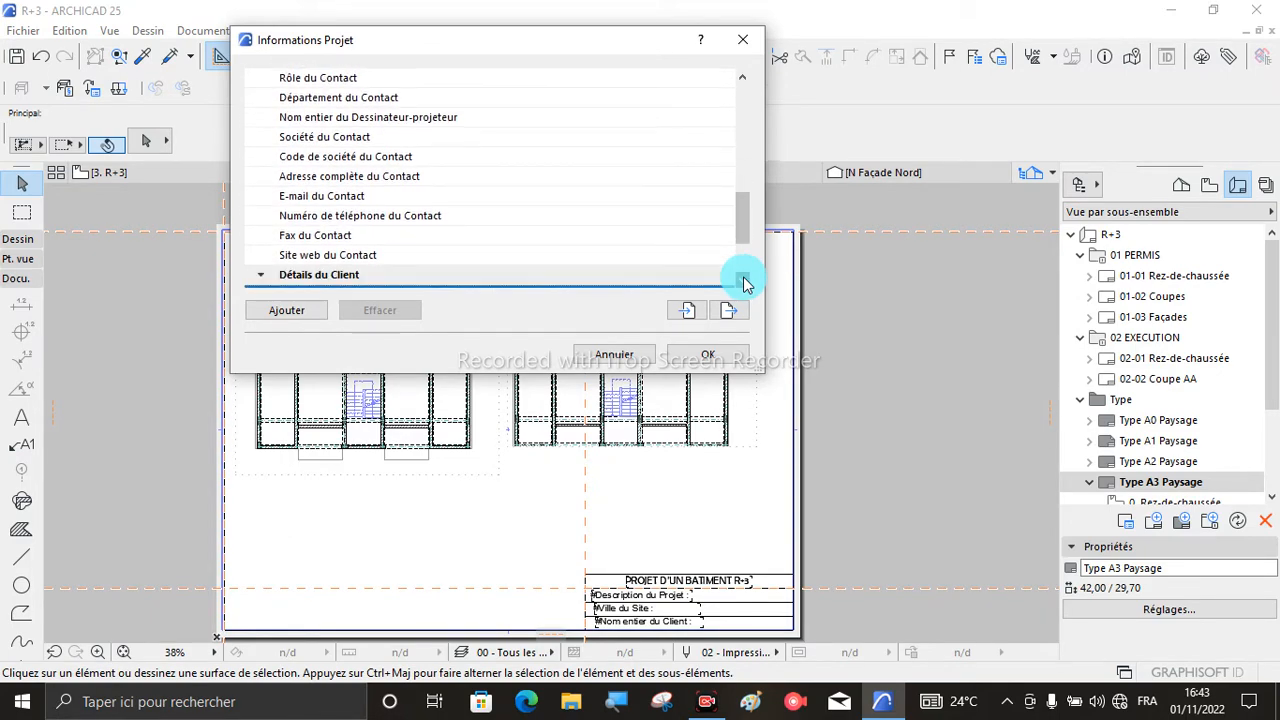
pyautogui.scroll(2, 536, 213)
pyautogui.scroll(2, 536, 217)
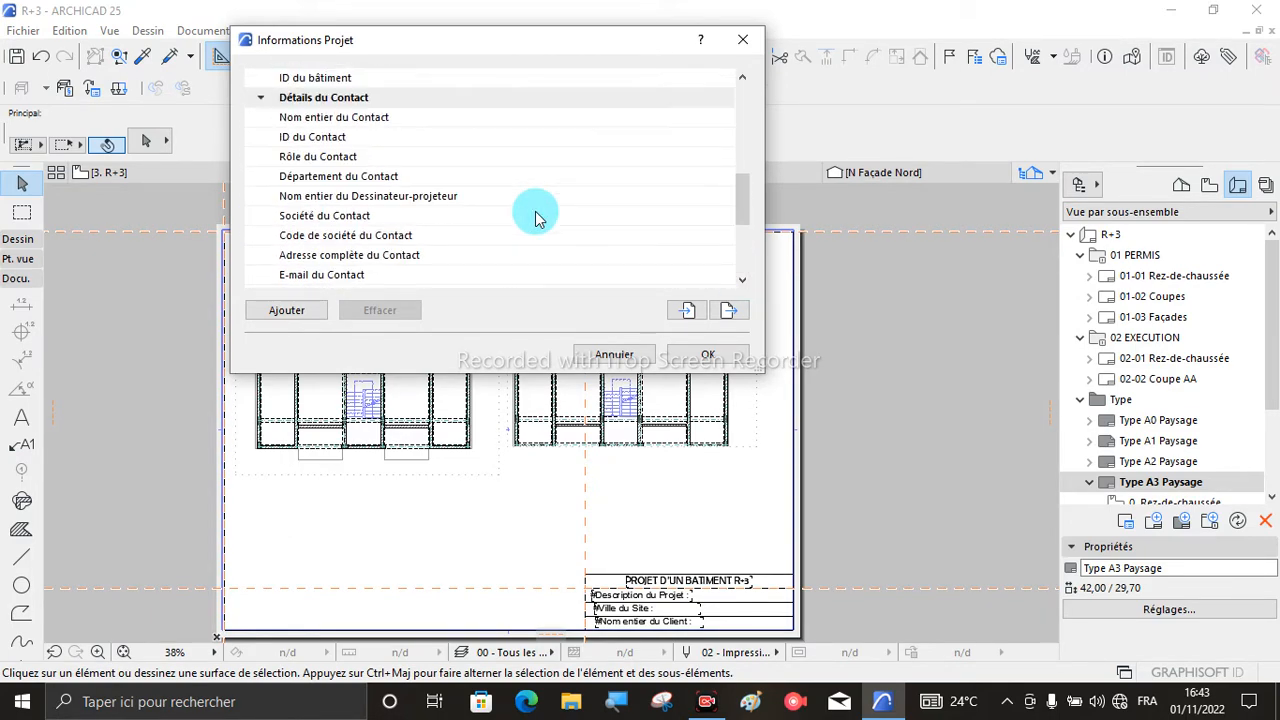
pyautogui.scroll(3, 536, 217)
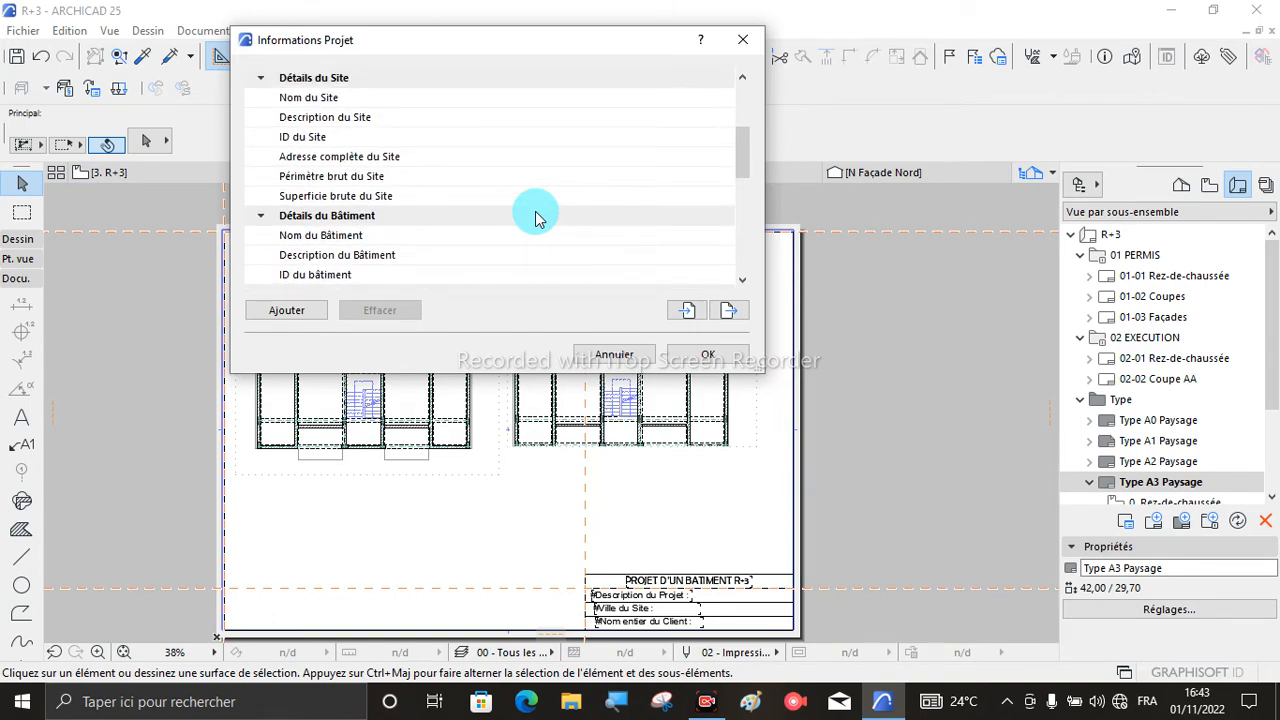
pyautogui.scroll(3, 536, 217)
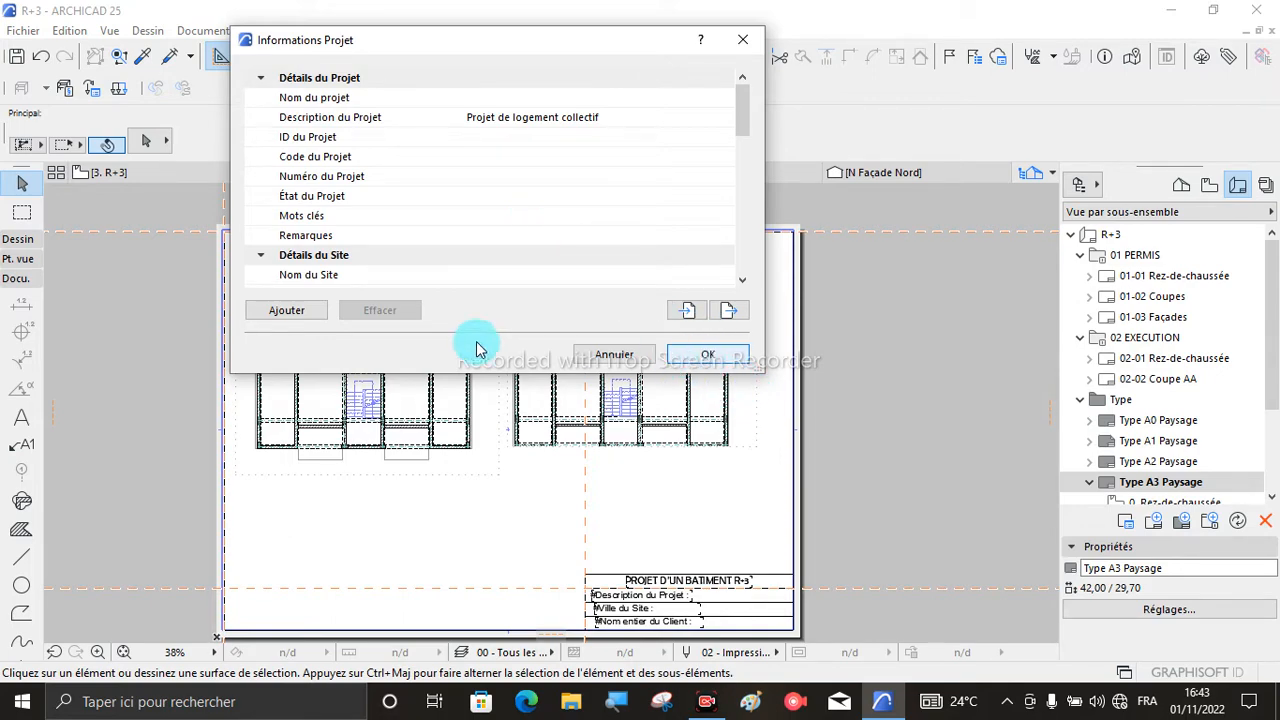
# - Try to add an unnamed custom entry to the project information and close the dialog
pyautogui.click(292, 310)
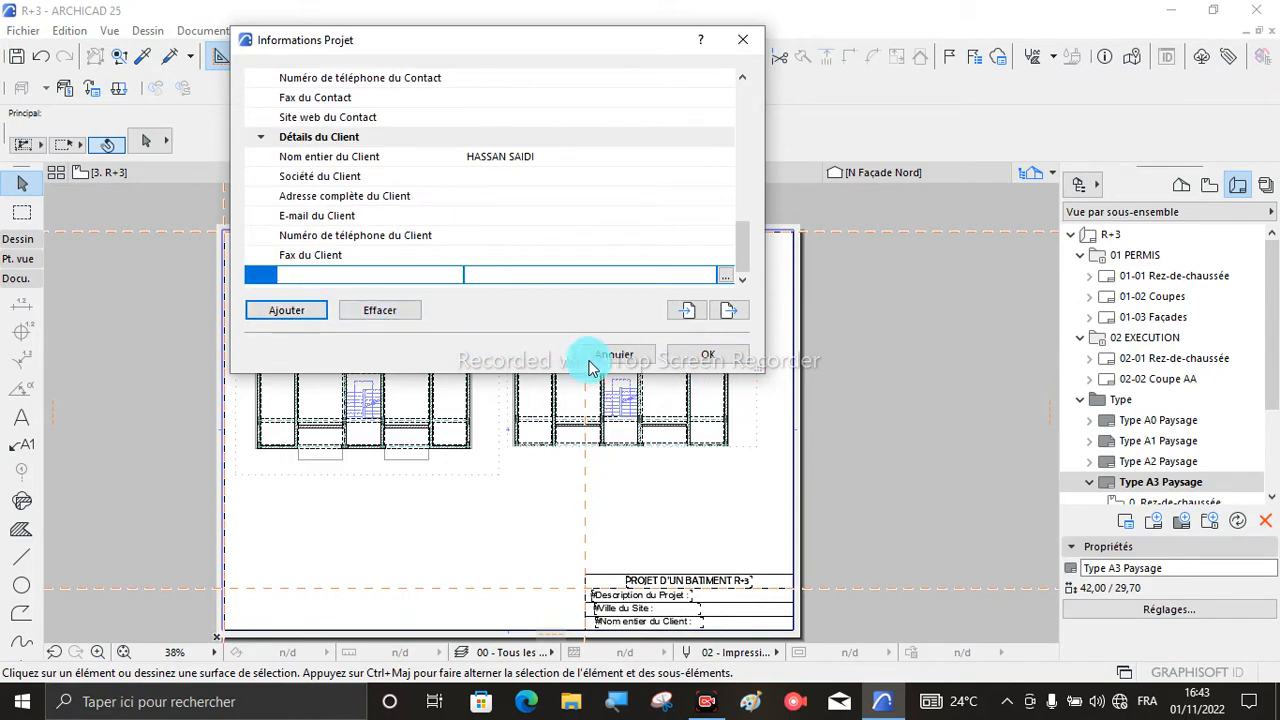
pyautogui.click(697, 360)
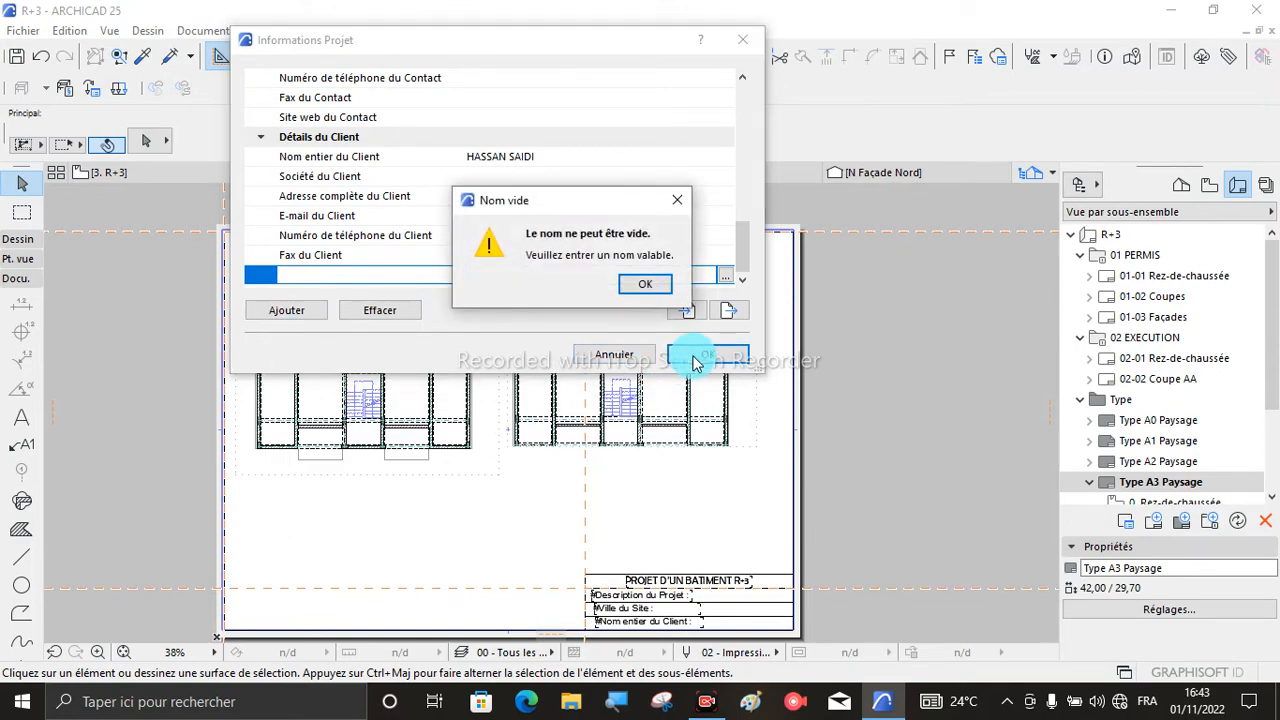
pyautogui.click(680, 205)
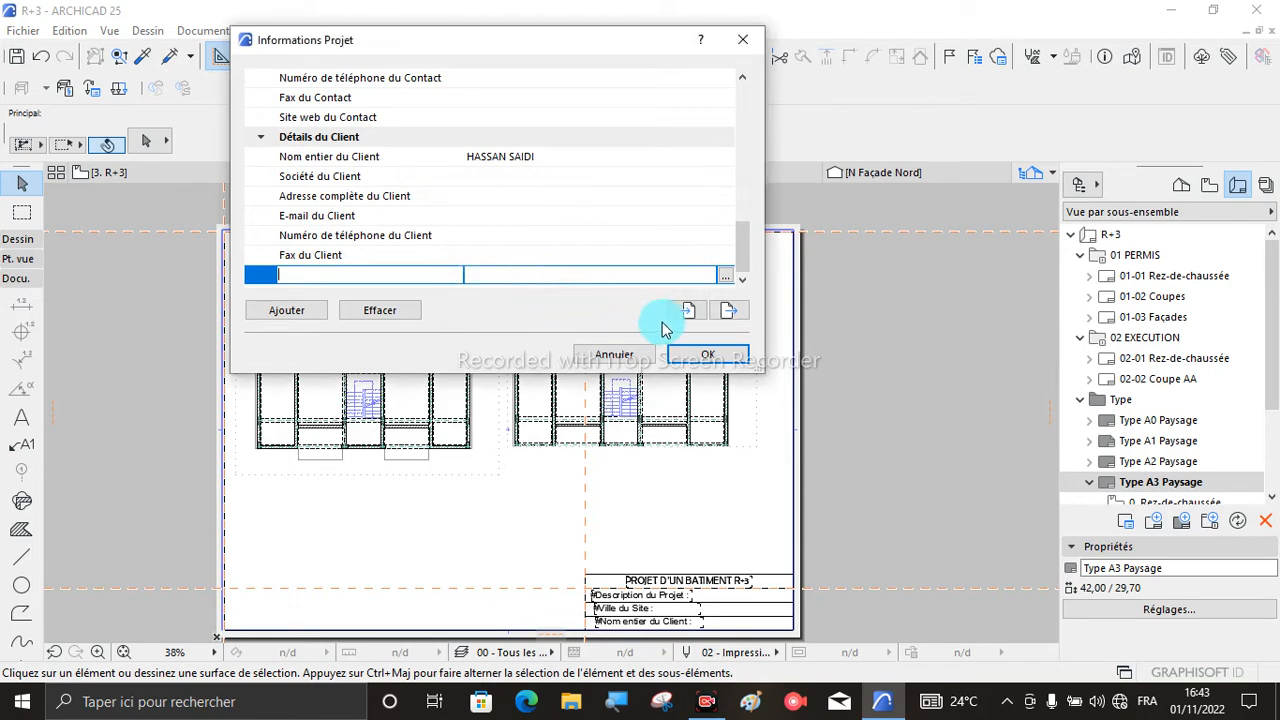
pyautogui.press('Escape')
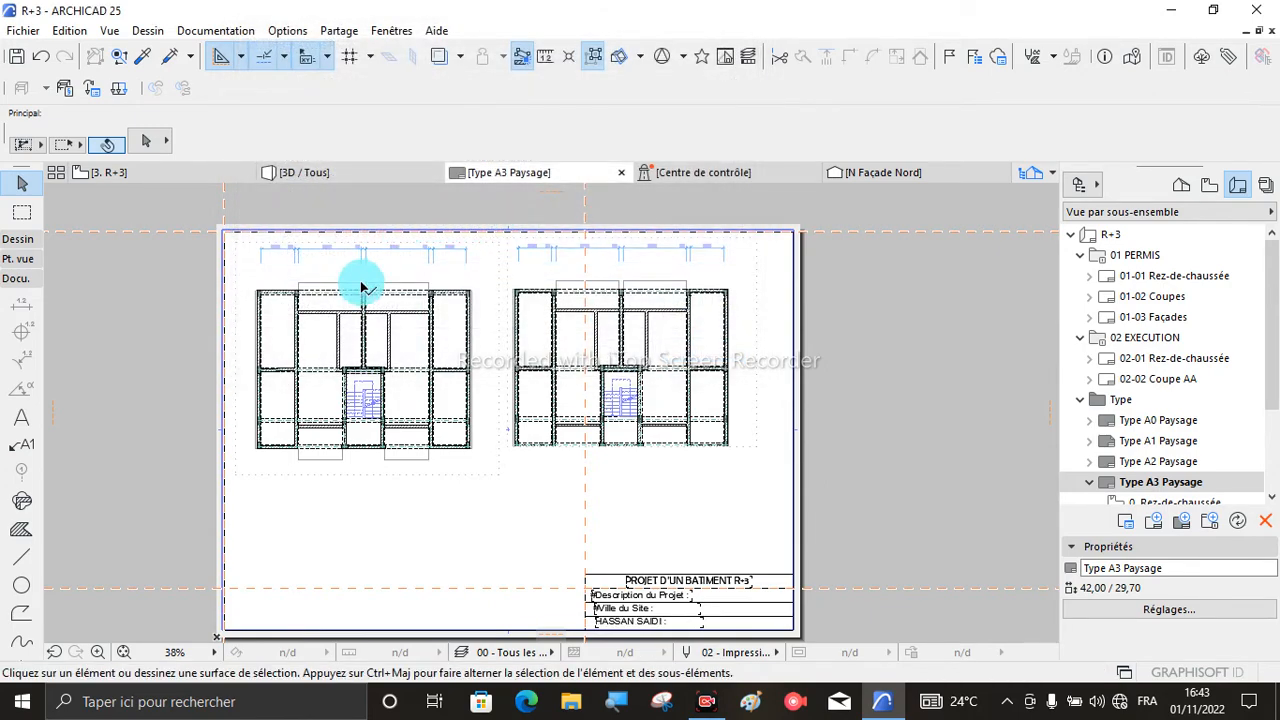
# - Reopen the project information and set the project description to "logement collectif"
pyautogui.scroll(4, 678, 594)
pyautogui.scroll(-2, 562, 440)
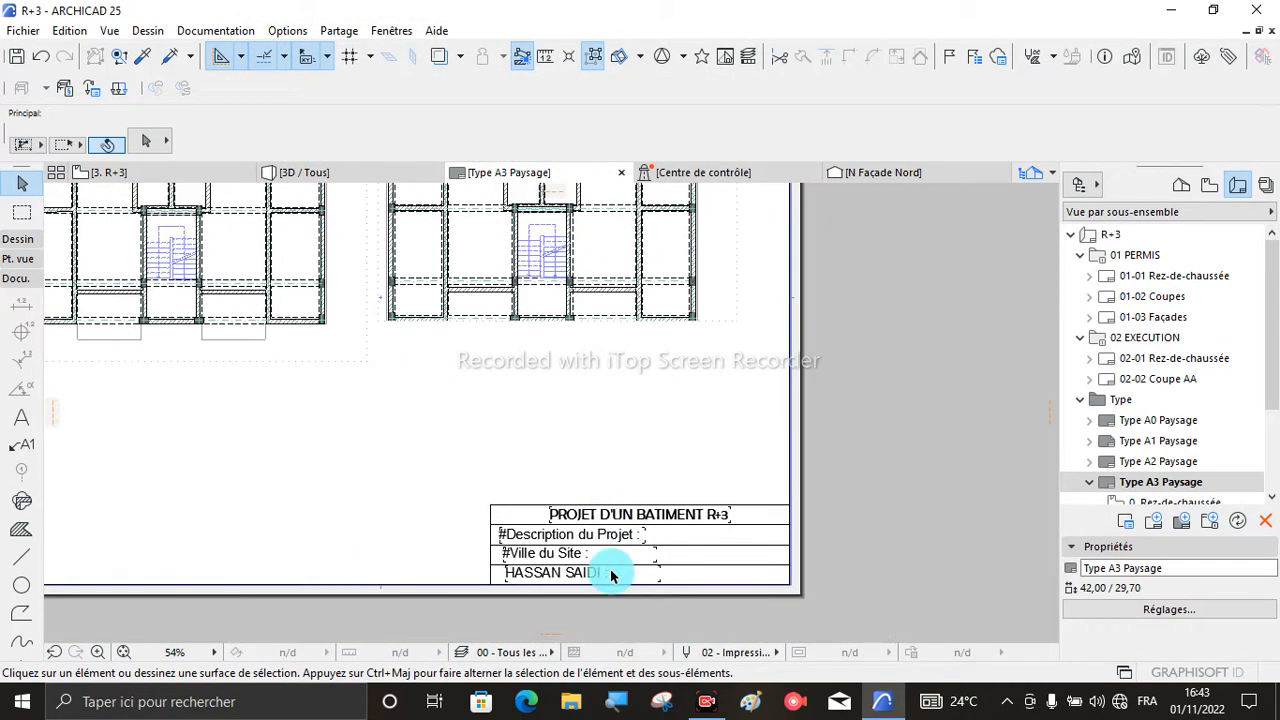
pyautogui.scroll(3, 609, 575)
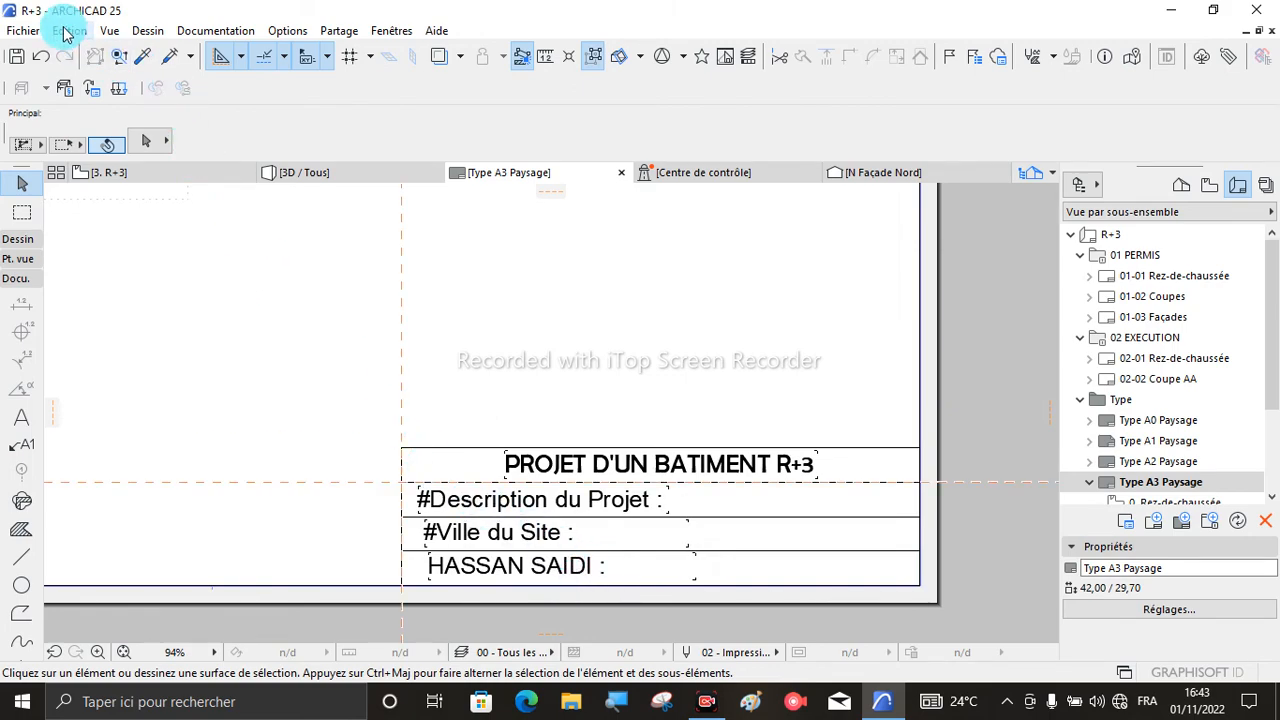
pyautogui.click(22, 31)
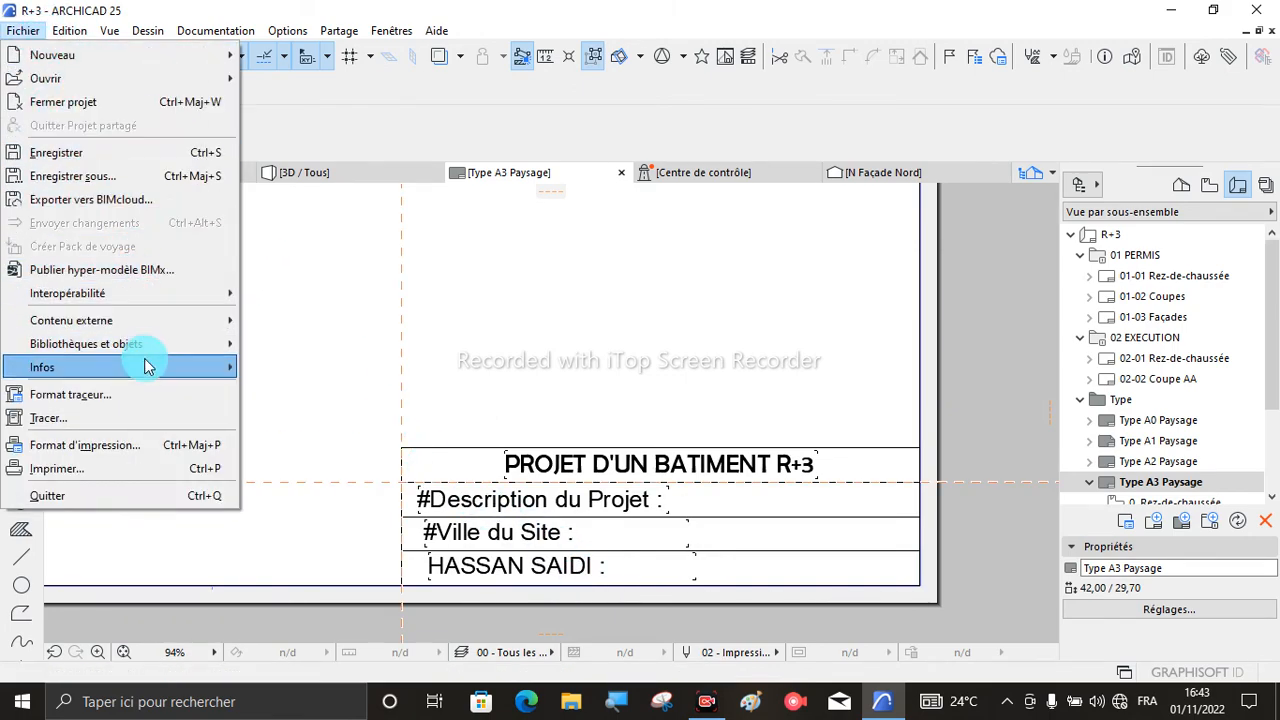
pyautogui.moveTo(214, 366)
pyautogui.click(323, 368)
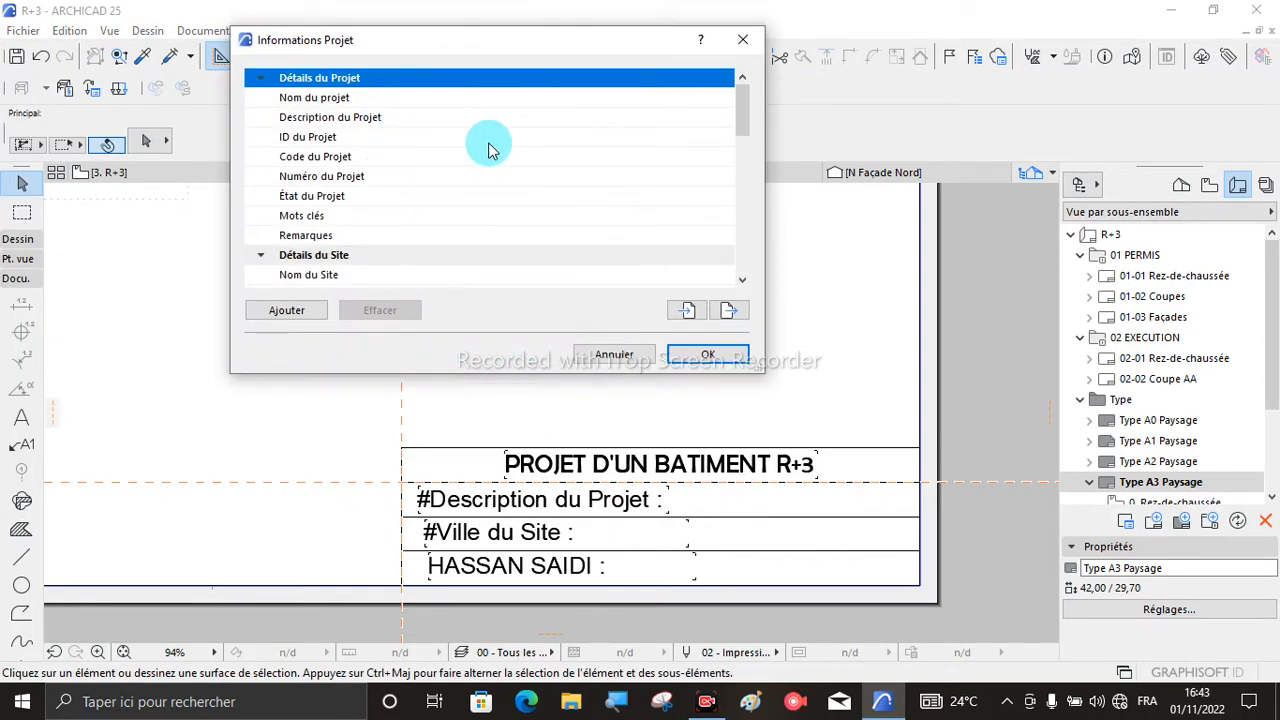
pyautogui.click(605, 118)
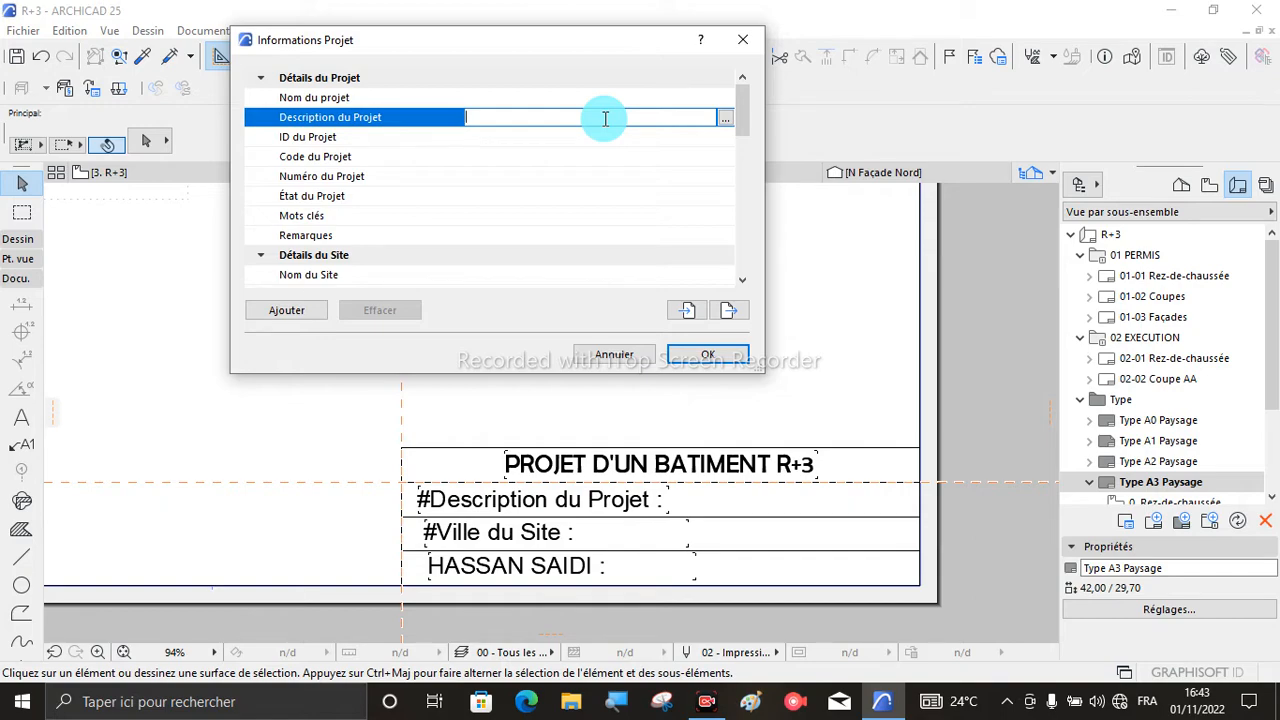
pyautogui.press('capslock')
pyautogui.write('i')
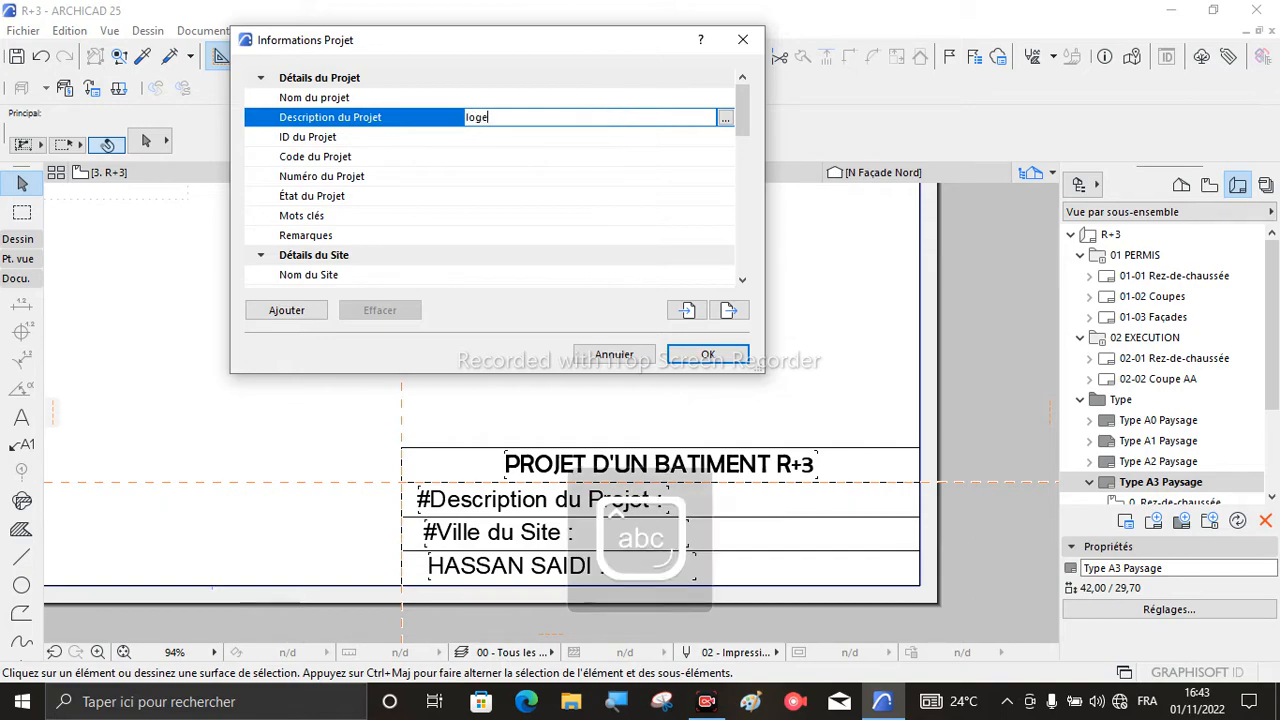
pyautogui.write('ogement')
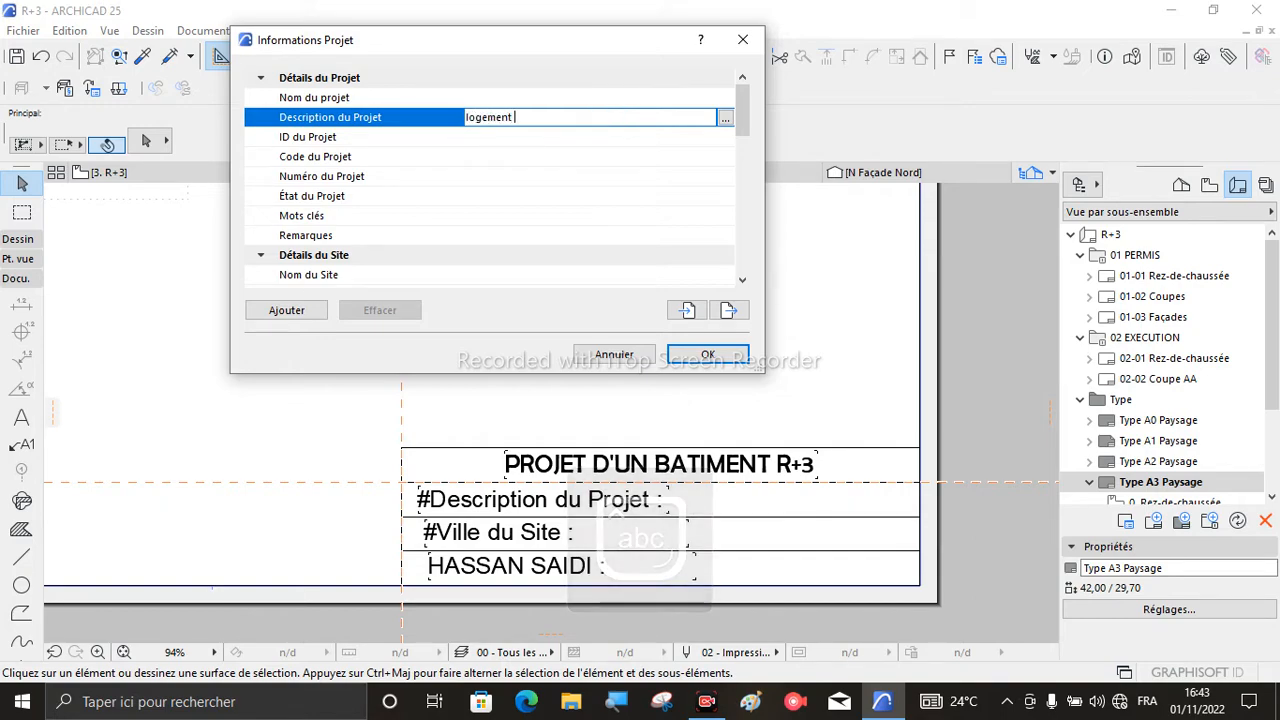
pyautogui.write(' collectif')
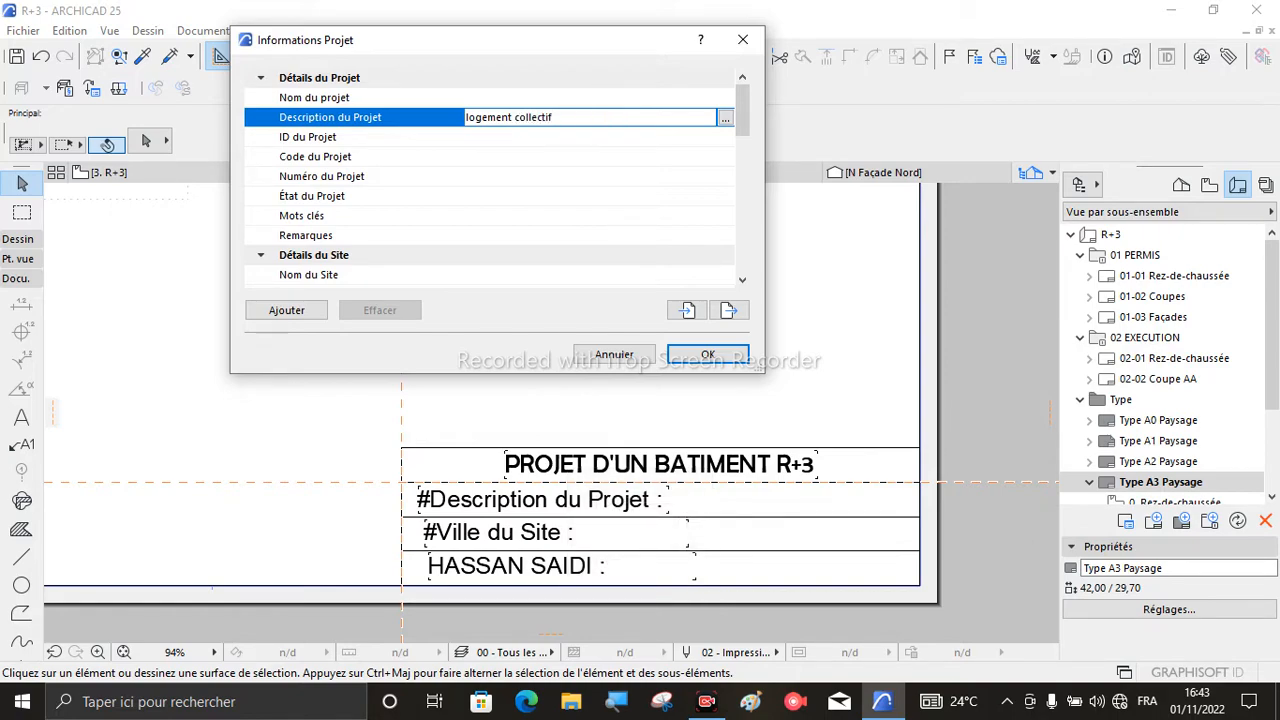
# - Check the client's full name and the project description, and apply the project information to the layout
pyautogui.scroll(-5, 626, 211)
pyautogui.scroll(-6, 626, 211)
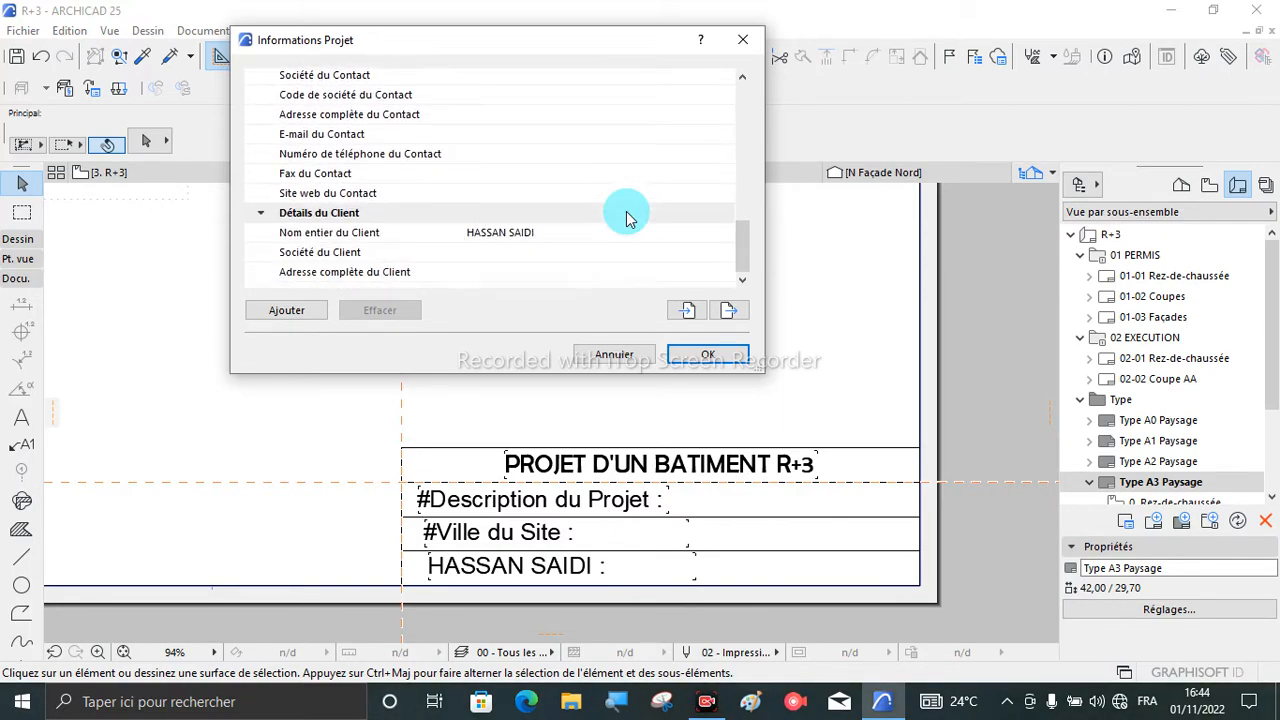
pyautogui.scroll(-3, 626, 211)
pyautogui.click(562, 180)
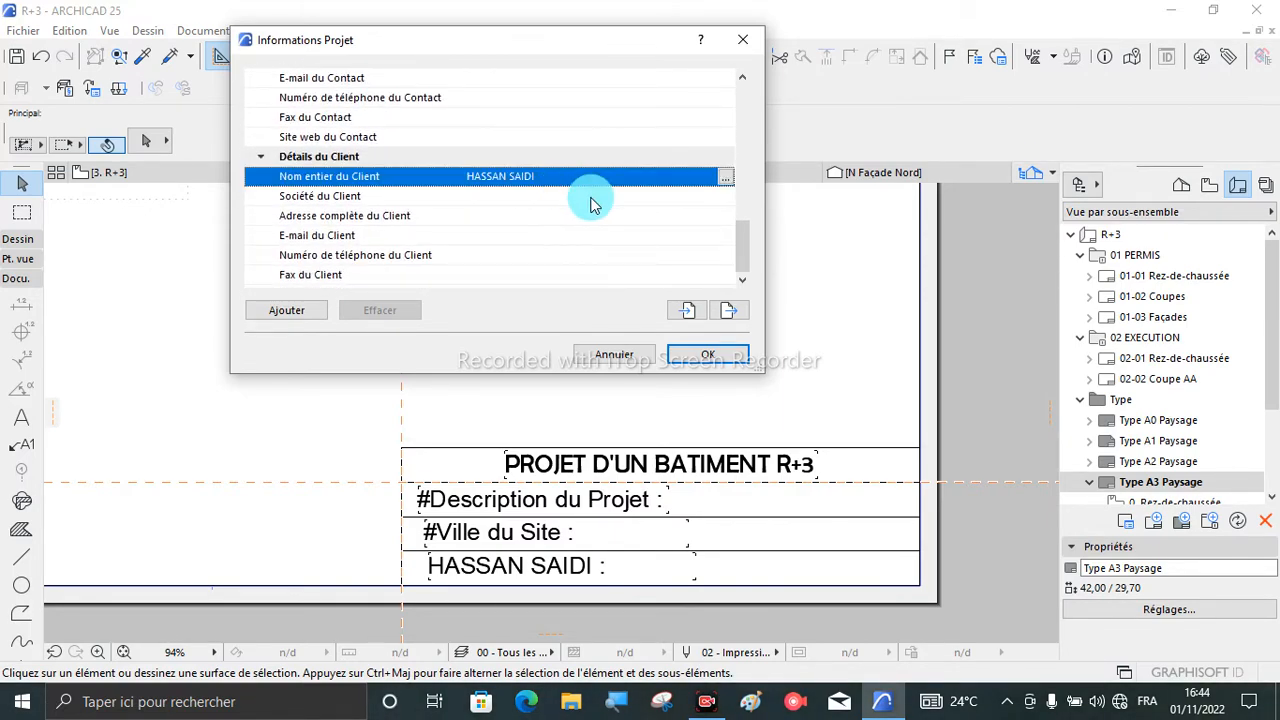
pyautogui.scroll(15, 591, 204)
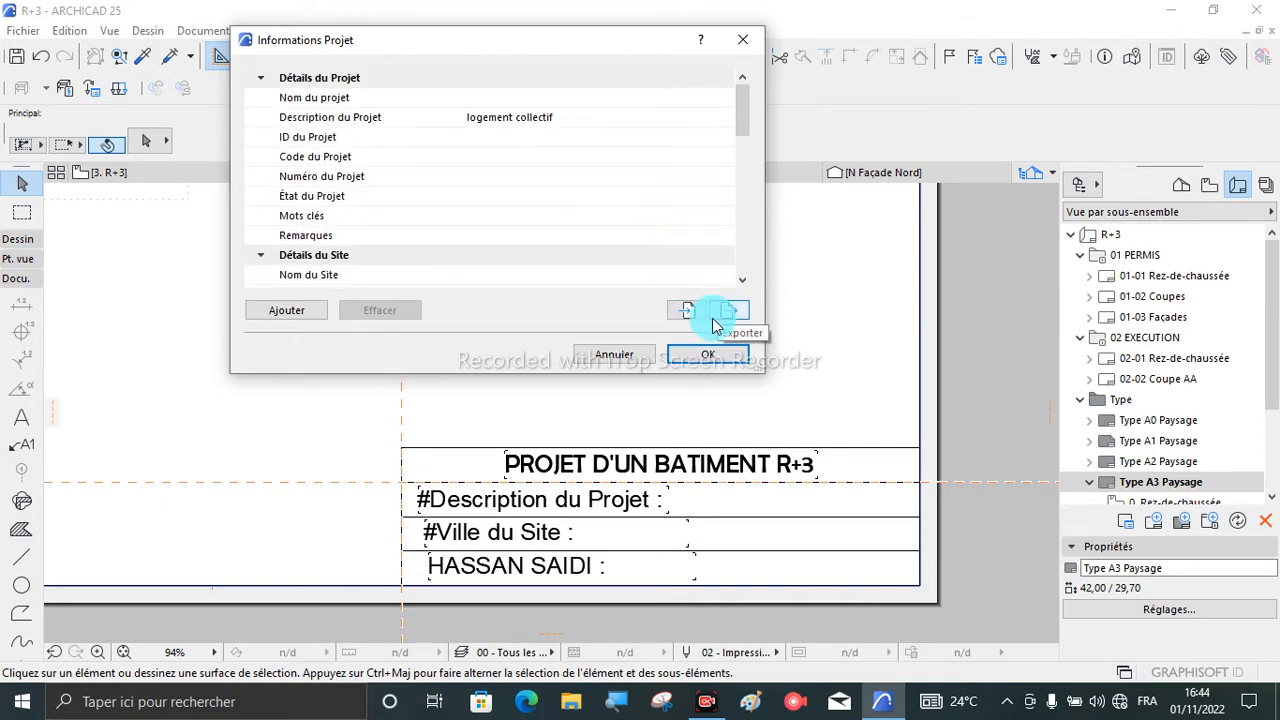
pyautogui.click(707, 356)
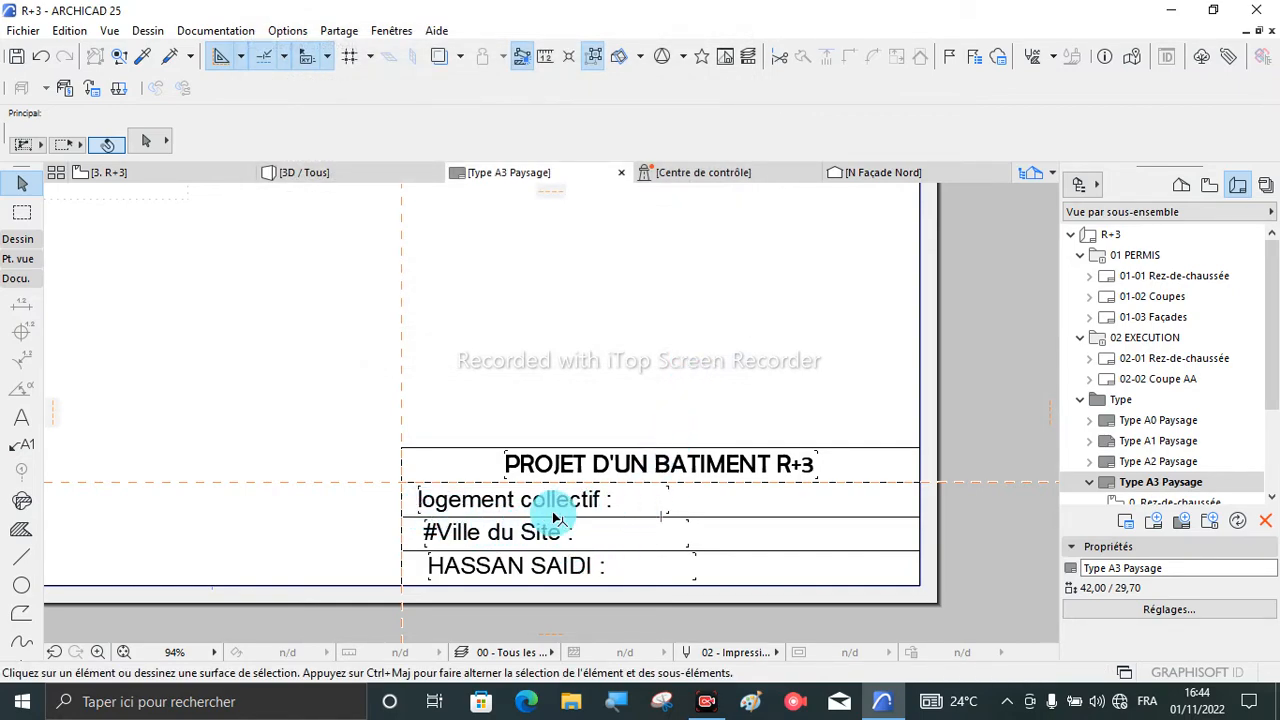
# - Examine the title block's description, site city and client name lines and their placement on the A3 sheet
pyautogui.scroll(-2, 560, 515)
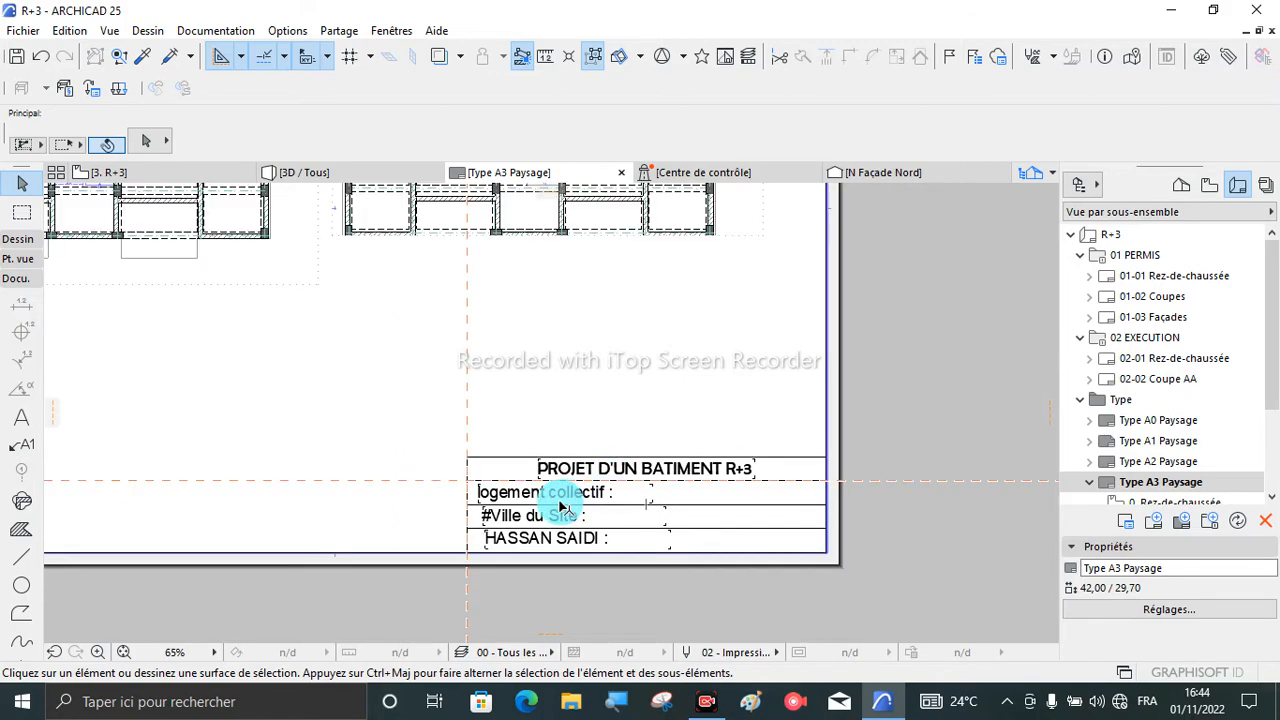
pyautogui.scroll(2, 560, 508)
pyautogui.scroll(-2, 560, 508)
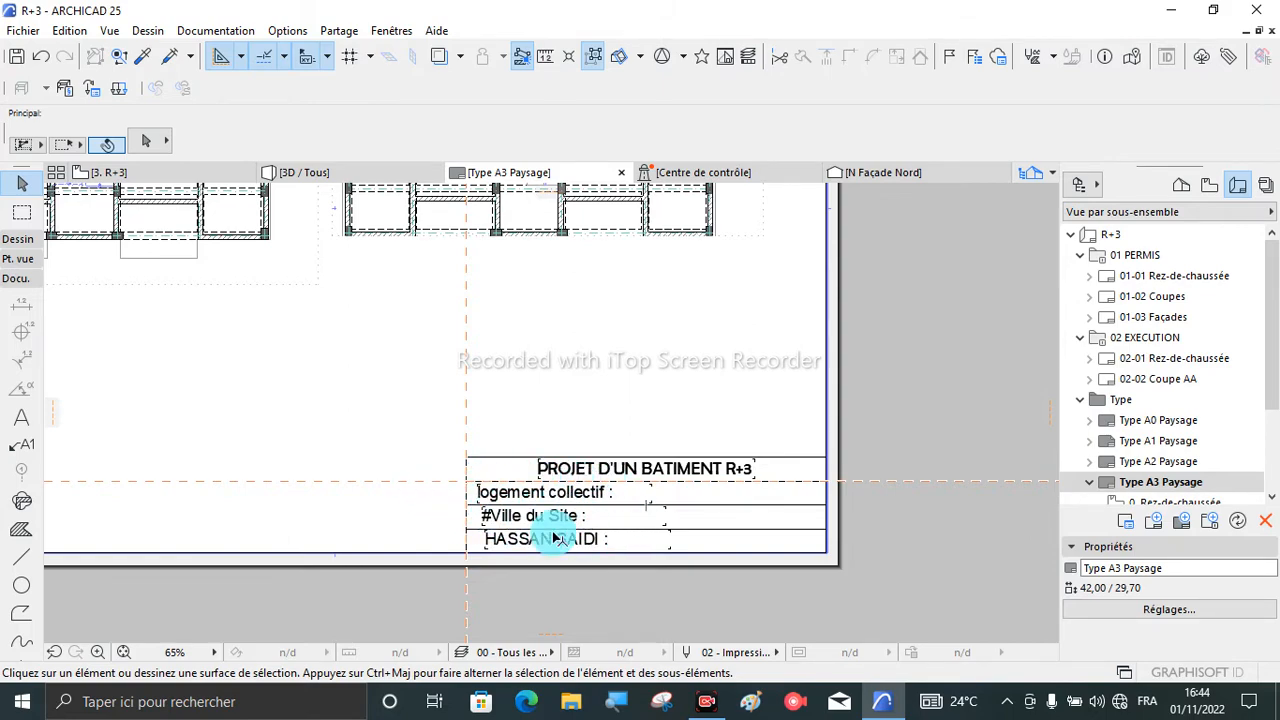
pyautogui.scroll(2, 501, 556)
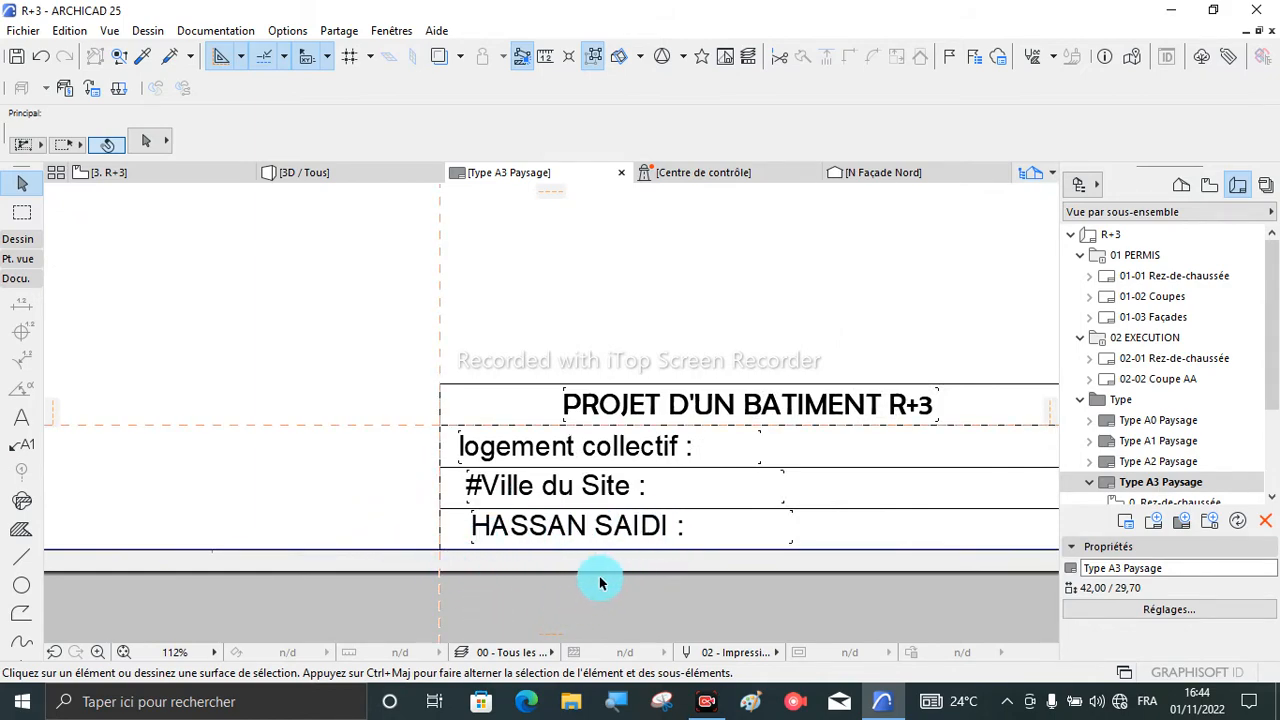
pyautogui.scroll(-2, 523, 410)
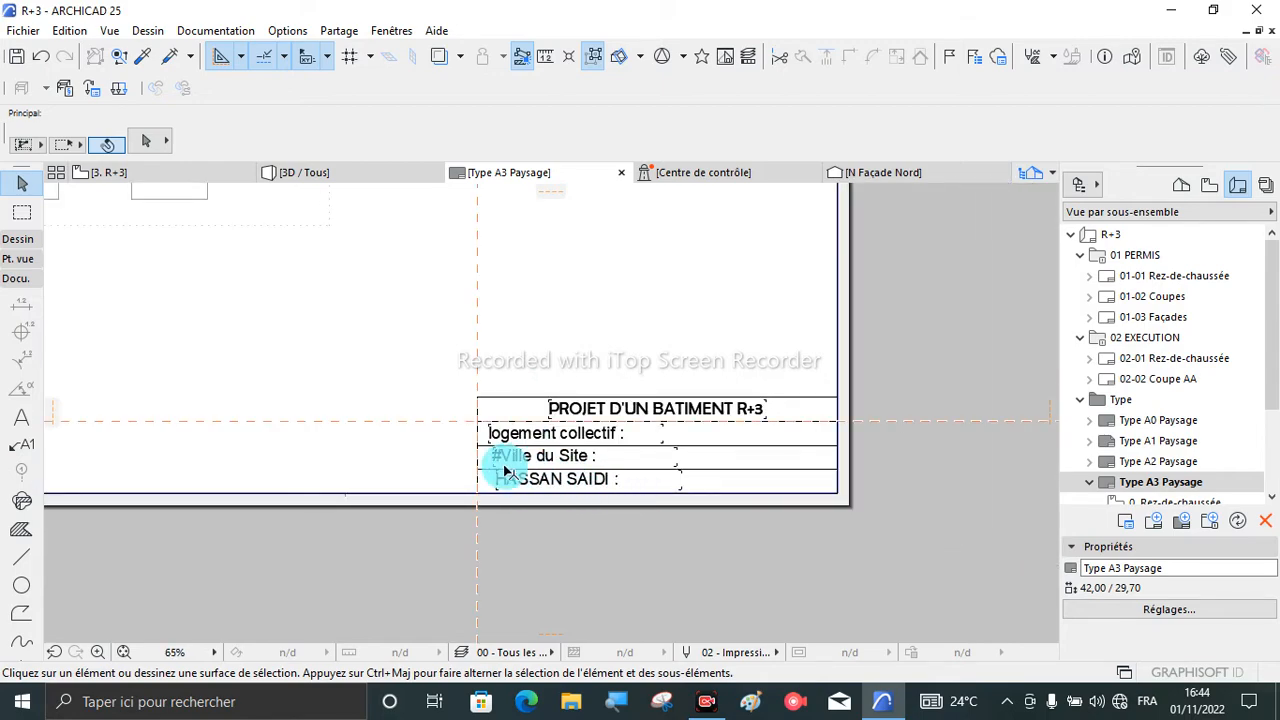
pyautogui.scroll(-2, 560, 510)
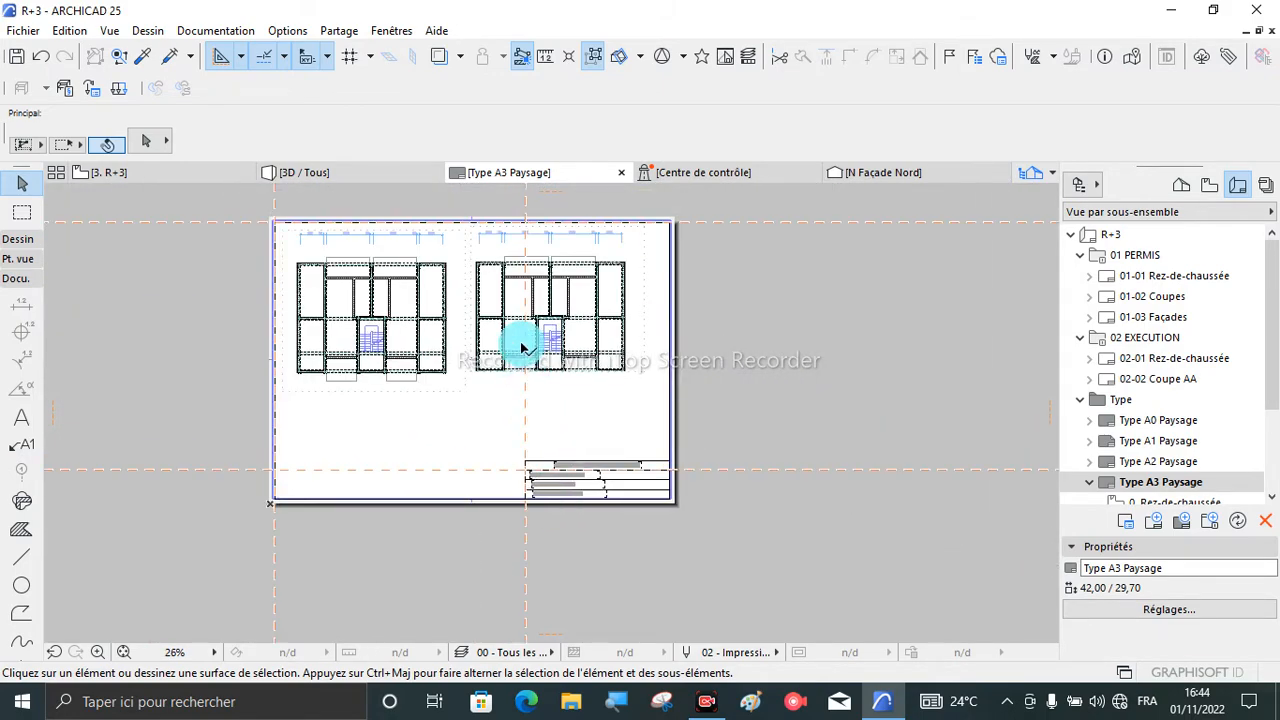
pyautogui.scroll(2, 505, 250)
pyautogui.scroll(-2, 540, 260)
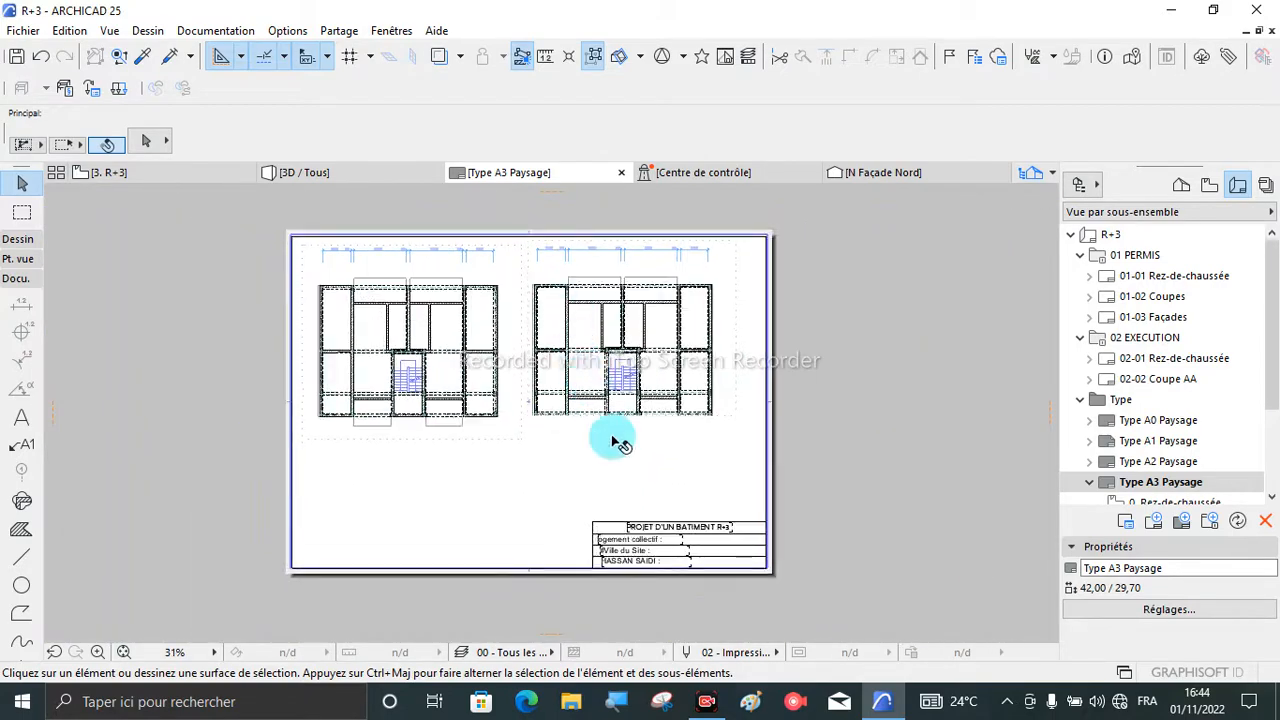
pyautogui.scroll(2, 640, 558)
pyautogui.scroll(1, 648, 566)
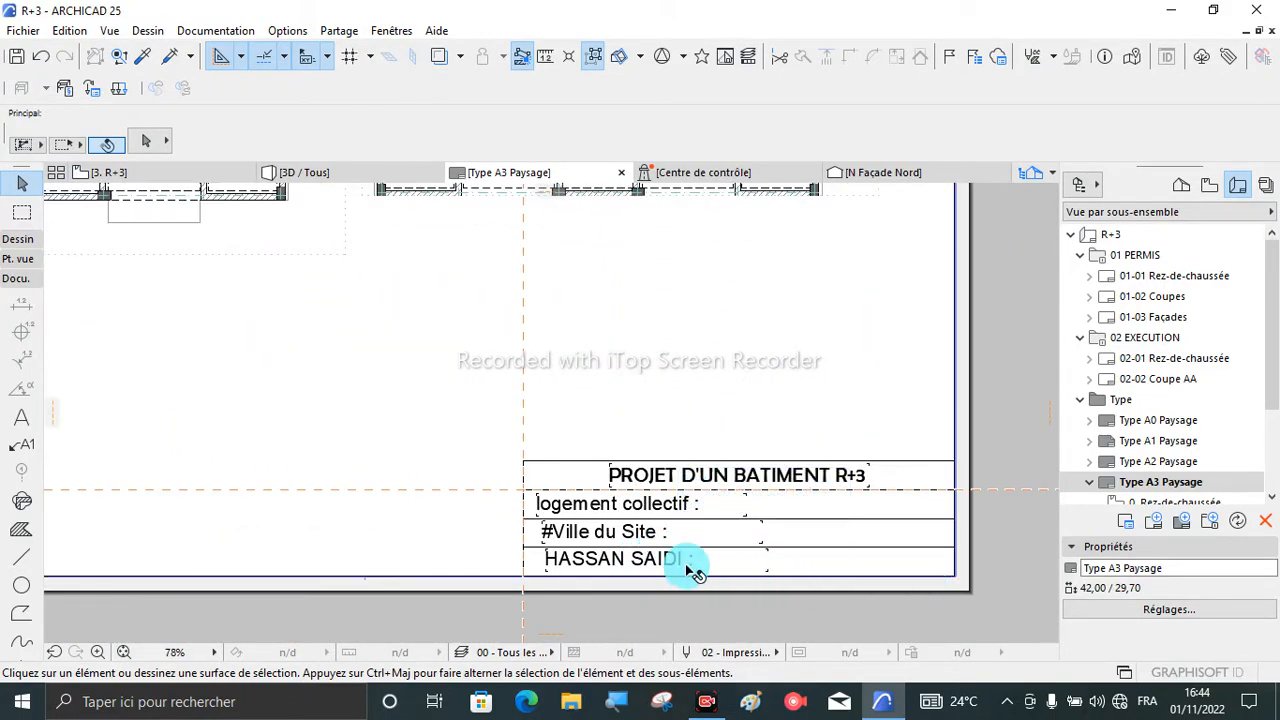
pyautogui.scroll(-3, 700, 562)
pyautogui.scroll(6, 660, 563)
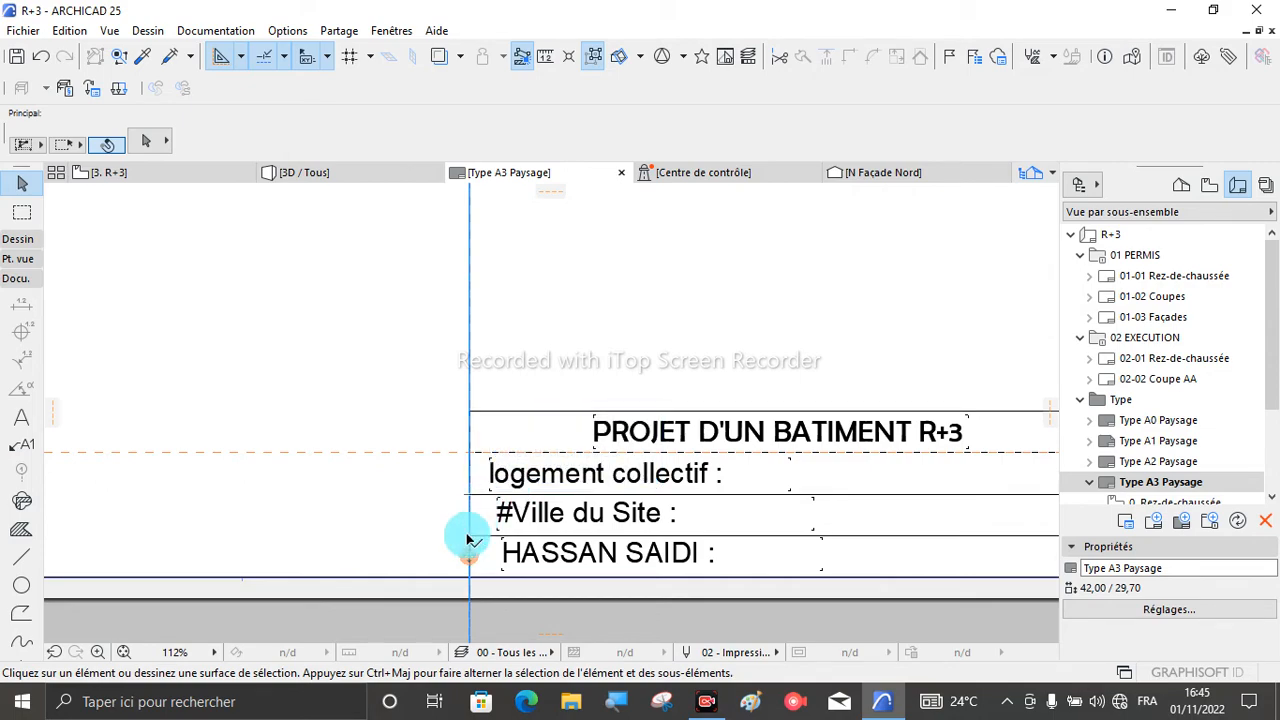
pyautogui.scroll(-3, 472, 528)
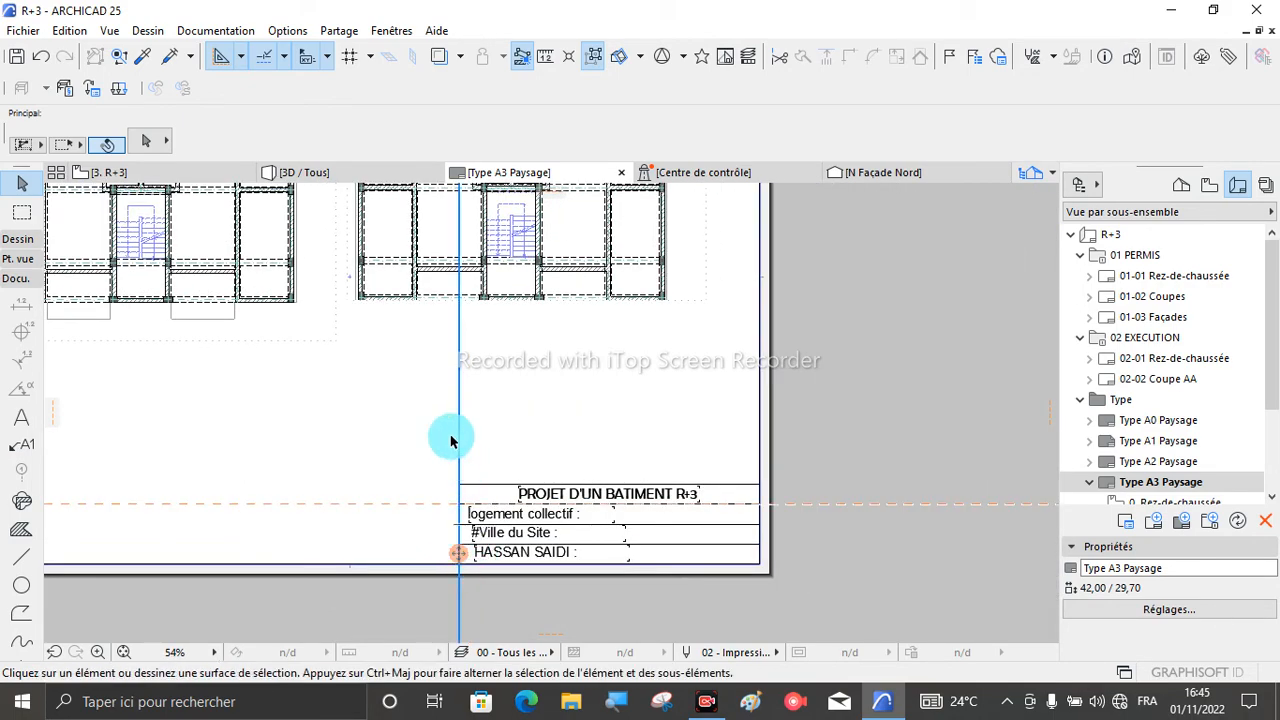
# - Review the finished A3 landscape sheet, examining the two storey plans, their dimension chains, the border and the title block texts
pyautogui.scroll(-1, 660, 595)
pyautogui.scroll(-1, 660, 595)
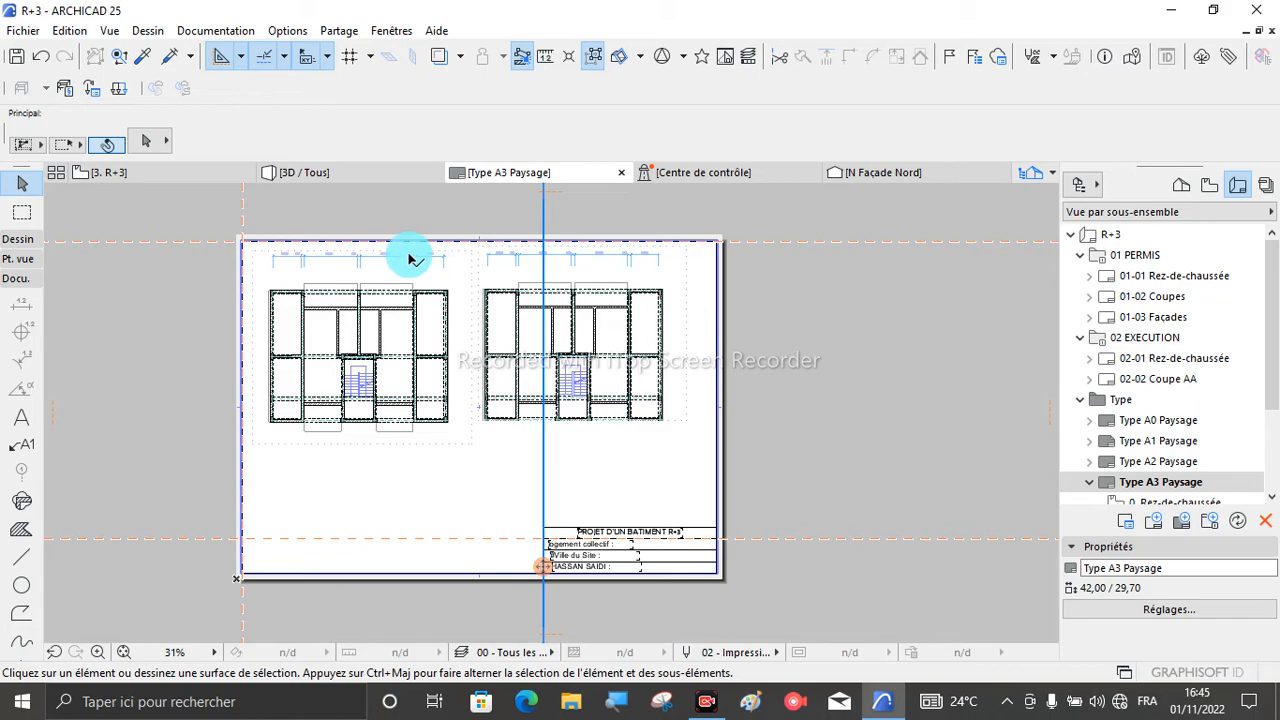
pyautogui.scroll(3, 357, 219)
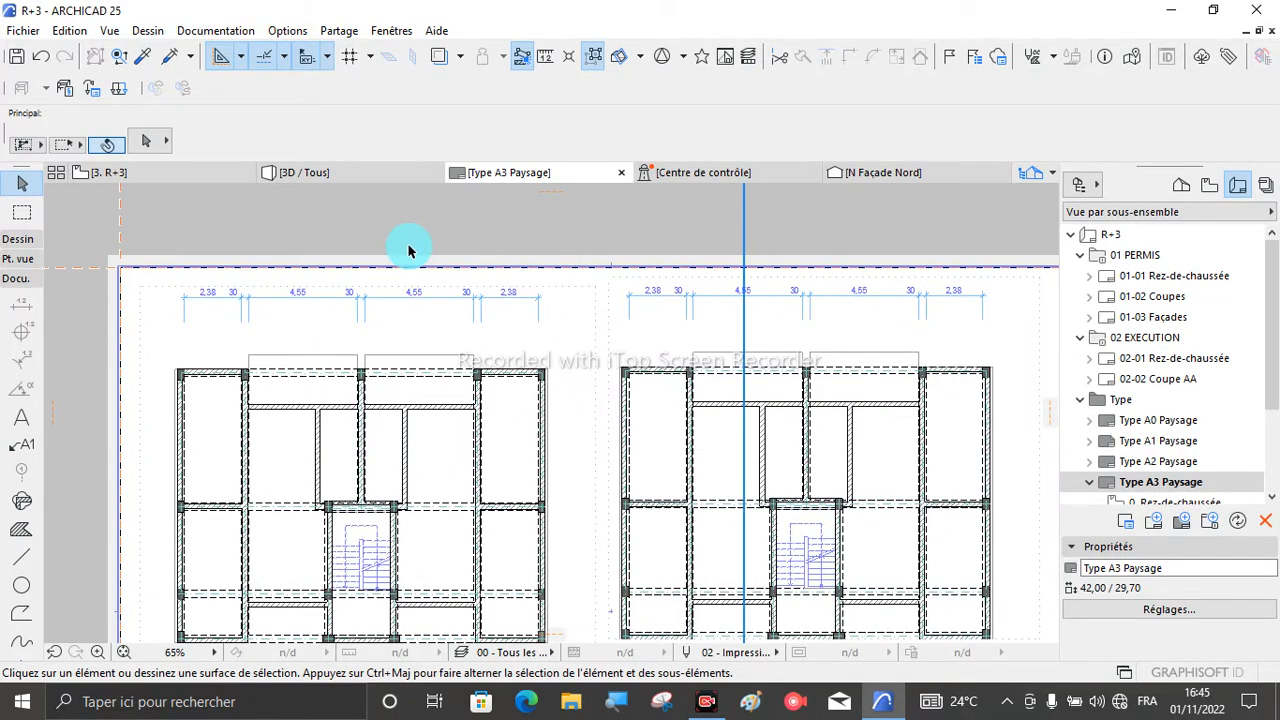
pyautogui.scroll(-3, 410, 250)
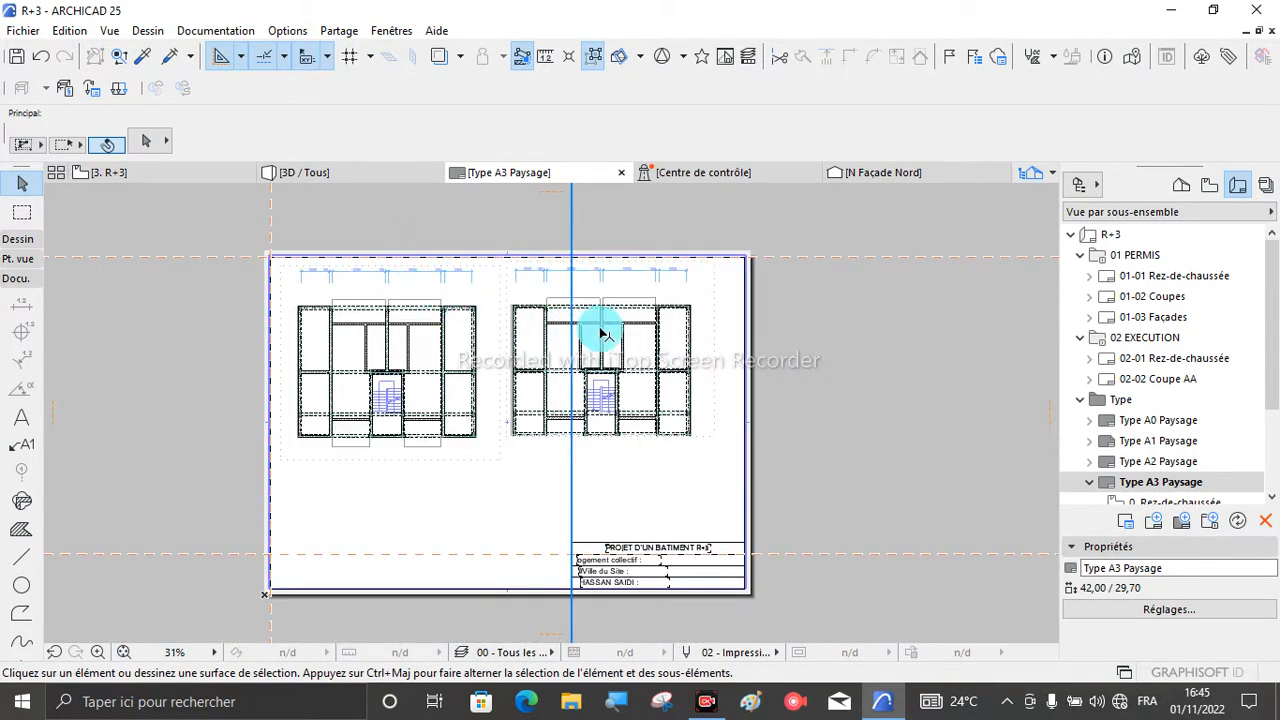
pyautogui.scroll(2, 605, 248)
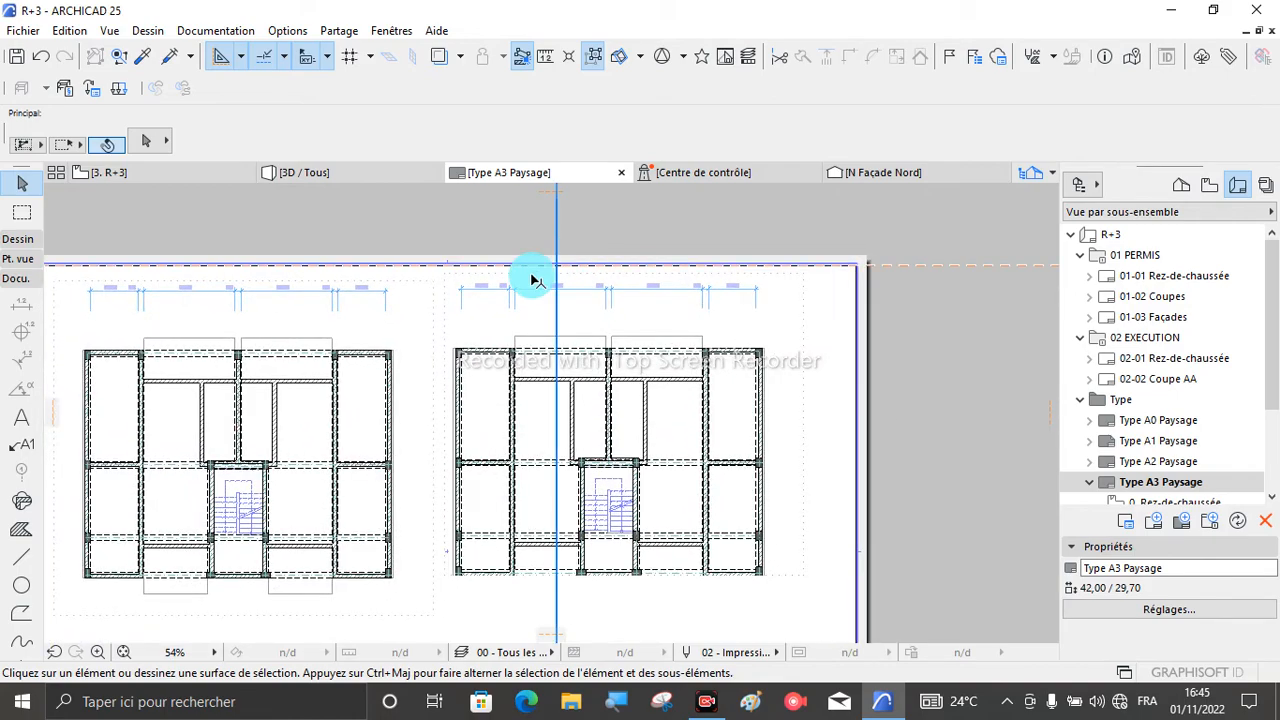
pyautogui.scroll(2, 477, 268)
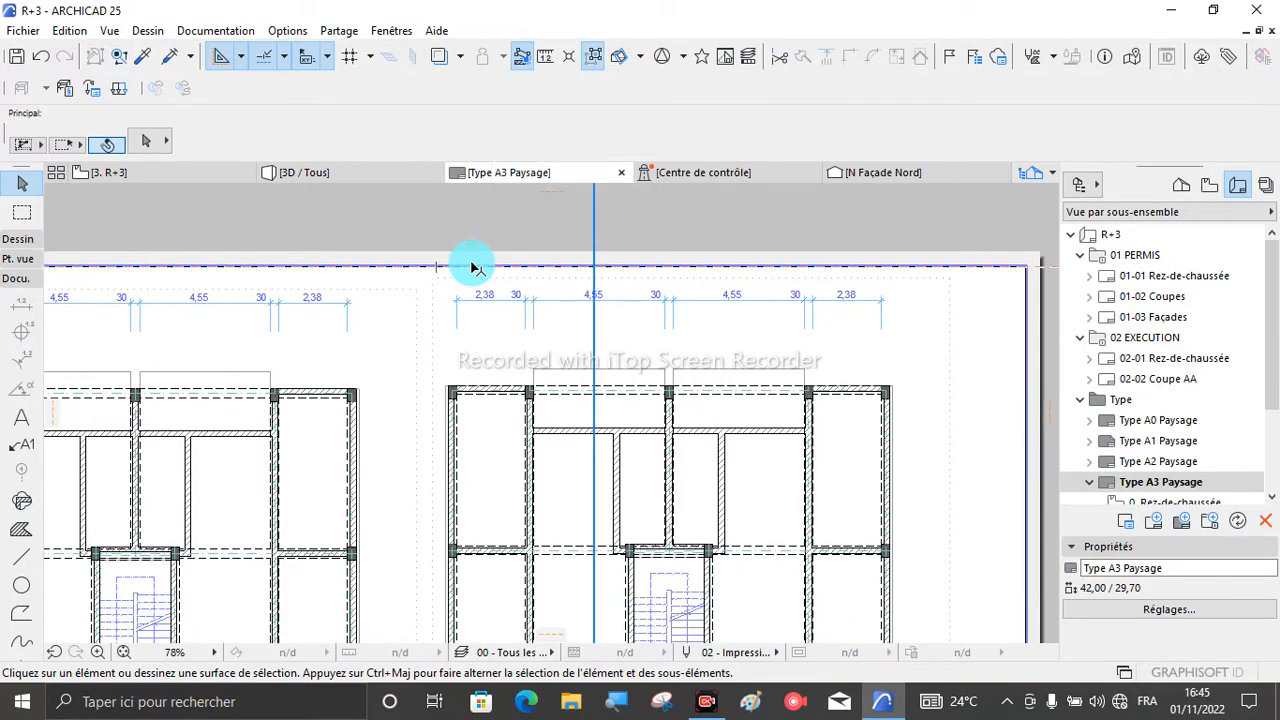
pyautogui.scroll(-2, 505, 273)
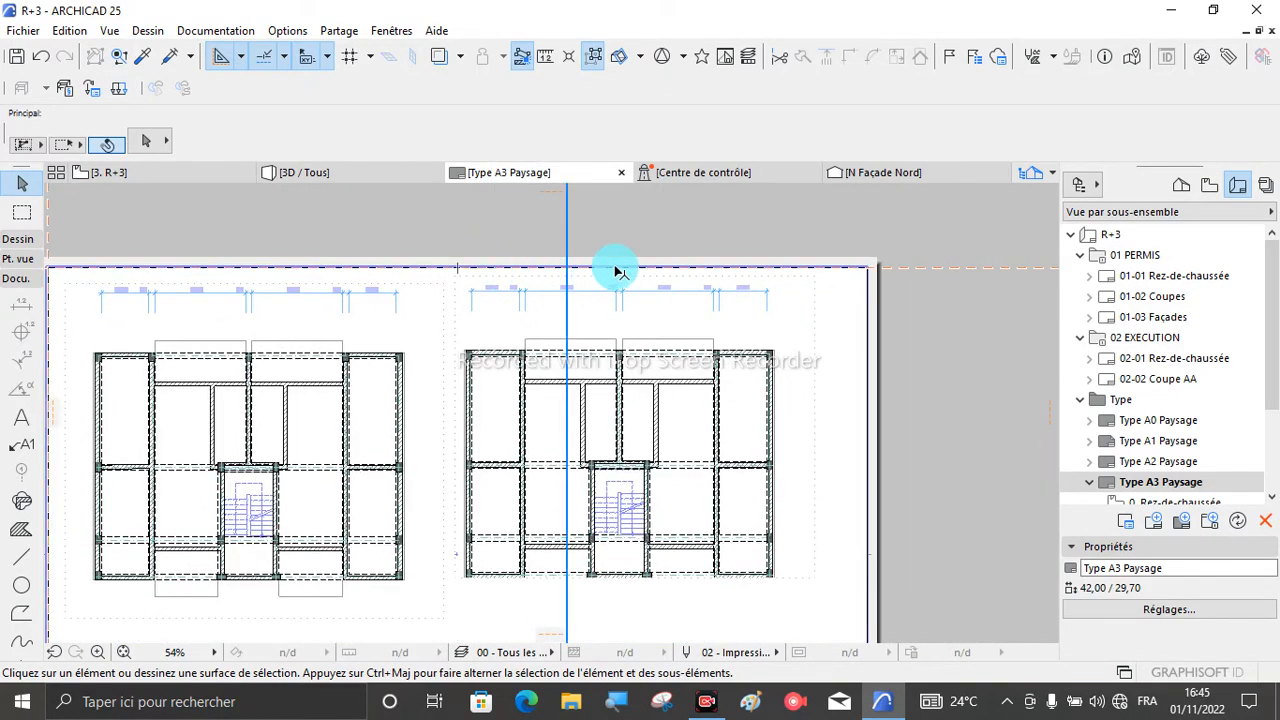
pyautogui.scroll(-2, 623, 288)
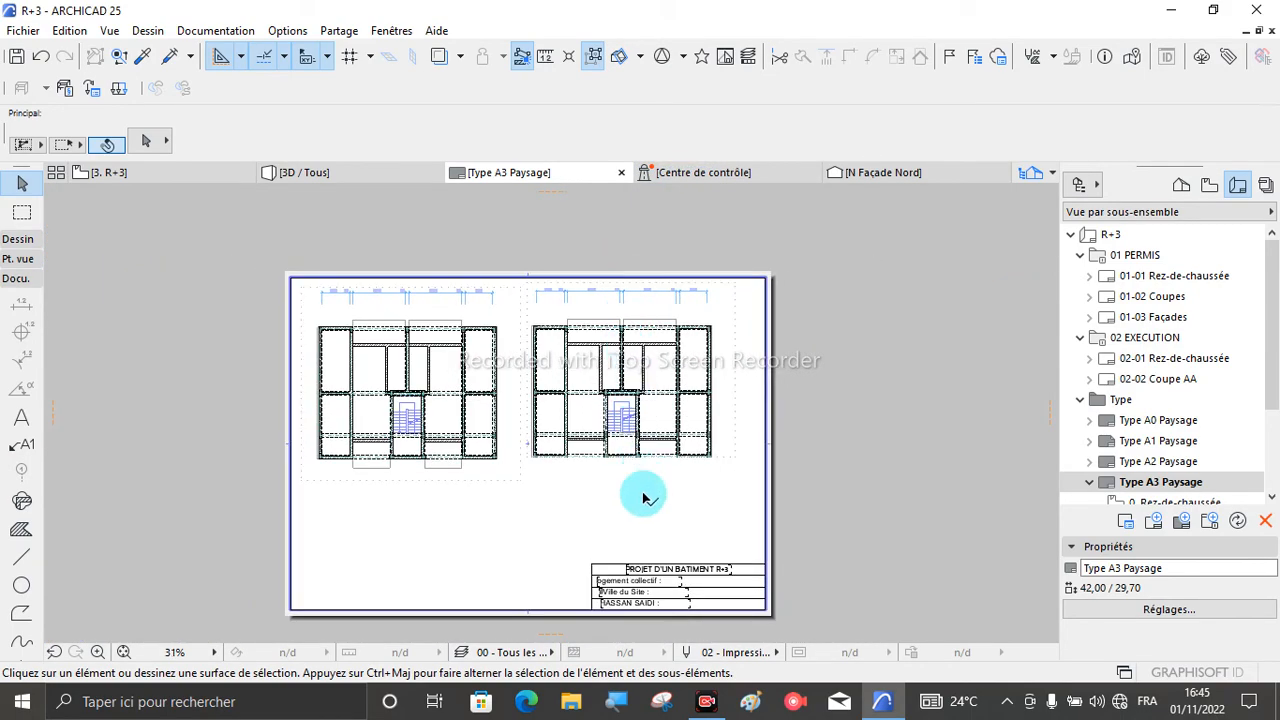
pyautogui.scroll(2, 657, 594)
pyautogui.scroll(2, 658, 597)
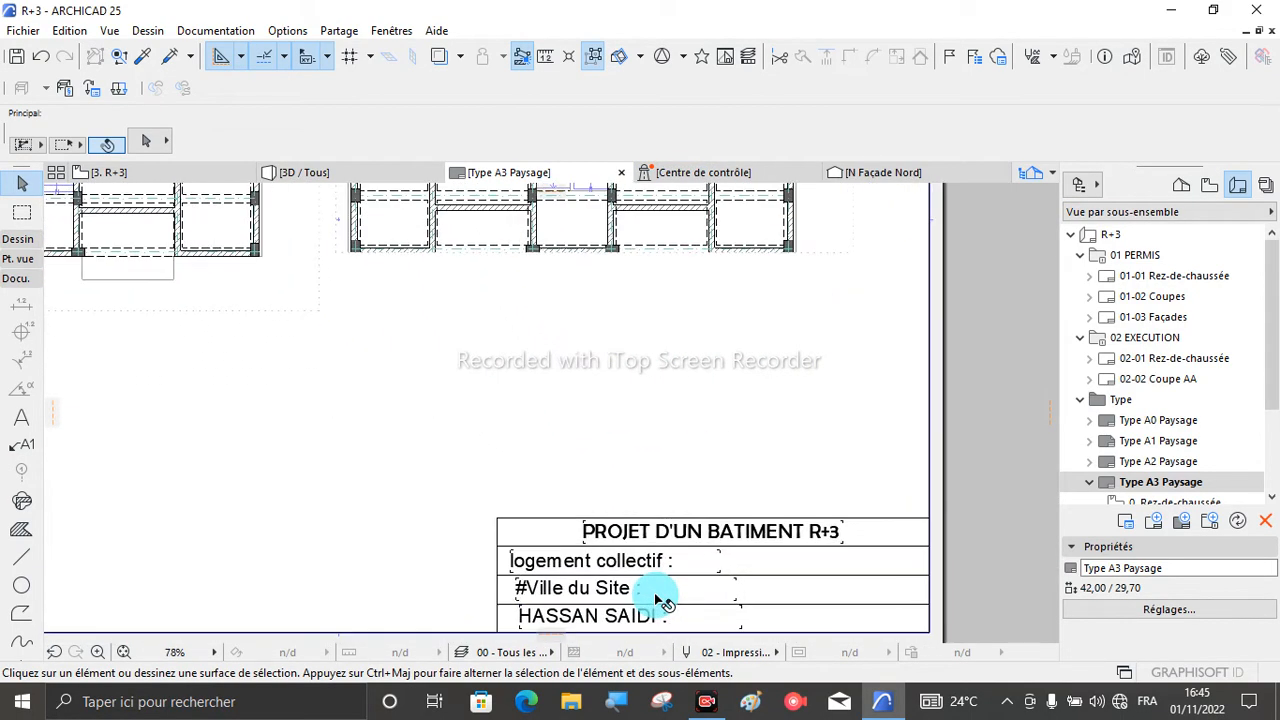
pyautogui.scroll(-3, 543, 536)
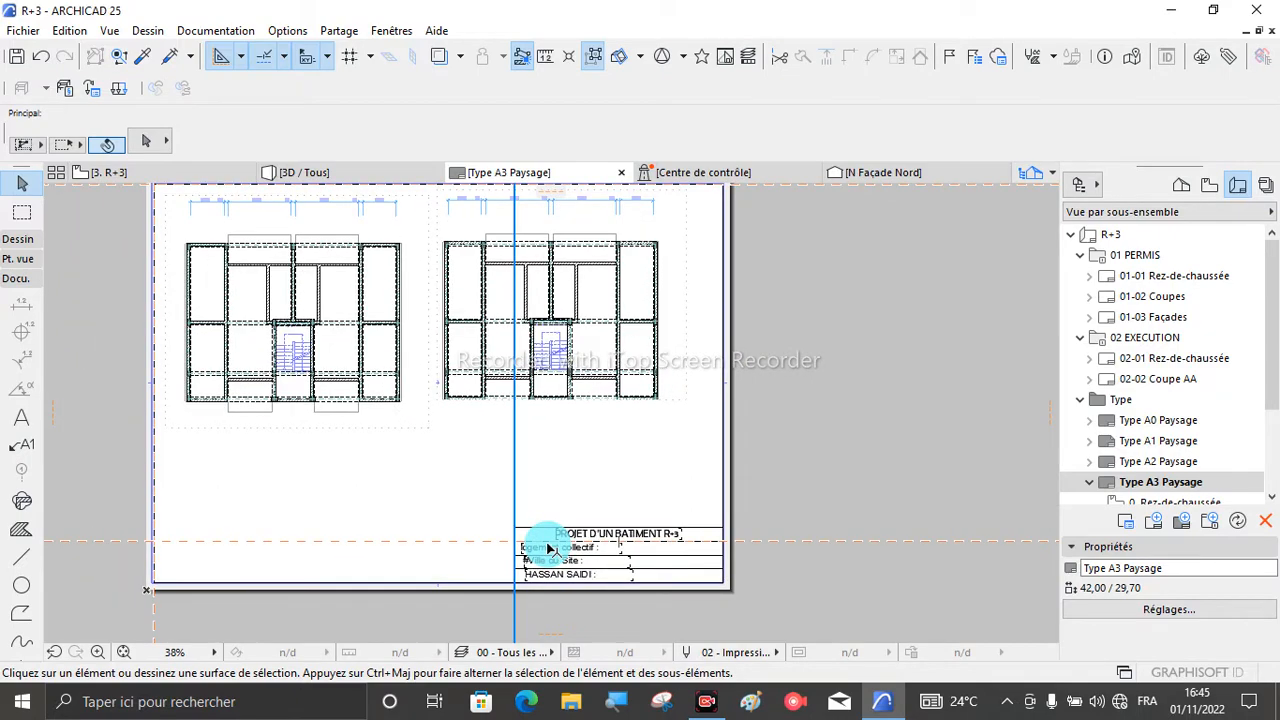
pyautogui.scroll(2, 516, 444)
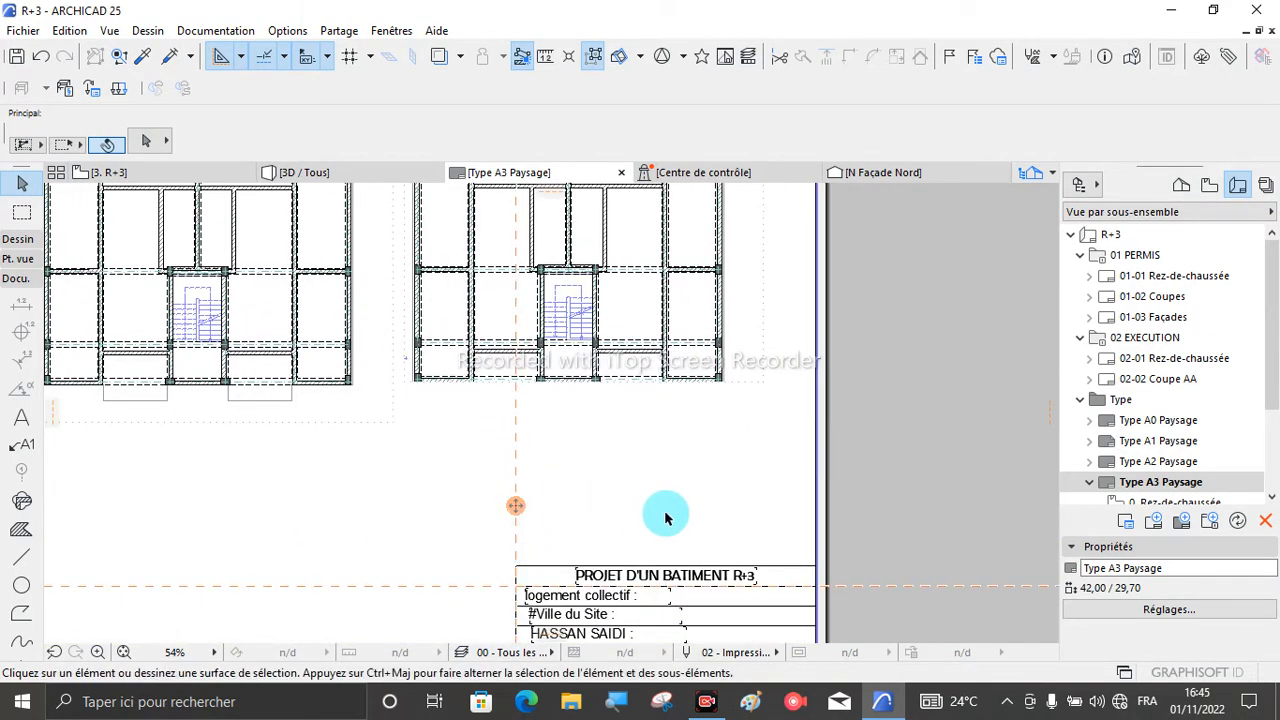
pyautogui.scroll(-3, 666, 517)
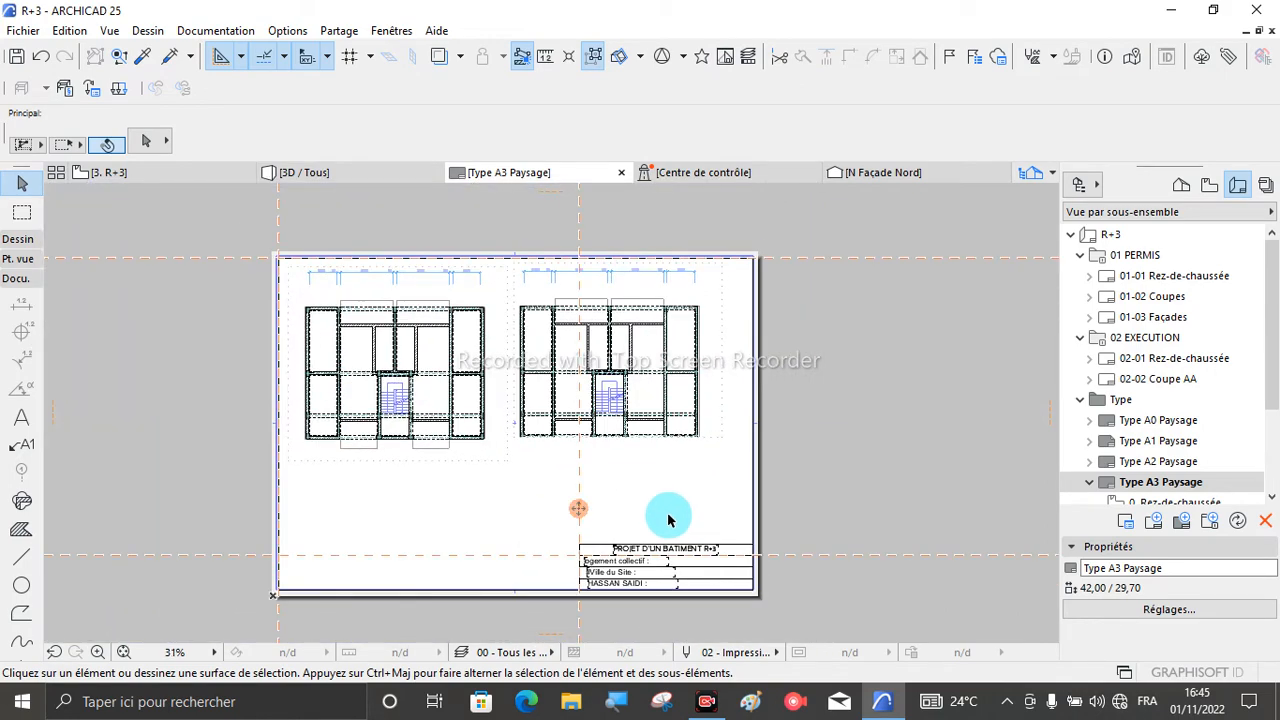
pyautogui.scroll(3, 325, 318)
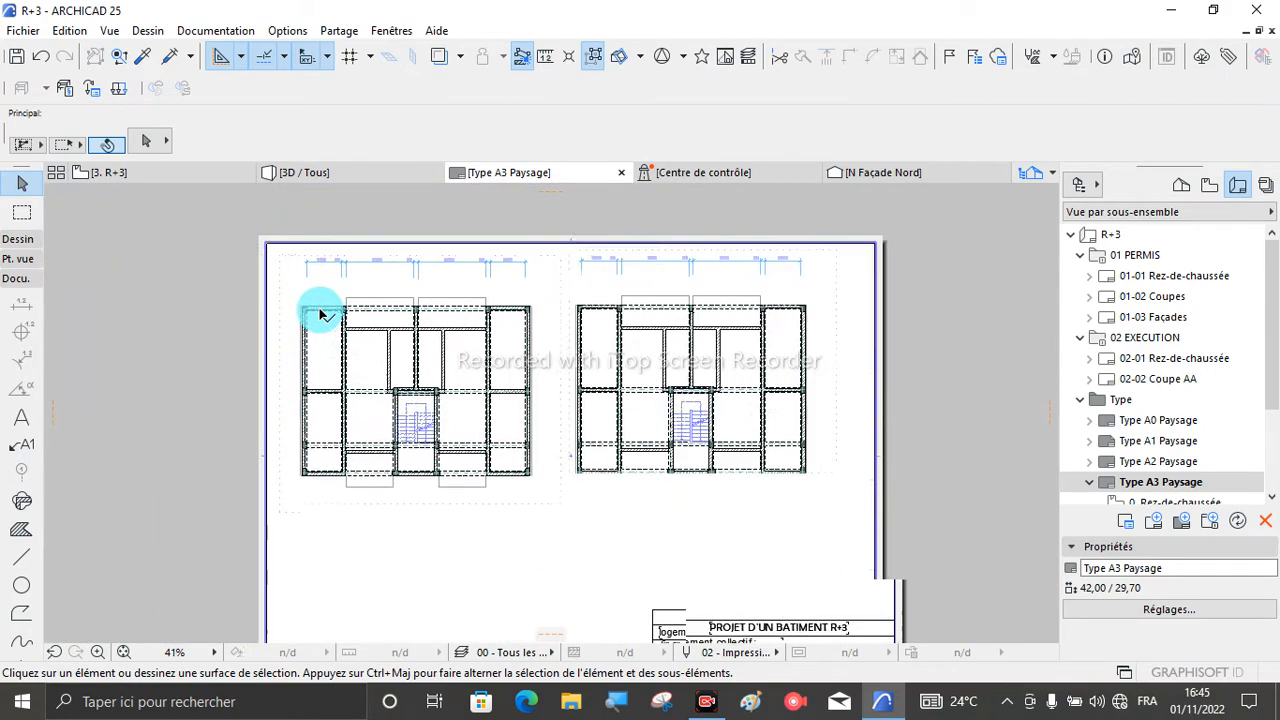